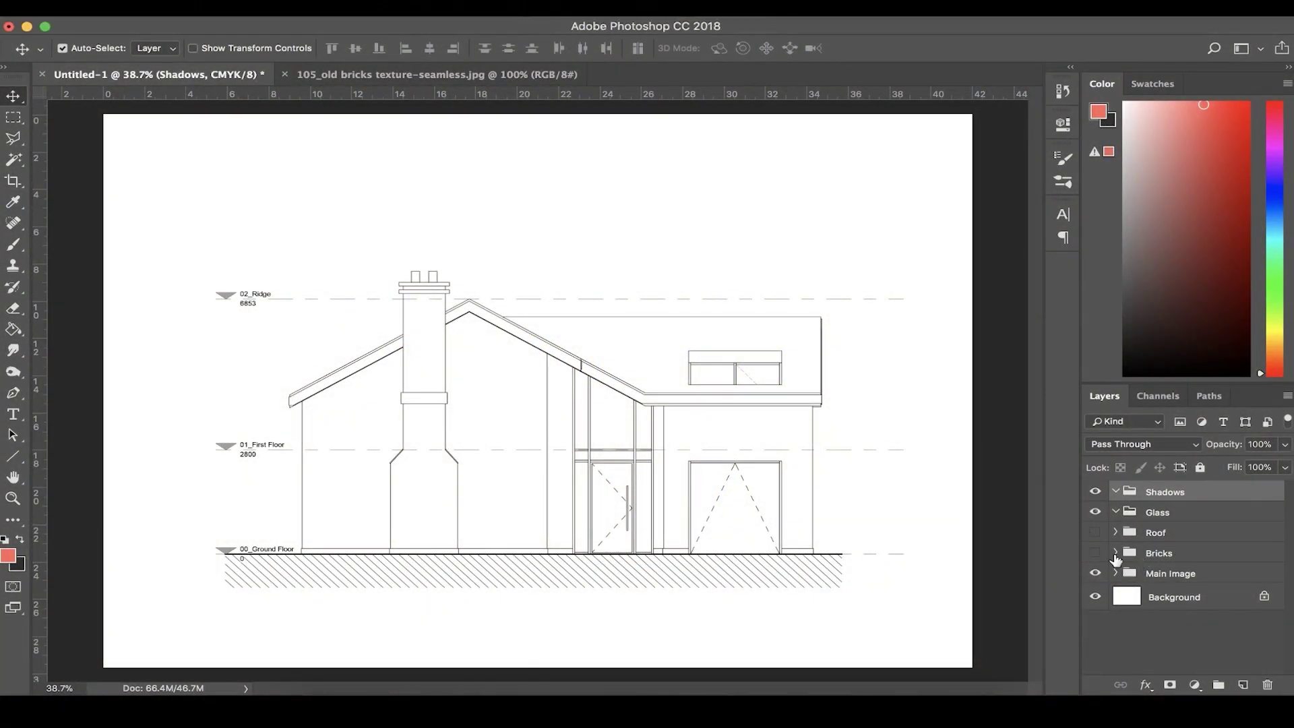
Show the Bricks group and move its brick texture tile over the chimney end of the house, level with the ground line
{"action": "left_click", "coordinate": [1115, 553]}
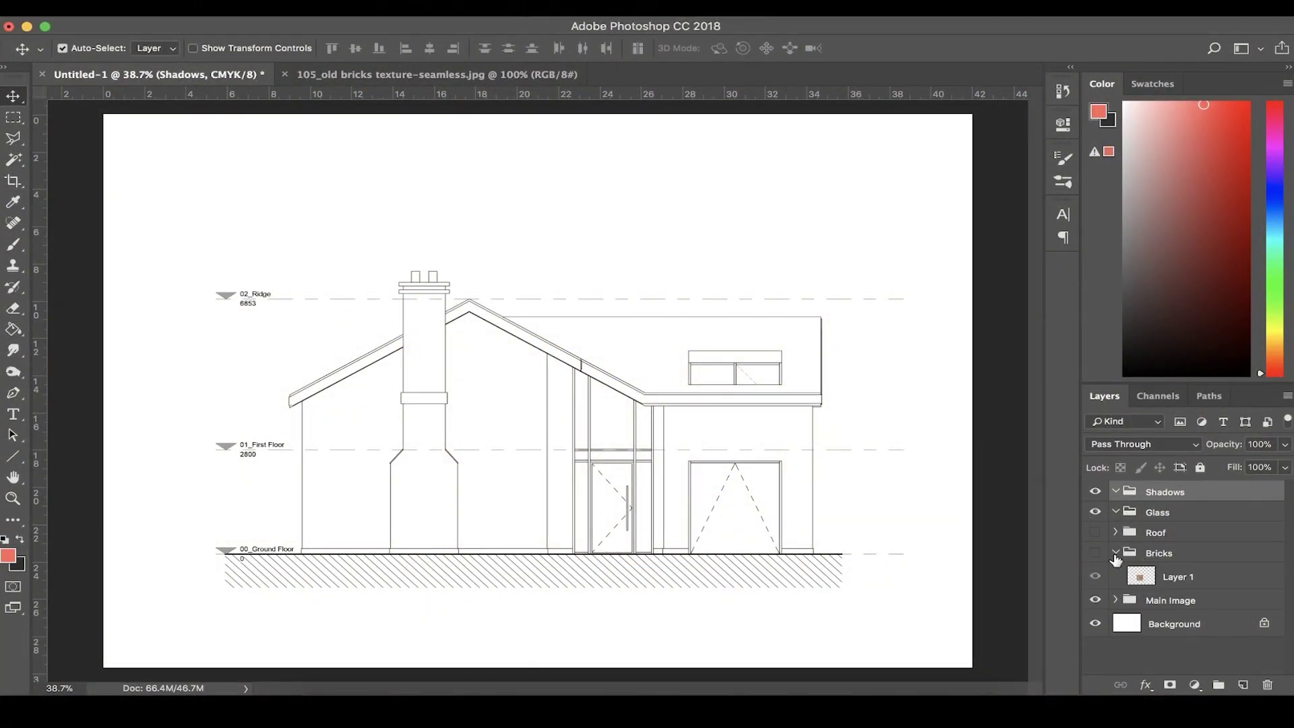
{"action": "left_click", "coordinate": [1089, 553]}
{"action": "left_click", "coordinate": [1122, 573]}
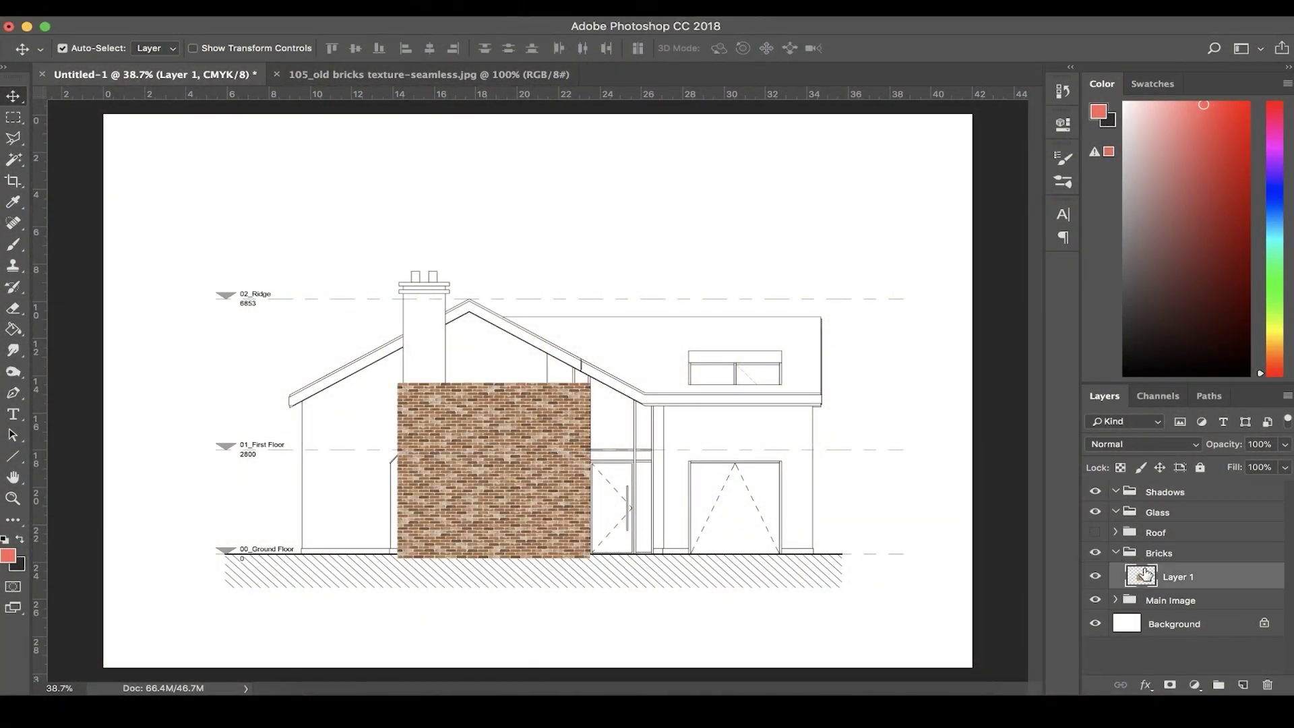
{"action": "left_click_drag", "start_coordinate": [572, 487], "coordinate": [455, 512]}
{"action": "scroll", "coordinate": [455, 511], "scroll_direction": "up", "scroll_amount": 3}
{"action": "scroll", "coordinate": [455, 512], "scroll_direction": "down", "scroll_amount": 4}
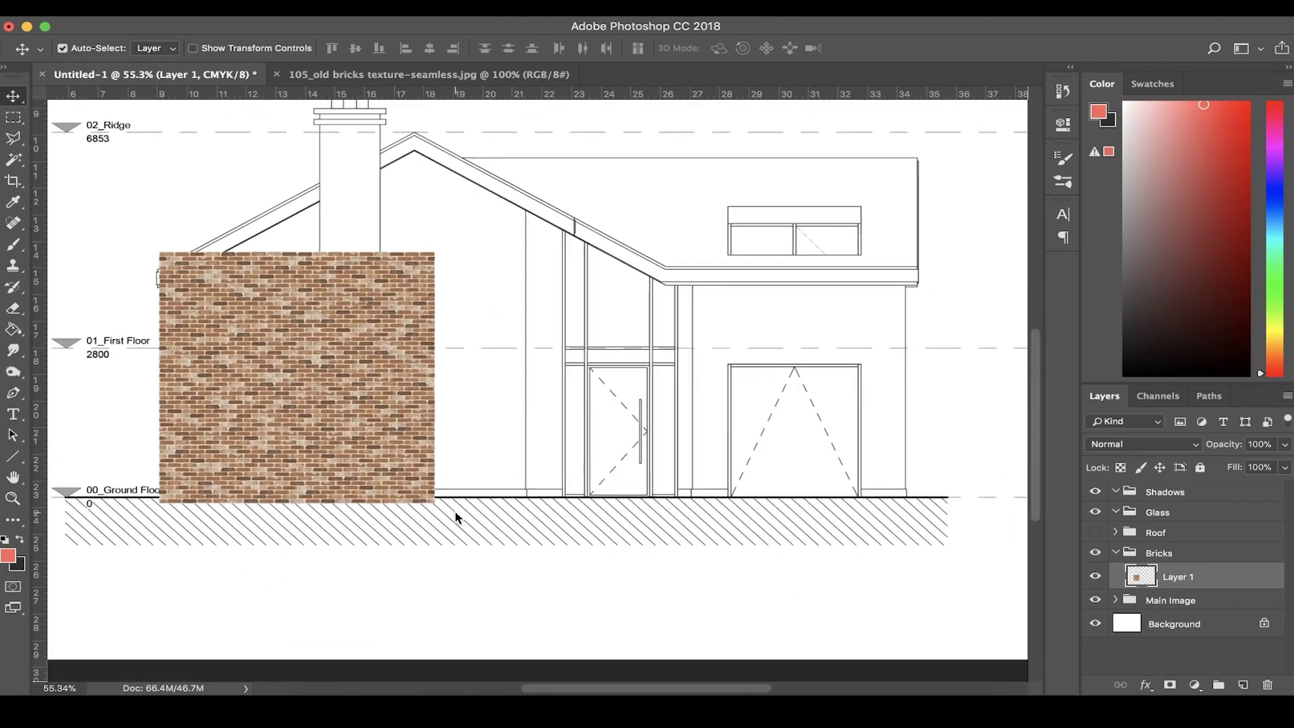
Duplicate the brick tile twice and butt the copies edge to edge to span the full width of the house
{"action": "key", "text": "super+j"}
{"action": "mouse_move", "coordinate": [341, 446]}
{"action": "left_mouse_down"}
{"action": "mouse_move", "coordinate": [646, 434]}
{"action": "mouse_move", "coordinate": [620, 439]}
{"action": "left_mouse_up"}
{"action": "scroll", "coordinate": [620, 439], "scroll_direction": "right", "scroll_amount": 5}
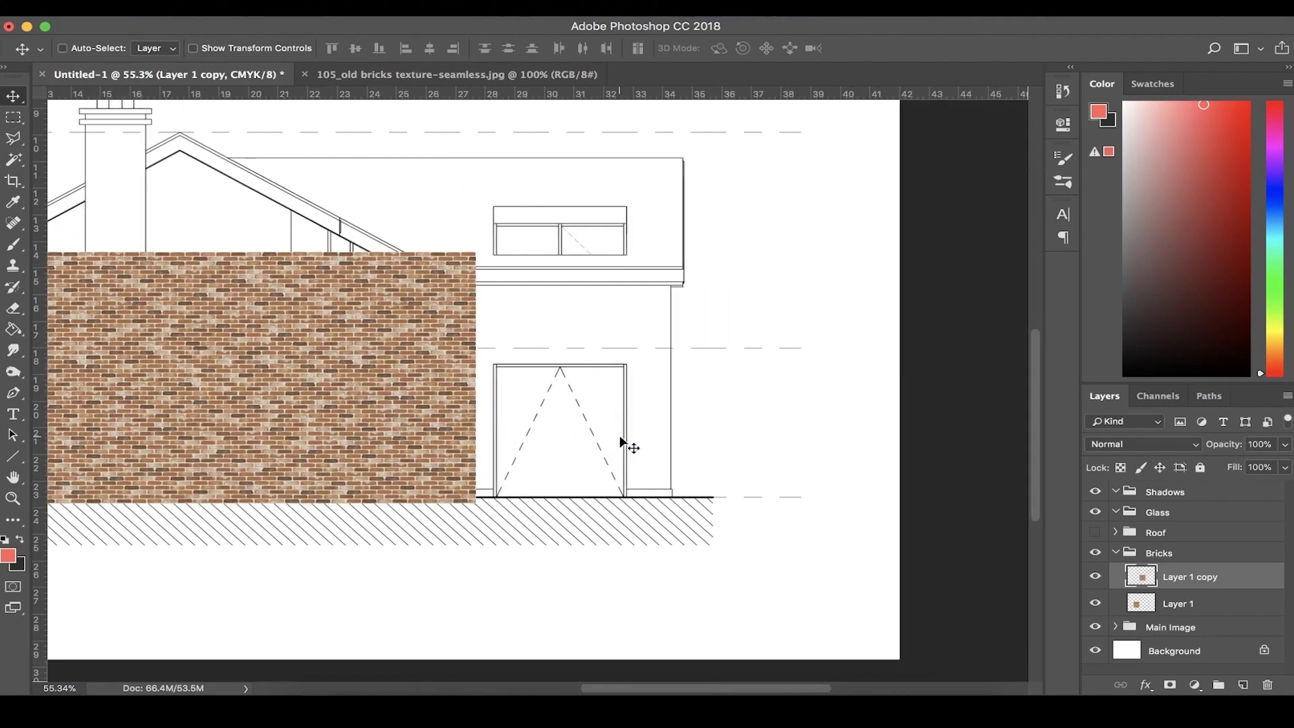
{"action": "key", "text": "super+j"}
{"action": "left_click_drag", "start_coordinate": [415, 416], "coordinate": [693, 416]}
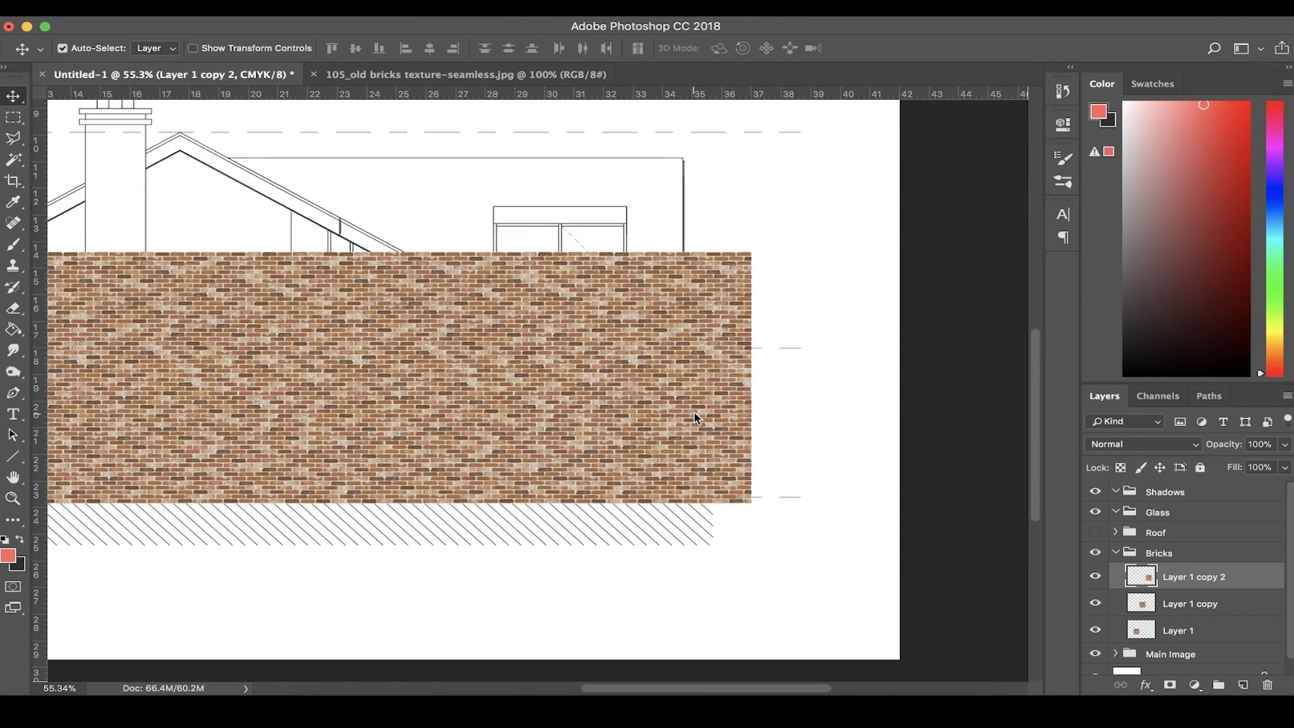
Merge the three brick tile layers in the Bricks group into one layer
{"action": "scroll", "coordinate": [694, 415], "scroll_direction": "down", "scroll_amount": 3}
{"action": "left_click", "coordinate": [1203, 634], "text": "shift"}
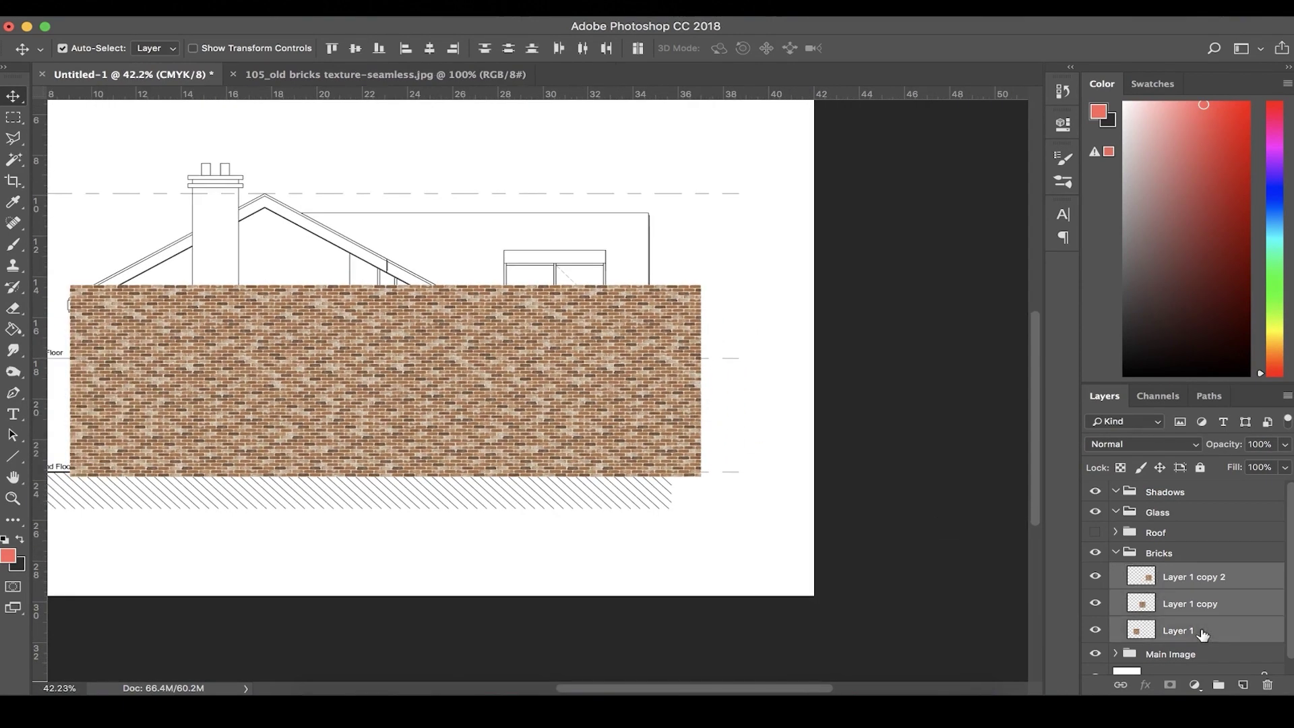
{"action": "right_click", "coordinate": [1200, 629]}
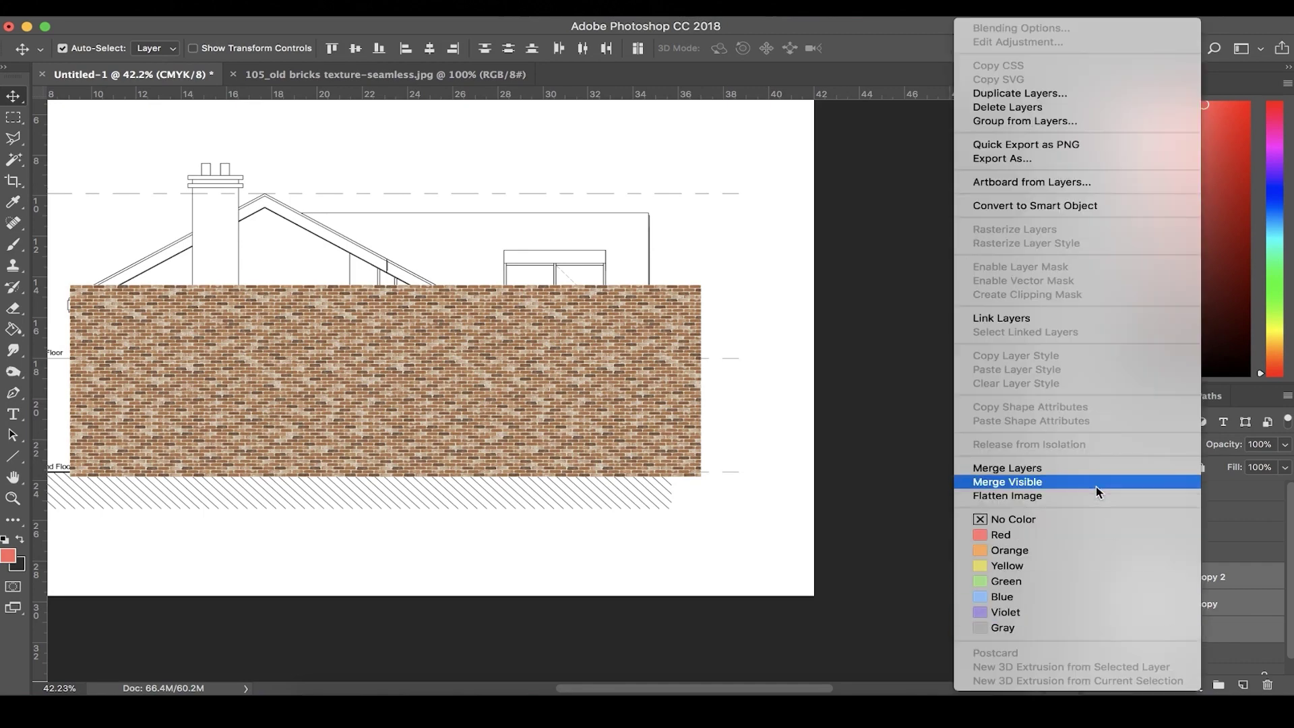
{"action": "left_click", "coordinate": [1083, 468]}
Duplicate the merged brick strip and stack the copy directly above it
{"action": "scroll", "coordinate": [439, 453], "scroll_direction": "left", "scroll_amount": 5}
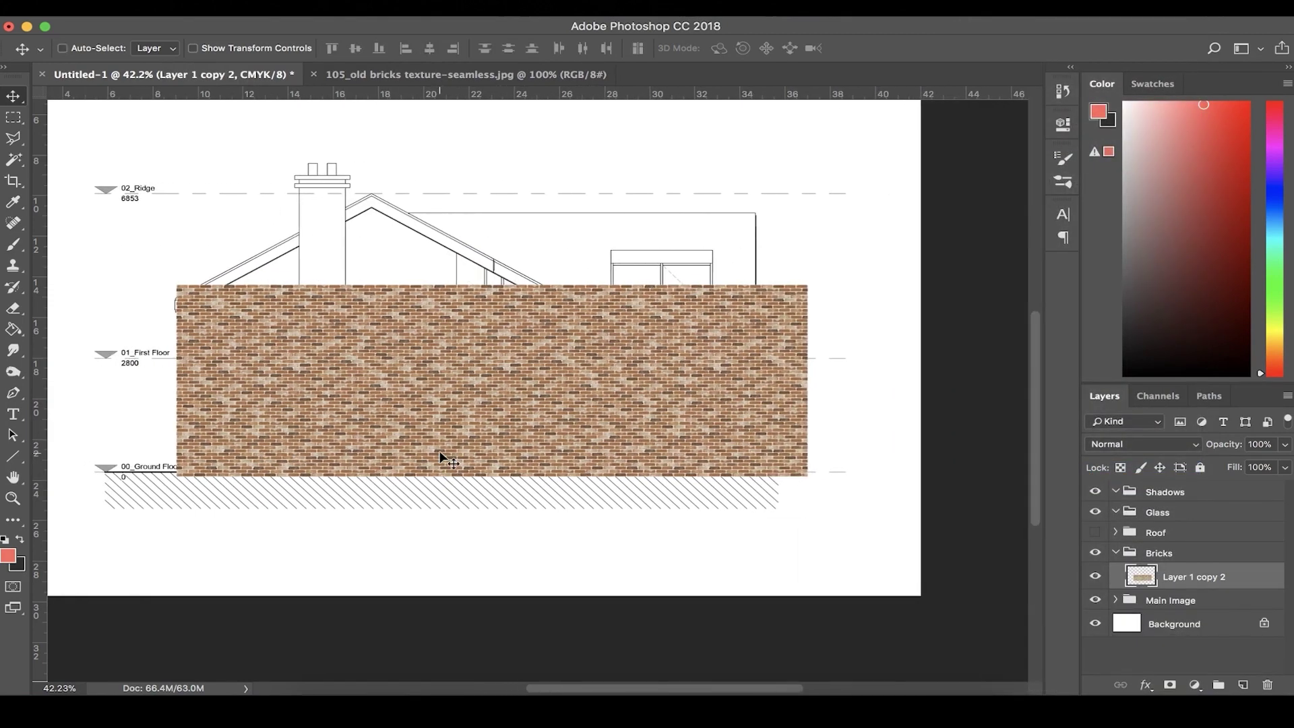
{"action": "key", "text": "ctrl+j"}
{"action": "left_click_drag", "start_coordinate": [519, 433], "coordinate": [530, 238]}
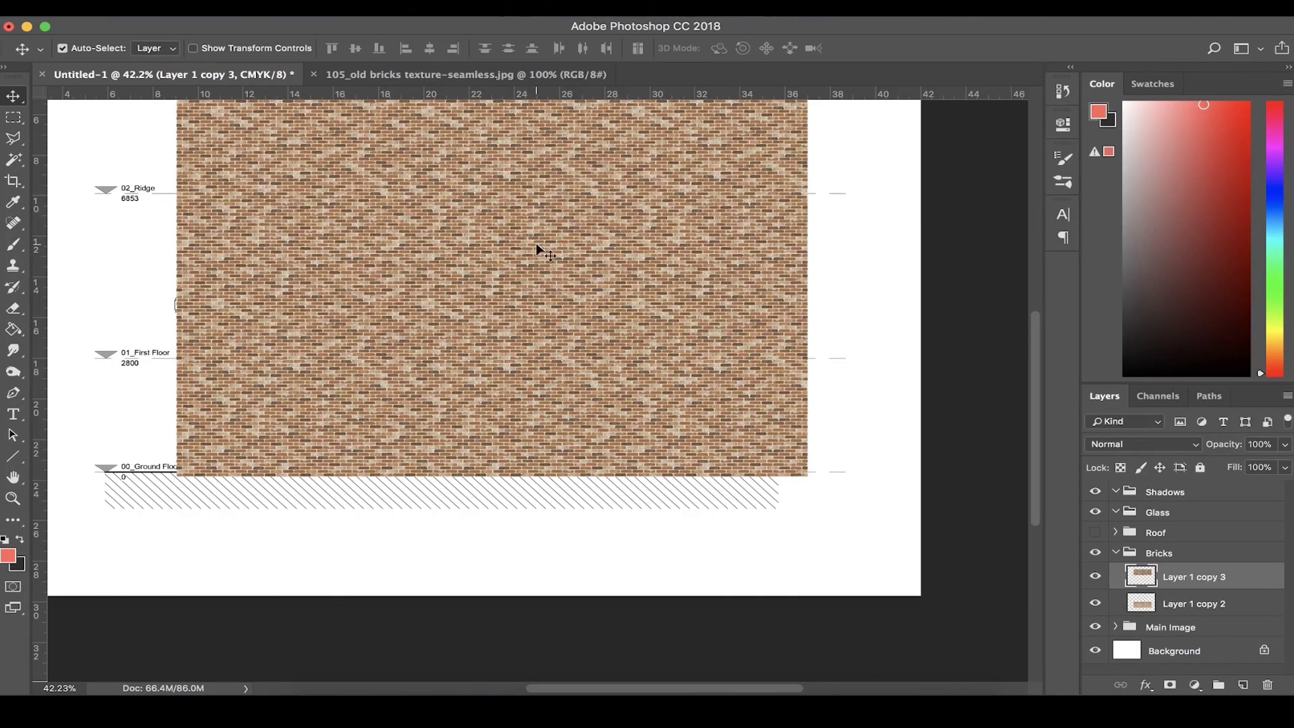
Merge the two stacked brick layers and shift the merged texture so it covers the whole house elevation
{"action": "right_click", "coordinate": [1187, 578]}
{"action": "left_click", "coordinate": [1235, 594]}
{"action": "left_click", "coordinate": [1225, 607], "text": "shift"}
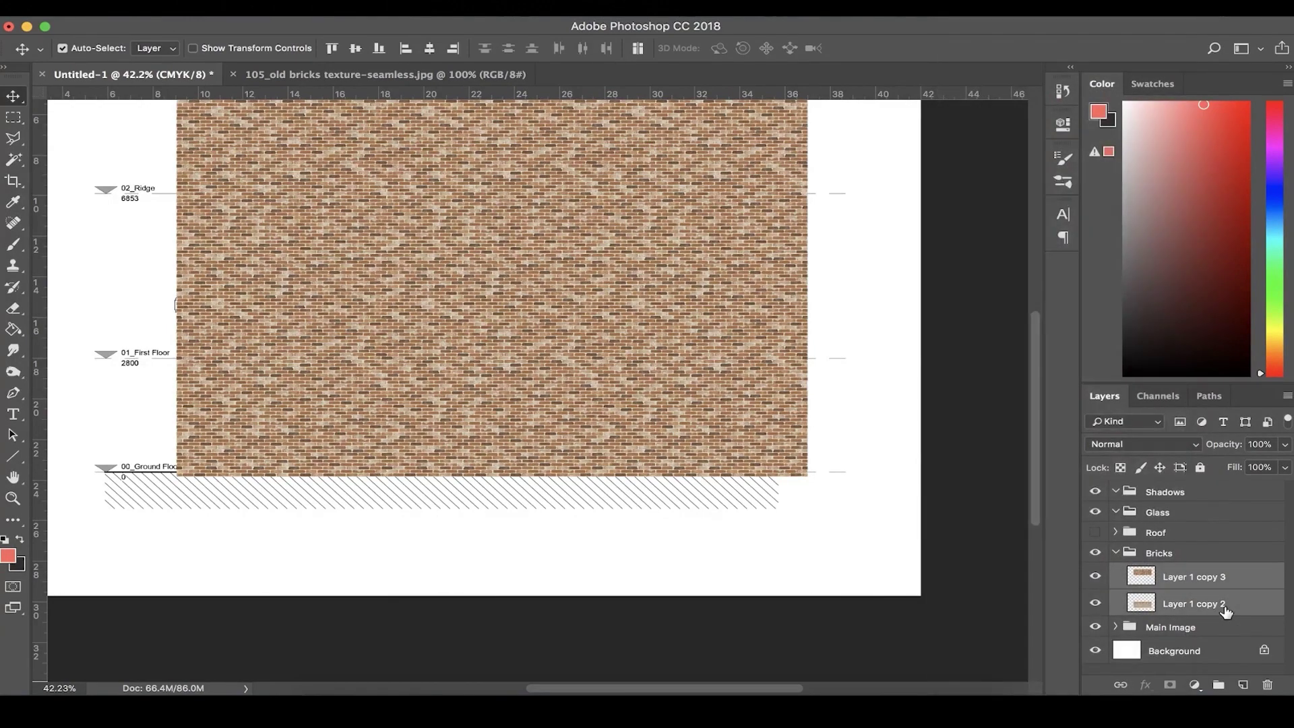
{"action": "right_click", "coordinate": [1226, 610]}
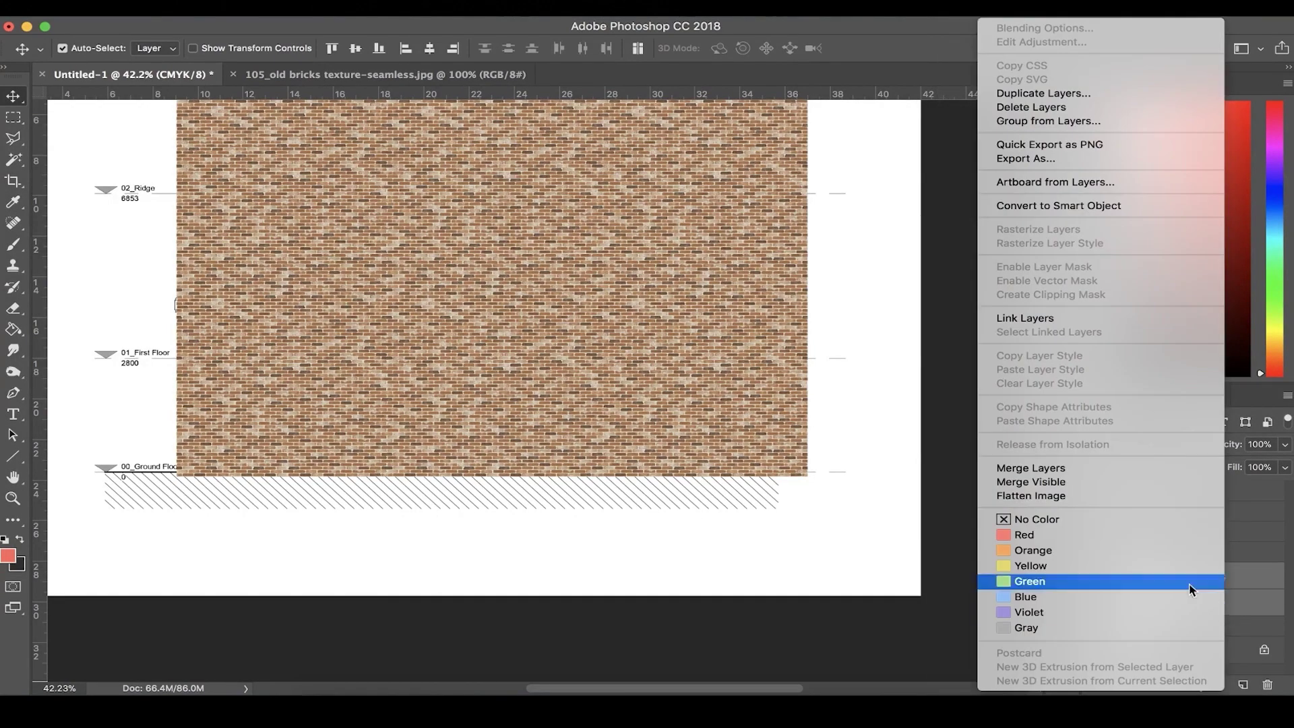
{"action": "left_click", "coordinate": [1007, 464]}
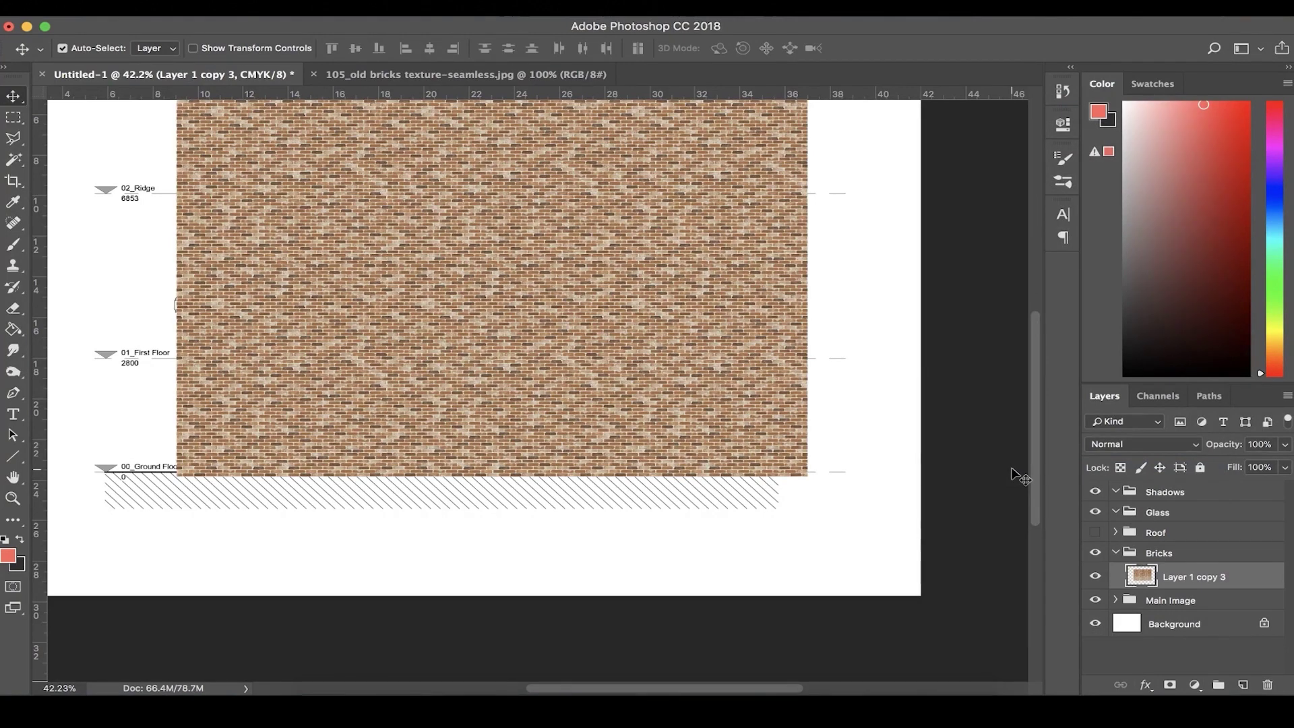
{"action": "scroll", "coordinate": [851, 452], "scroll_direction": "down", "scroll_amount": 2}
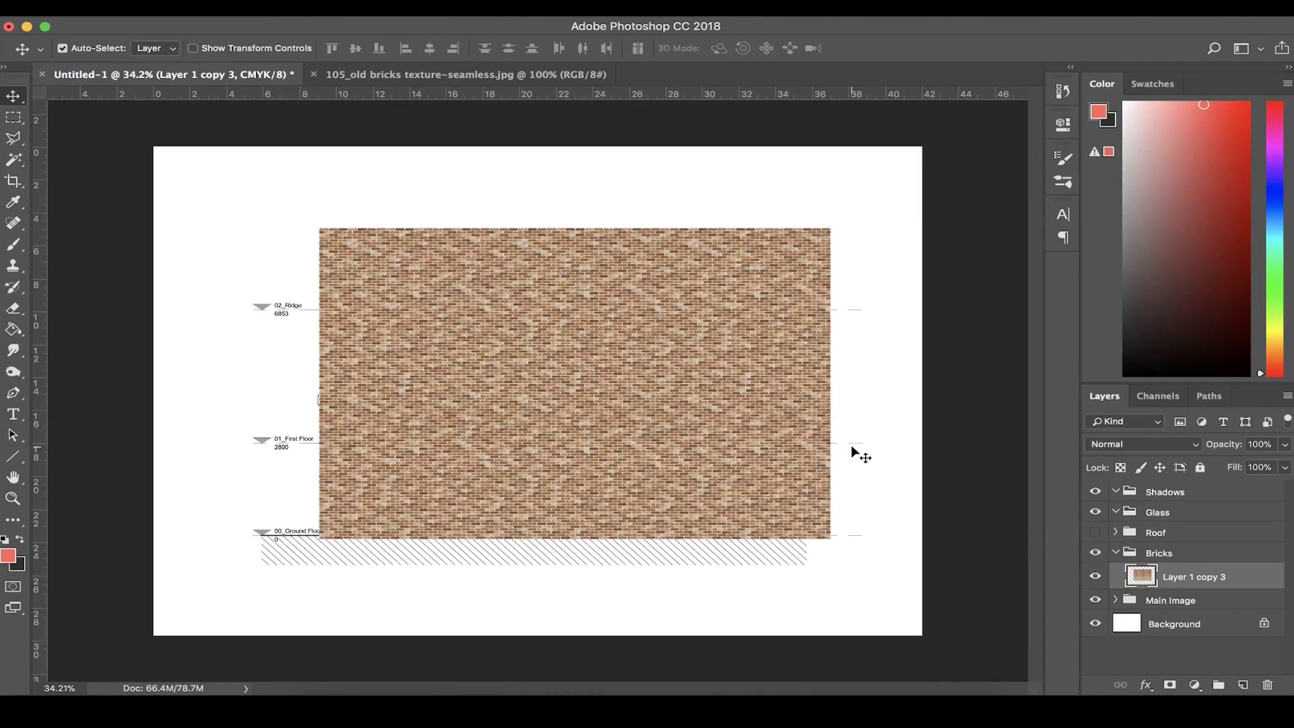
{"action": "left_click_drag", "start_coordinate": [788, 457], "coordinate": [778, 467]}
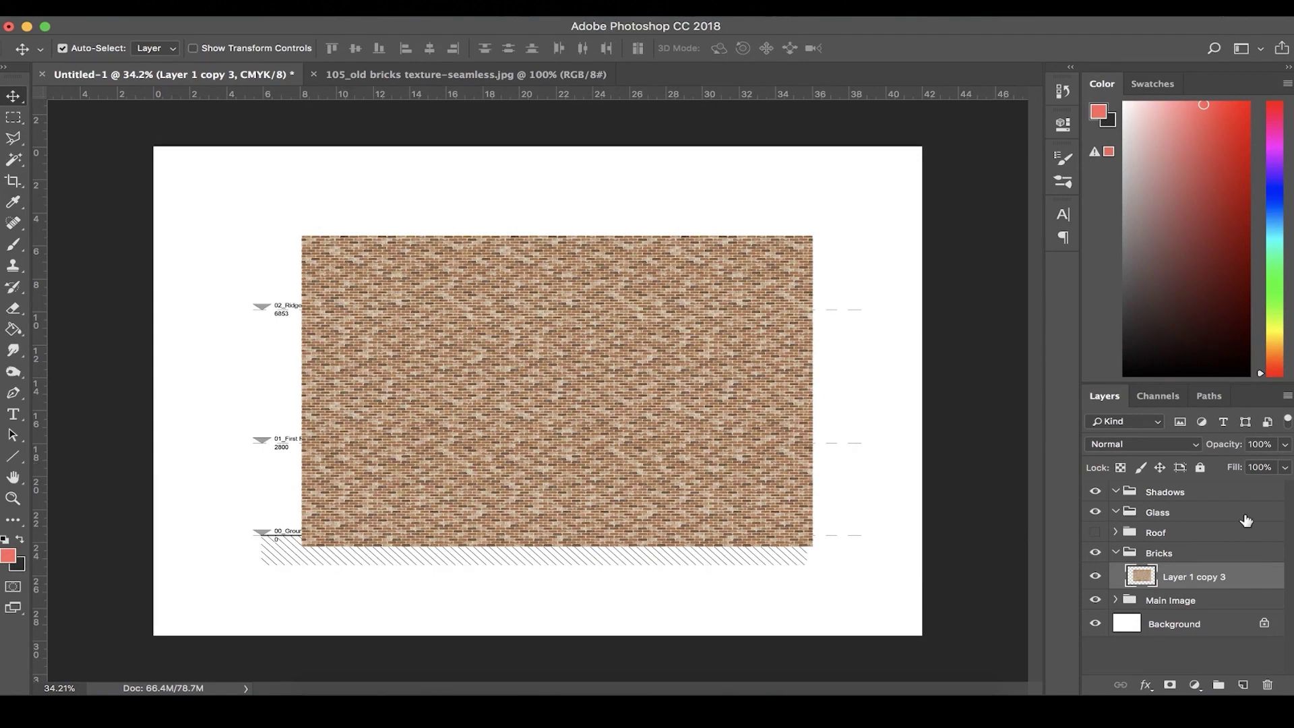
Make the house drawing in the Main Image group the active layer and hide the brick layer
{"action": "left_click", "coordinate": [1116, 599]}
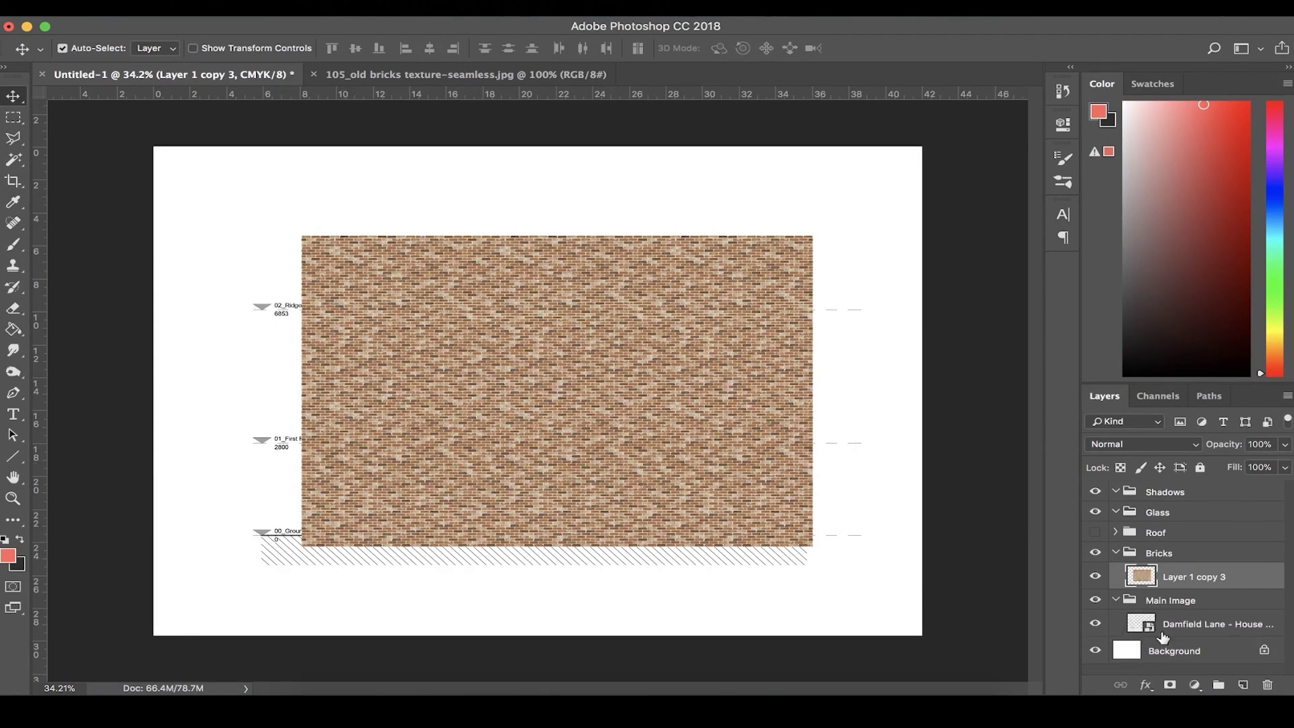
{"action": "left_click", "coordinate": [1178, 625]}
{"action": "left_click", "coordinate": [1095, 578]}
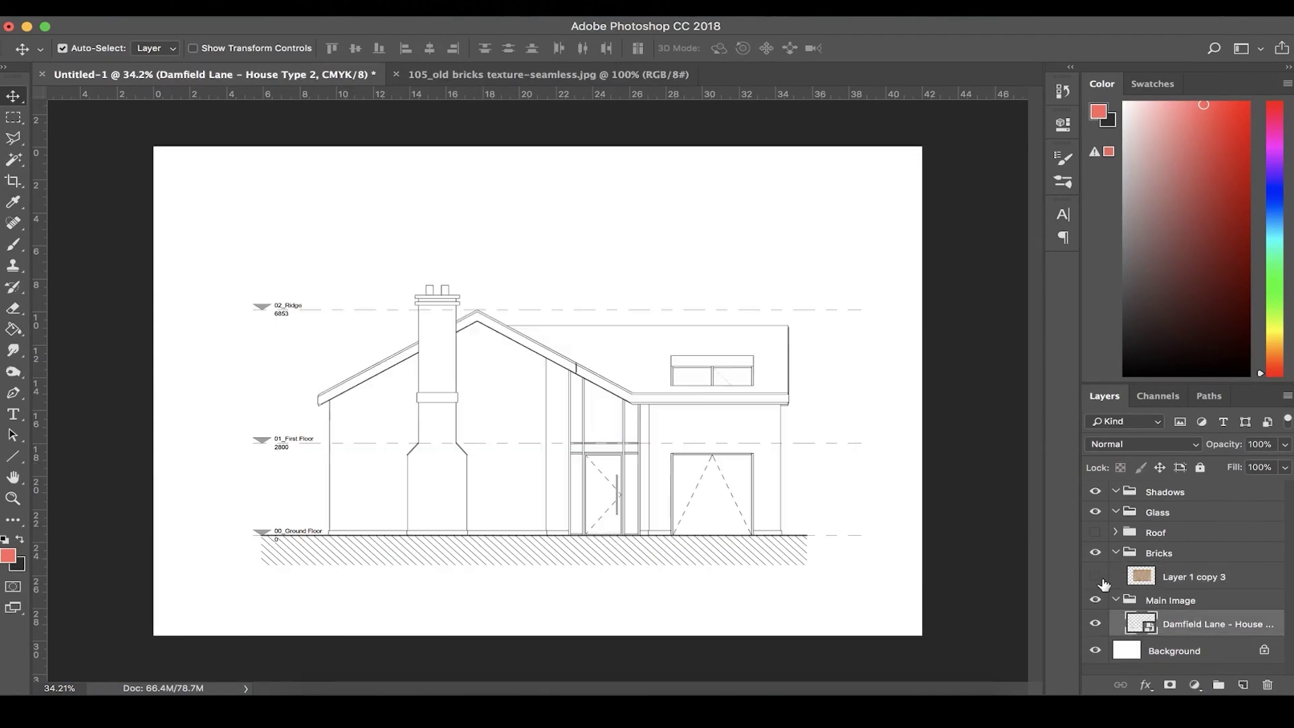
Select the gable wall, the narrow strips either side of the glazed entrance and the garage wall with the Magic Wand
{"action": "scroll", "coordinate": [712, 470], "scroll_direction": "up", "scroll_amount": 5}
{"action": "scroll", "coordinate": [714, 470], "scroll_direction": "down", "scroll_amount": 2}
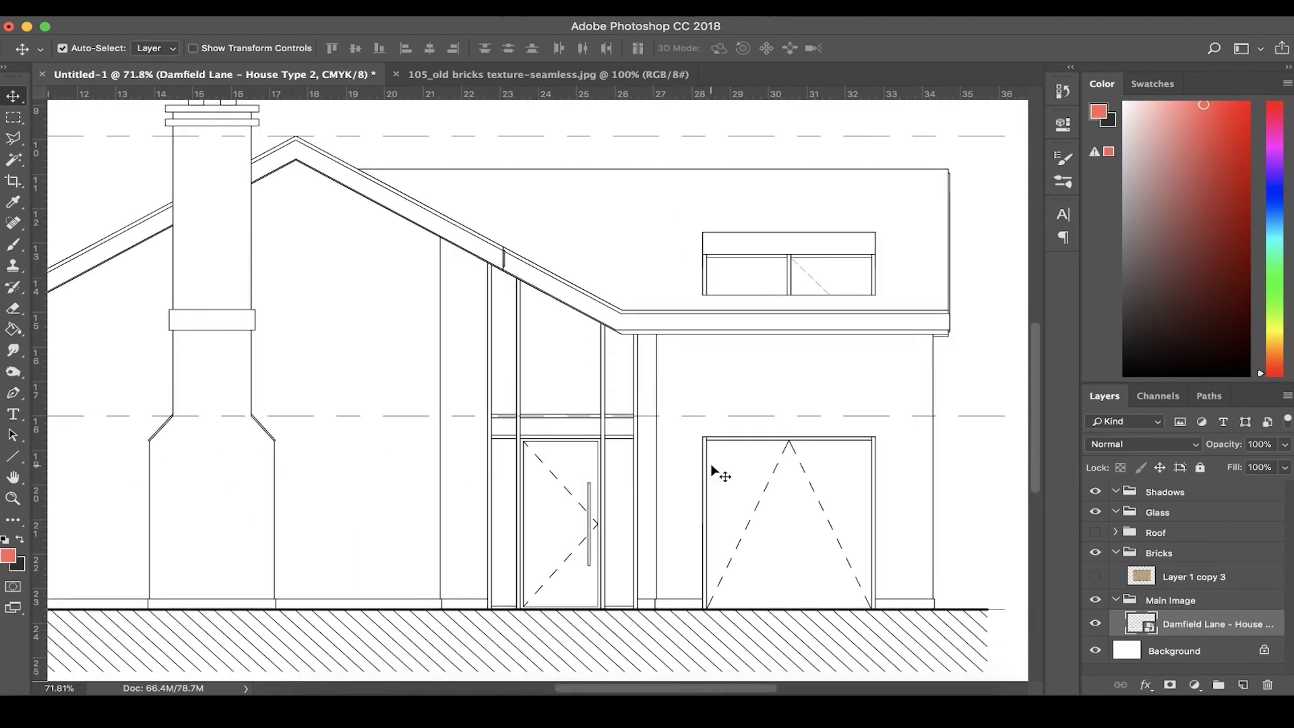
{"action": "scroll", "coordinate": [707, 446], "scroll_direction": "up", "scroll_amount": 1}
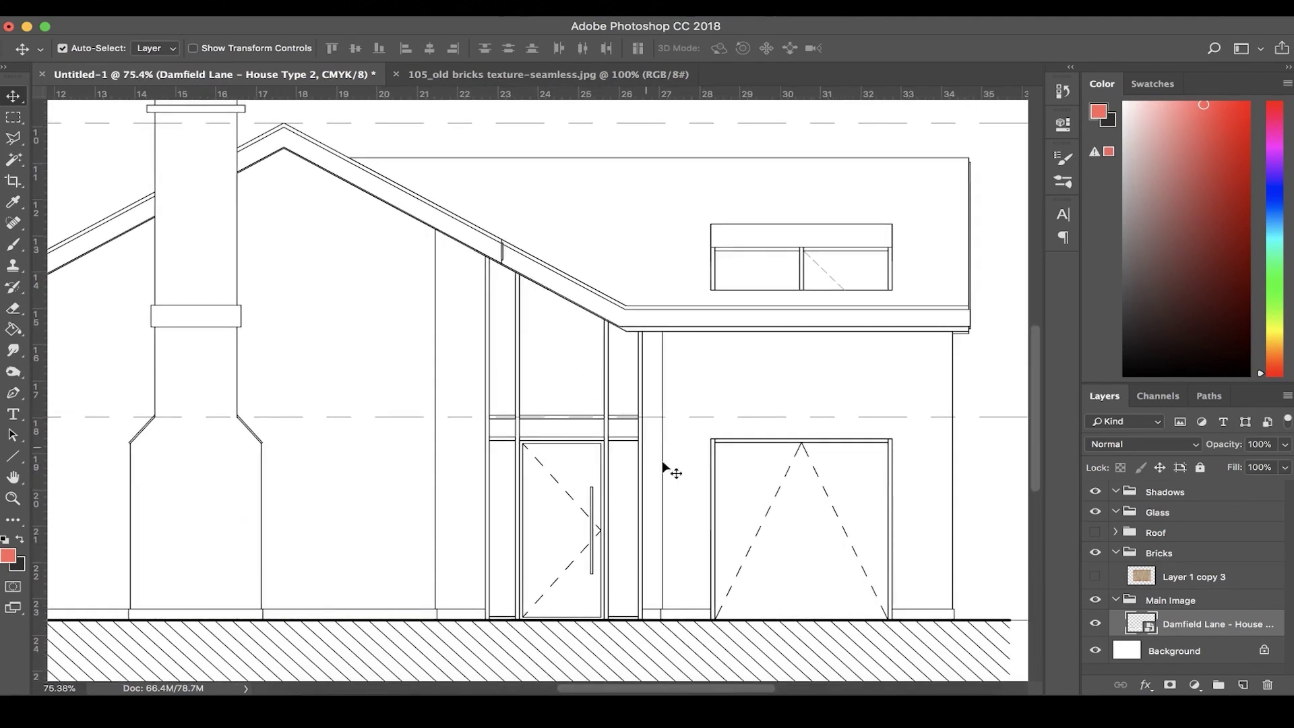
{"action": "left_click", "coordinate": [14, 160]}
{"action": "left_click", "coordinate": [296, 288]}
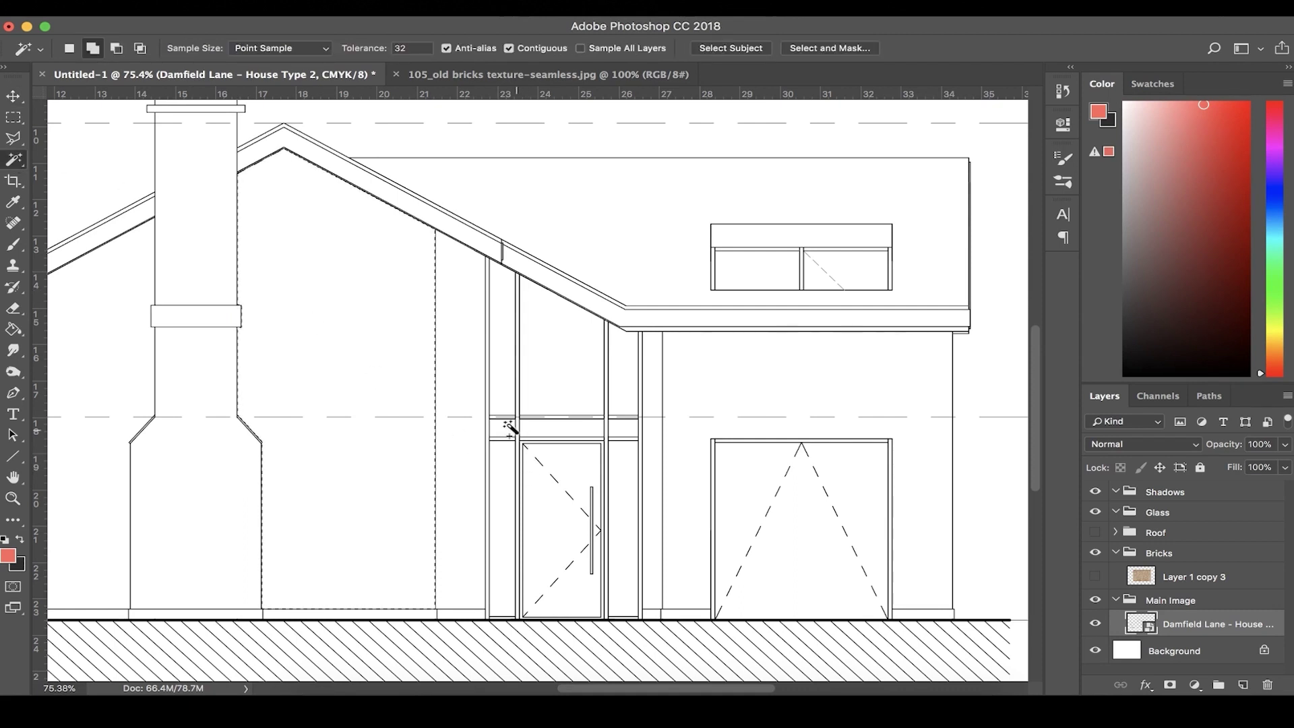
{"action": "left_click", "coordinate": [462, 376]}
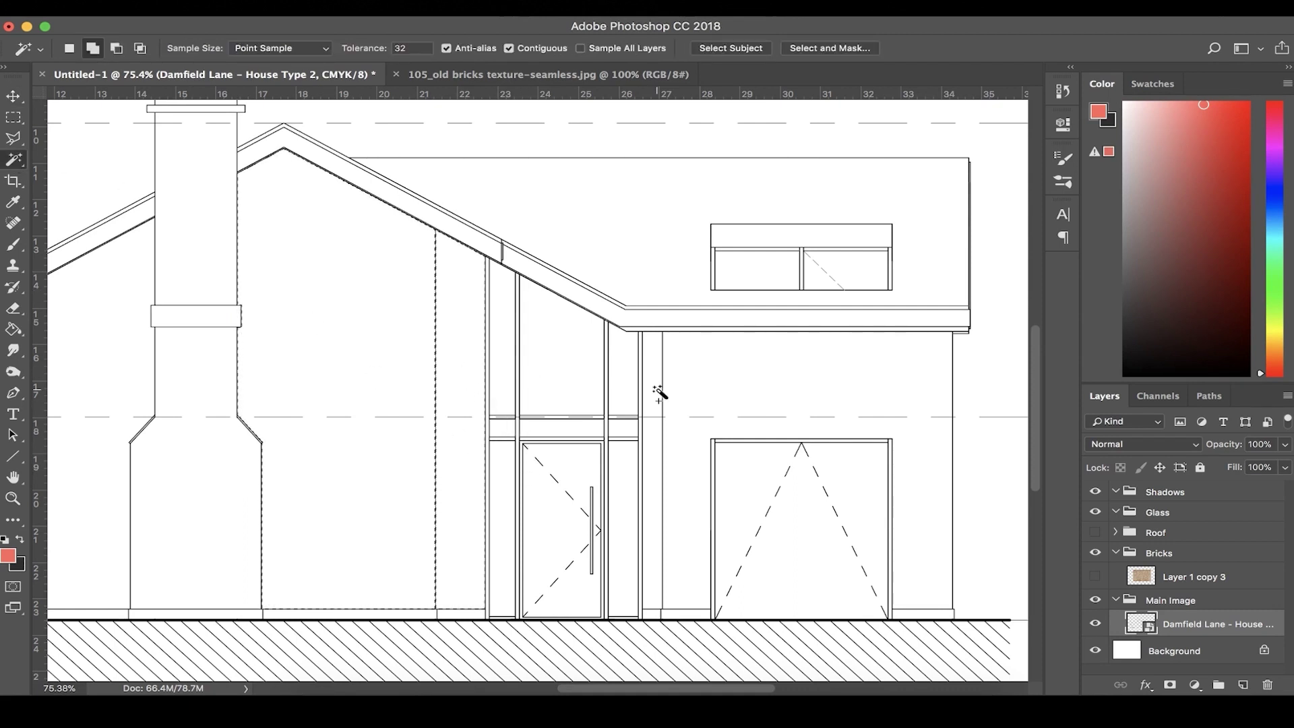
{"action": "left_click", "coordinate": [713, 391]}
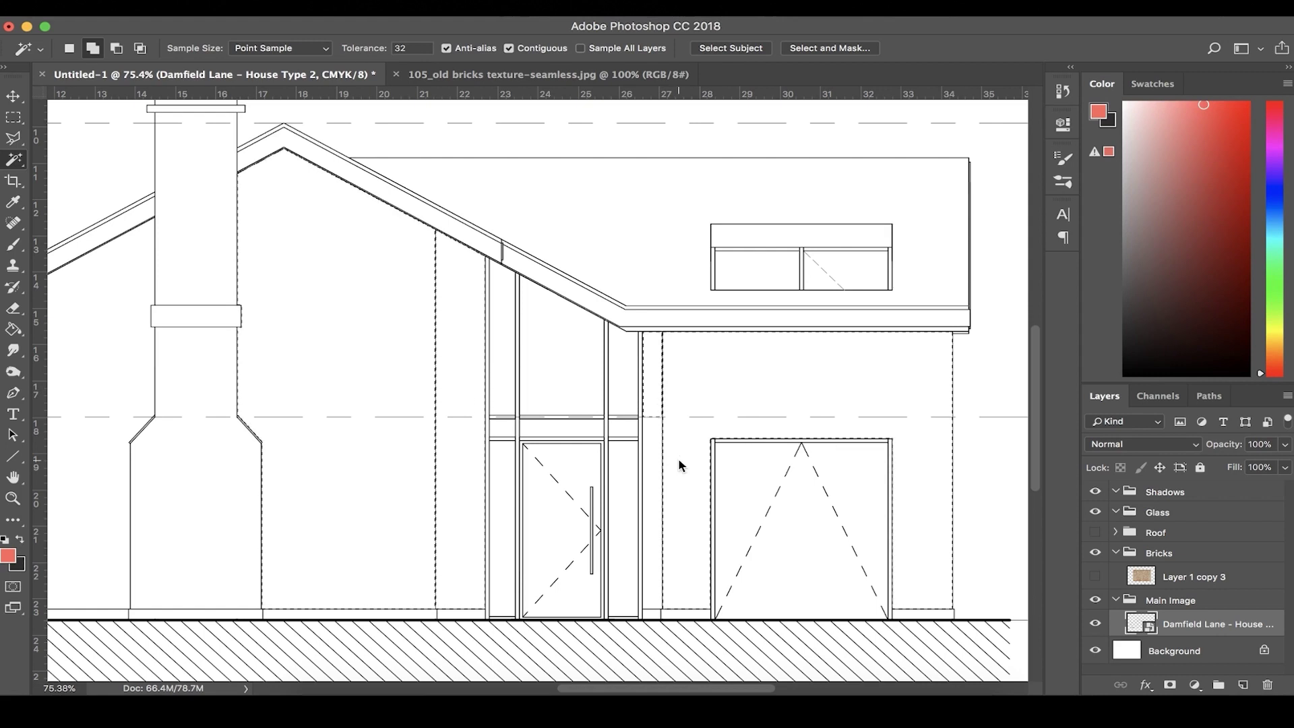
{"action": "left_click", "coordinate": [655, 468]}
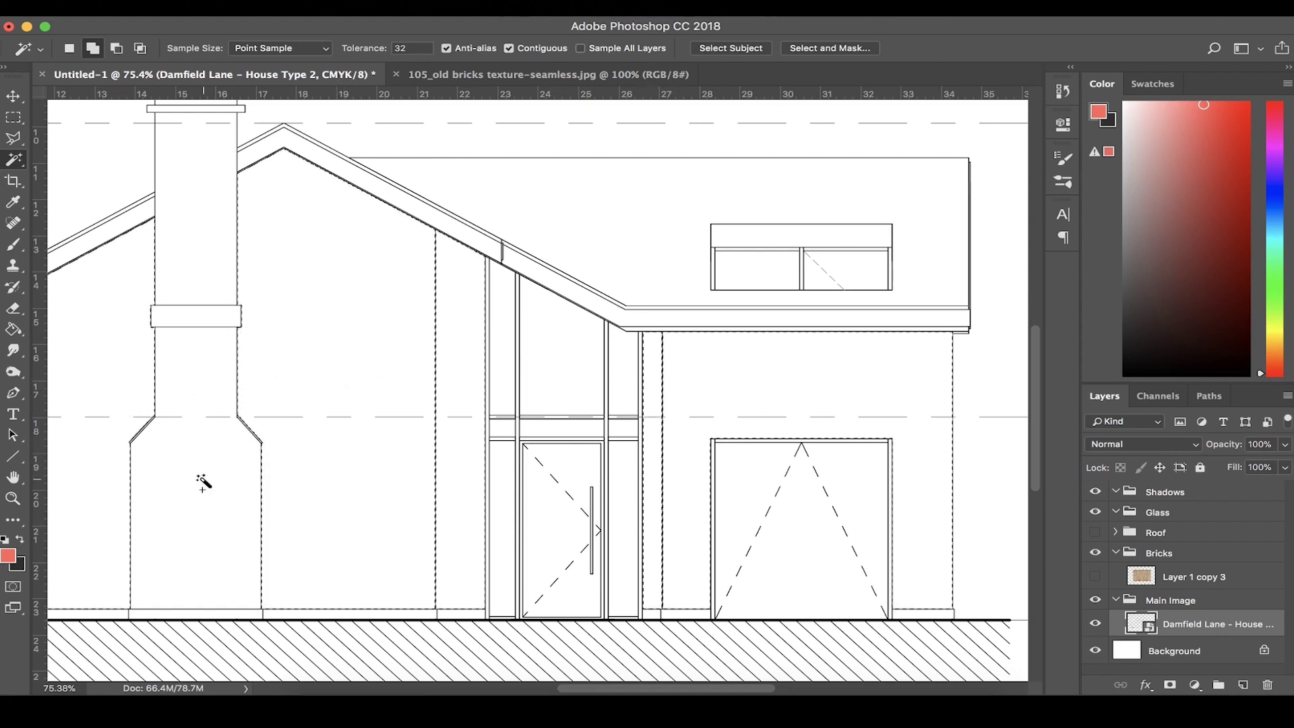
Add the lower and upper parts of the chimney stack to the wall selection, leaving out the projecting bands
{"action": "left_click", "coordinate": [202, 413]}
{"action": "left_click", "coordinate": [196, 267]}
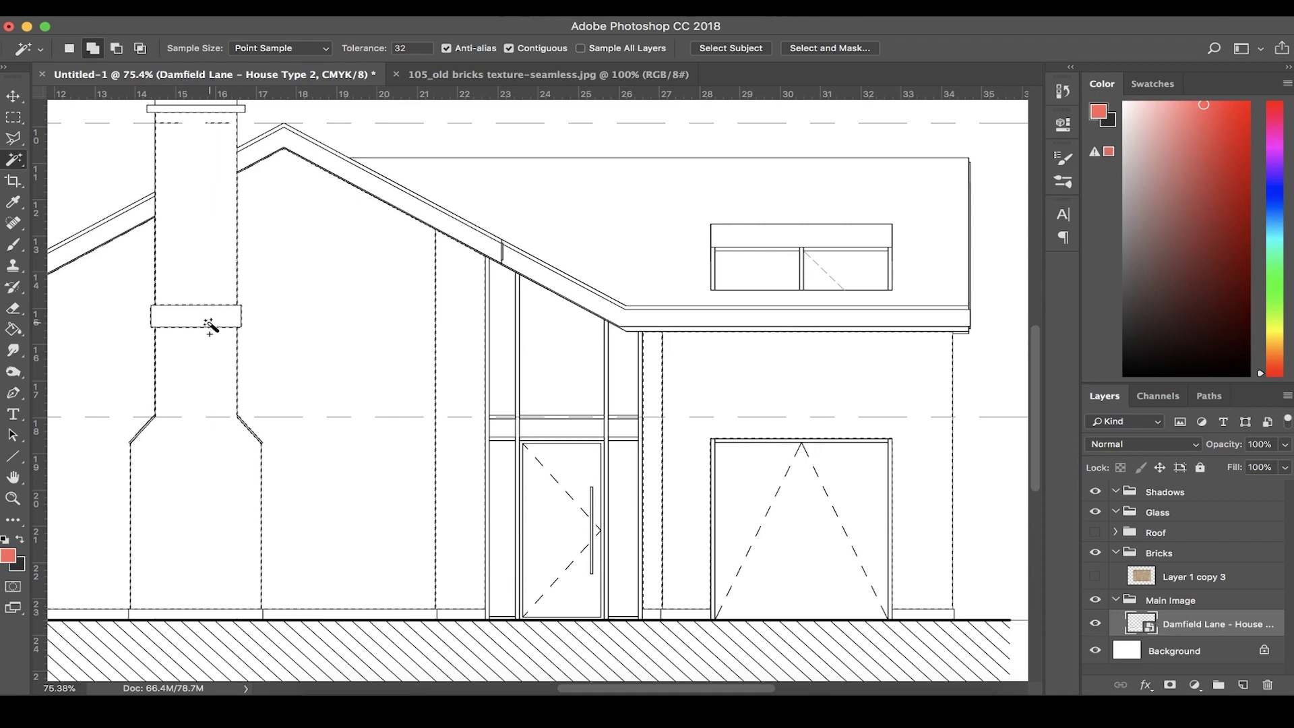
{"action": "scroll", "coordinate": [209, 318], "scroll_direction": "up", "scroll_amount": 2}
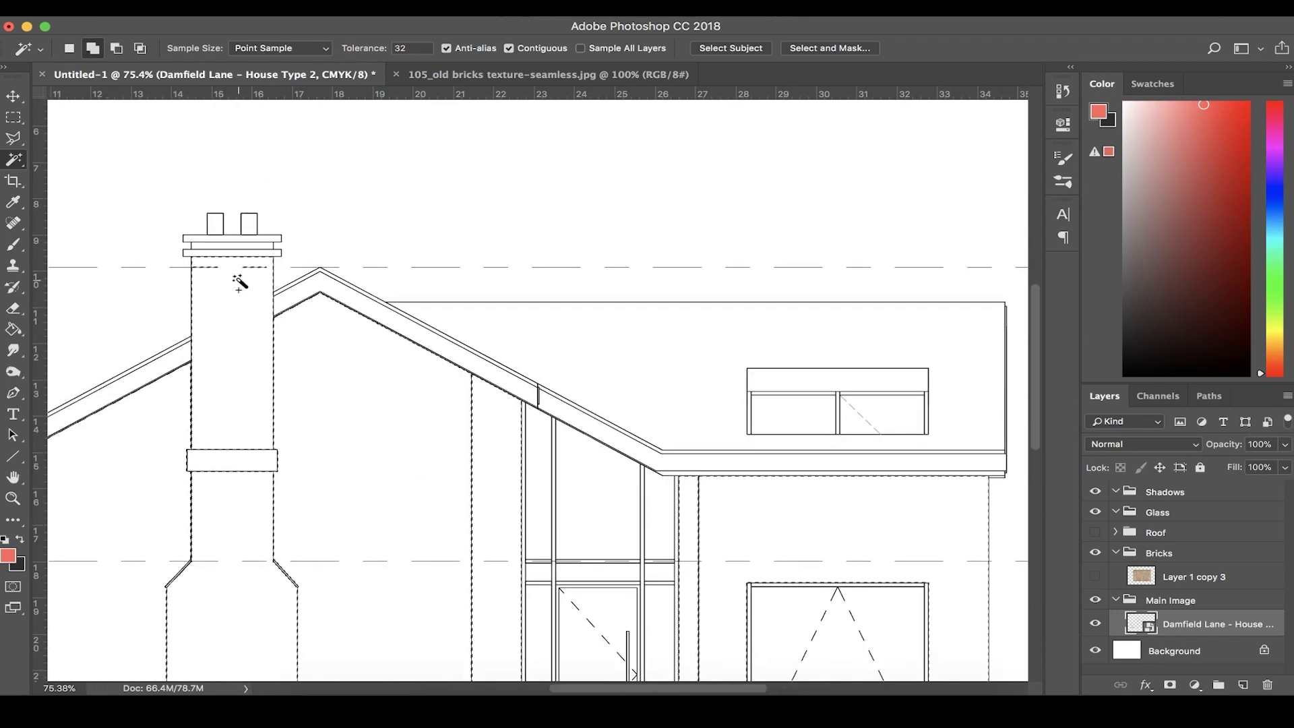
{"action": "scroll", "coordinate": [240, 283], "scroll_direction": "up", "scroll_amount": 1}
{"action": "scroll", "coordinate": [138, 184], "scroll_direction": "left", "scroll_amount": 7}
{"action": "scroll", "coordinate": [164, 182], "scroll_direction": "up", "scroll_amount": 3}
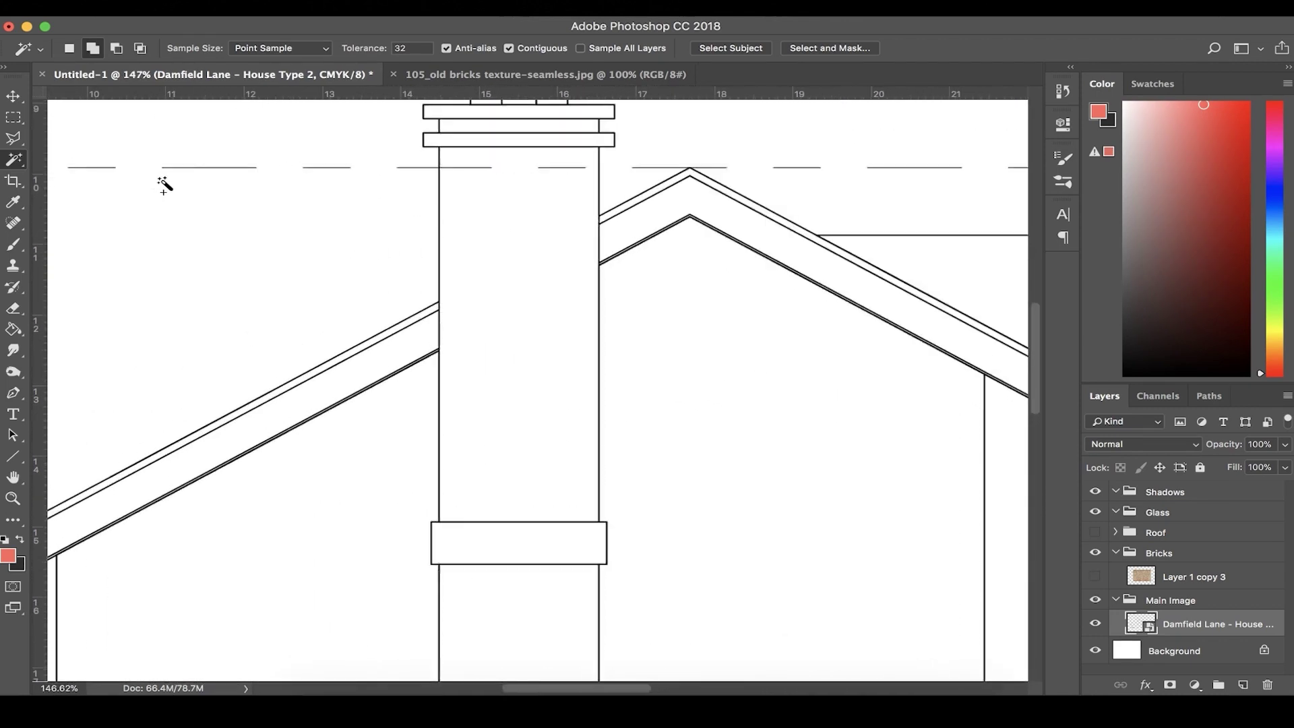
{"action": "scroll", "coordinate": [427, 204], "scroll_direction": "up", "scroll_amount": 3}
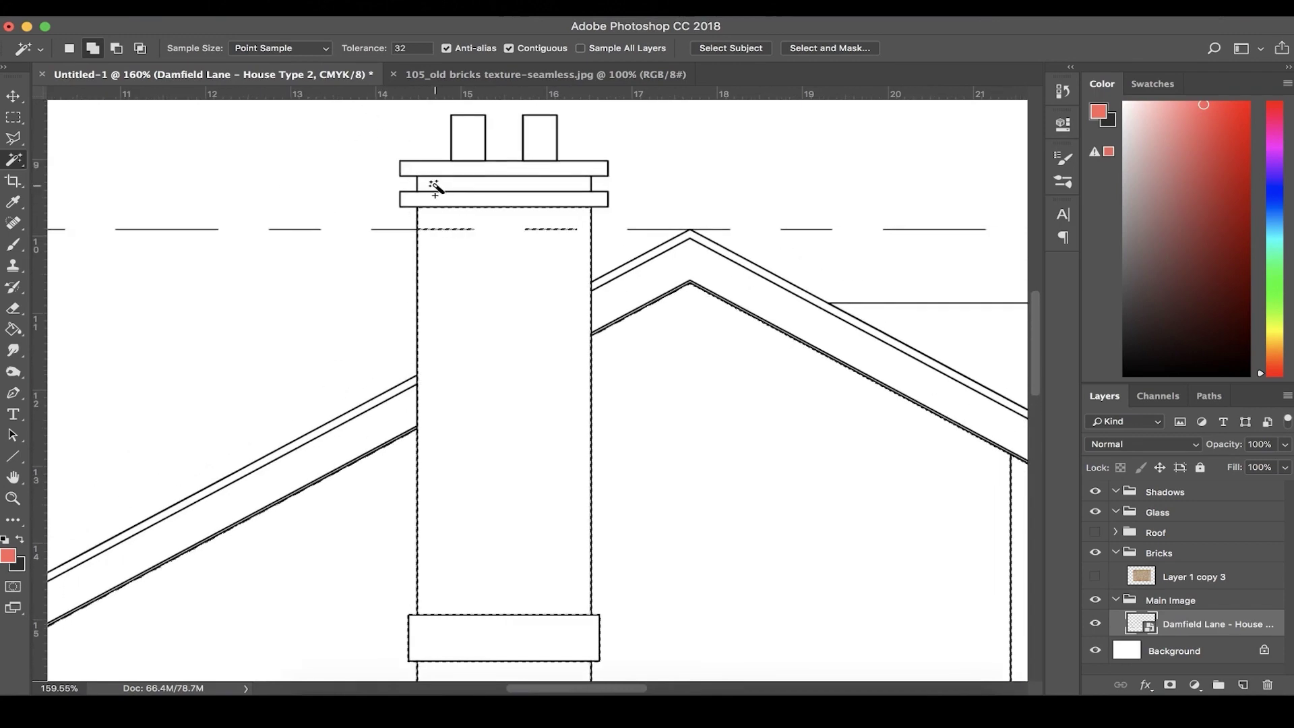
Examine the selection along the base, entrance and chimney for any wall areas still missing
{"action": "scroll", "coordinate": [517, 419], "scroll_direction": "down", "scroll_amount": 20}
{"action": "scroll", "coordinate": [517, 419], "scroll_direction": "up", "scroll_amount": 8}
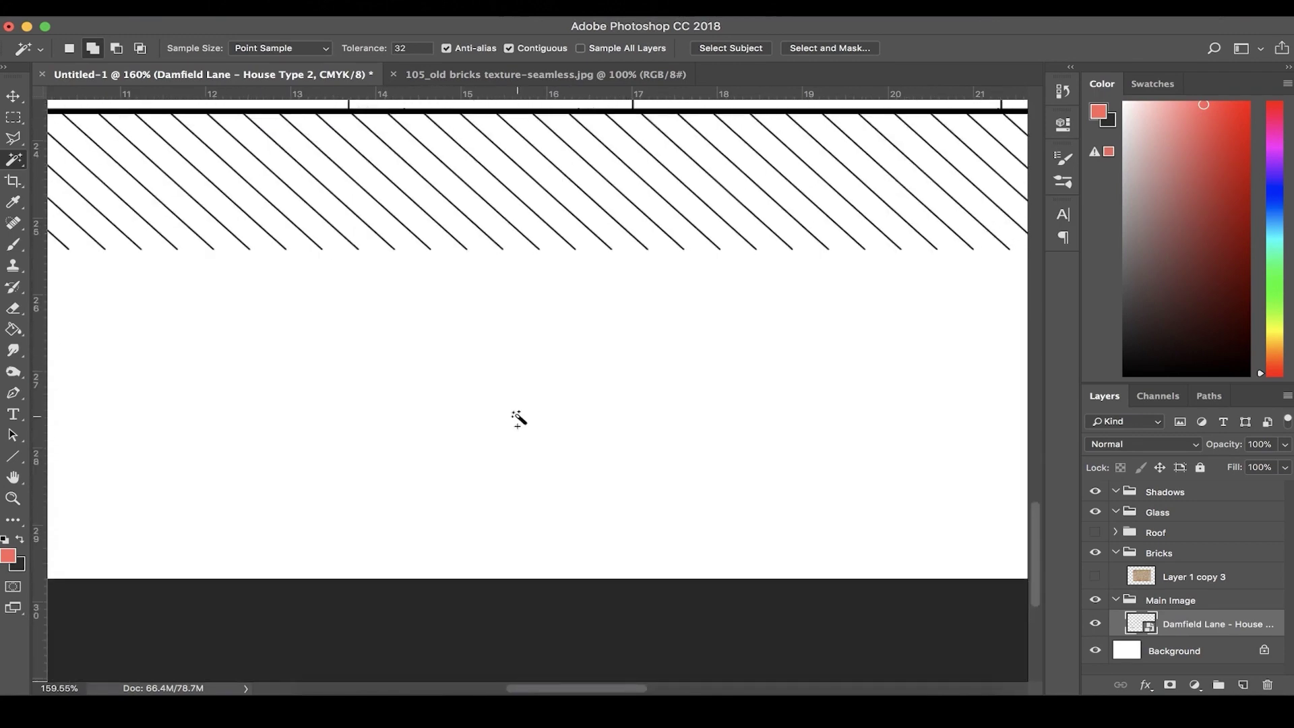
{"action": "scroll", "coordinate": [517, 419], "scroll_direction": "down", "scroll_amount": 5}
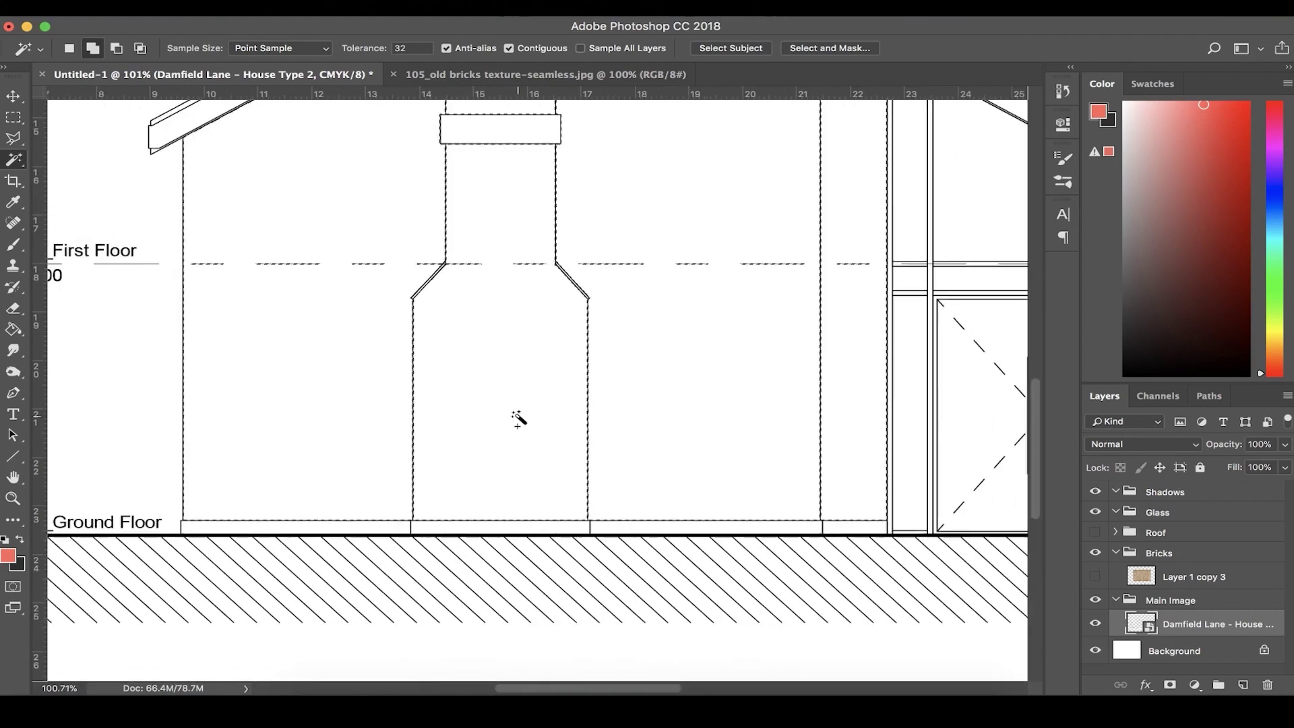
{"action": "scroll", "coordinate": [518, 418], "scroll_direction": "right", "scroll_amount": 10}
{"action": "scroll", "coordinate": [433, 468], "scroll_direction": "left", "scroll_amount": 10}
{"action": "scroll", "coordinate": [433, 468], "scroll_direction": "up", "scroll_amount": 2}
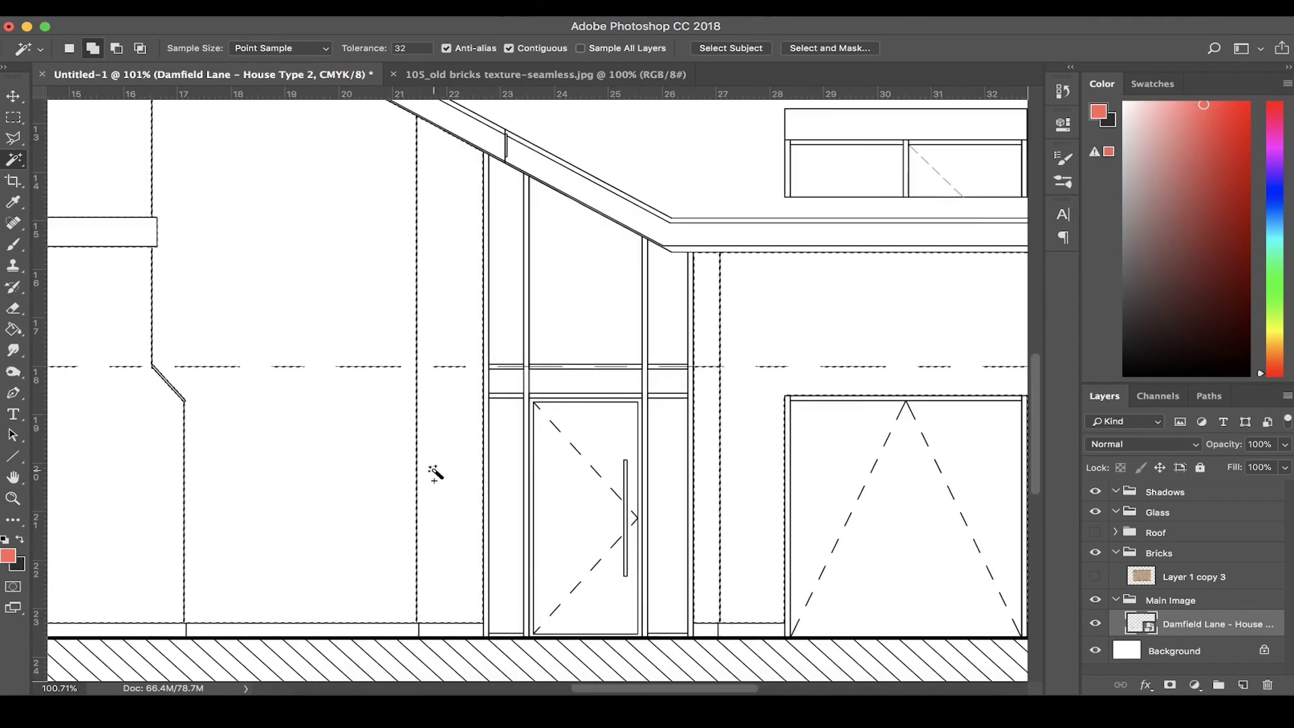
{"action": "scroll", "coordinate": [434, 472], "scroll_direction": "left", "scroll_amount": 12}
{"action": "scroll", "coordinate": [433, 472], "scroll_direction": "up", "scroll_amount": 1}
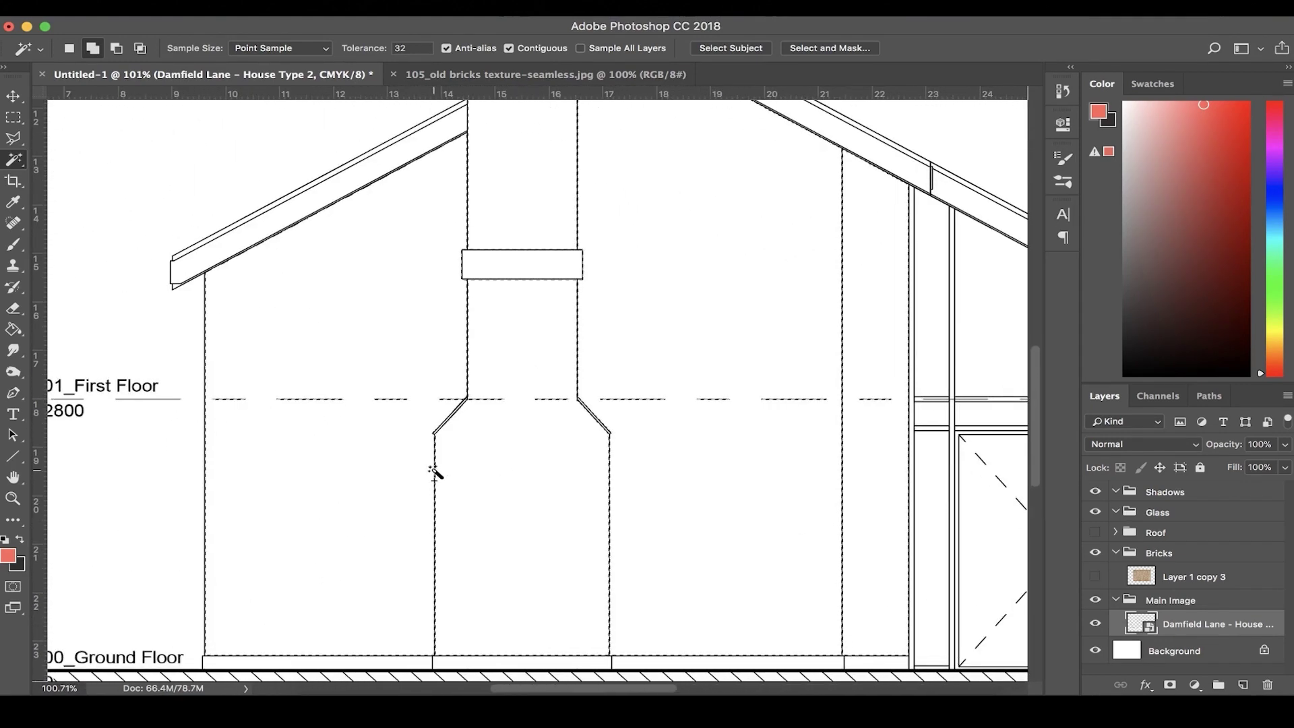
Mask the brick layer with the wall selection and make the layer visible again
{"action": "left_click", "coordinate": [1181, 581]}
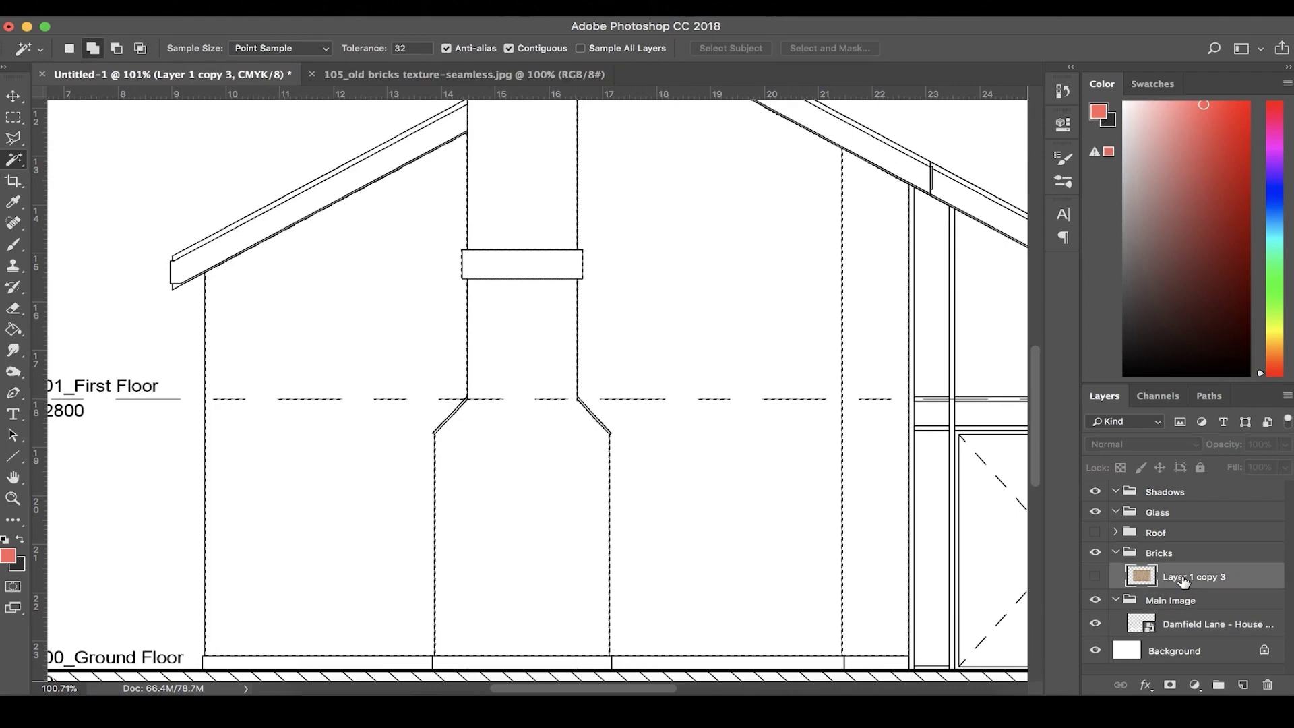
{"action": "left_click", "coordinate": [1170, 685]}
{"action": "left_click", "coordinate": [1095, 576]}
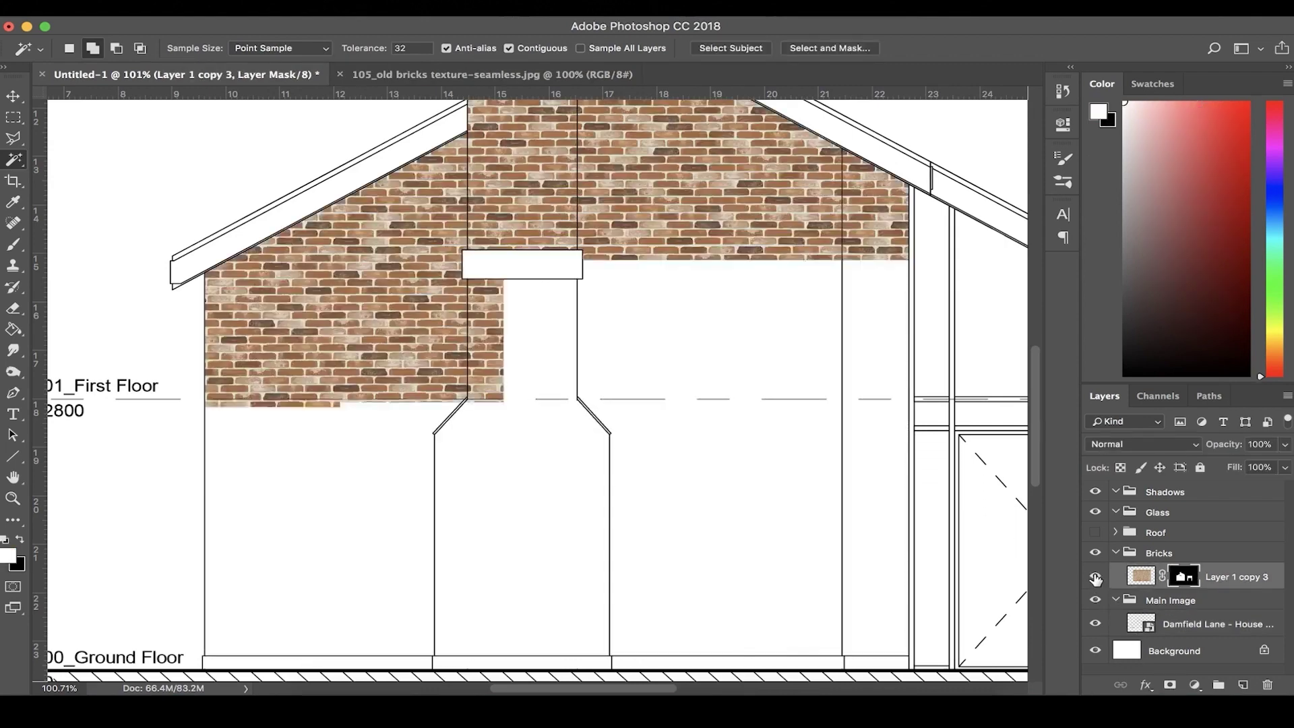
Lower the masked brick layer's opacity to 42%
{"action": "scroll", "coordinate": [691, 500], "scroll_direction": "down", "scroll_amount": 3}
{"action": "scroll", "coordinate": [692, 500], "scroll_direction": "right", "scroll_amount": 10}
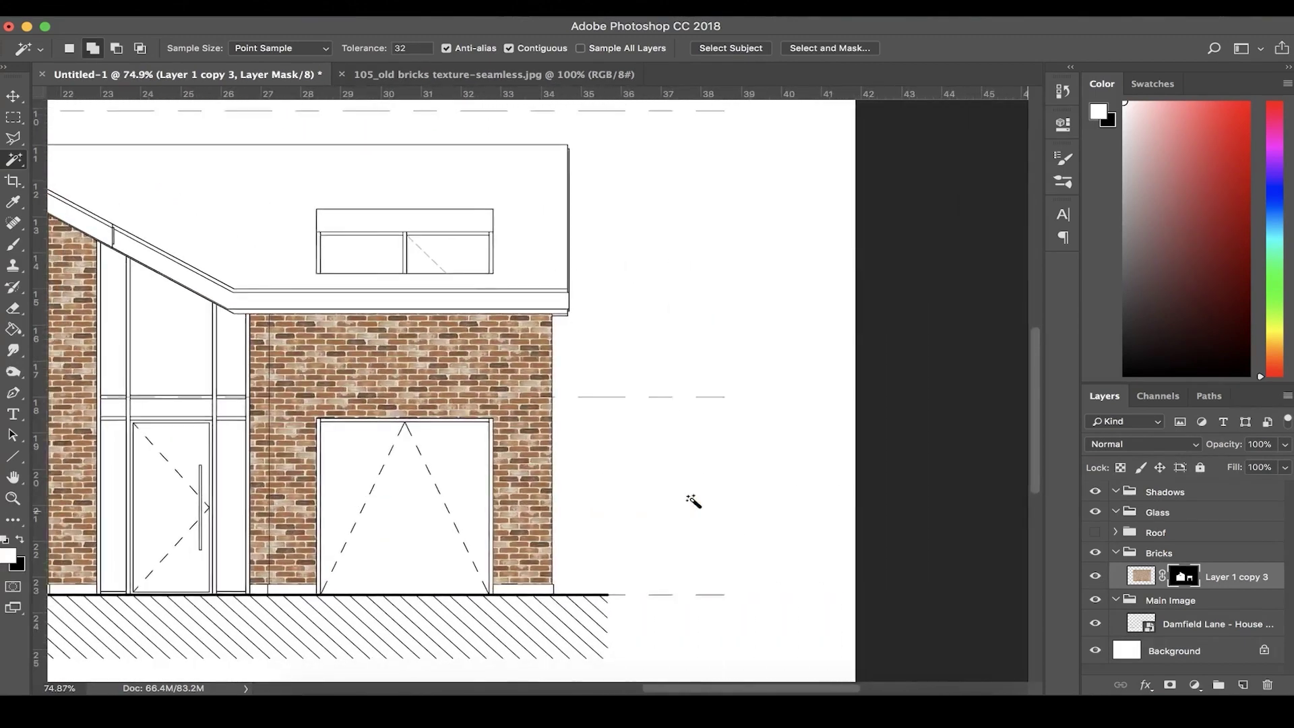
{"action": "scroll", "coordinate": [692, 500], "scroll_direction": "down", "scroll_amount": 2}
{"action": "scroll", "coordinate": [694, 501], "scroll_direction": "down", "scroll_amount": 1}
{"action": "scroll", "coordinate": [693, 500], "scroll_direction": "left", "scroll_amount": 3}
{"action": "scroll", "coordinate": [694, 500], "scroll_direction": "up", "scroll_amount": 1}
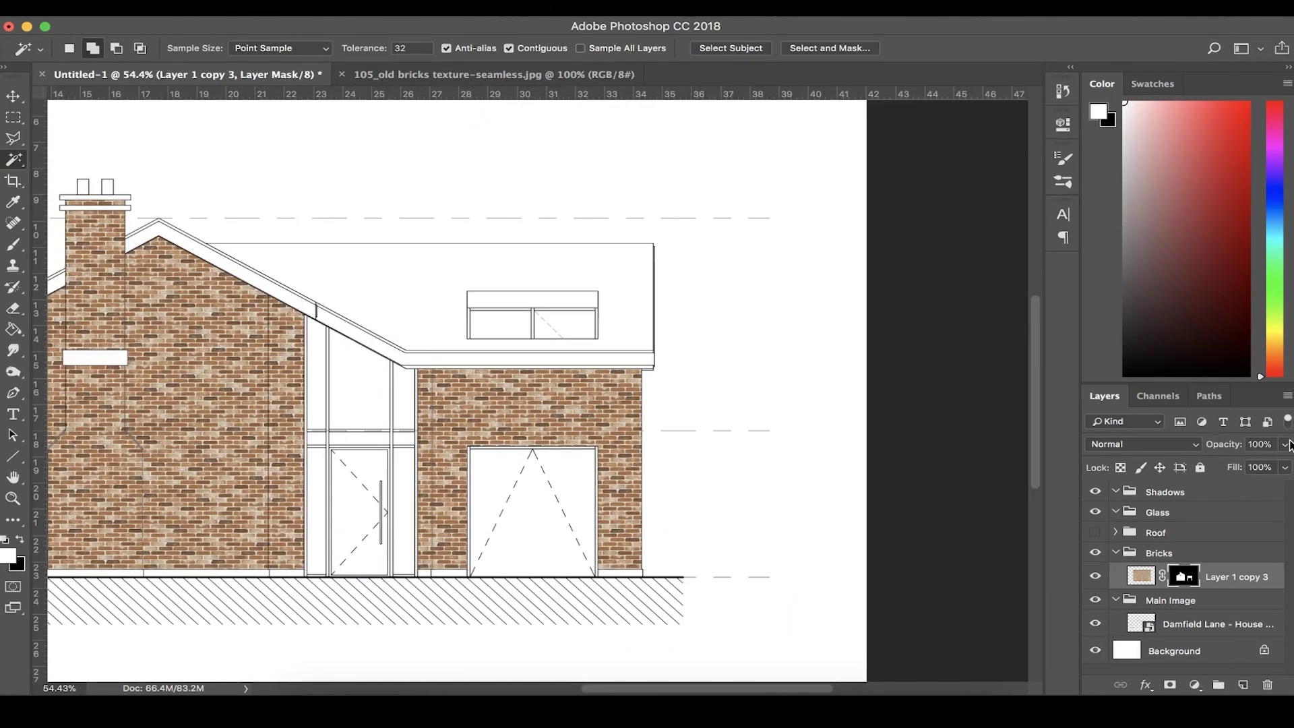
{"action": "left_click", "coordinate": [1285, 444]}
{"action": "left_click_drag", "start_coordinate": [1264, 466], "coordinate": [993, 443]}
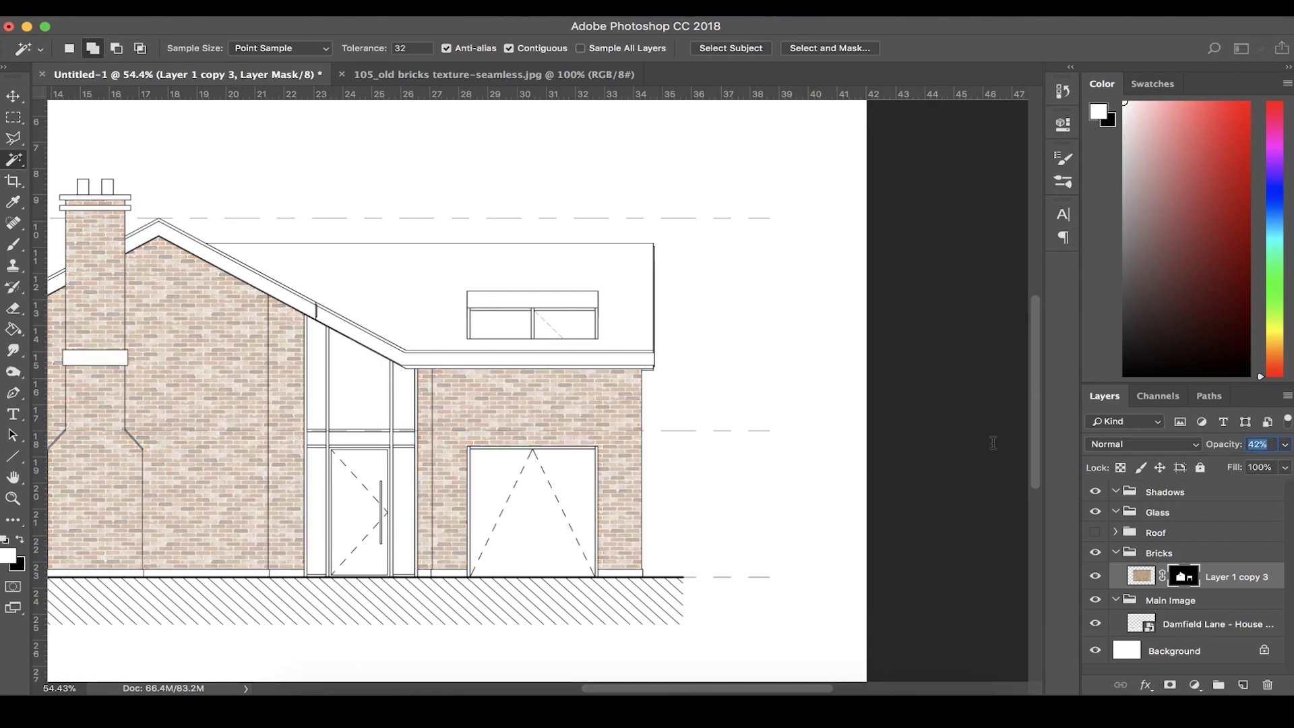
Set the brick layer's opacity to 50% and add a dark grey Color Overlay to its layer style
{"action": "type", "text": "50"}
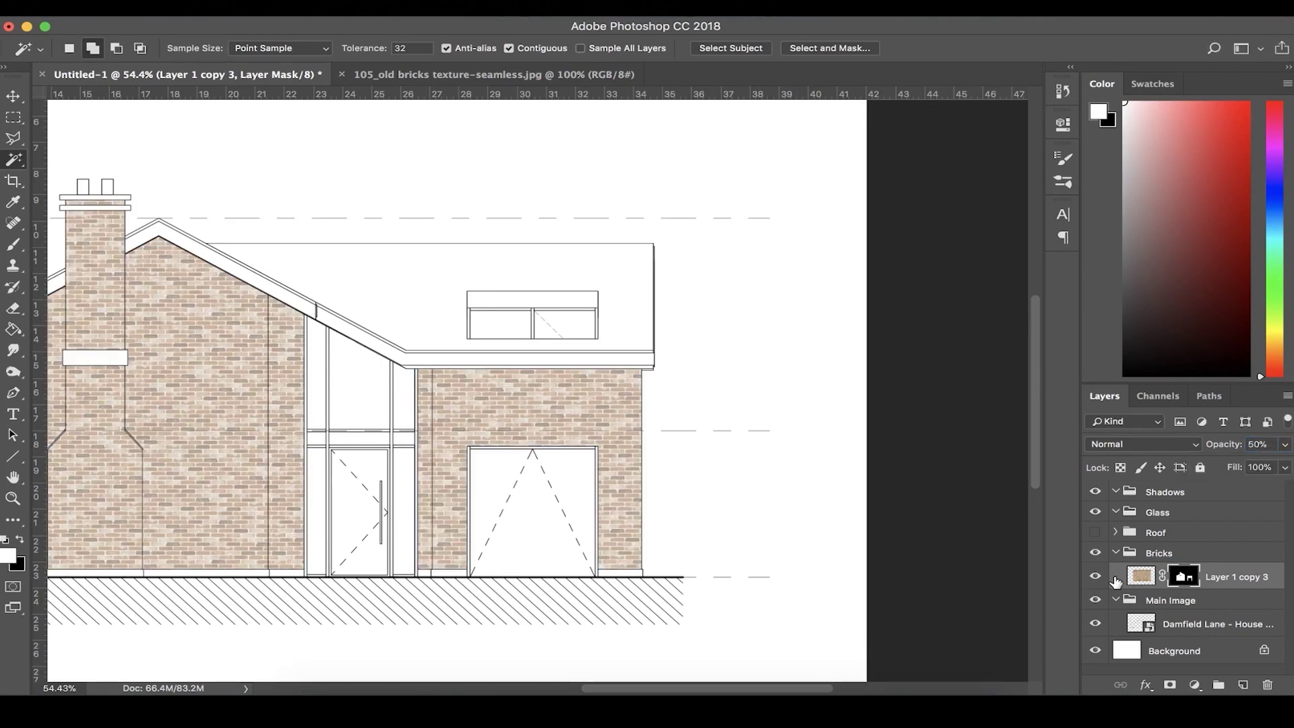
{"action": "double_click", "coordinate": [1141, 578]}
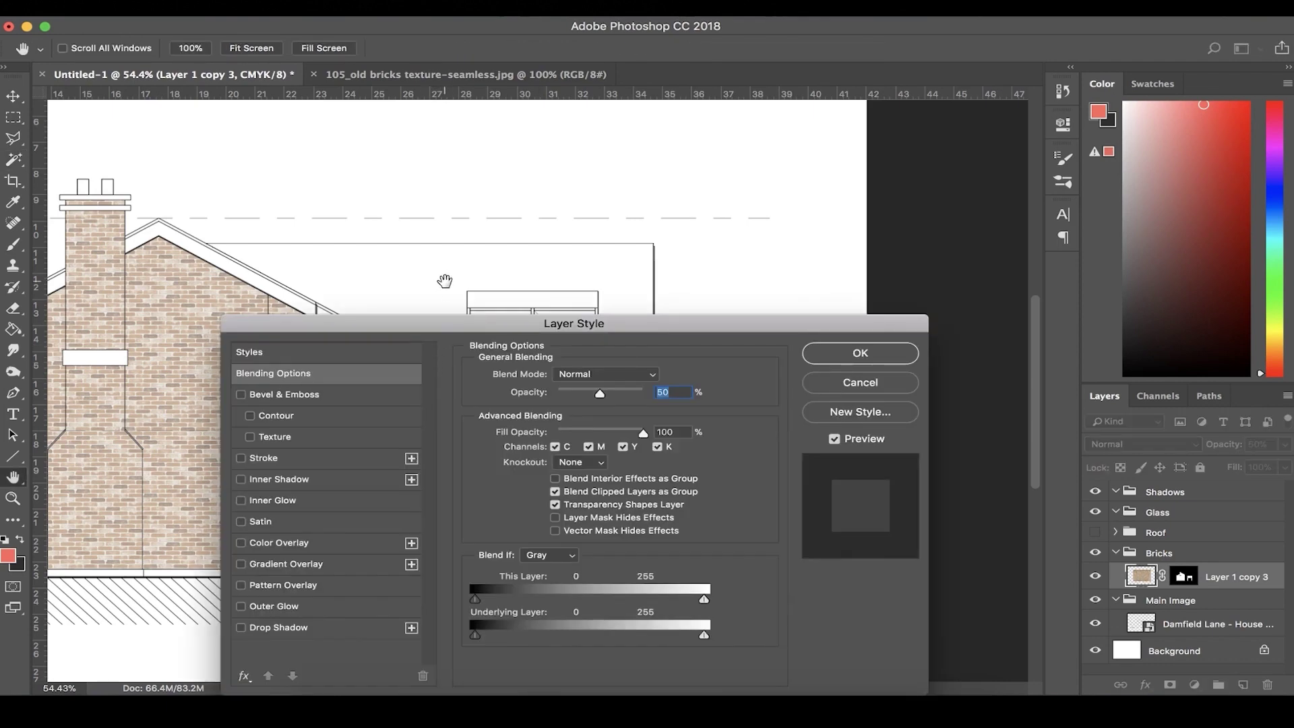
{"action": "left_click_drag", "start_coordinate": [469, 324], "coordinate": [585, 167]}
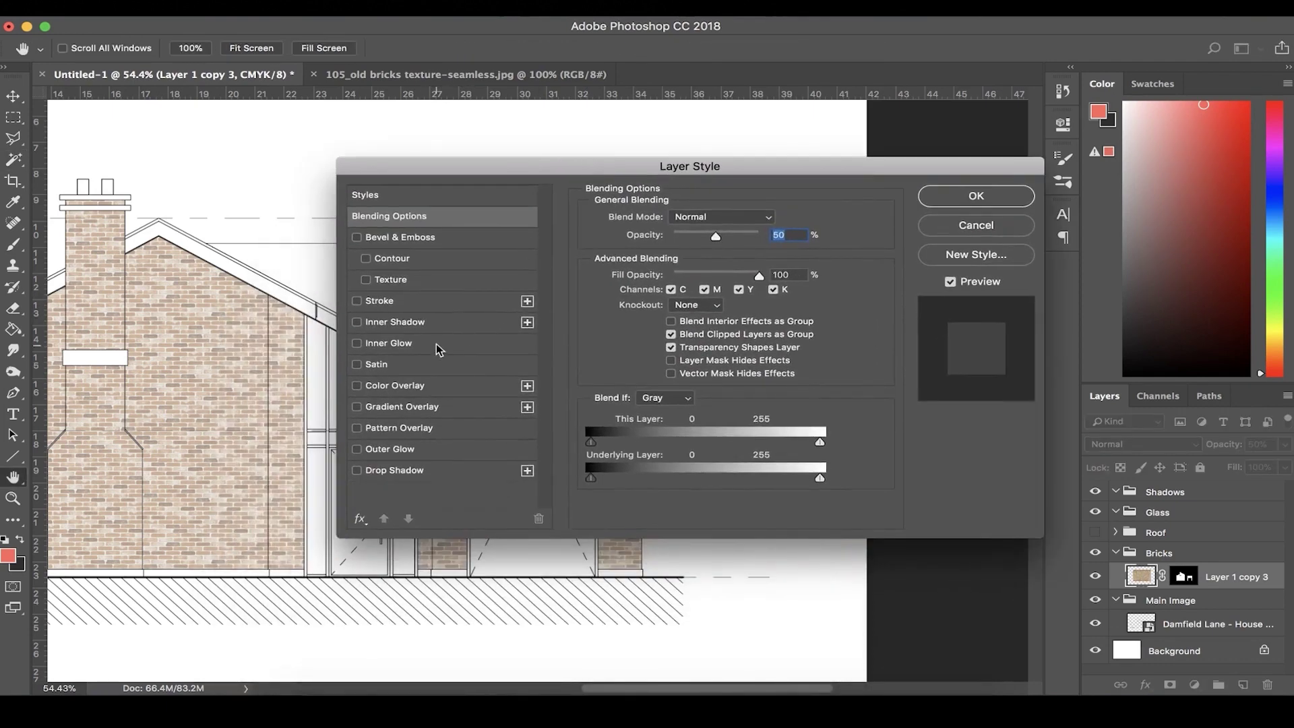
{"action": "left_click", "coordinate": [416, 387]}
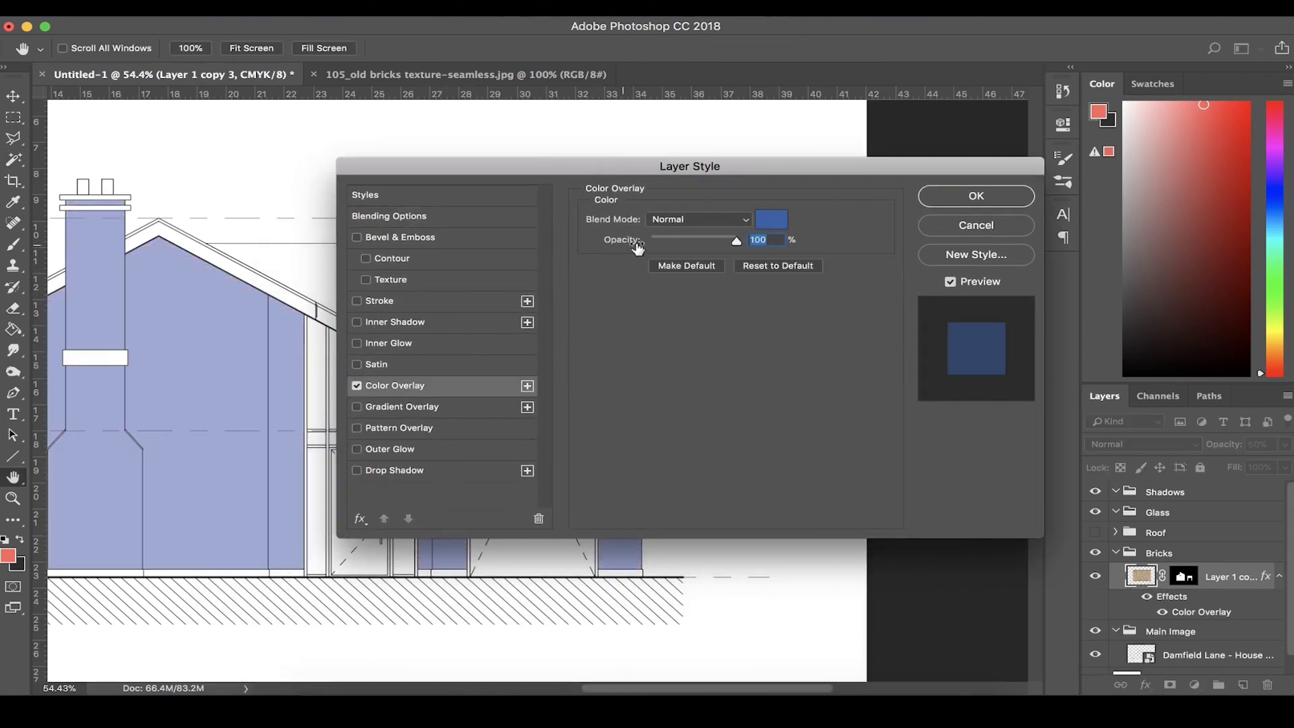
{"action": "left_click", "coordinate": [767, 221]}
{"action": "left_click_drag", "start_coordinate": [855, 378], "coordinate": [749, 416]}
{"action": "key", "text": "Return"}
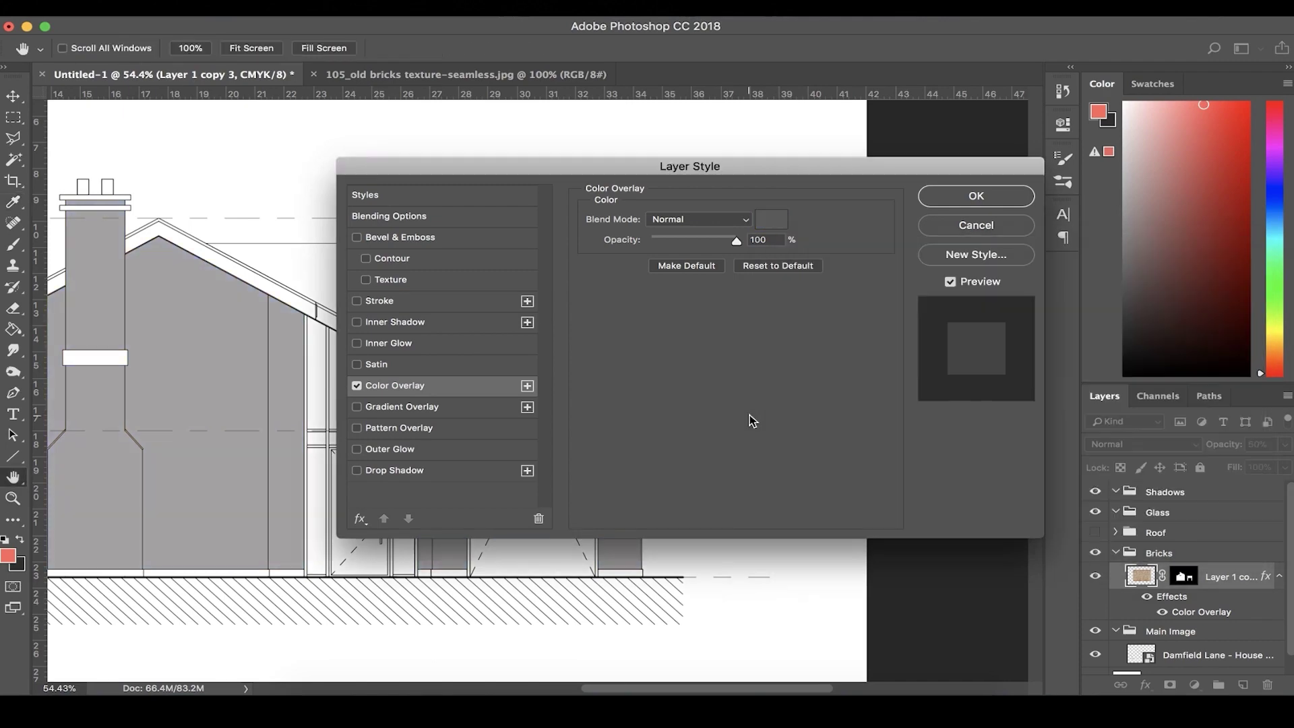
Lower the grey Color Overlay's opacity to 32% and apply the layer style
{"action": "left_click_drag", "start_coordinate": [664, 241], "coordinate": [678, 236]}
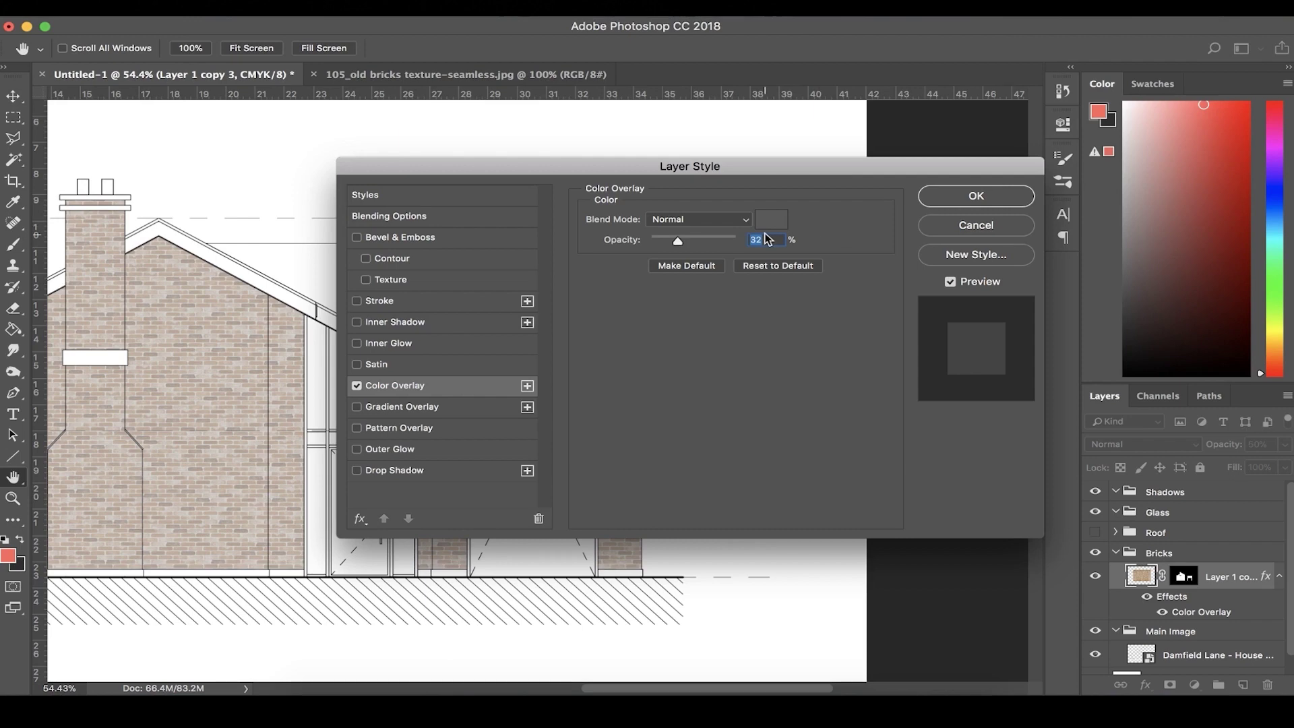
{"action": "key", "text": "Return"}
{"action": "key", "text": "w"}
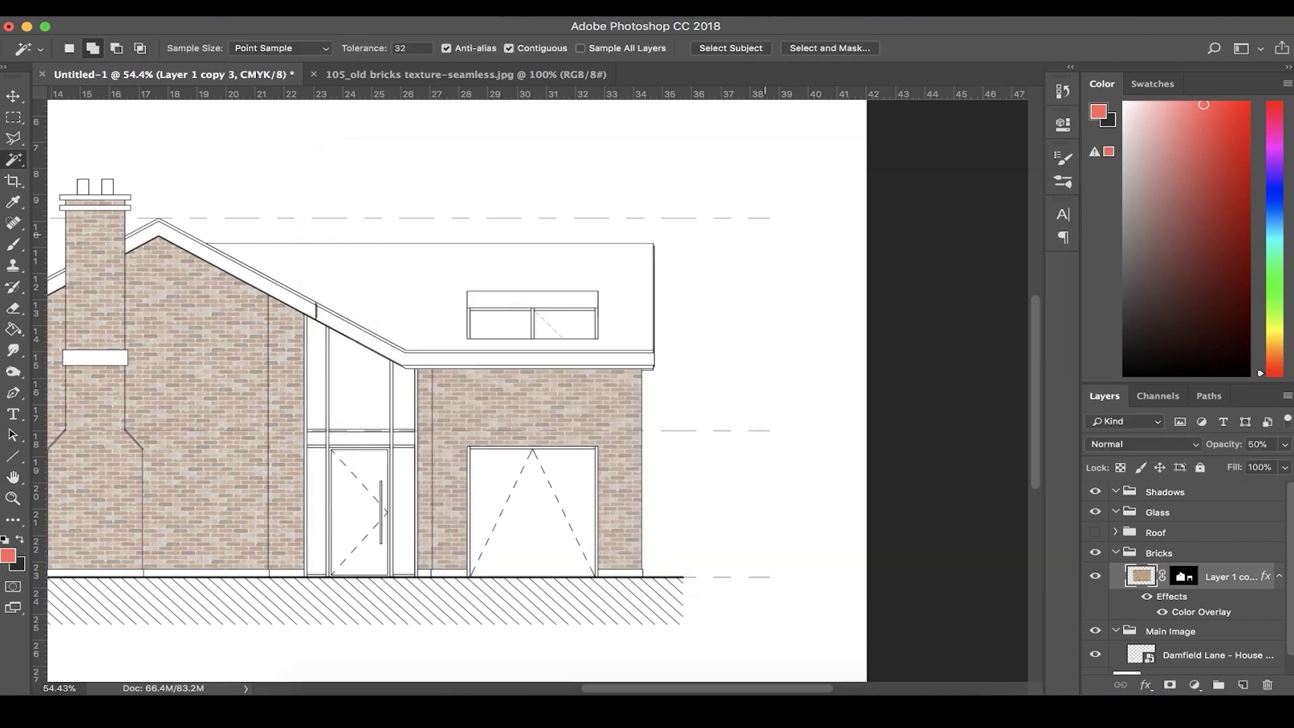
Collapse the Bricks group, expand the Roof group and make its slate roofing texture visible
{"action": "scroll", "coordinate": [644, 446], "scroll_direction": "left", "scroll_amount": 5}
{"action": "key", "text": "v"}
{"action": "scroll", "coordinate": [644, 445], "scroll_direction": "down", "scroll_amount": 4}
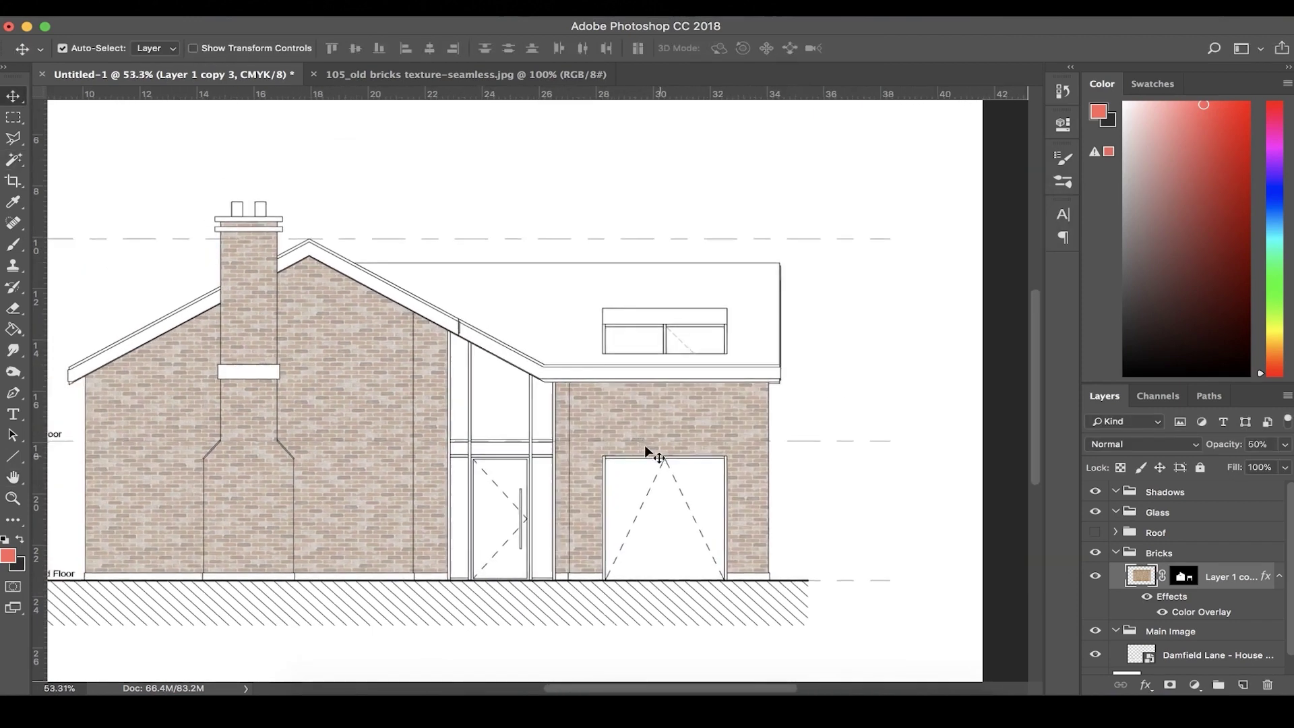
{"action": "scroll", "coordinate": [644, 445], "scroll_direction": "up", "scroll_amount": 3}
{"action": "scroll", "coordinate": [644, 451], "scroll_direction": "down", "scroll_amount": 3}
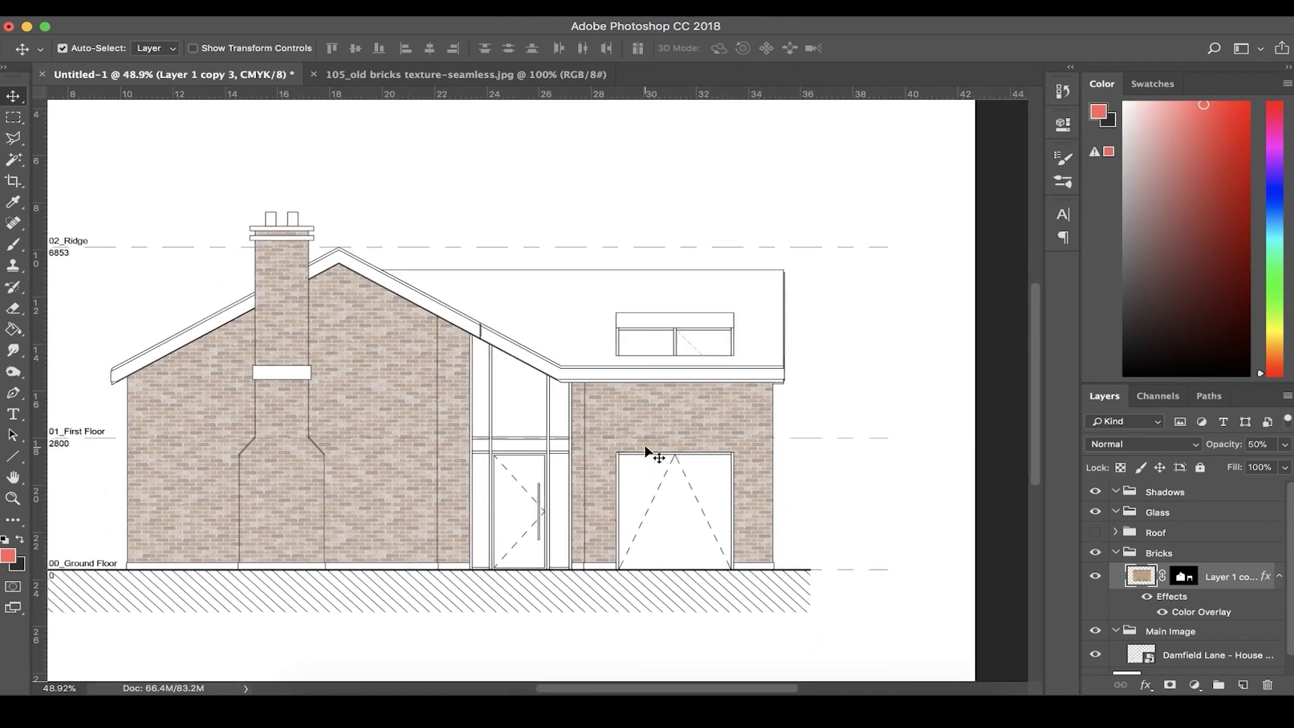
{"action": "scroll", "coordinate": [727, 453], "scroll_direction": "up", "scroll_amount": 2}
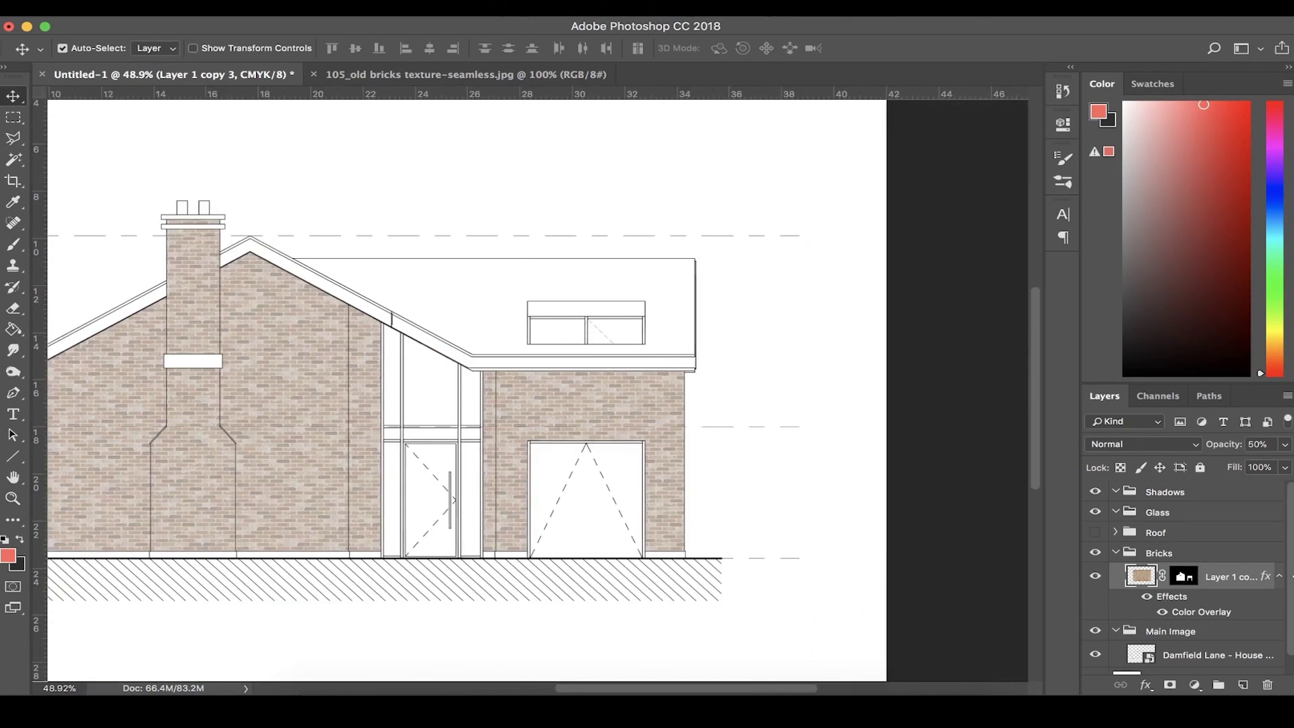
{"action": "left_click", "coordinate": [1114, 553]}
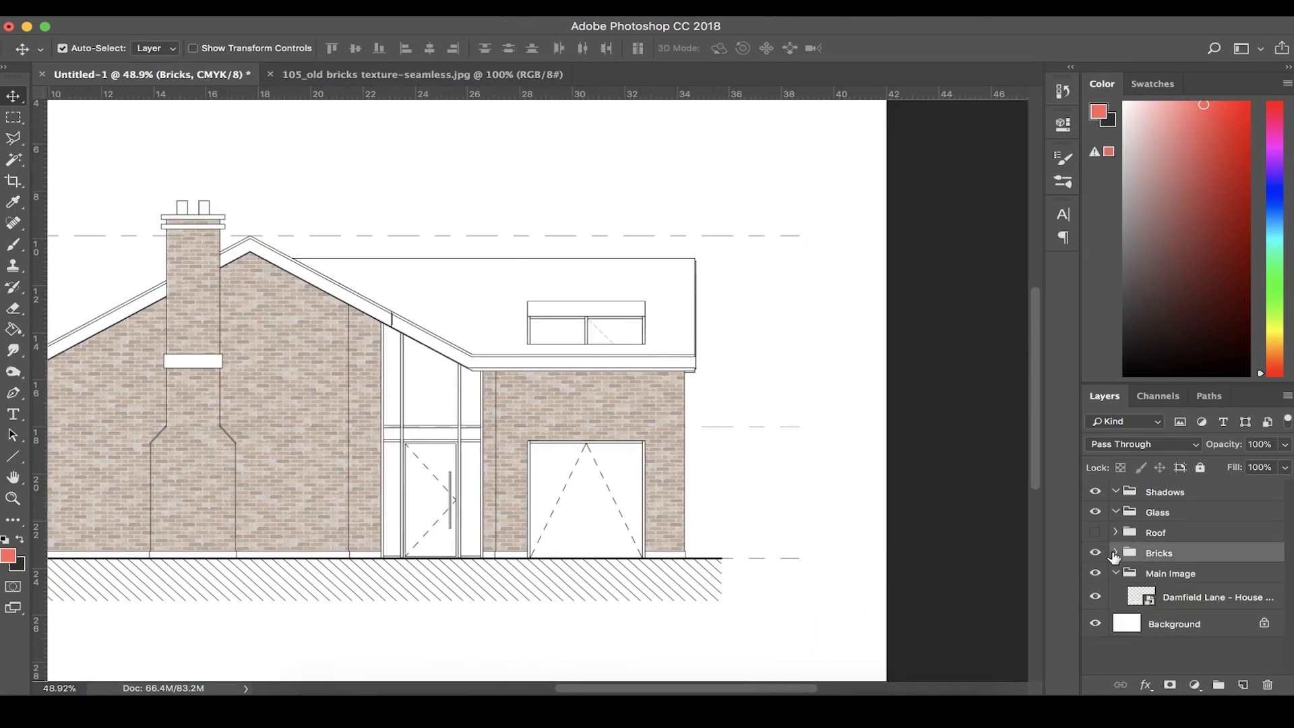
{"action": "left_click", "coordinate": [1115, 533]}
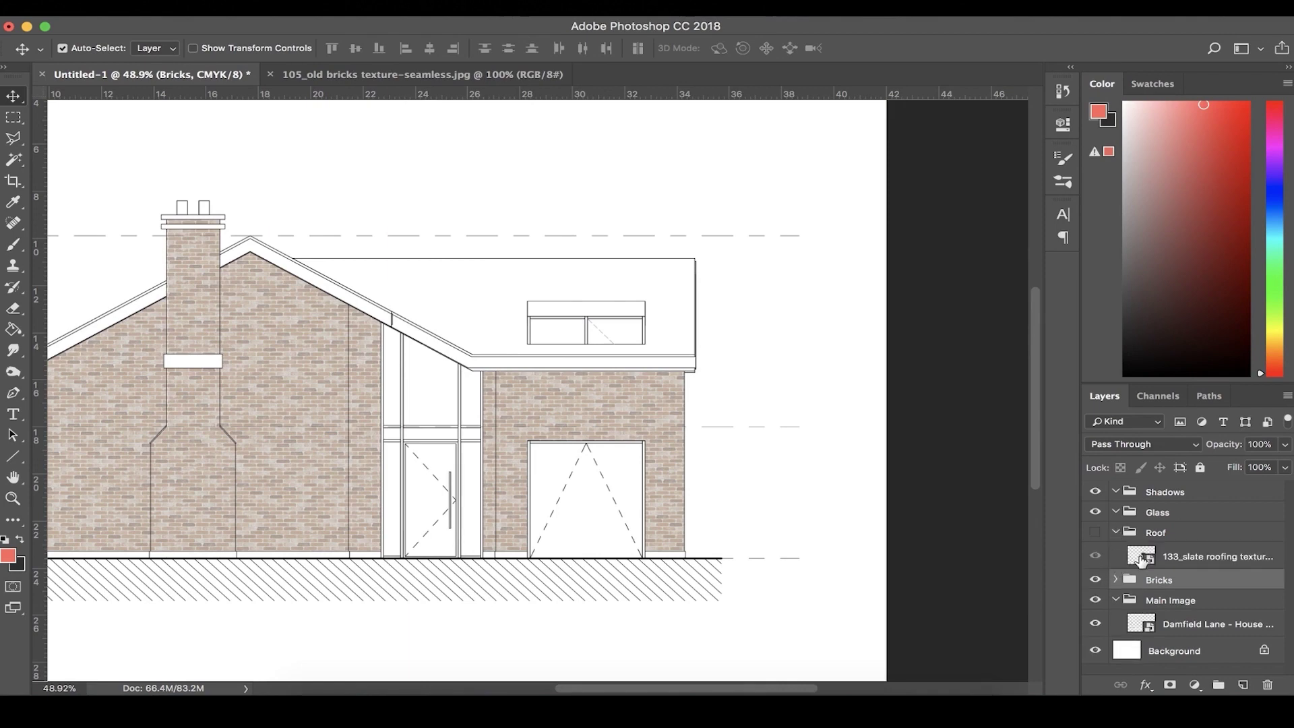
{"action": "left_click", "coordinate": [1140, 559]}
{"action": "left_click", "coordinate": [1096, 533]}
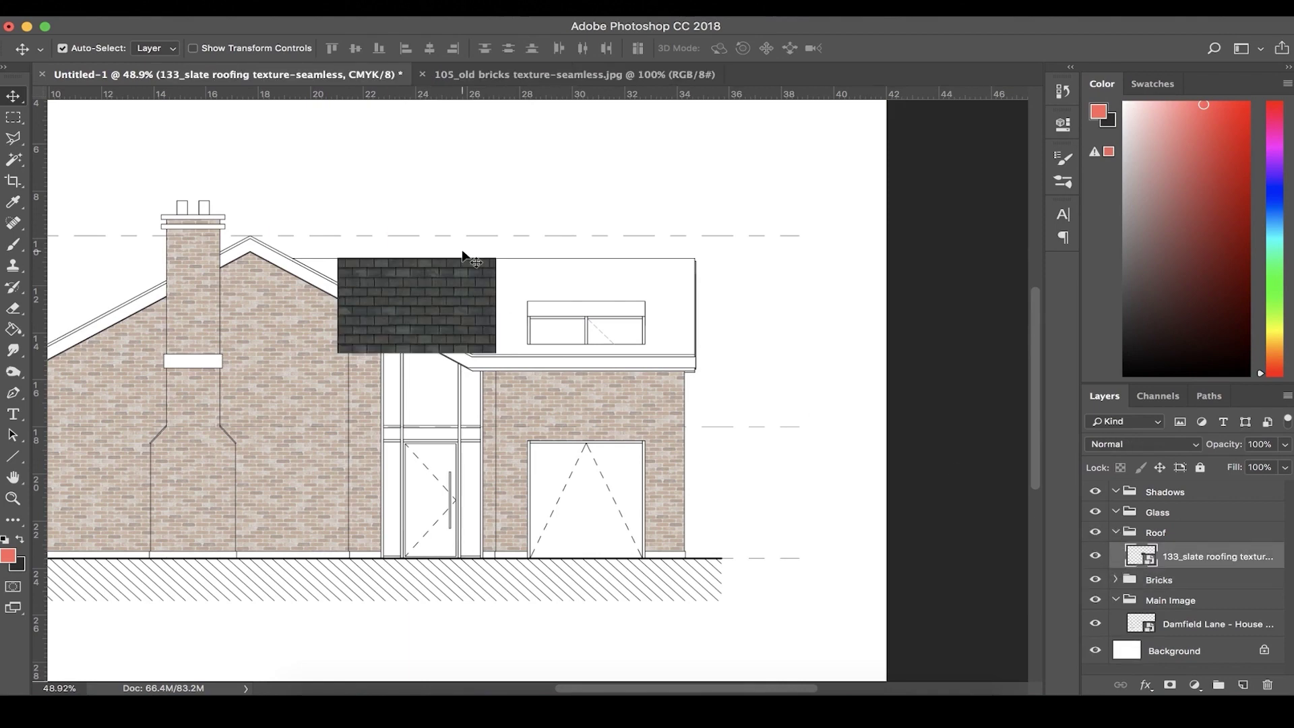
Duplicate the slate texture side by side across the roof's full width and merge the three slate layers
{"action": "left_click_drag", "start_coordinate": [449, 275], "coordinate": [685, 295]}
{"action": "right_click", "coordinate": [1181, 612]}
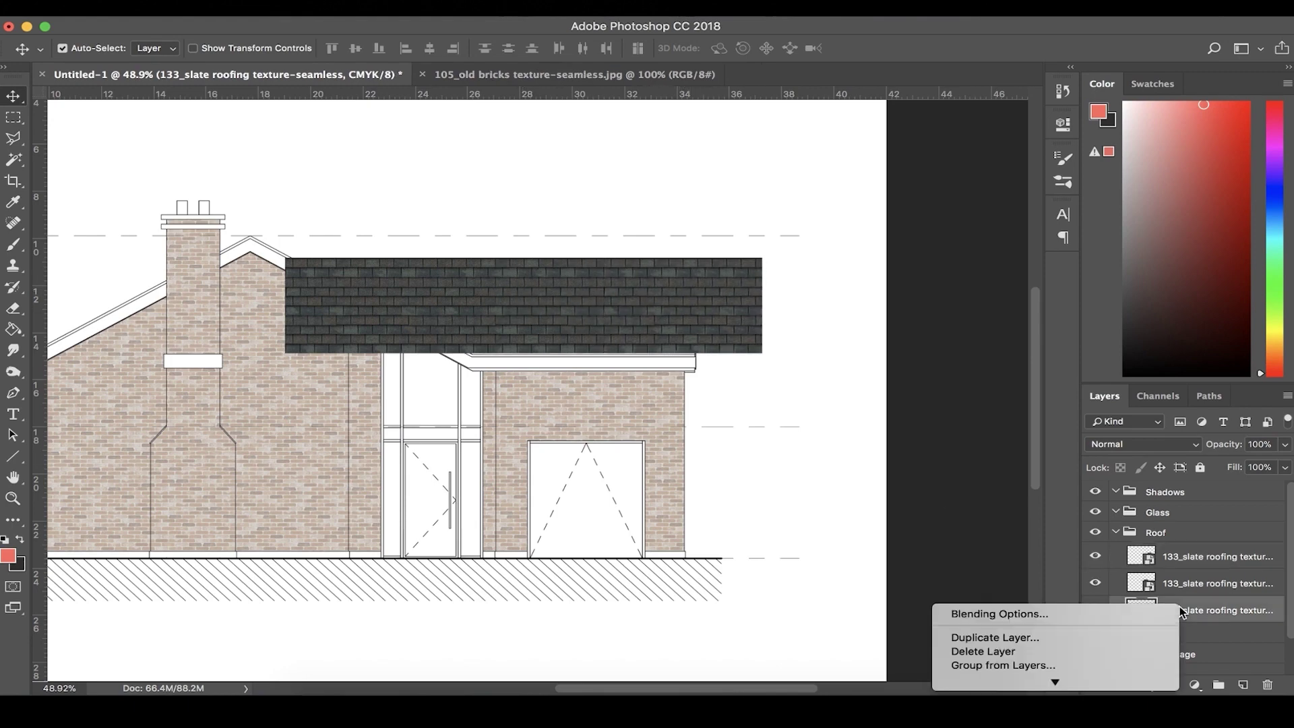
{"action": "left_click", "coordinate": [1202, 546]}
{"action": "left_click", "coordinate": [1201, 548], "text": "shift"}
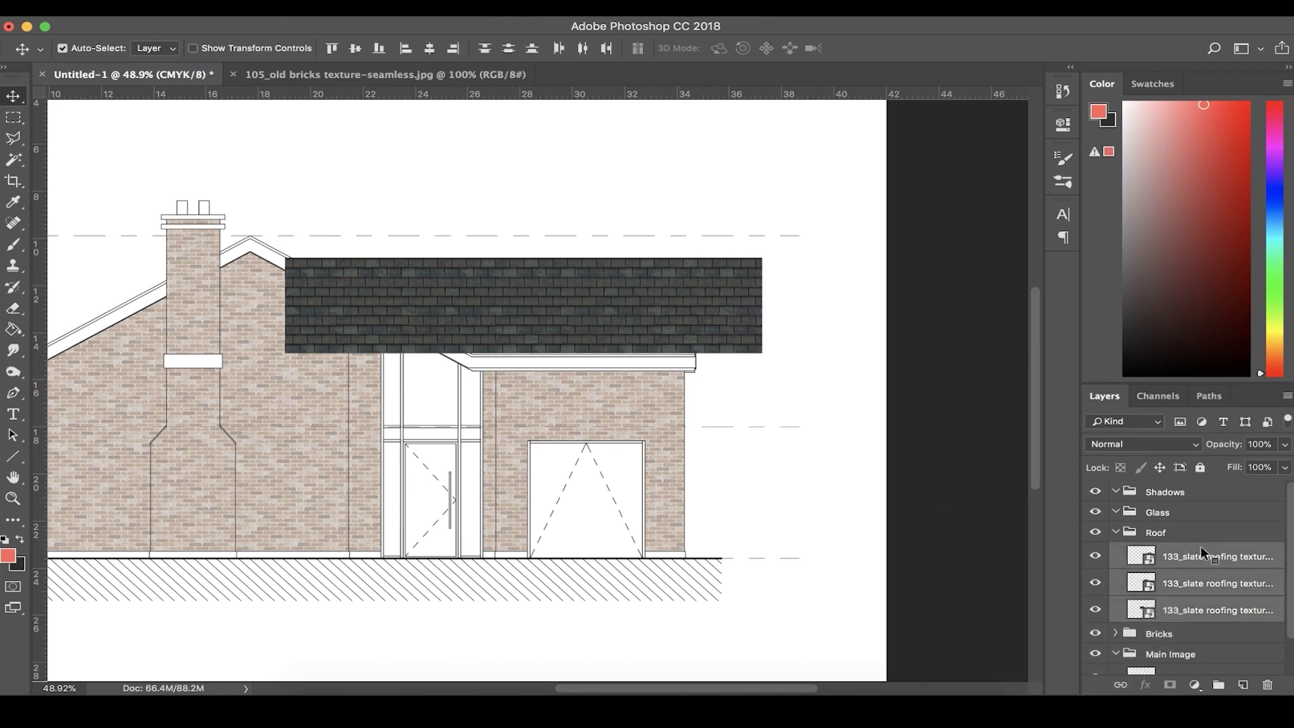
{"action": "right_click", "coordinate": [1201, 548]}
{"action": "mouse_move", "coordinate": [1076, 683]}
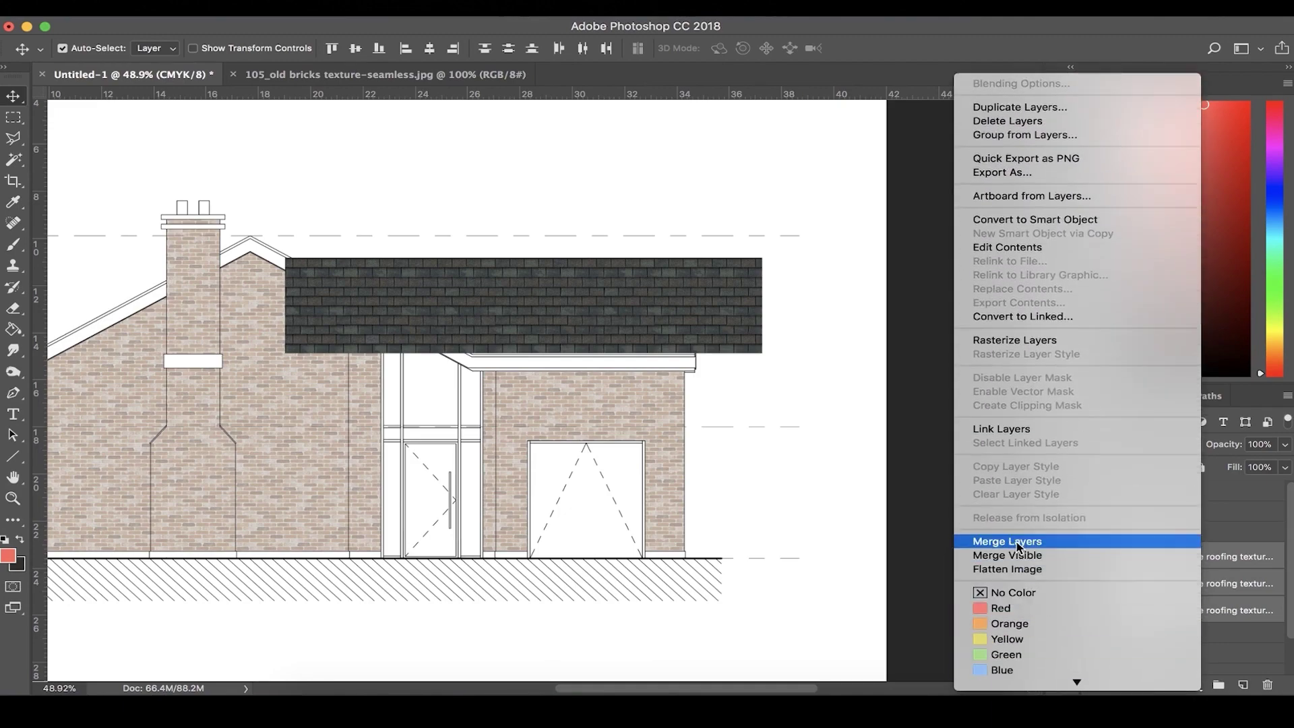
{"action": "left_click", "coordinate": [1018, 542]}
Stretch the merged slate layer downward to about 111.7% height so it reaches past the roof's lower edge
{"action": "key", "text": "super+t"}
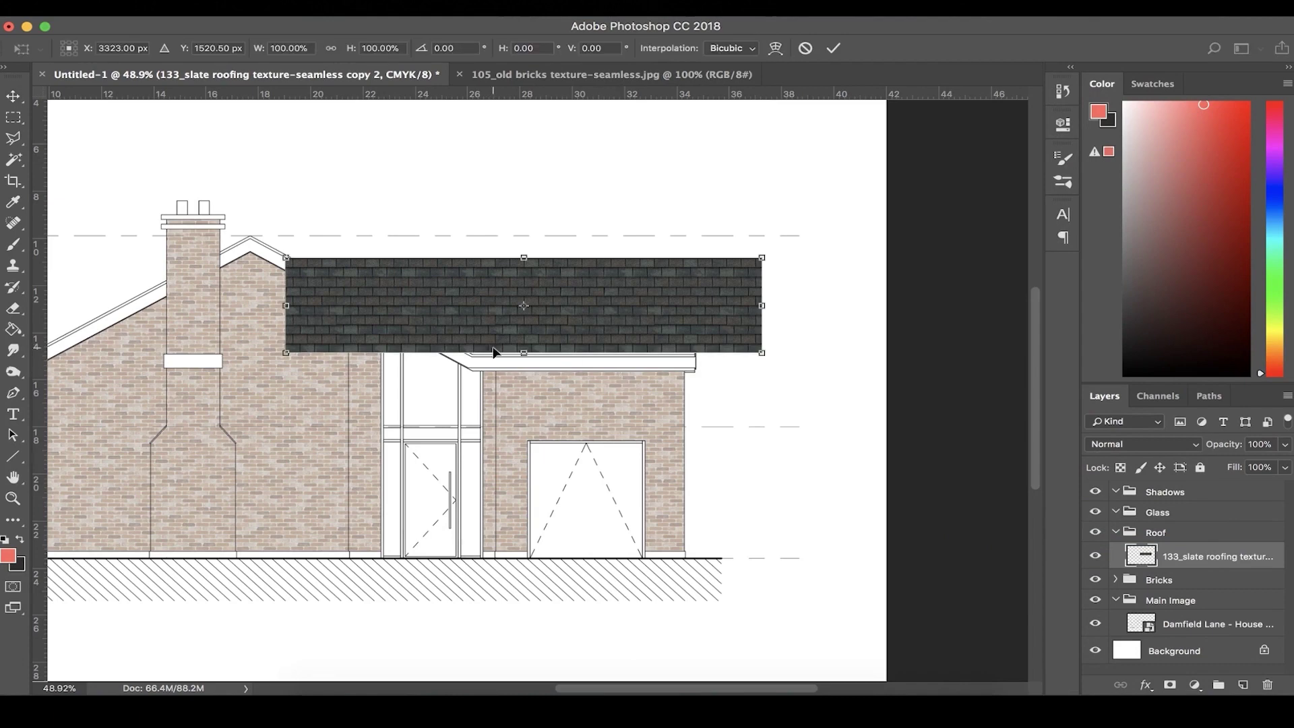
{"action": "left_click_drag", "start_coordinate": [523, 356], "coordinate": [523, 365]}
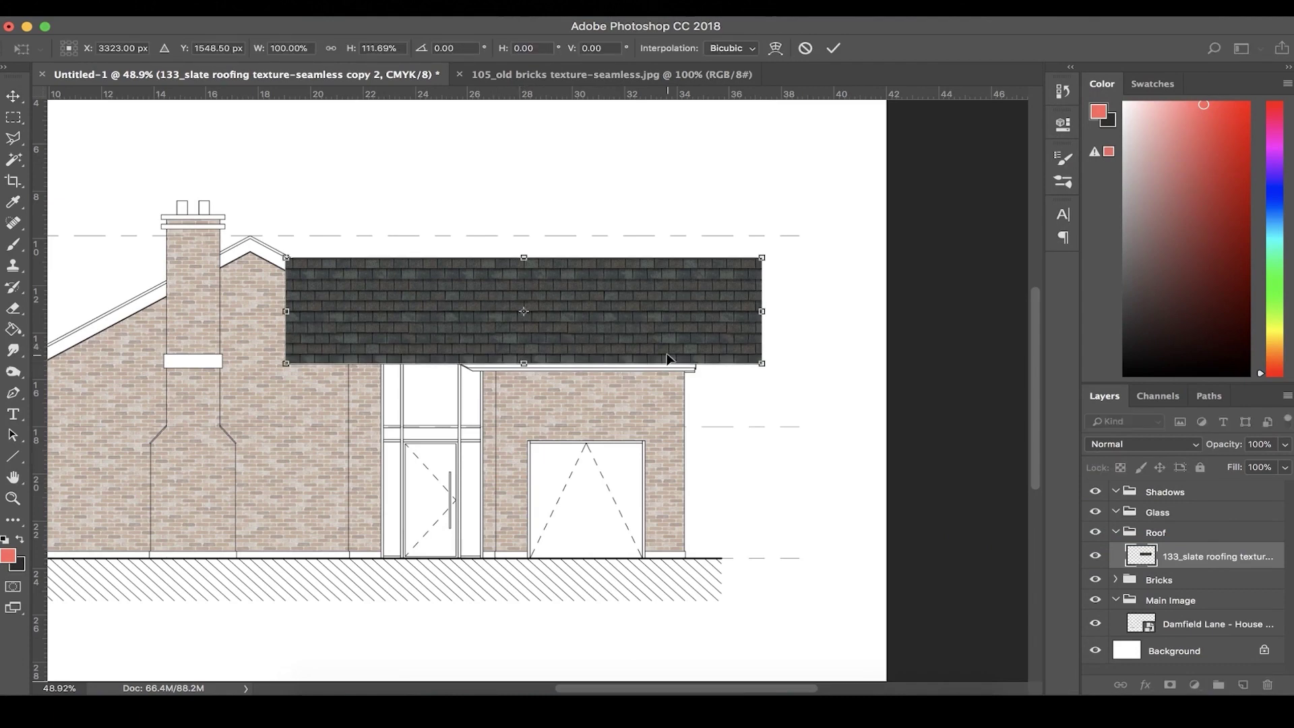
{"action": "key", "text": "Return"}
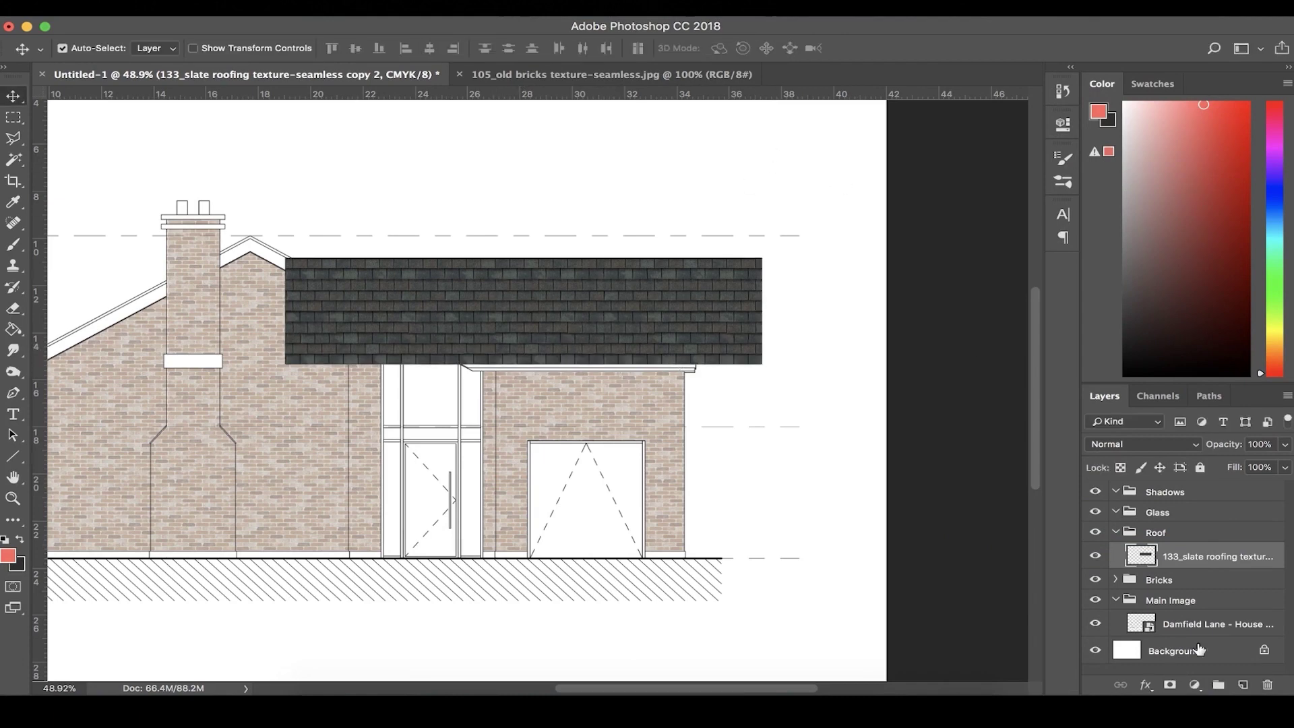
Reduce the merged slate layer's opacity to 75%
{"action": "left_click", "coordinate": [1284, 444]}
{"action": "left_click_drag", "start_coordinate": [1284, 463], "coordinate": [1259, 464]}
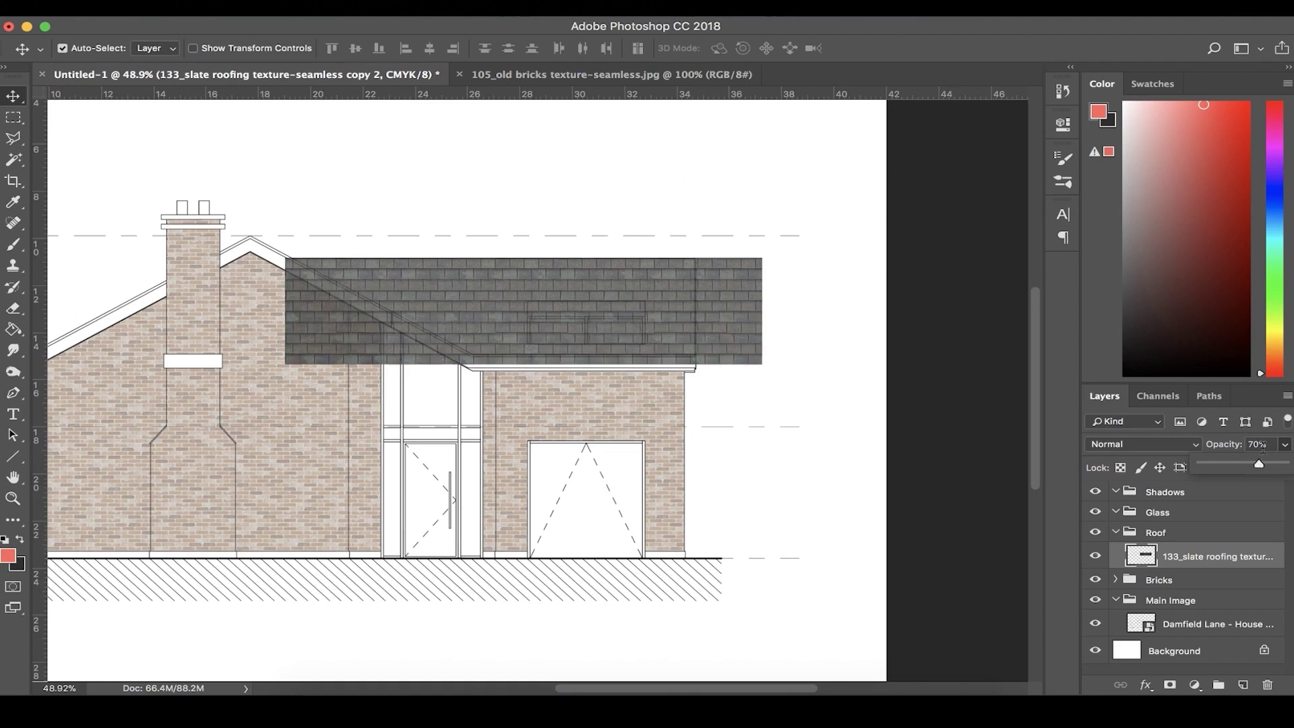
{"action": "left_click", "coordinate": [1270, 444]}
{"action": "type", "text": "75"}
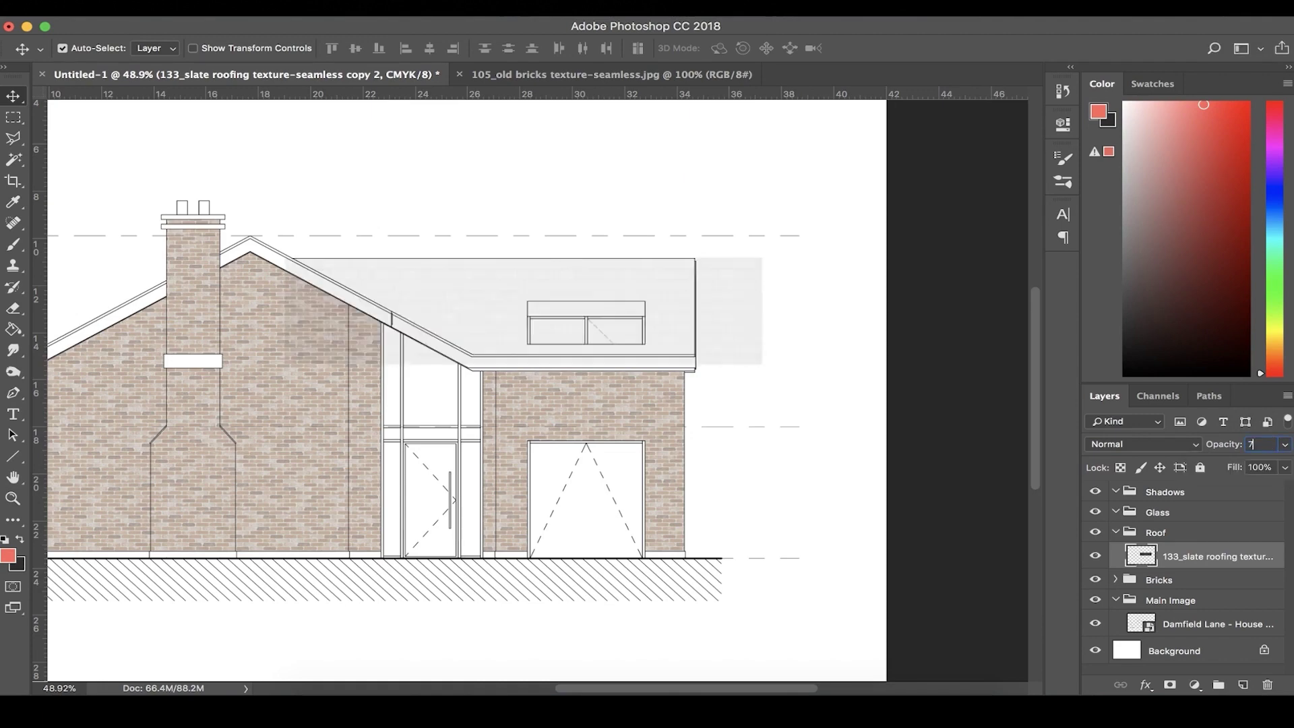
Hide the Roof group and select the roof area around the dormer window on the line drawing layer with the Magic Wand
{"action": "left_click", "coordinate": [1188, 632]}
{"action": "left_click", "coordinate": [1096, 532]}
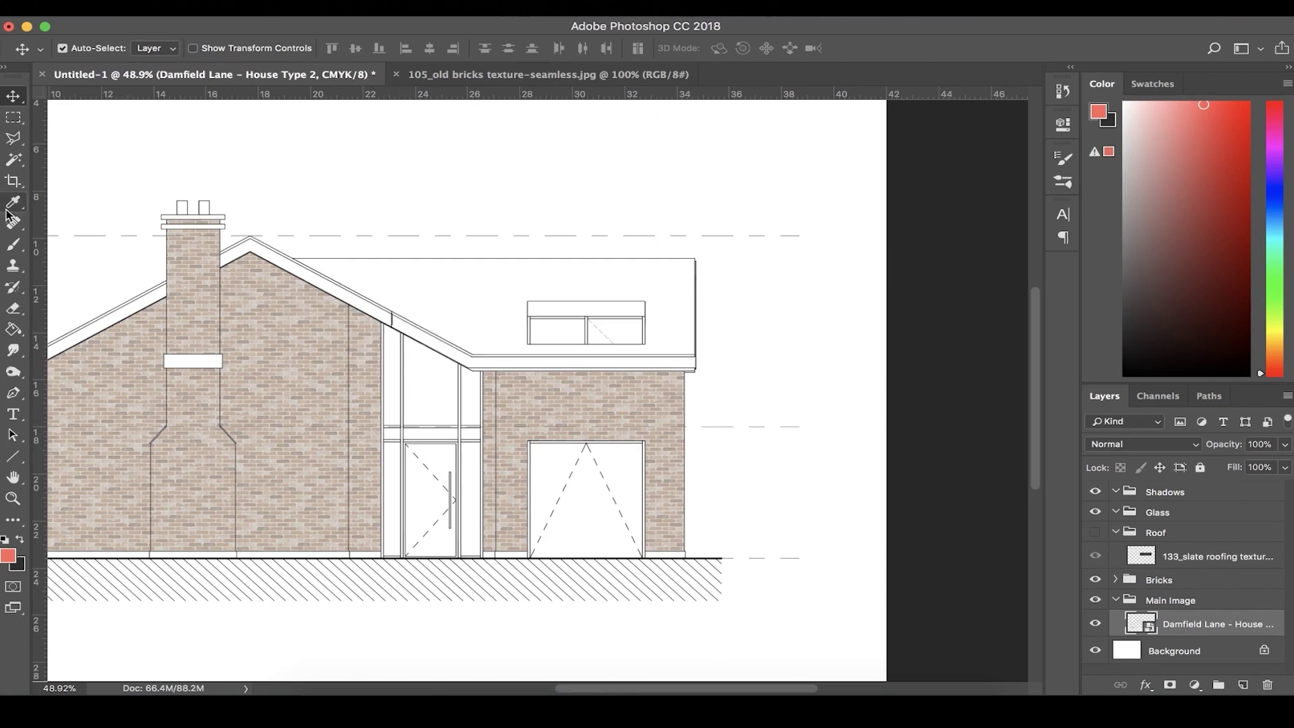
{"action": "left_click", "coordinate": [14, 160]}
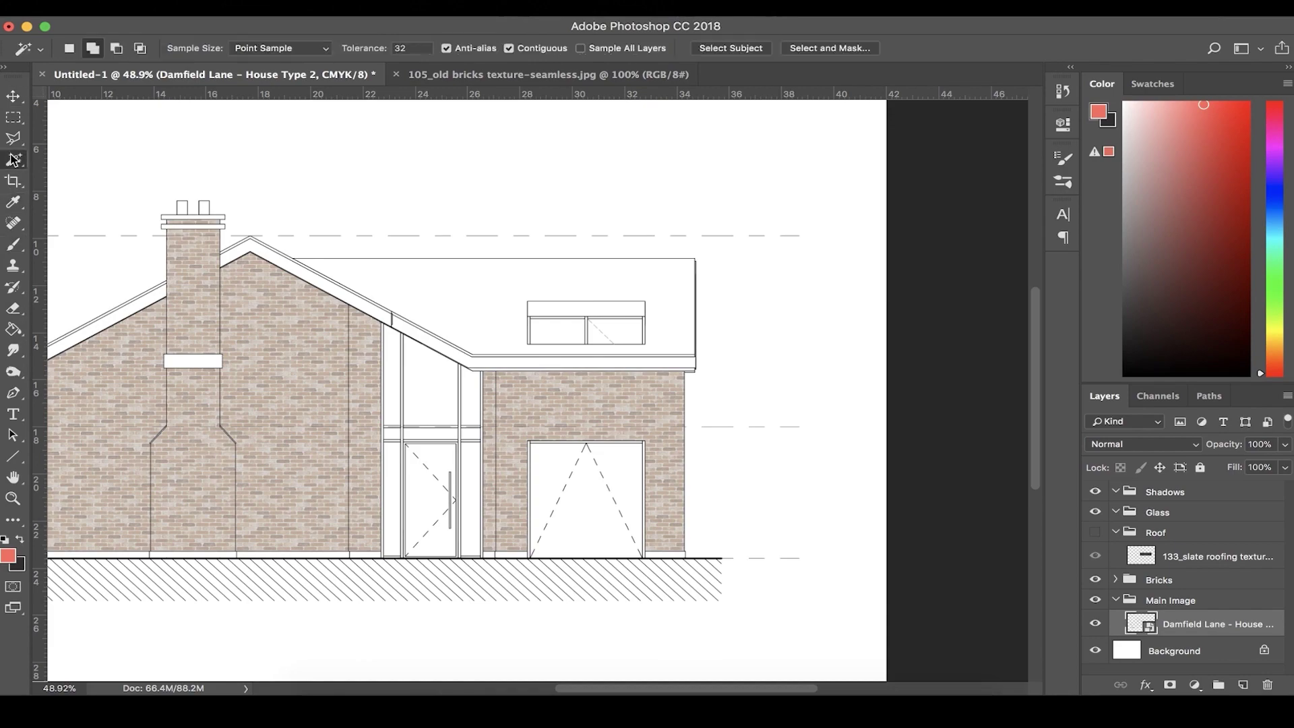
{"action": "left_click", "coordinate": [480, 292]}
{"action": "scroll", "coordinate": [480, 291], "scroll_direction": "up", "scroll_amount": 5}
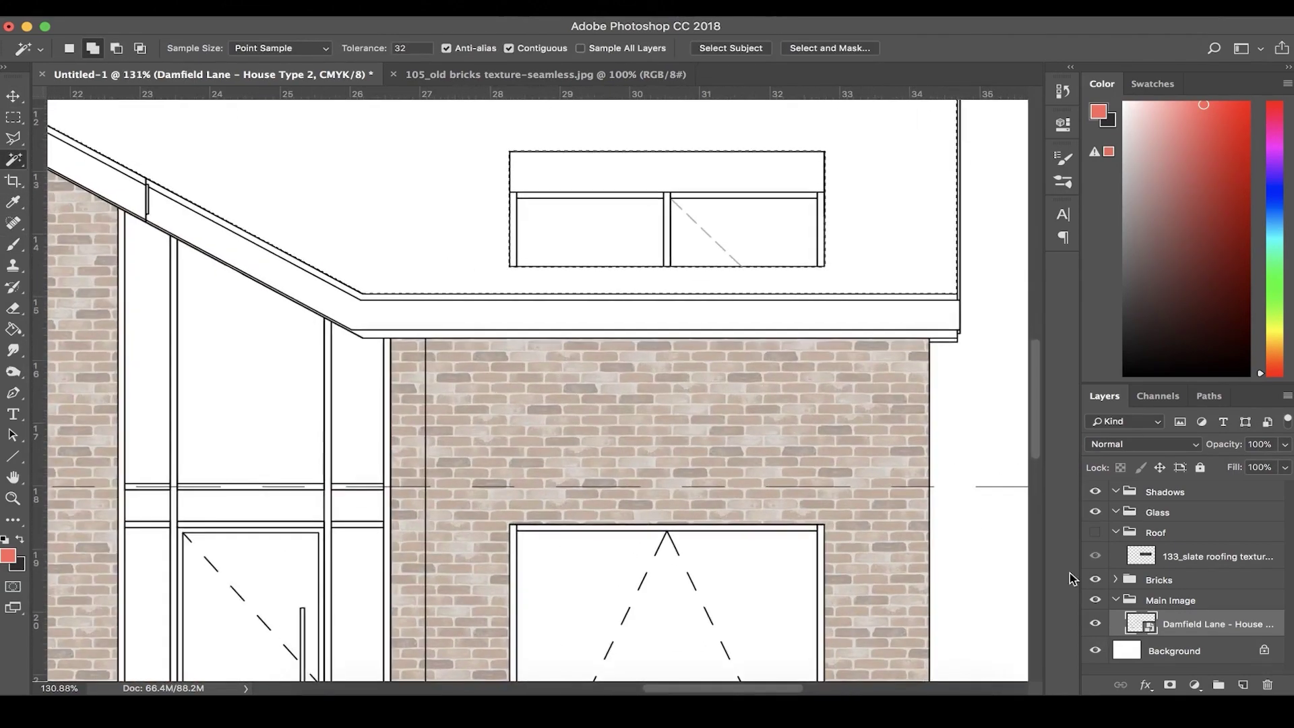
Mask the slate layer with the roof selection and make the Roof group visible again
{"action": "left_click", "coordinate": [1173, 554]}
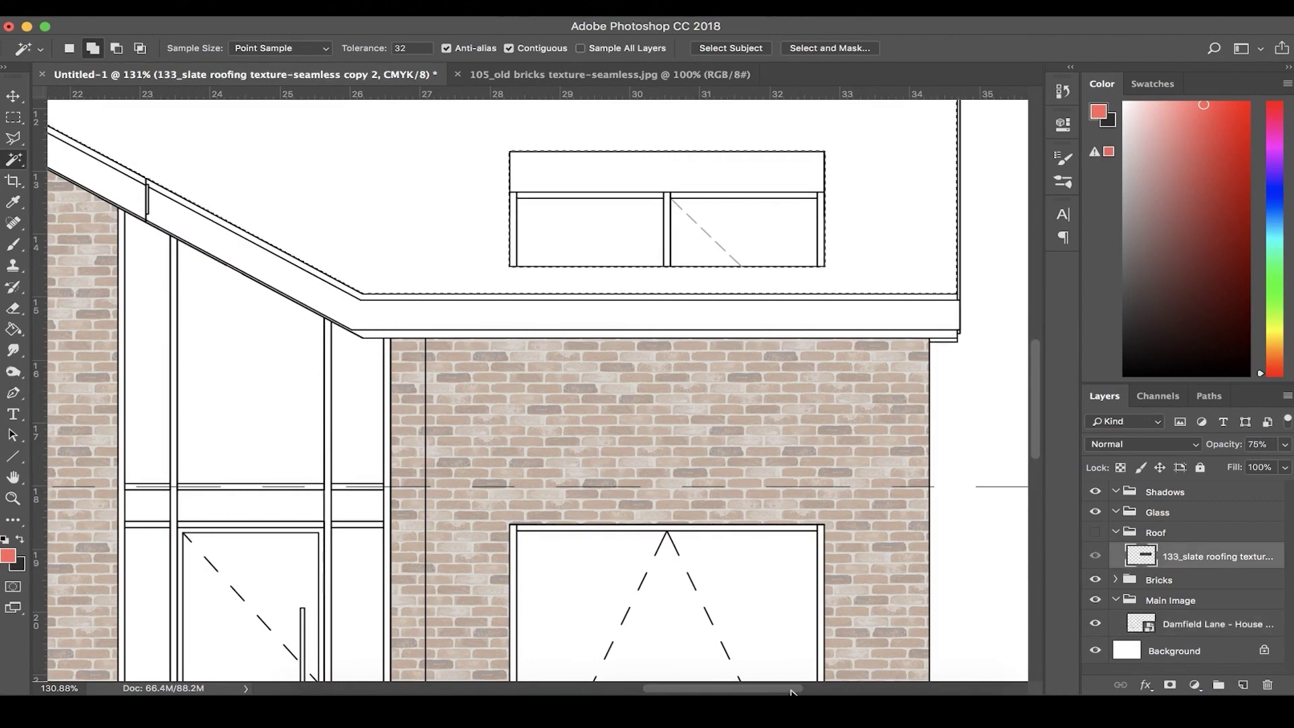
{"action": "left_click", "coordinate": [1170, 685]}
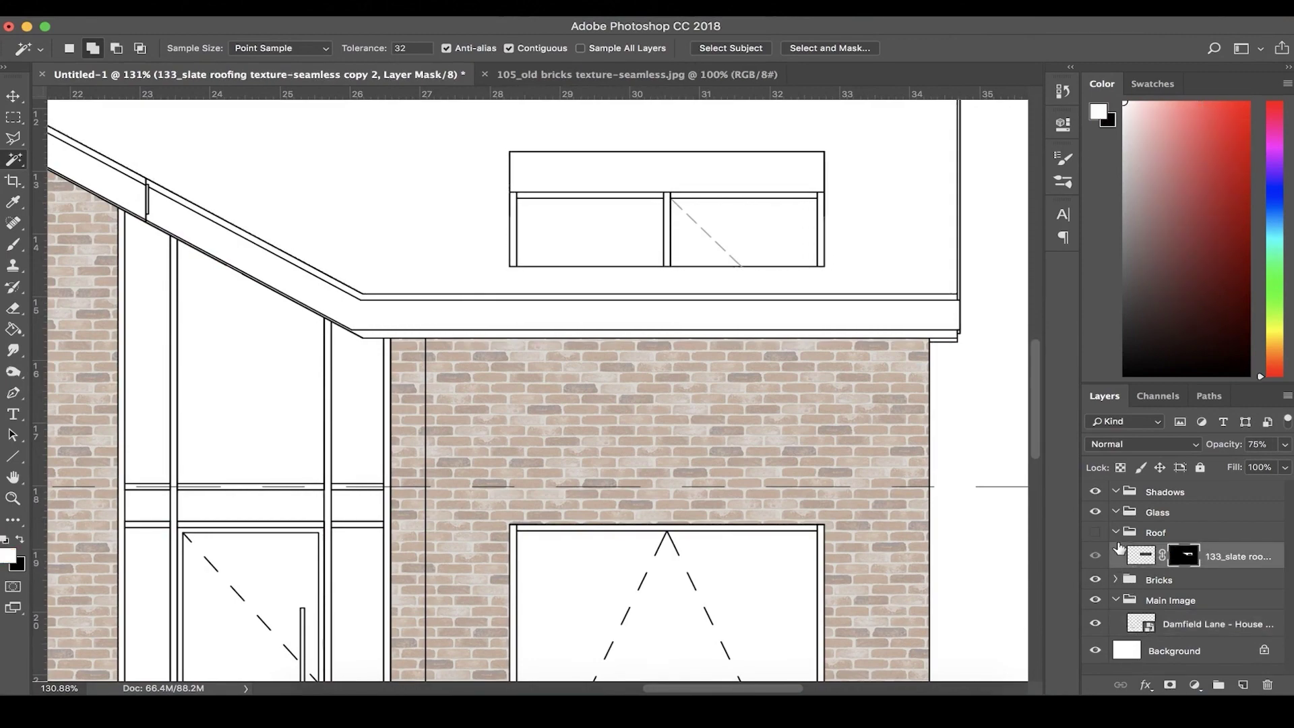
{"action": "left_click", "coordinate": [1095, 533]}
{"action": "scroll", "coordinate": [811, 487], "scroll_direction": "down", "scroll_amount": 3}
{"action": "key", "text": "v"}
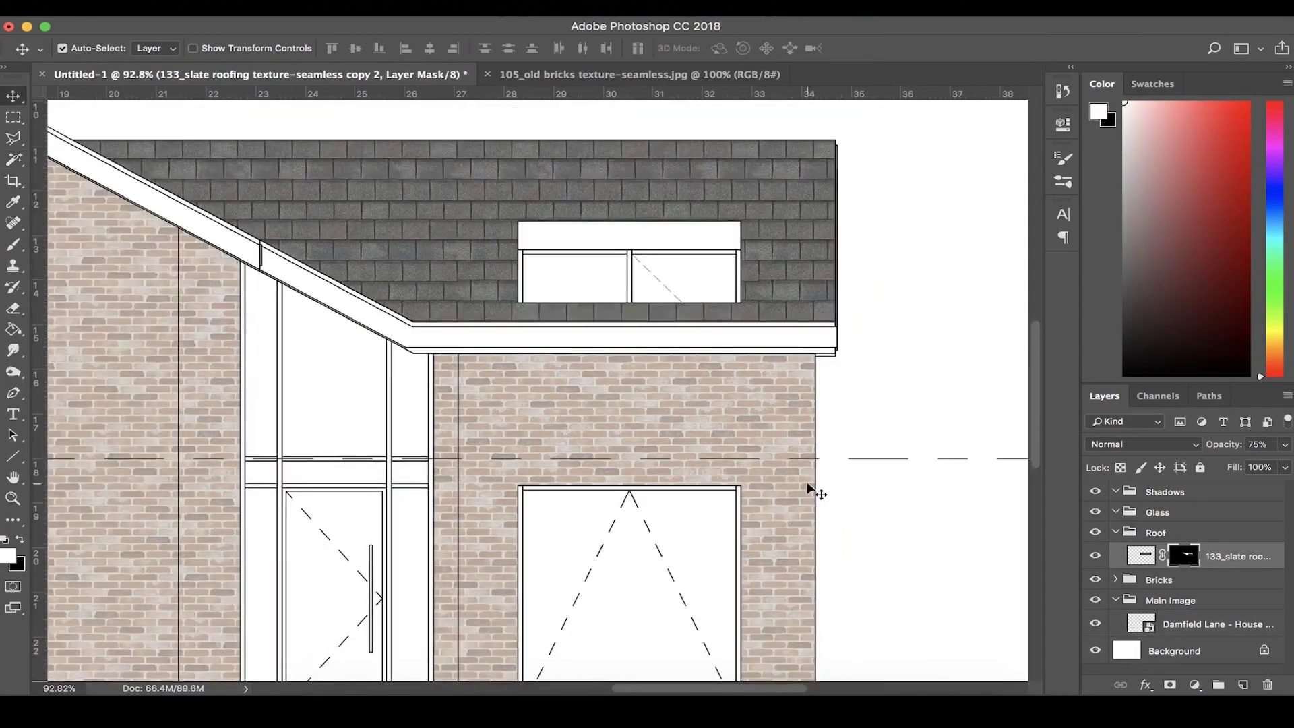
{"action": "scroll", "coordinate": [810, 487], "scroll_direction": "down", "scroll_amount": 3}
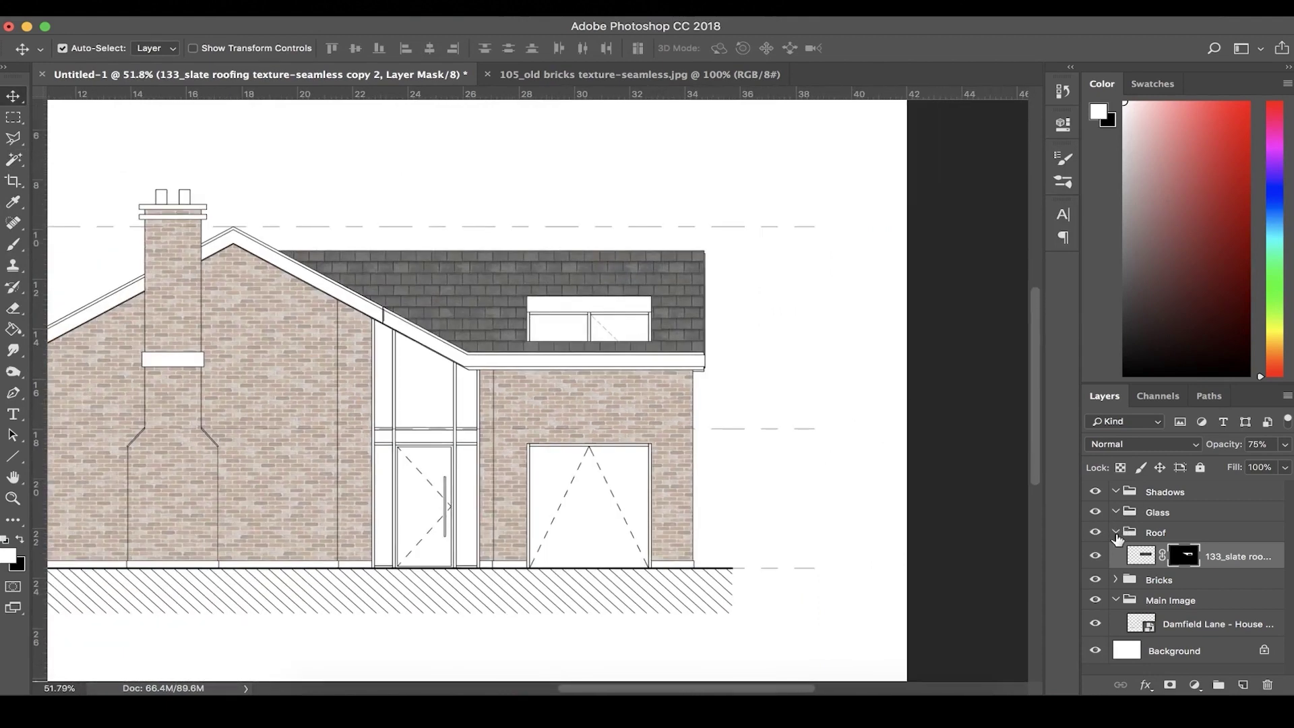
Collapse the other layer groups and add a new empty layer inside the Glass group
{"action": "left_click", "coordinate": [1117, 533]}
{"action": "left_click", "coordinate": [1116, 573]}
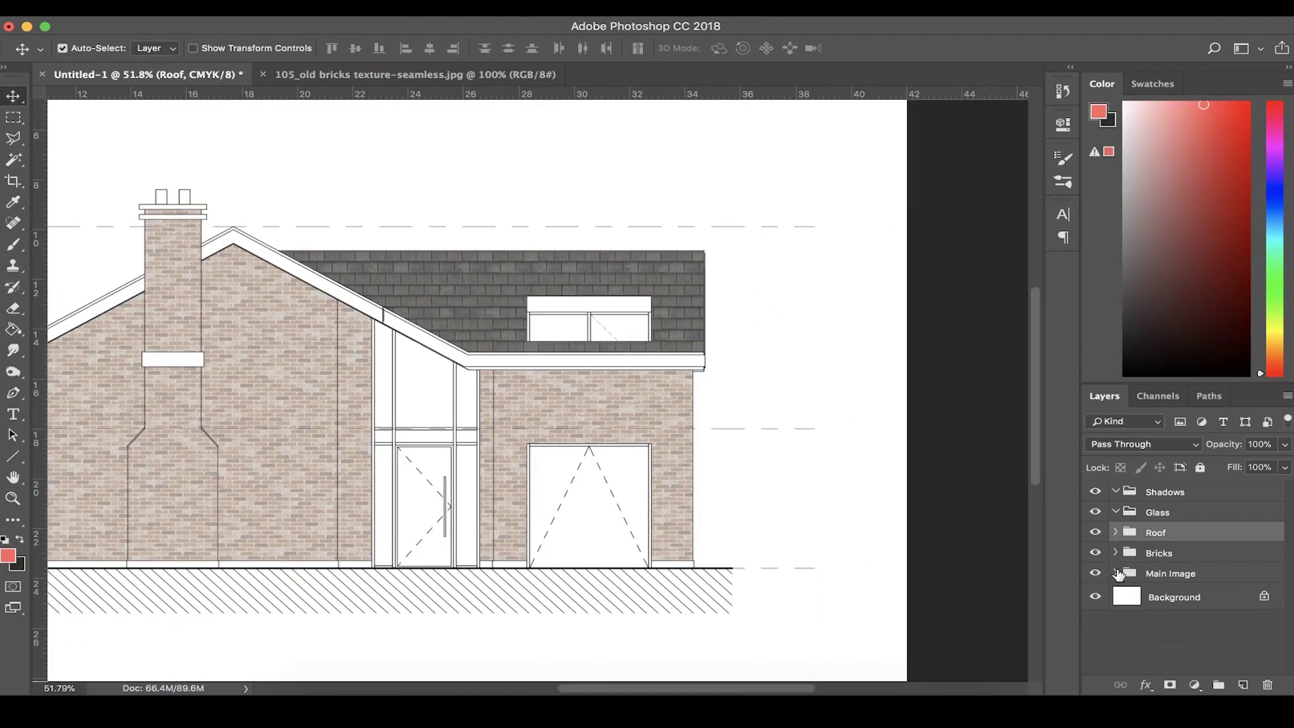
{"action": "left_click", "coordinate": [1138, 516]}
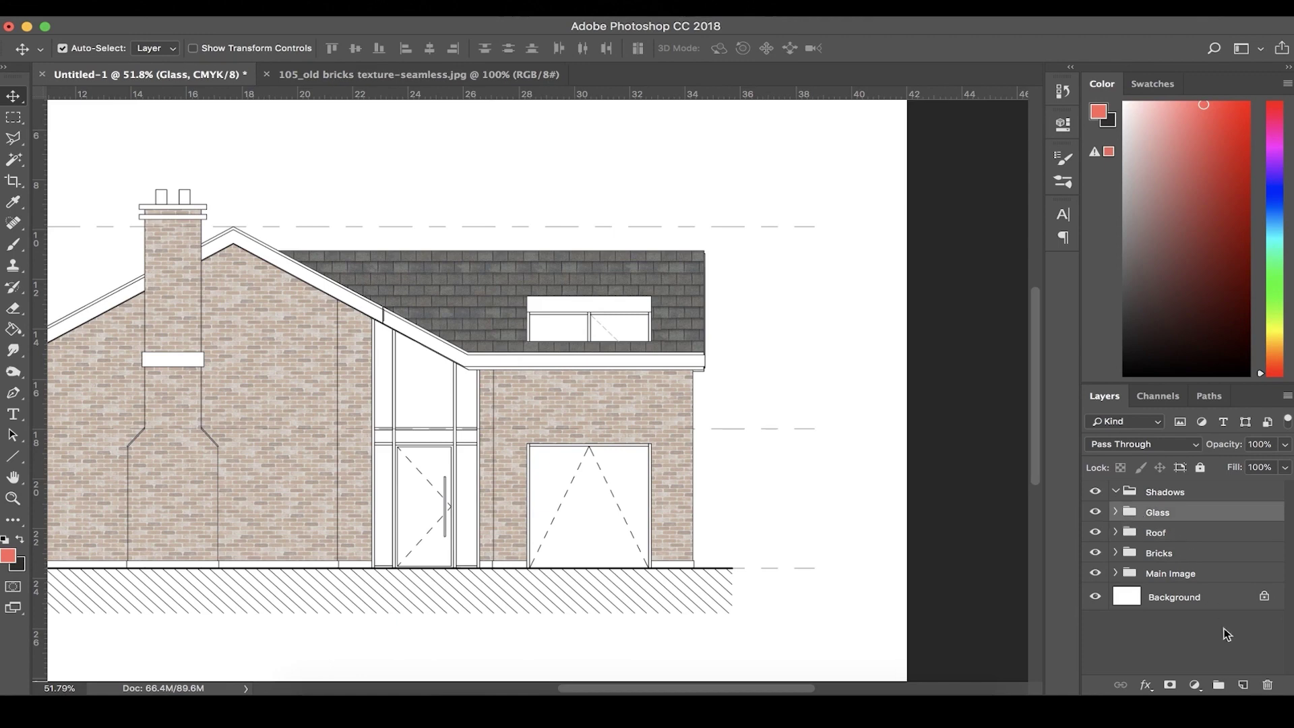
{"action": "left_click", "coordinate": [1243, 686]}
{"action": "left_click_drag", "start_coordinate": [1157, 516], "coordinate": [1159, 547]}
{"action": "left_click", "coordinate": [1115, 512]}
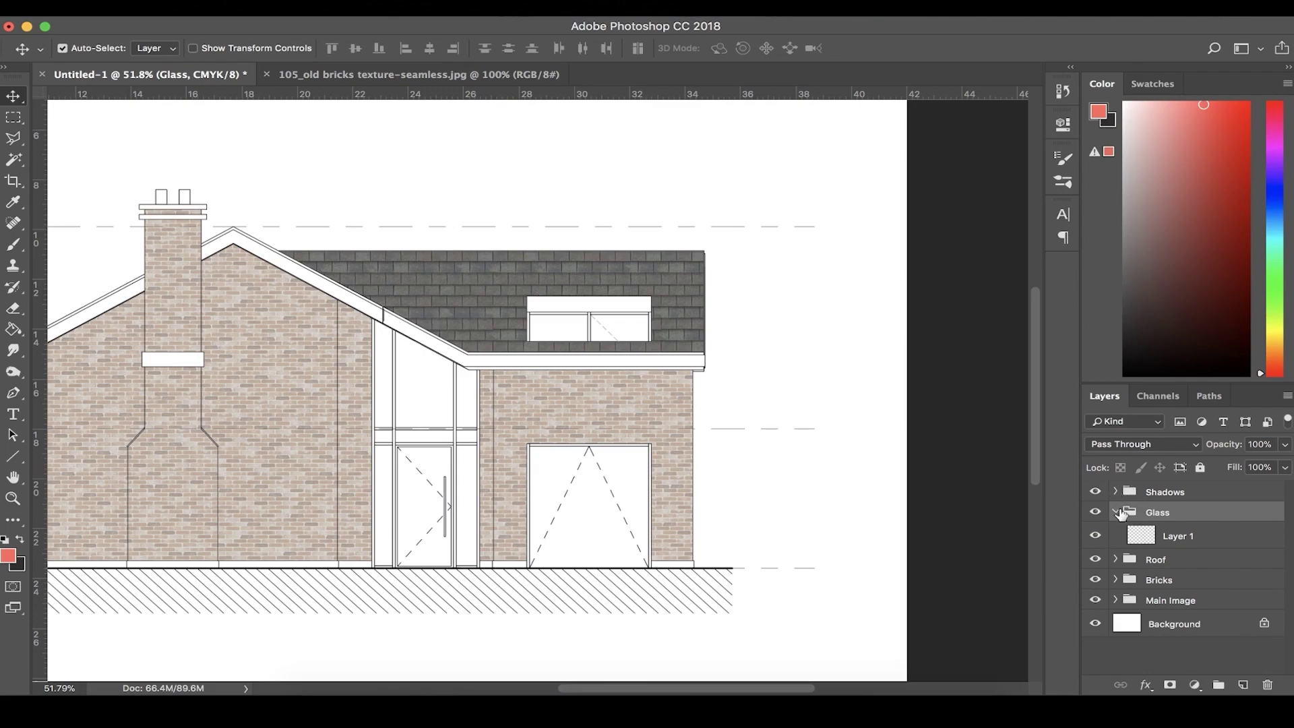
{"action": "left_click", "coordinate": [1130, 536]}
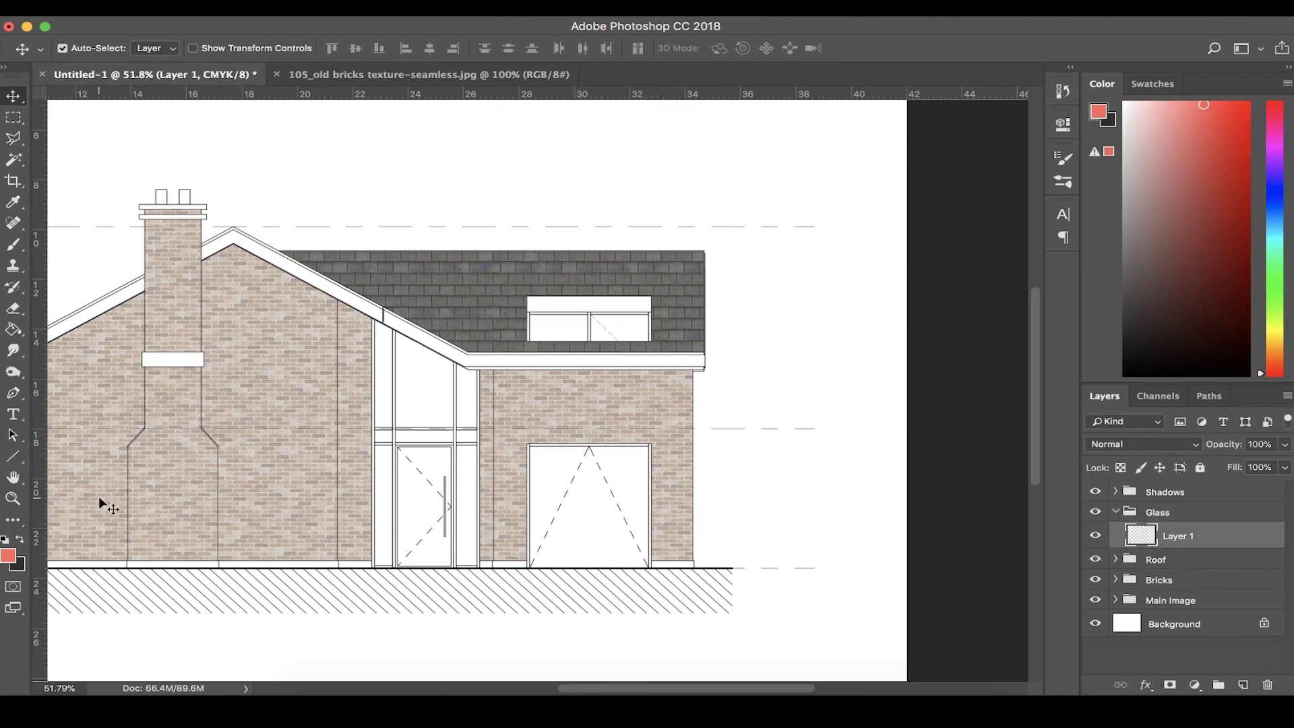
Set the foreground colour to a pale teal, hex a7e3df, for the glazing
{"action": "scroll", "coordinate": [347, 470], "scroll_direction": "down", "scroll_amount": 4}
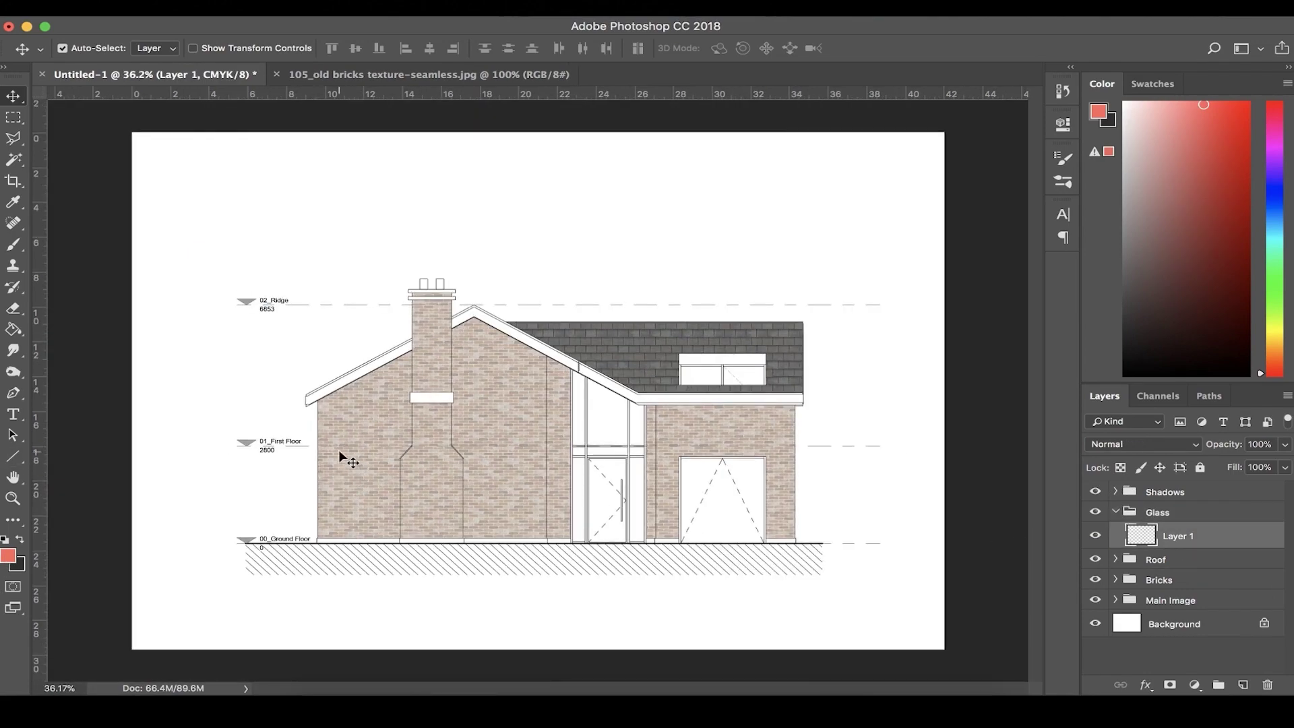
{"action": "scroll", "coordinate": [338, 450], "scroll_direction": "up", "scroll_amount": 1}
{"action": "left_click", "coordinate": [8, 556]}
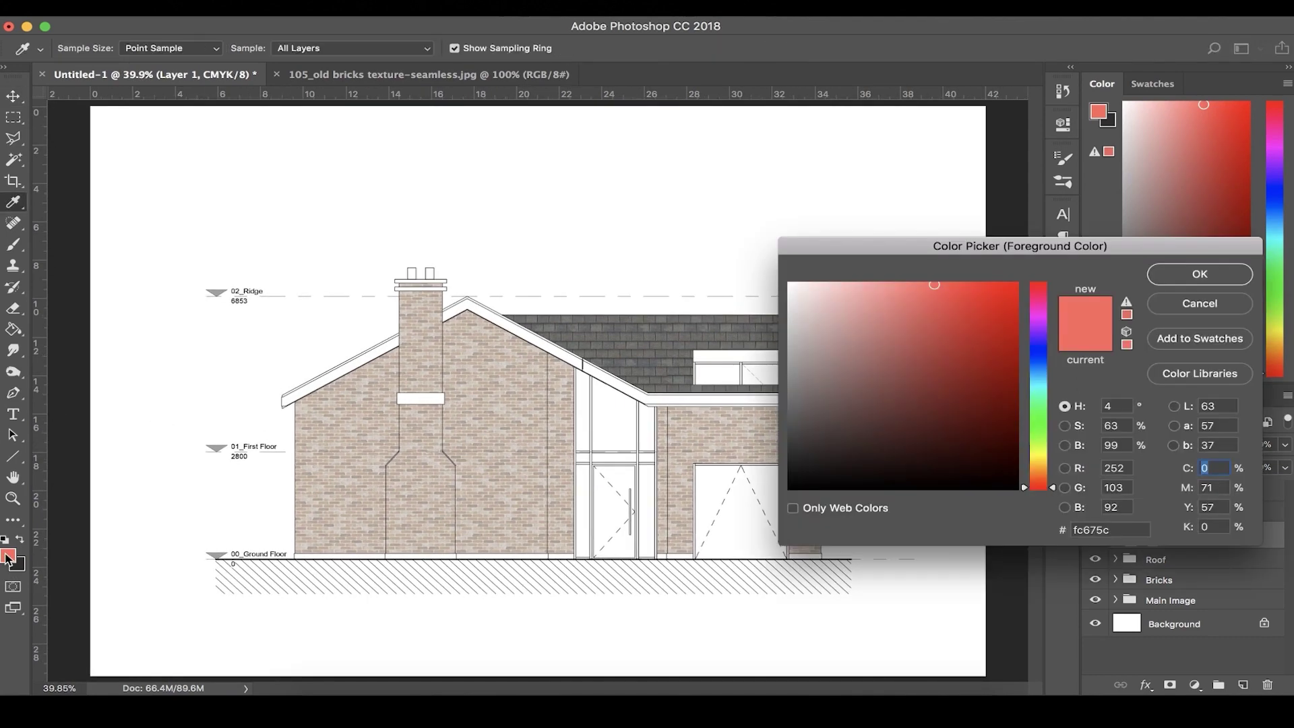
{"action": "left_click", "coordinate": [1042, 386]}
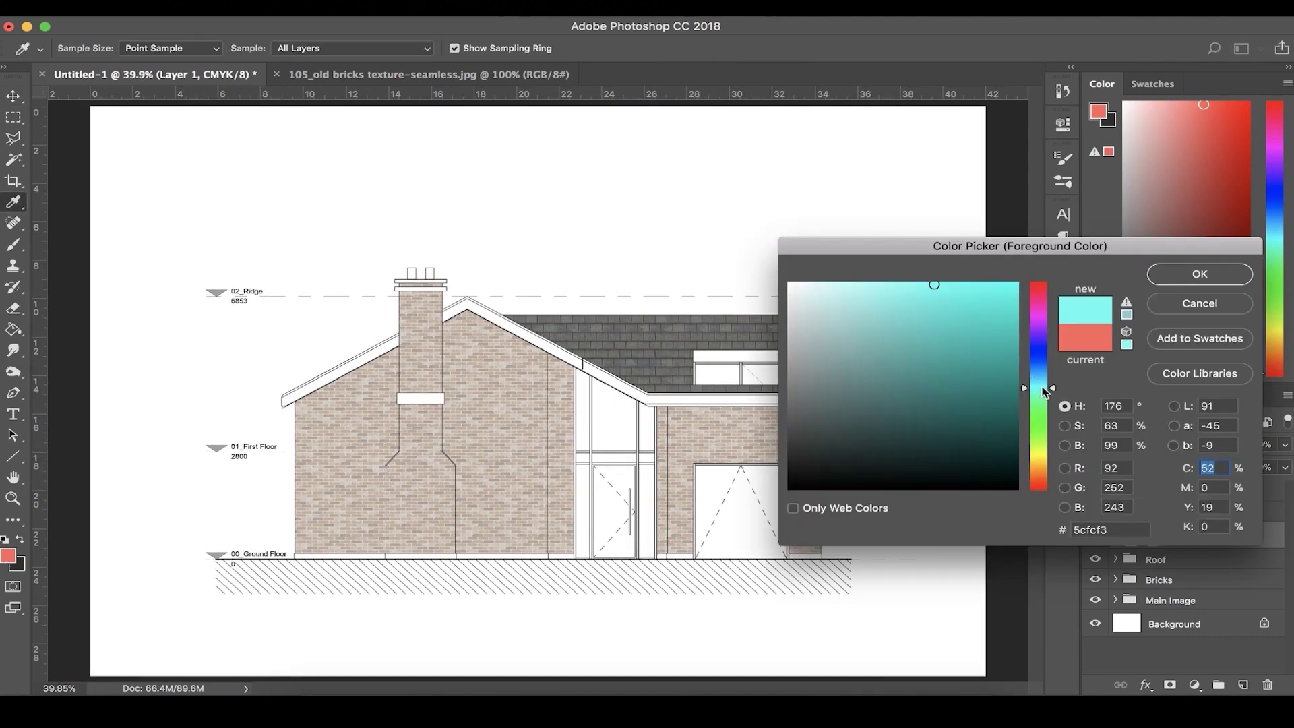
{"action": "mouse_move", "coordinate": [959, 338]}
{"action": "left_mouse_down"}
{"action": "mouse_move", "coordinate": [882, 349]}
{"action": "mouse_move", "coordinate": [857, 337]}
{"action": "left_mouse_up"}
{"action": "left_click", "coordinate": [848, 304]}
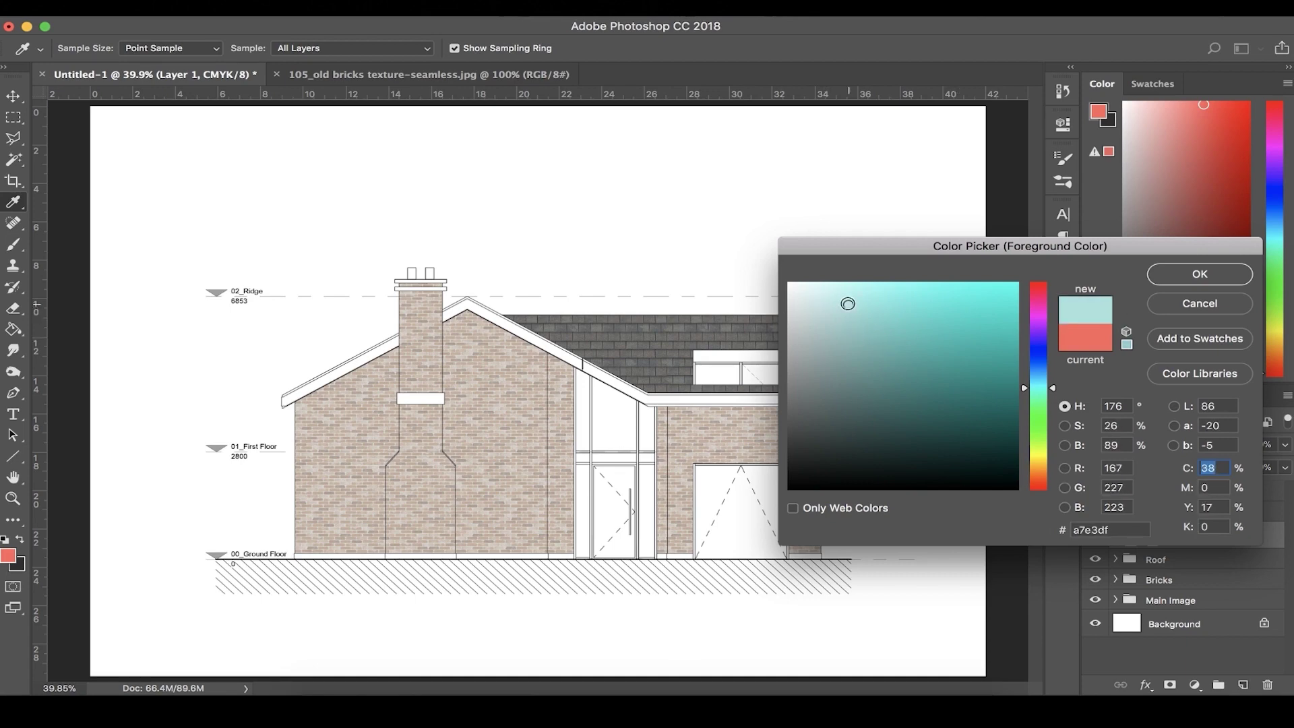
{"action": "left_click", "coordinate": [1185, 275]}
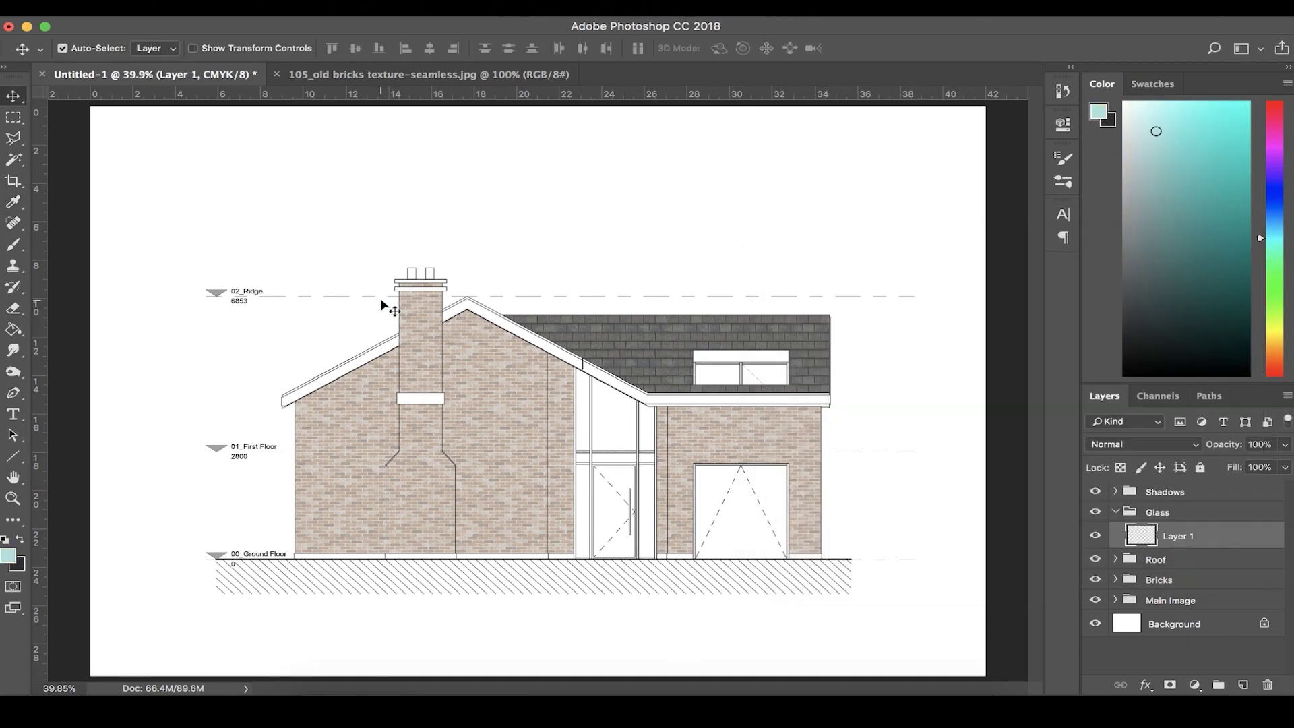
Fill the empty layer in the Glass group with the pale teal and reduce its opacity to 50%
{"action": "left_click", "coordinate": [14, 329]}
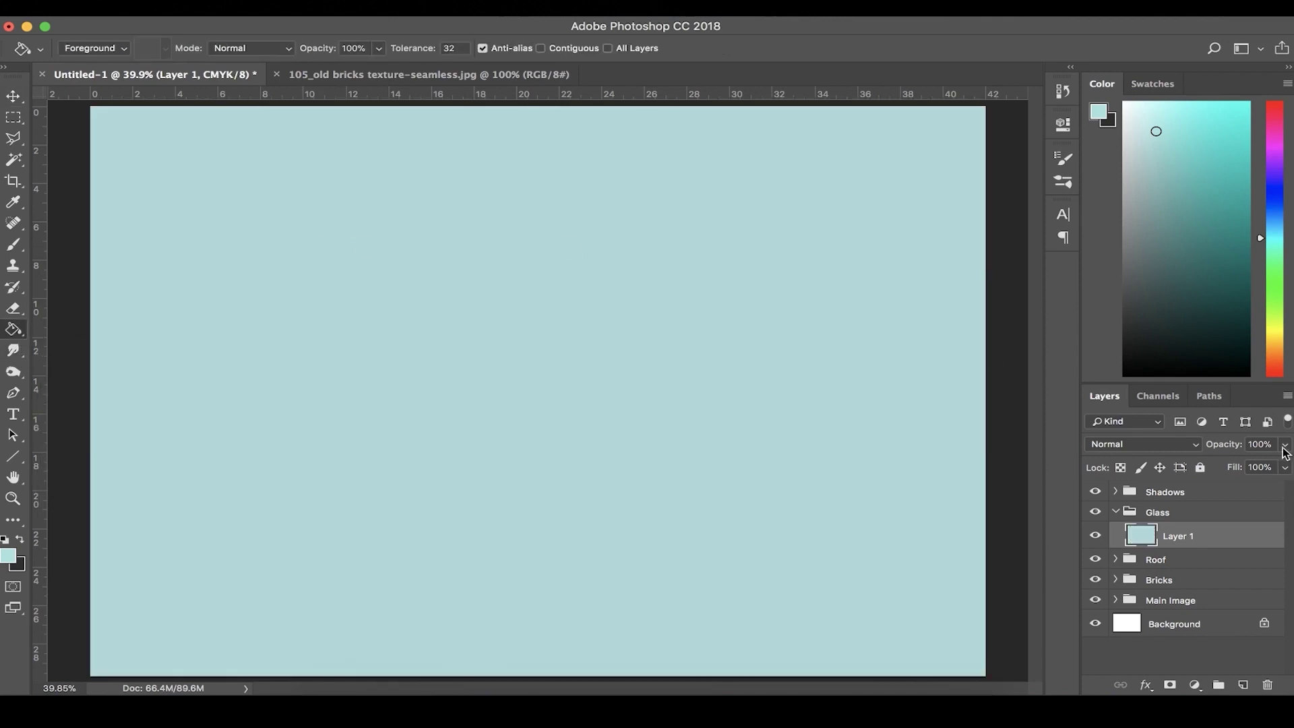
{"action": "left_click", "coordinate": [1284, 445]}
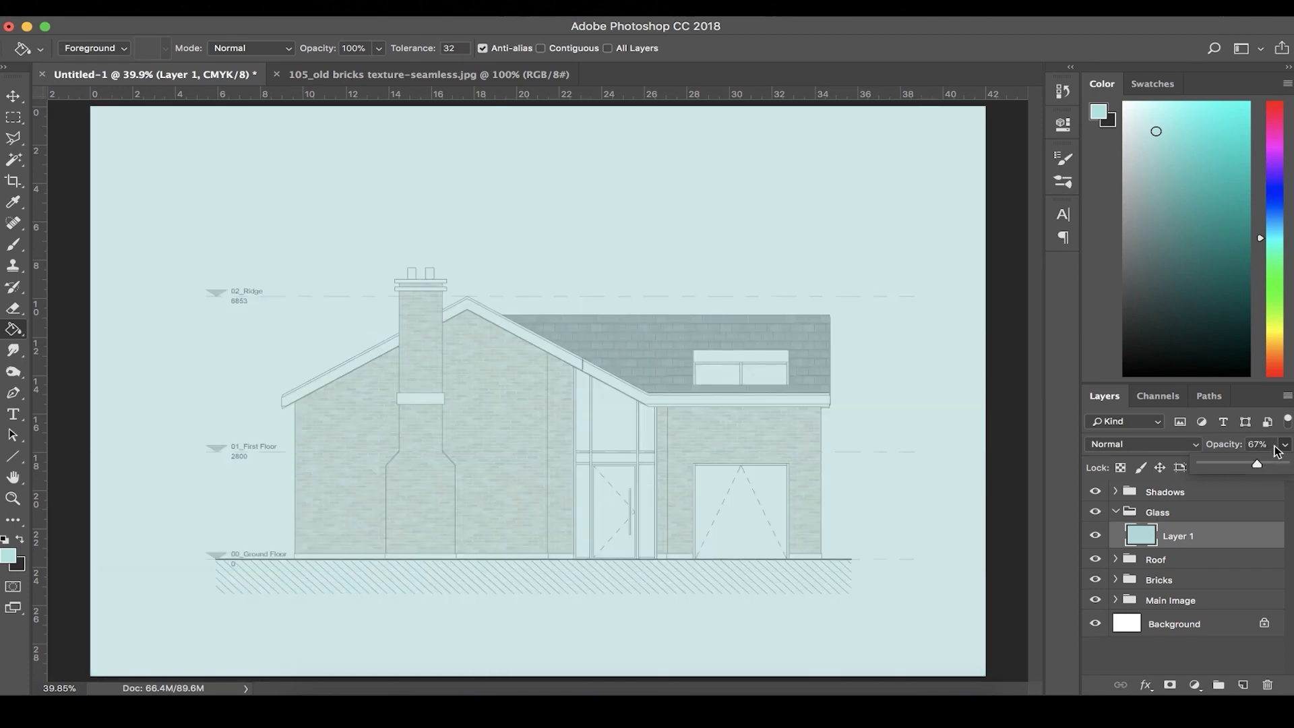
{"action": "left_click", "coordinate": [1277, 451]}
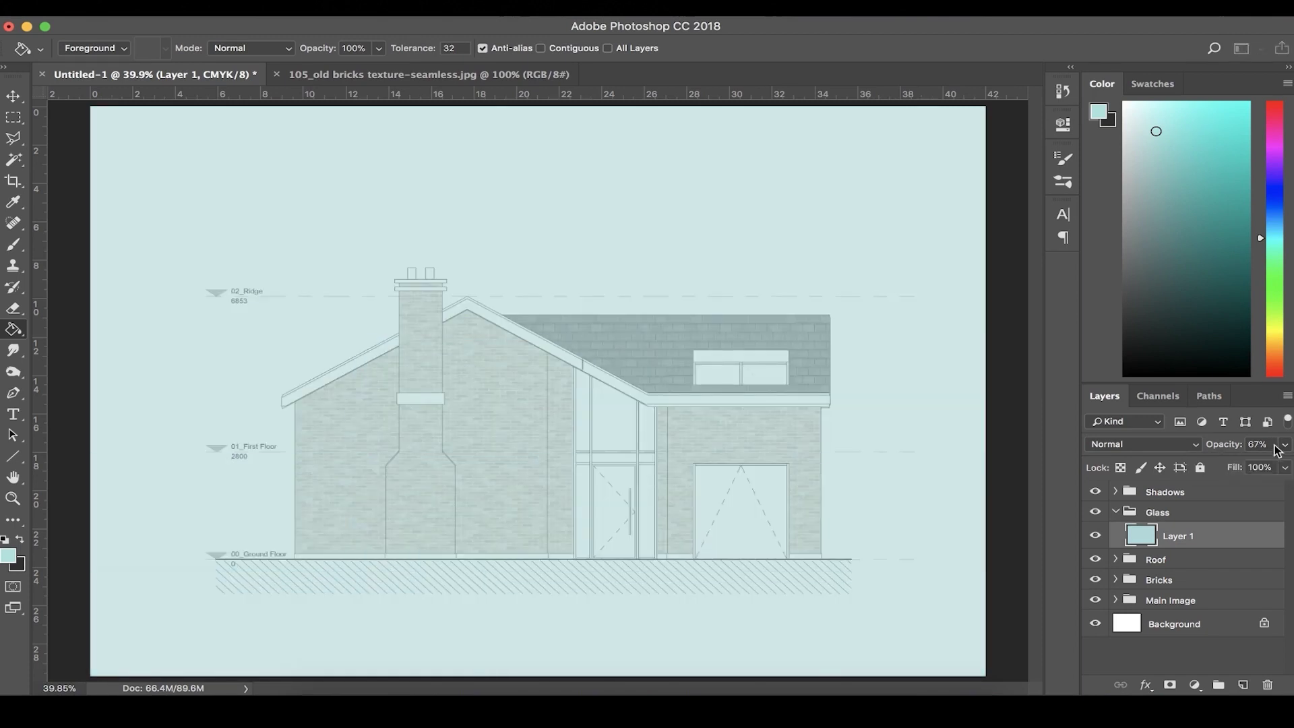
{"action": "type", "text": "50"}
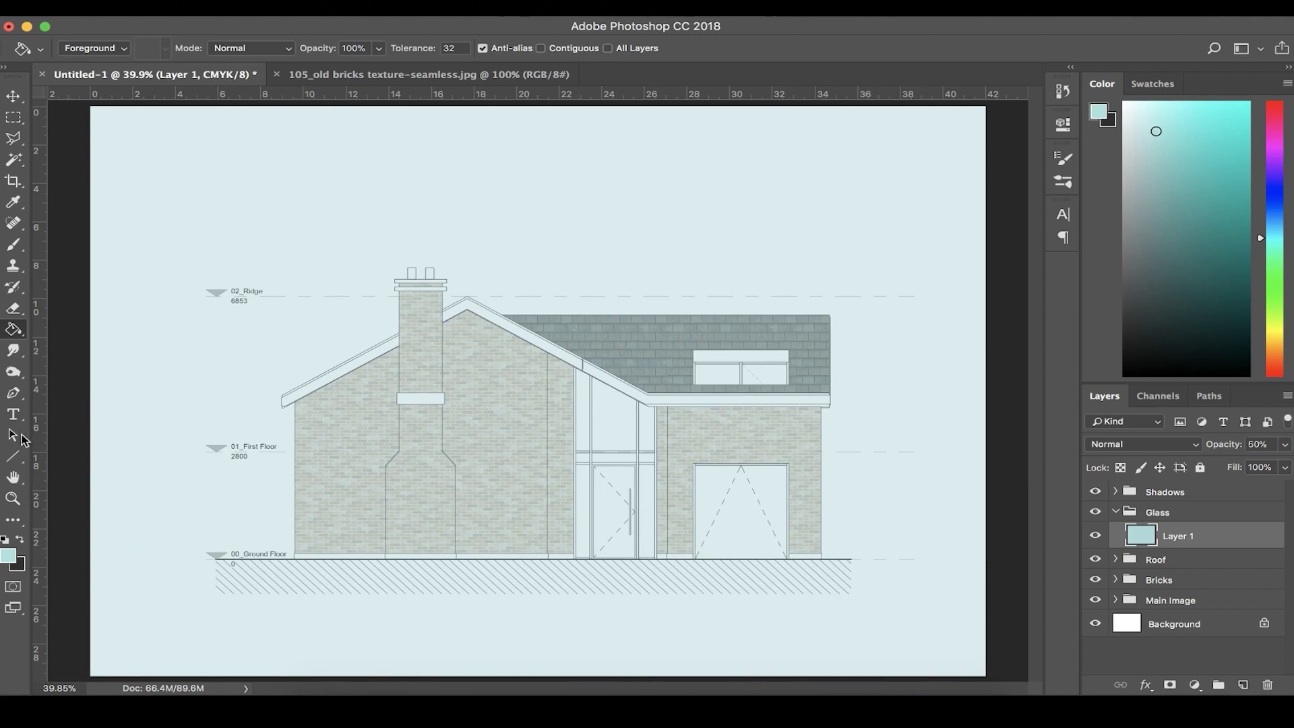
{"action": "left_click", "coordinate": [13, 97]}
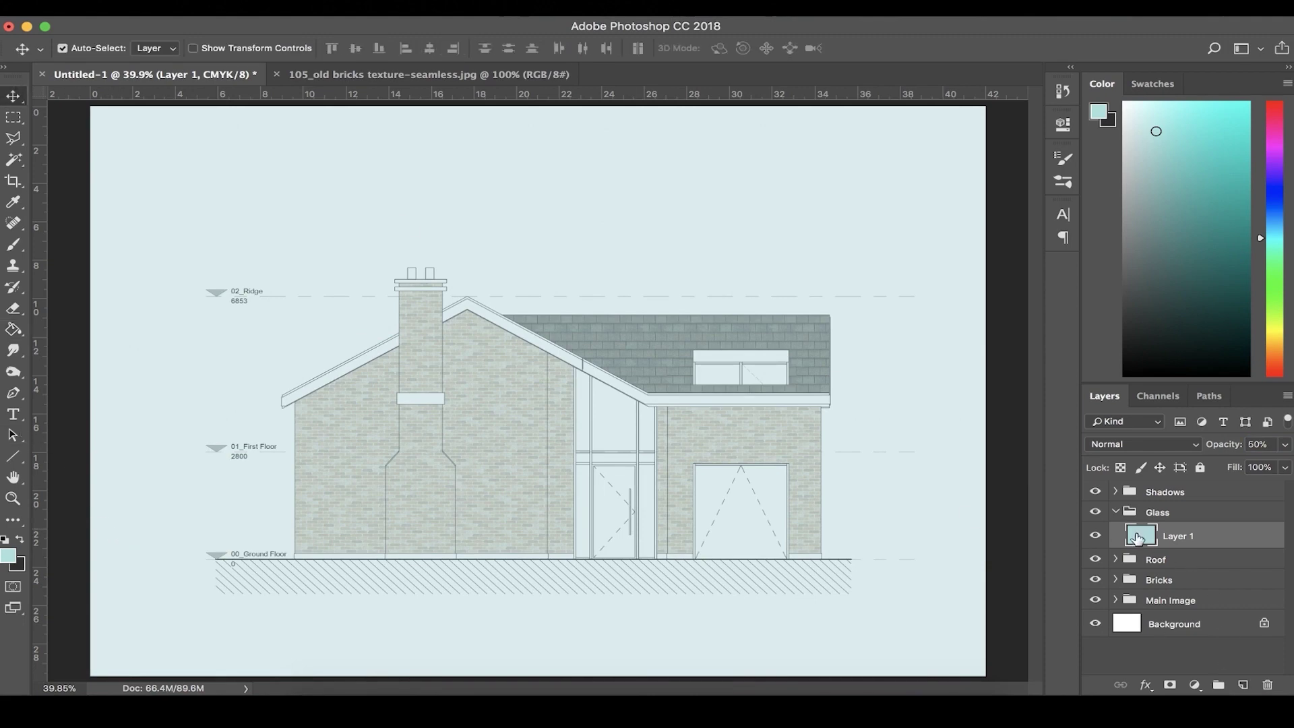
Hide the Glass group and select both dormer window panes on the line drawing layer with the Magic Wand
{"action": "left_click", "coordinate": [1115, 513]}
{"action": "left_click", "coordinate": [1095, 512]}
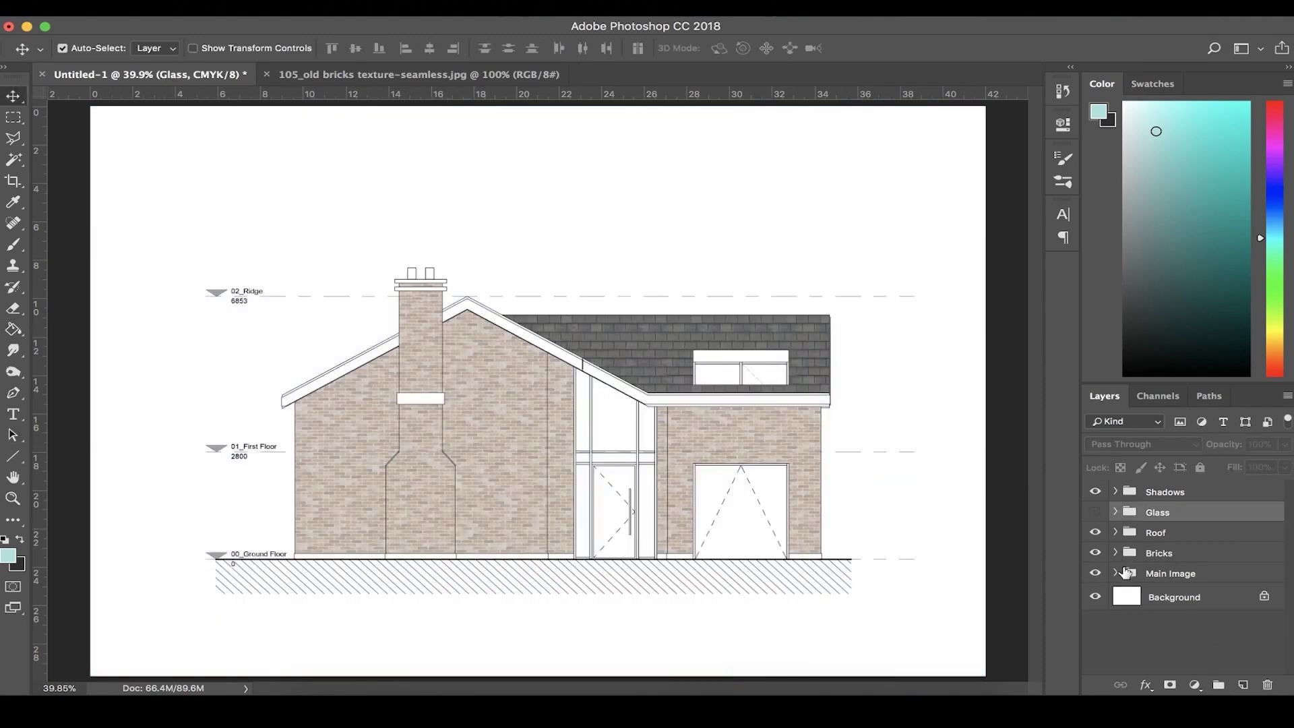
{"action": "left_click", "coordinate": [1116, 573]}
{"action": "left_click", "coordinate": [1150, 597]}
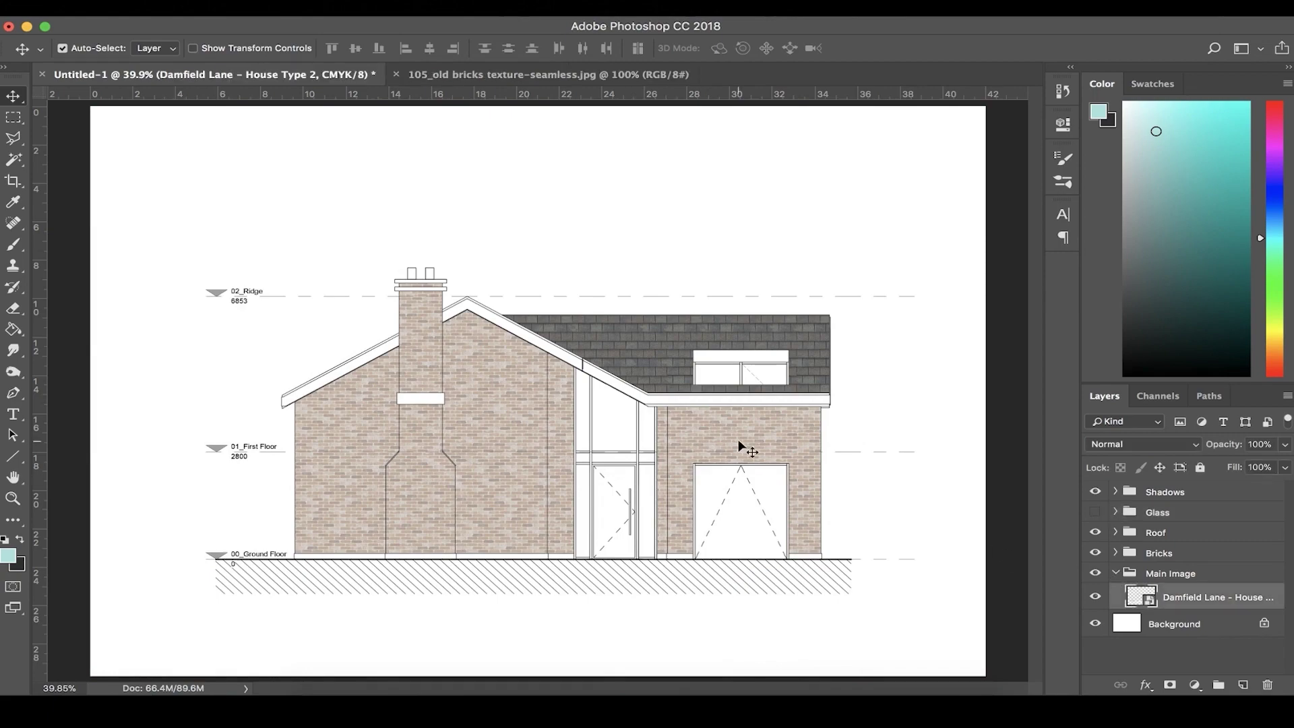
{"action": "scroll", "coordinate": [739, 446], "scroll_direction": "up", "scroll_amount": 9}
{"action": "scroll", "coordinate": [739, 446], "scroll_direction": "right", "scroll_amount": 8}
{"action": "scroll", "coordinate": [739, 446], "scroll_direction": "up", "scroll_amount": 3}
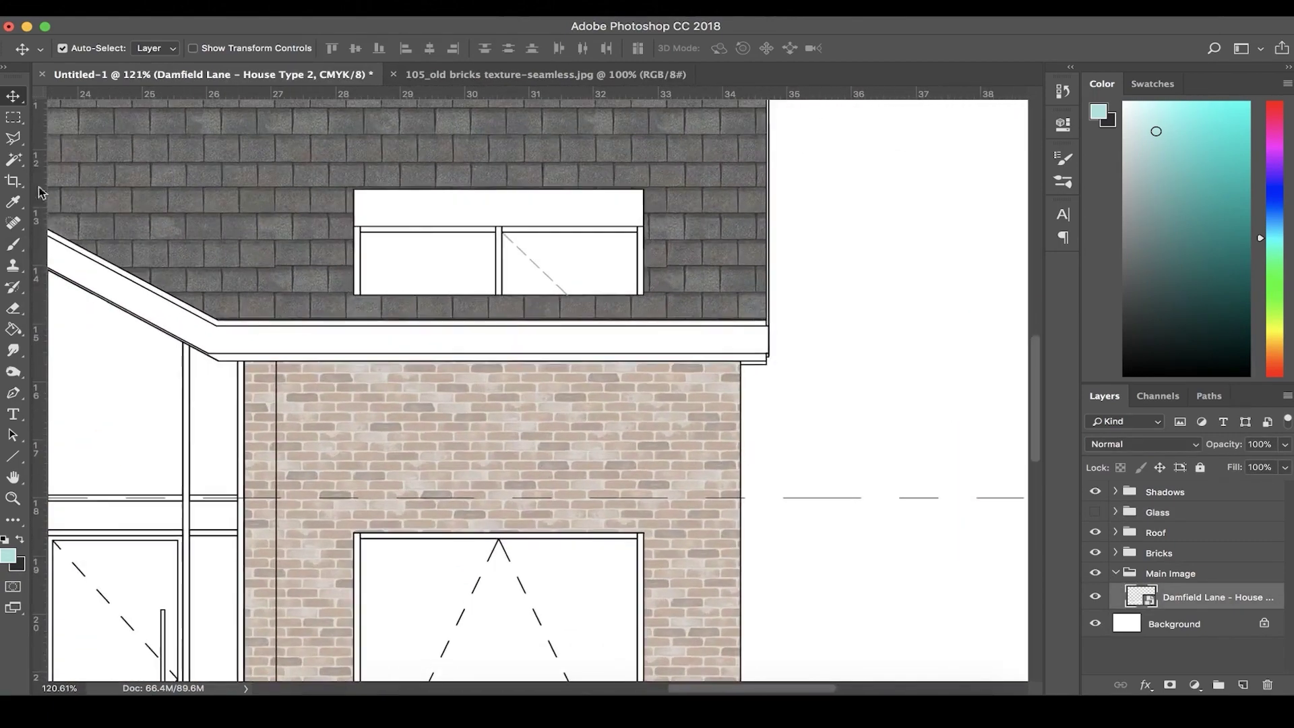
{"action": "left_click", "coordinate": [13, 159]}
{"action": "left_click", "coordinate": [416, 263]}
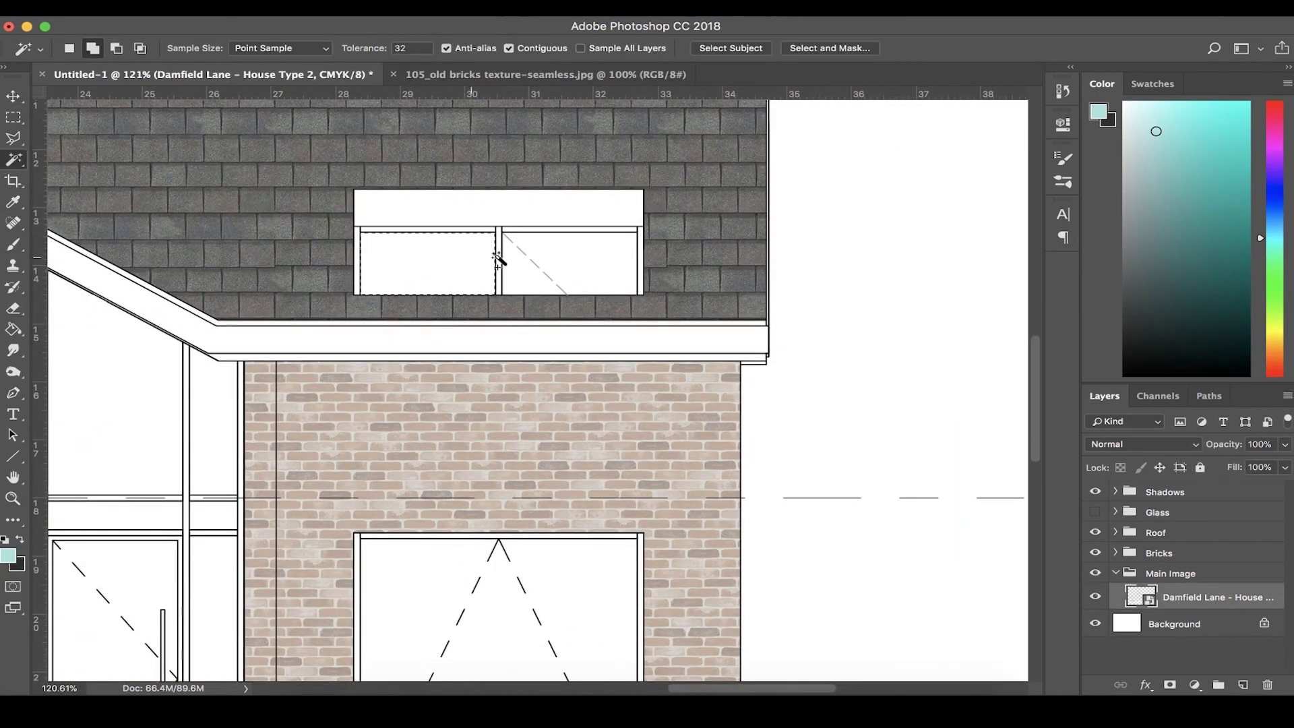
{"action": "left_click", "coordinate": [528, 265]}
Add all panes of the tall entrance screen and the glazed door to the Magic Wand selection
{"action": "scroll", "coordinate": [432, 310], "scroll_direction": "left", "scroll_amount": 5}
{"action": "scroll", "coordinate": [432, 310], "scroll_direction": "down", "scroll_amount": 1}
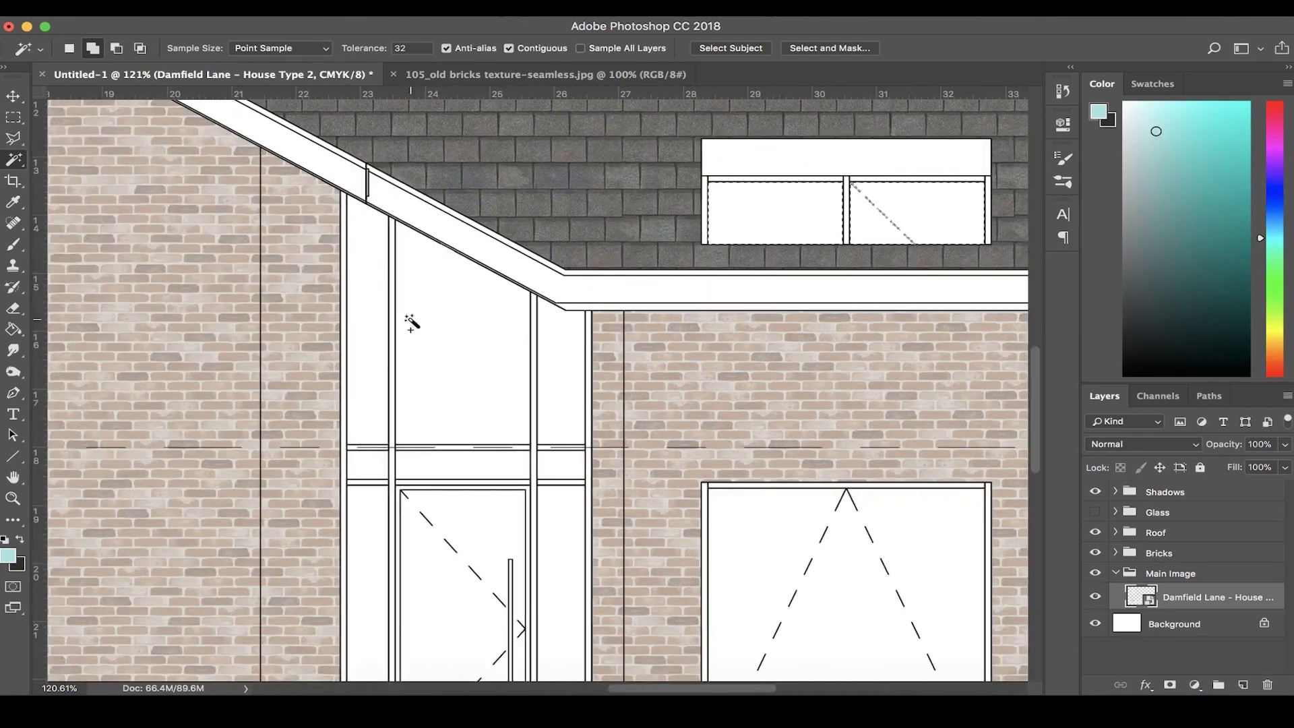
{"action": "left_click", "coordinate": [403, 335], "text": "shift"}
{"action": "left_click", "coordinate": [367, 396], "text": "shift"}
{"action": "left_click", "coordinate": [376, 471], "text": "shift"}
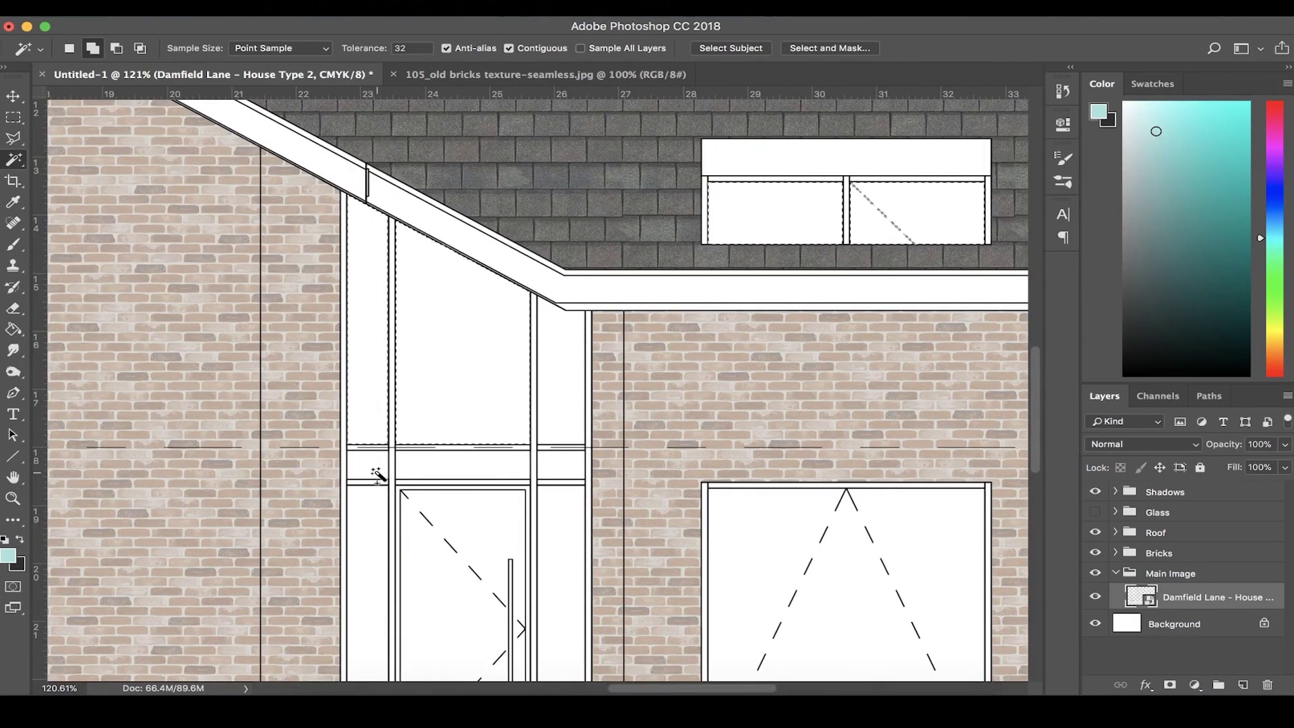
{"action": "left_click", "coordinate": [448, 468], "text": "shift"}
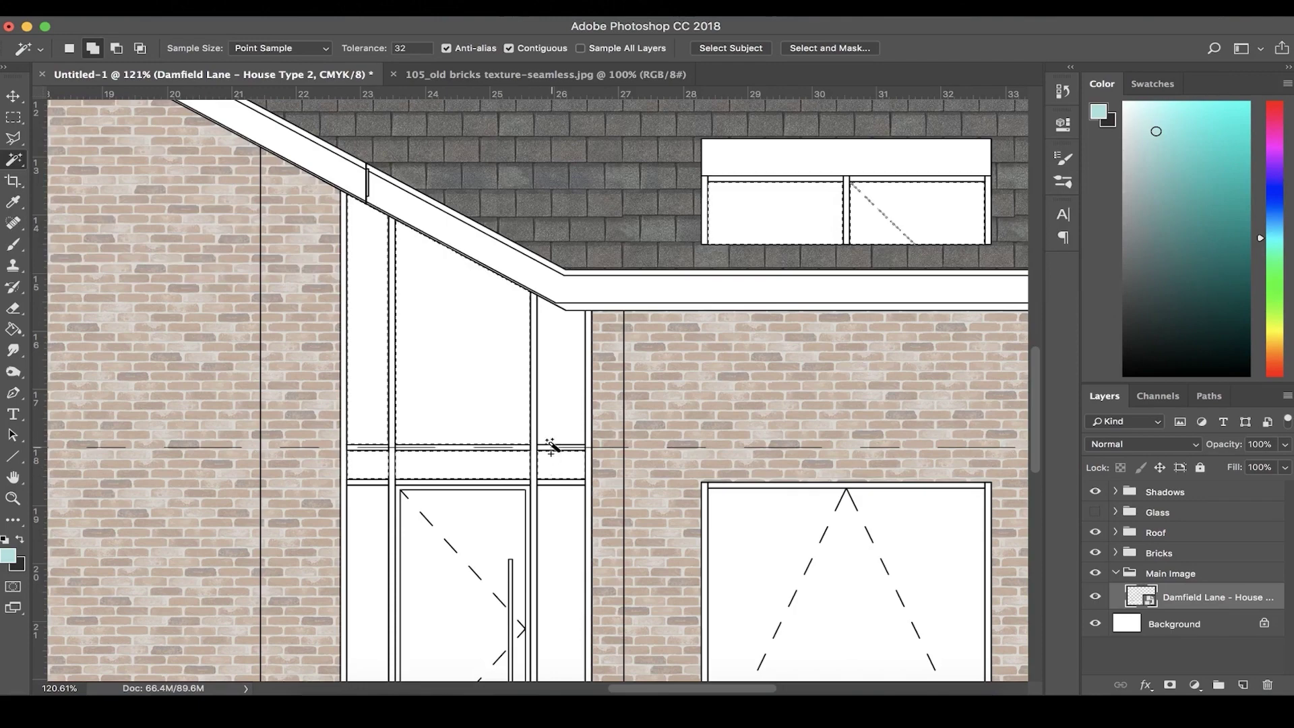
{"action": "left_click", "coordinate": [551, 418], "text": "shift"}
{"action": "left_click", "coordinate": [557, 541], "text": "shift"}
{"action": "left_click", "coordinate": [470, 522], "text": "shift"}
{"action": "scroll", "coordinate": [366, 535], "scroll_direction": "down", "scroll_amount": 5}
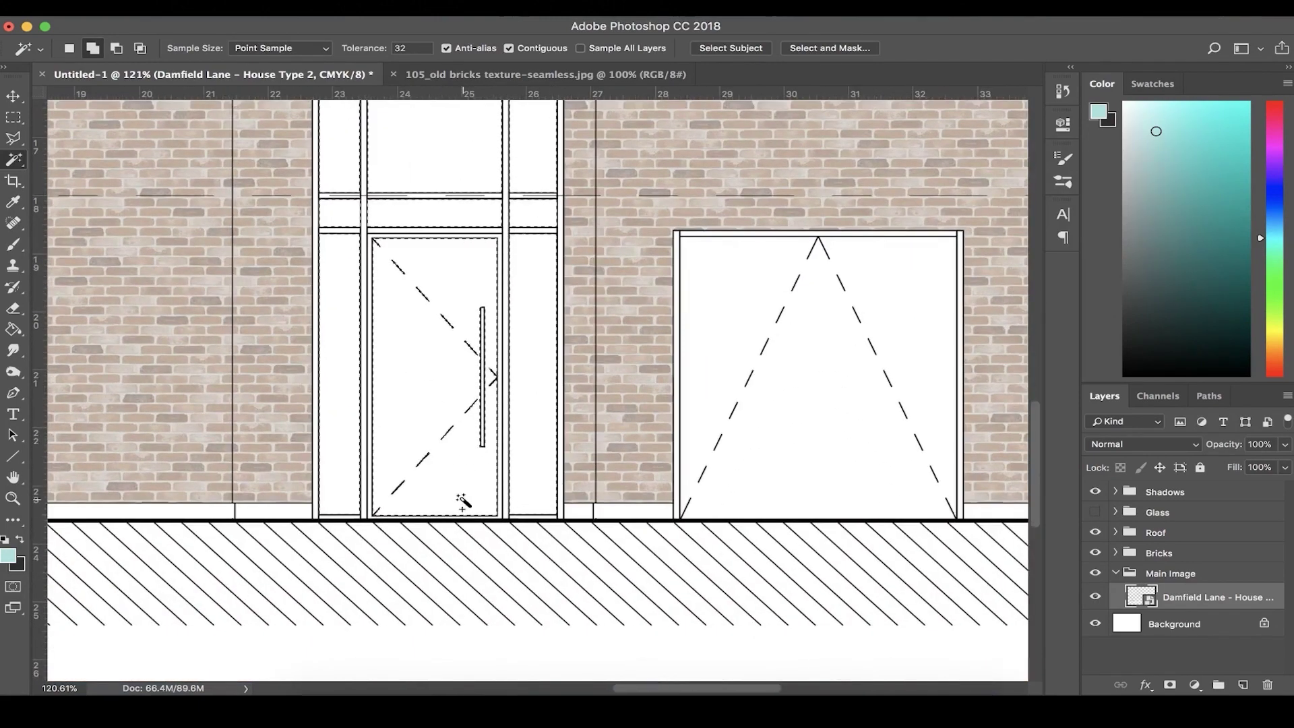
Make the Glass group visible again and mask its teal layer with the selected window and door panes
{"action": "scroll", "coordinate": [462, 513], "scroll_direction": "left", "scroll_amount": 12}
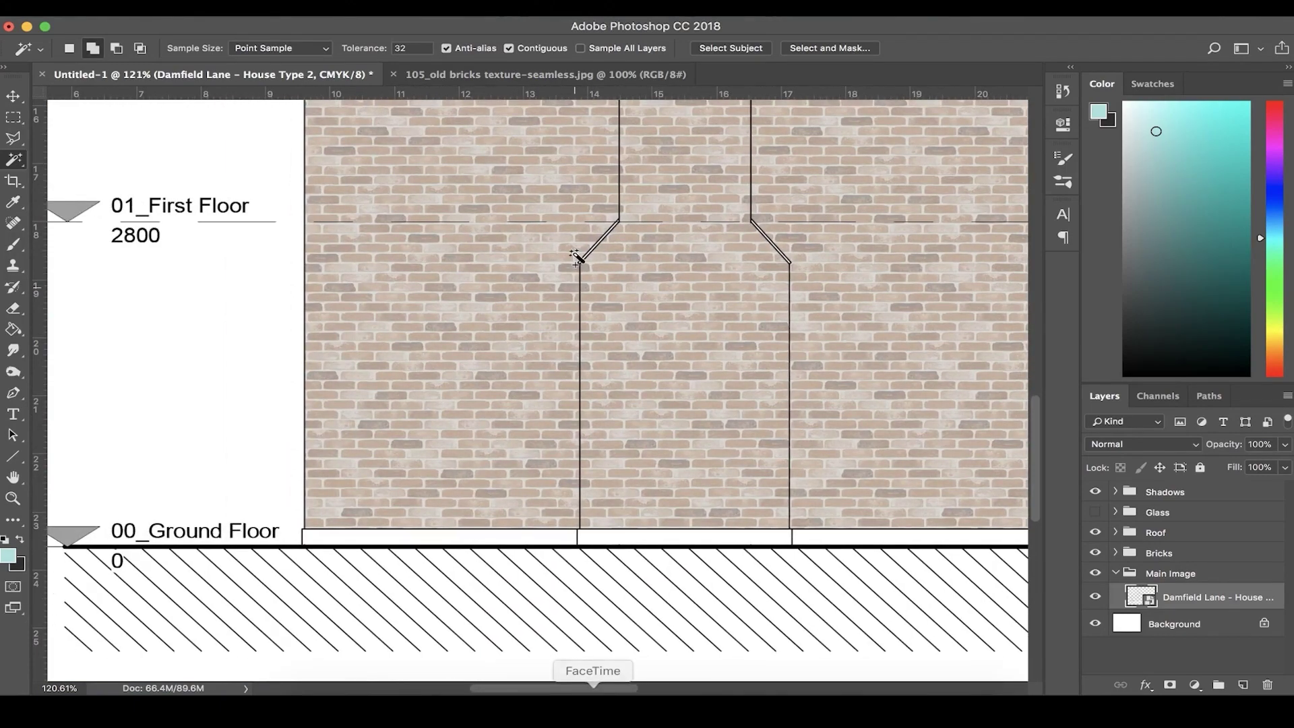
{"action": "scroll", "coordinate": [577, 254], "scroll_direction": "down", "scroll_amount": 8}
{"action": "scroll", "coordinate": [577, 254], "scroll_direction": "up", "scroll_amount": 1}
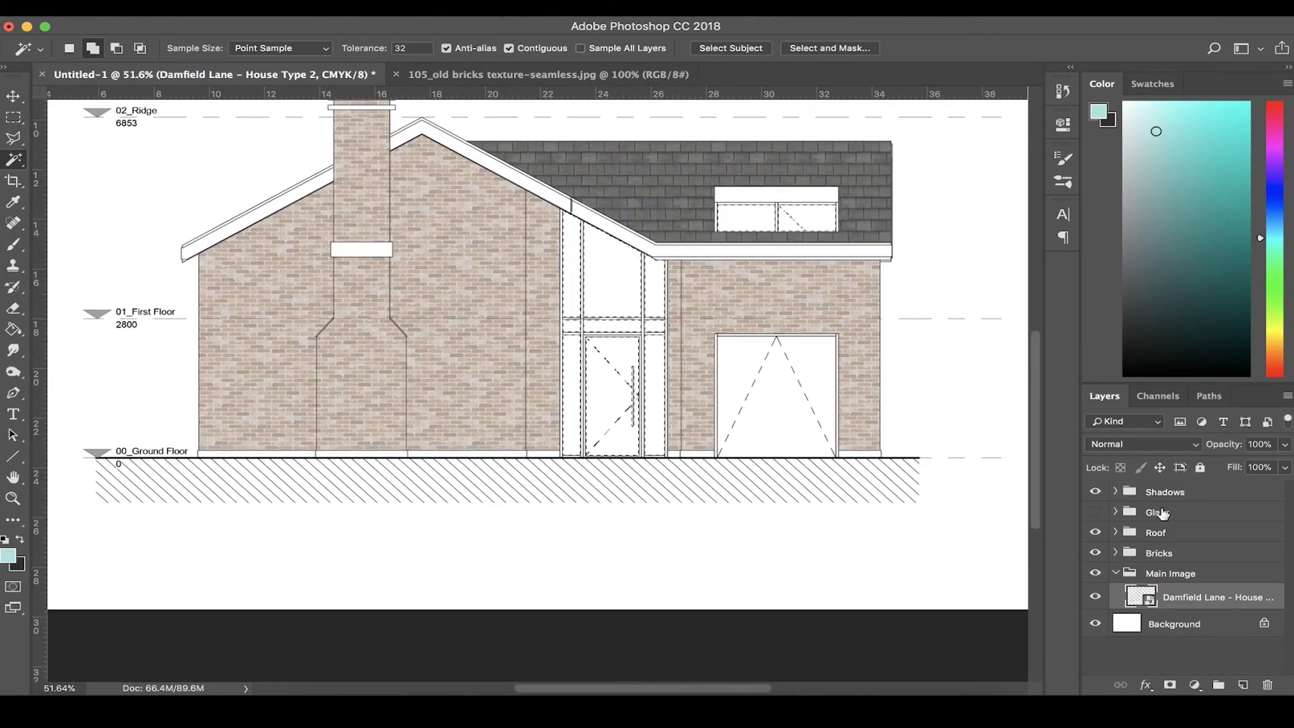
{"action": "left_click", "coordinate": [1131, 514]}
{"action": "left_click", "coordinate": [1116, 512]}
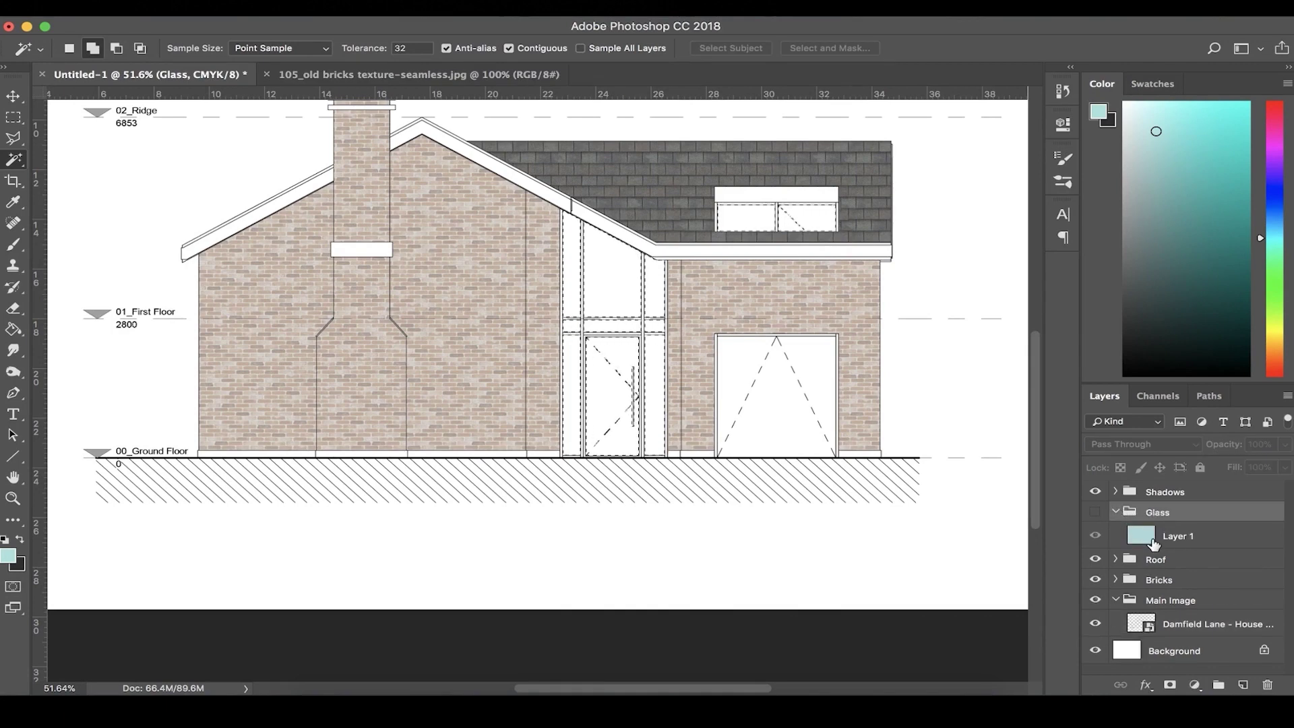
{"action": "left_click", "coordinate": [1154, 543]}
{"action": "left_click", "coordinate": [1095, 513]}
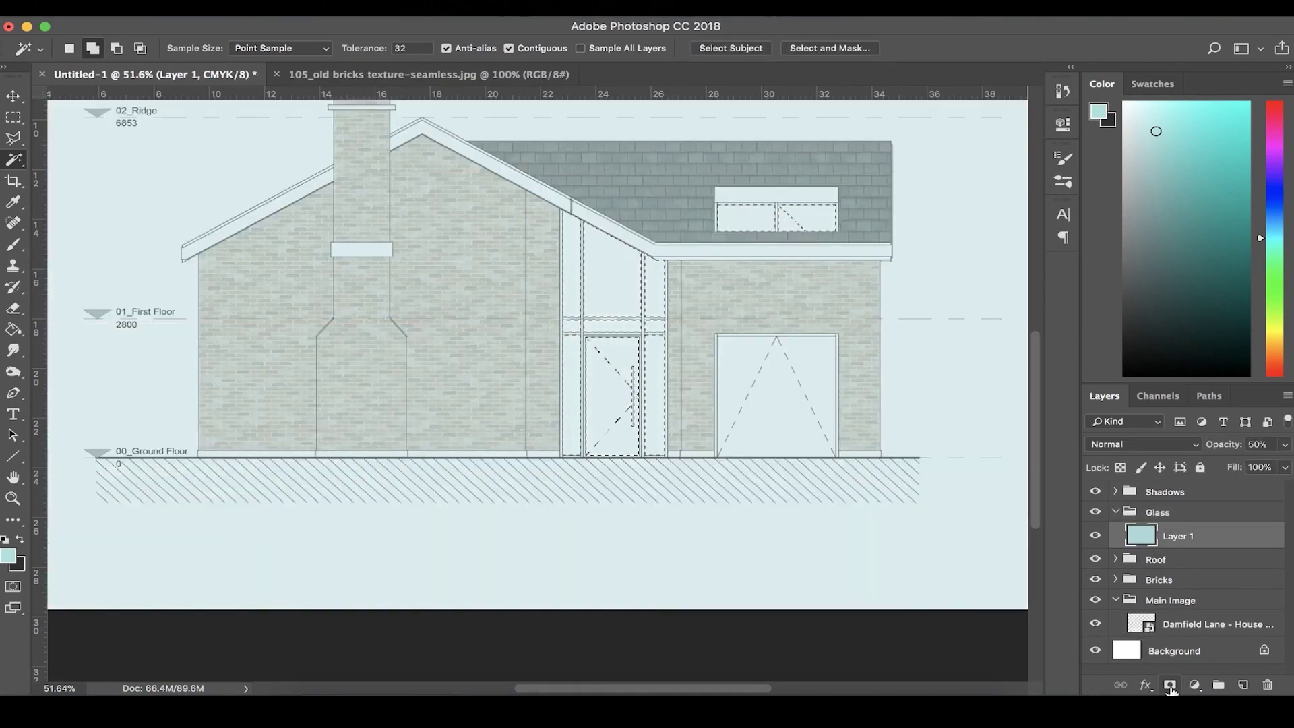
{"action": "left_click", "coordinate": [1171, 685]}
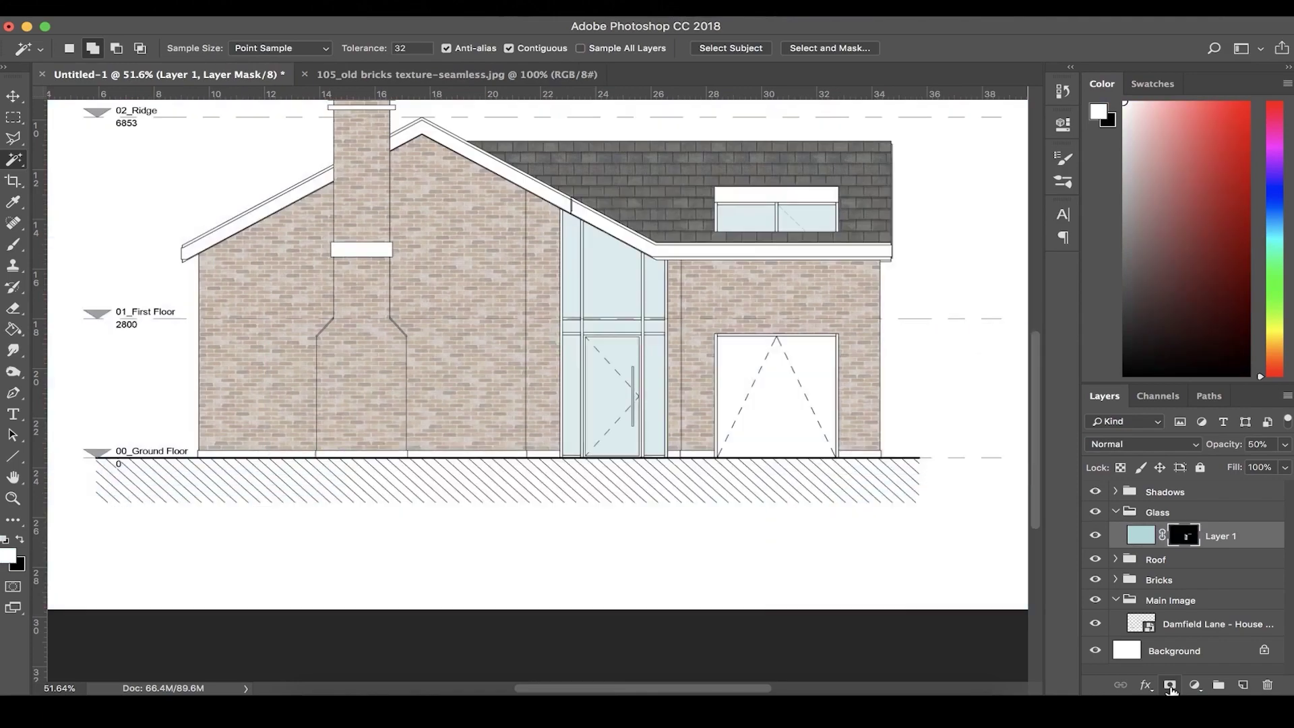
Examine the tinted entrance and dormer glazing, and the remaining uncoloured roof edges and chimney bands
{"action": "scroll", "coordinate": [817, 416], "scroll_direction": "up", "scroll_amount": 2}
{"action": "key", "text": "v"}
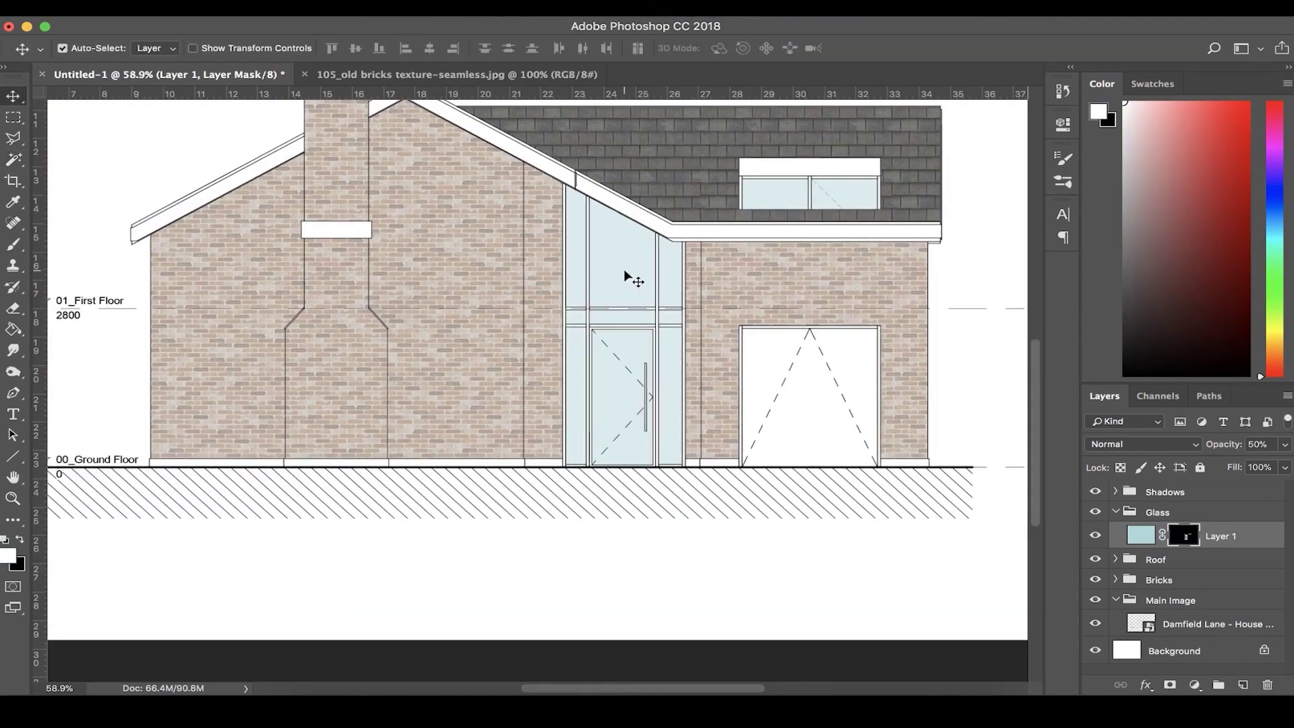
{"action": "scroll", "coordinate": [624, 276], "scroll_direction": "up", "scroll_amount": 4}
{"action": "scroll", "coordinate": [624, 276], "scroll_direction": "right", "scroll_amount": 5}
{"action": "scroll", "coordinate": [624, 275], "scroll_direction": "up", "scroll_amount": 2}
{"action": "scroll", "coordinate": [625, 275], "scroll_direction": "down", "scroll_amount": 3}
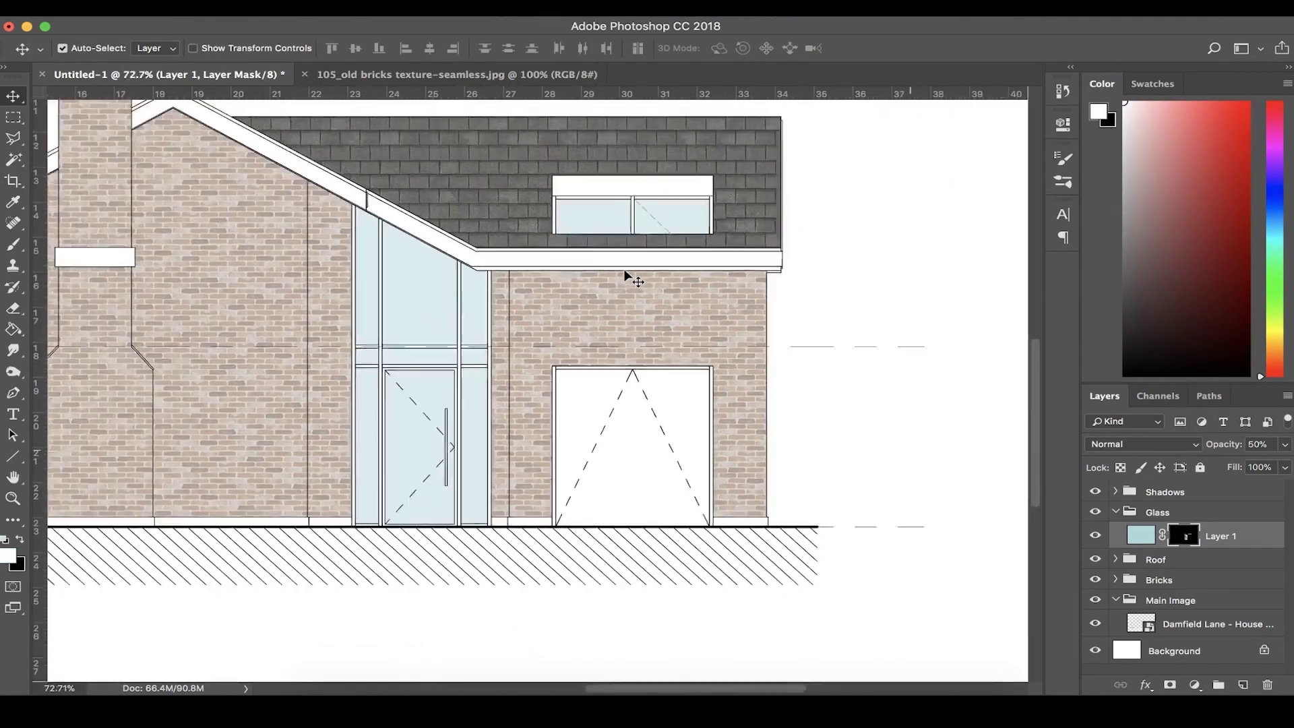
{"action": "scroll", "coordinate": [624, 276], "scroll_direction": "down", "scroll_amount": 2}
{"action": "scroll", "coordinate": [624, 275], "scroll_direction": "up", "scroll_amount": 2}
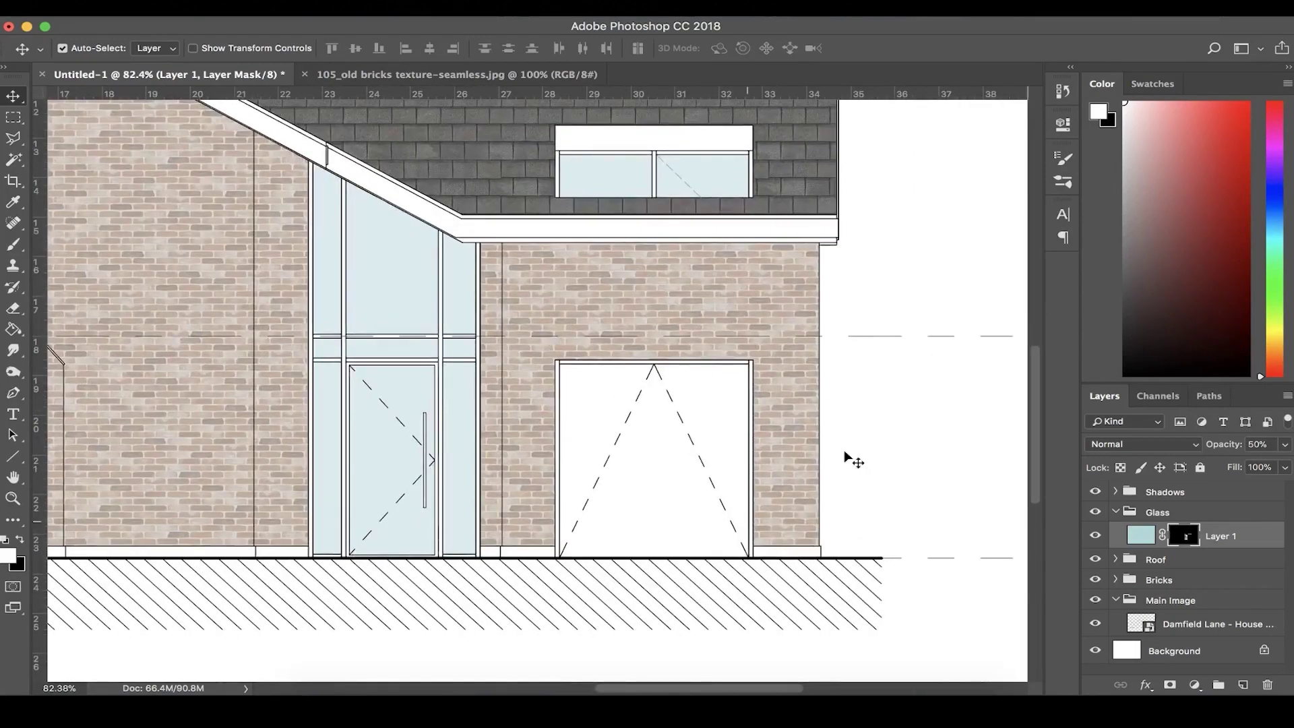
{"action": "scroll", "coordinate": [639, 365], "scroll_direction": "up", "scroll_amount": 5}
{"action": "scroll", "coordinate": [639, 364], "scroll_direction": "left", "scroll_amount": 8}
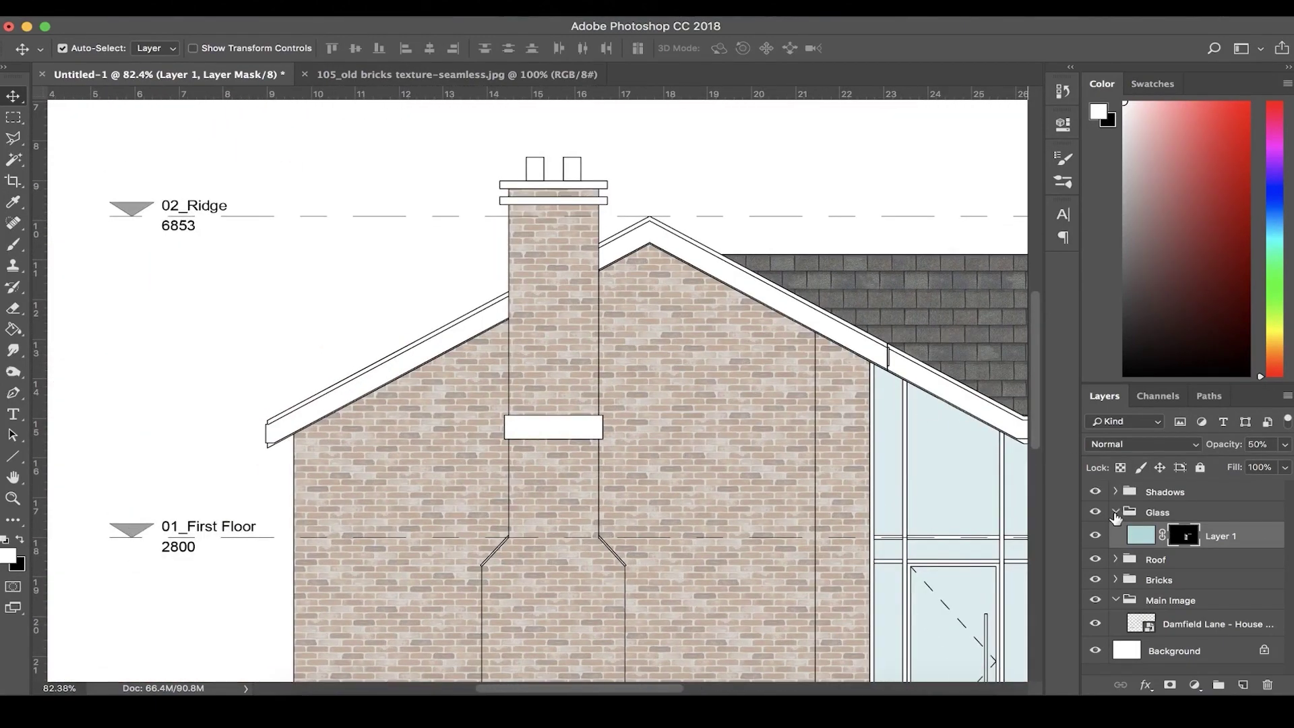
Collapse the Glass group, create a group named Banding above it and add a new empty layer inside
{"action": "left_click", "coordinate": [1116, 514]}
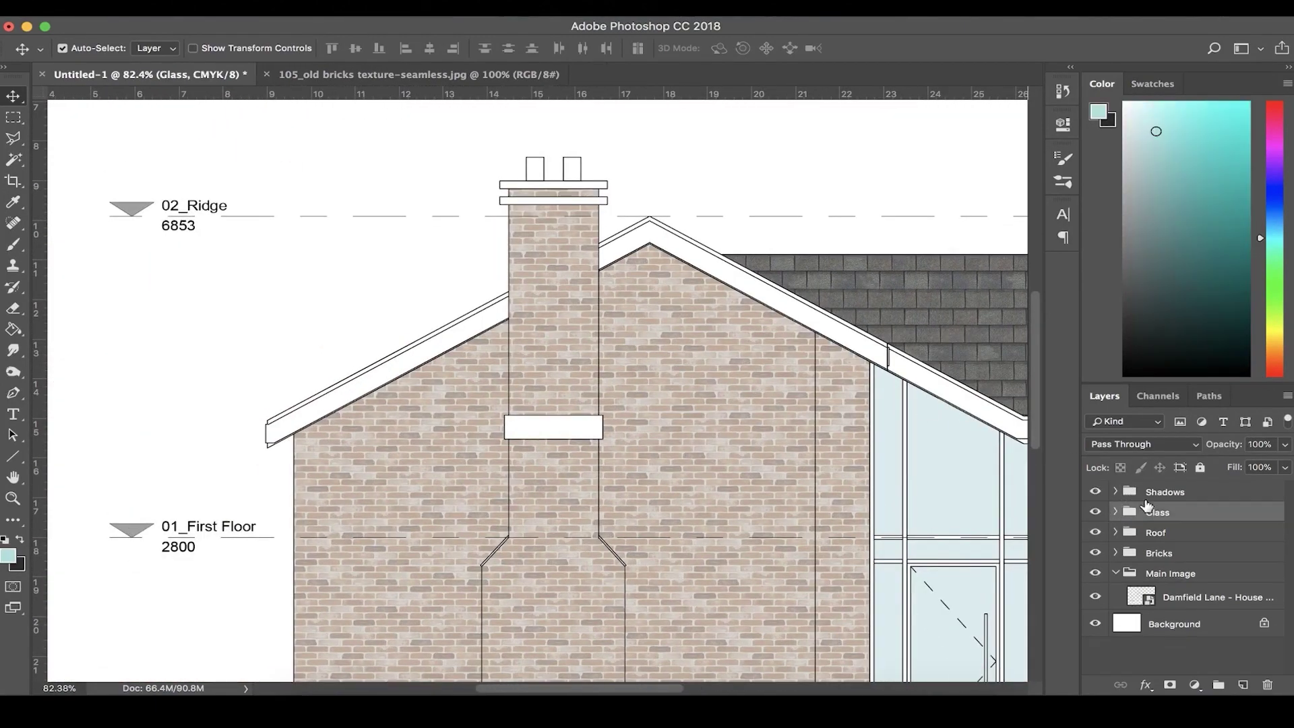
{"action": "left_click", "coordinate": [1218, 685]}
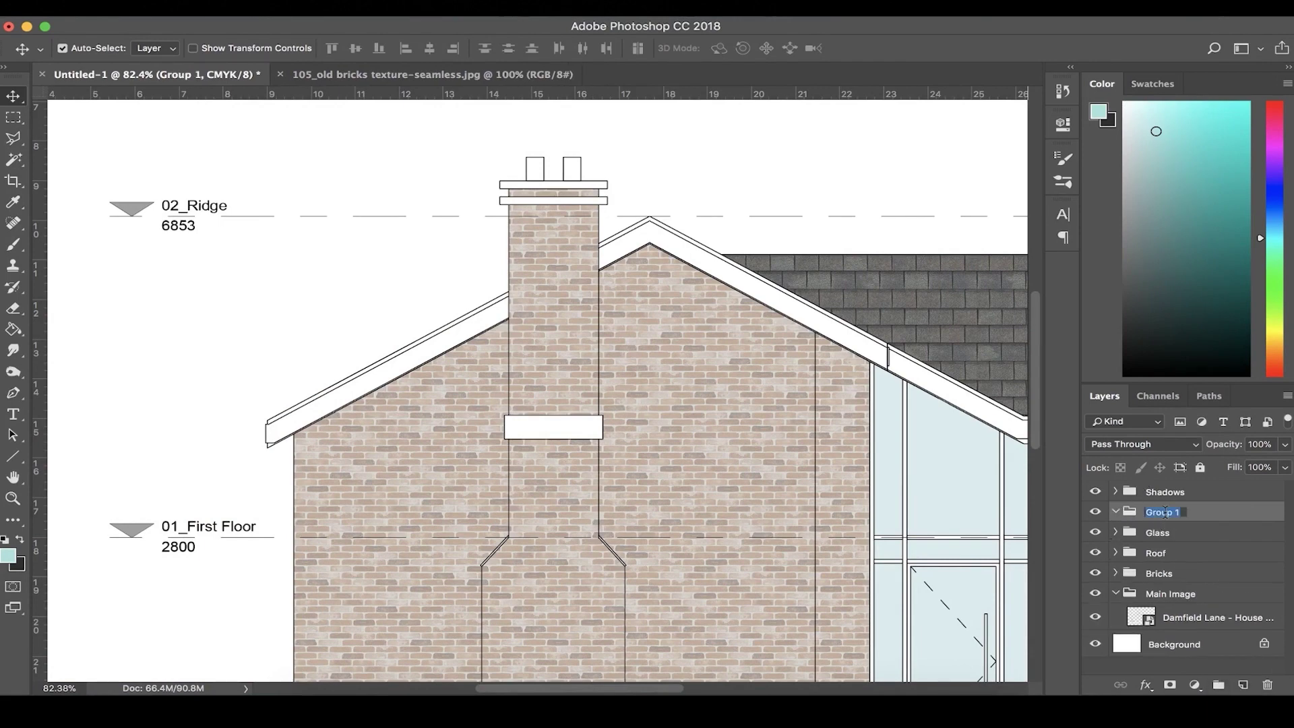
{"action": "type", "text": "g"}
{"action": "key", "text": "Return"}
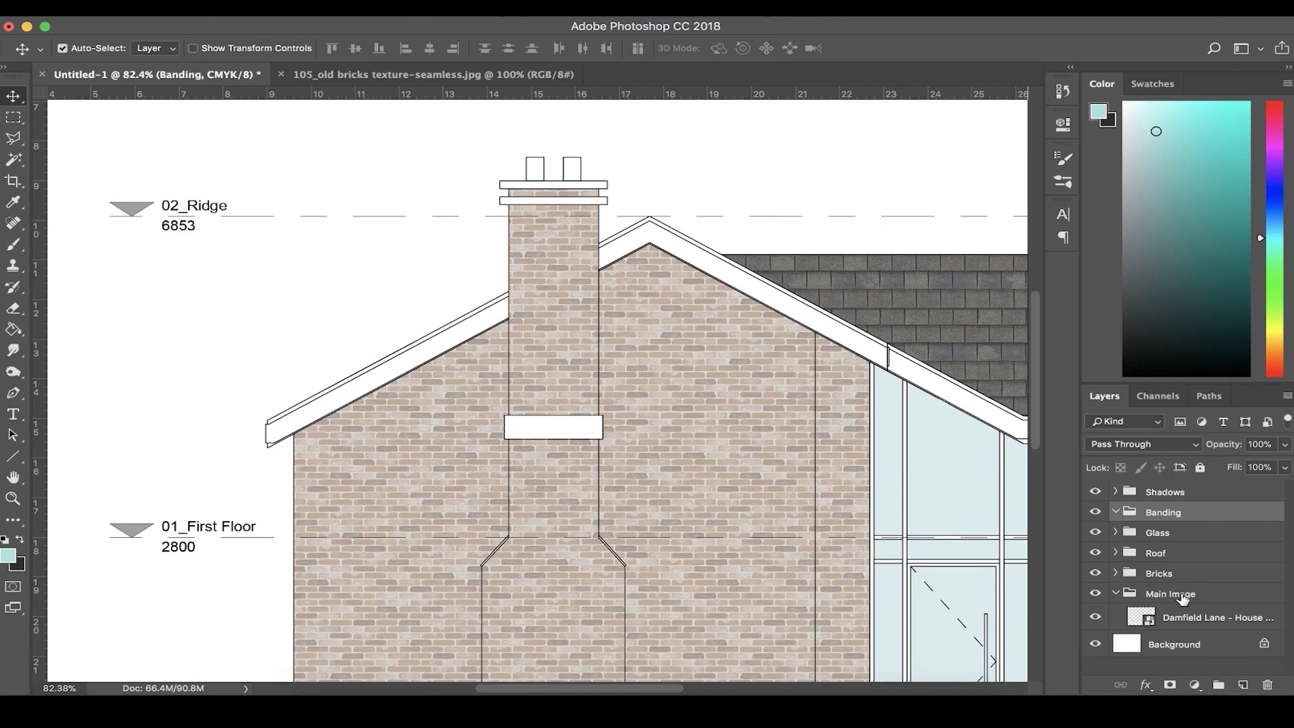
{"action": "left_click", "coordinate": [1243, 685]}
Swap the foreground and background colours and lighten the foreground to a neutral medium-dark grey
{"action": "scroll", "coordinate": [856, 516], "scroll_direction": "right", "scroll_amount": 5}
{"action": "scroll", "coordinate": [786, 503], "scroll_direction": "down", "scroll_amount": 1}
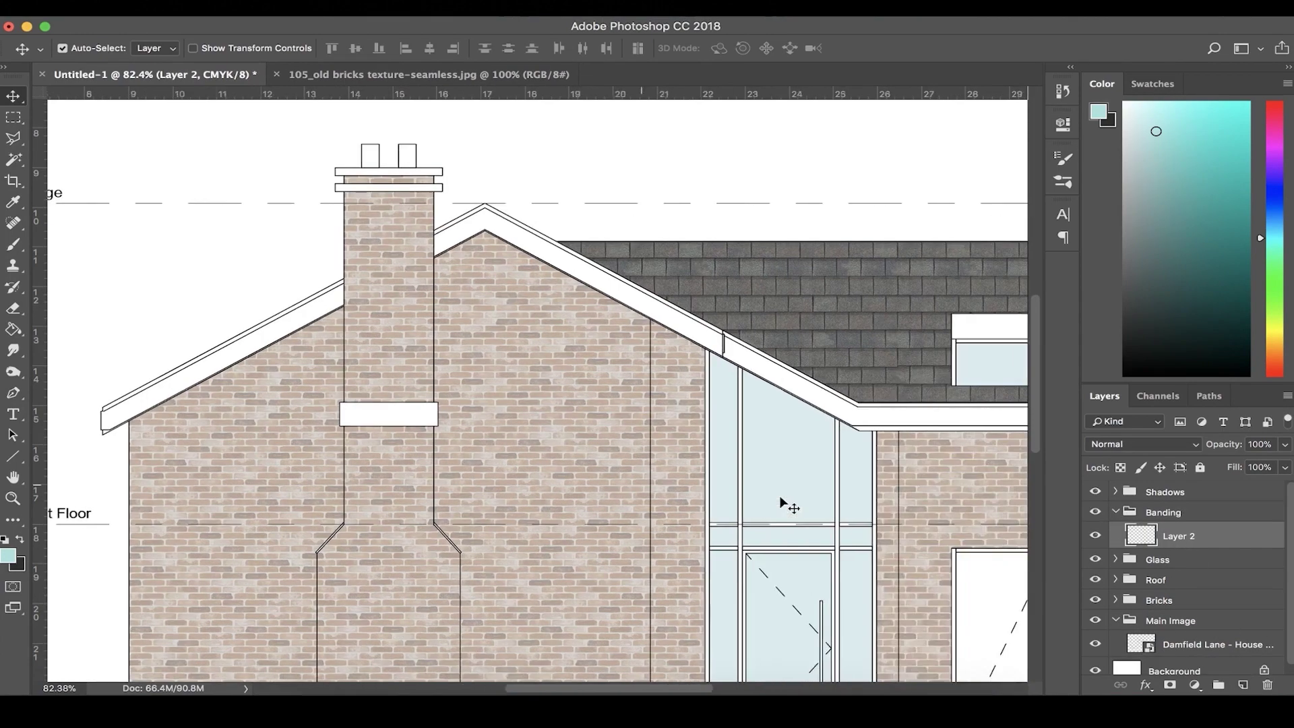
{"action": "scroll", "coordinate": [778, 497], "scroll_direction": "up", "scroll_amount": 5}
{"action": "scroll", "coordinate": [777, 498], "scroll_direction": "right", "scroll_amount": 9}
{"action": "scroll", "coordinate": [778, 497], "scroll_direction": "down", "scroll_amount": 2}
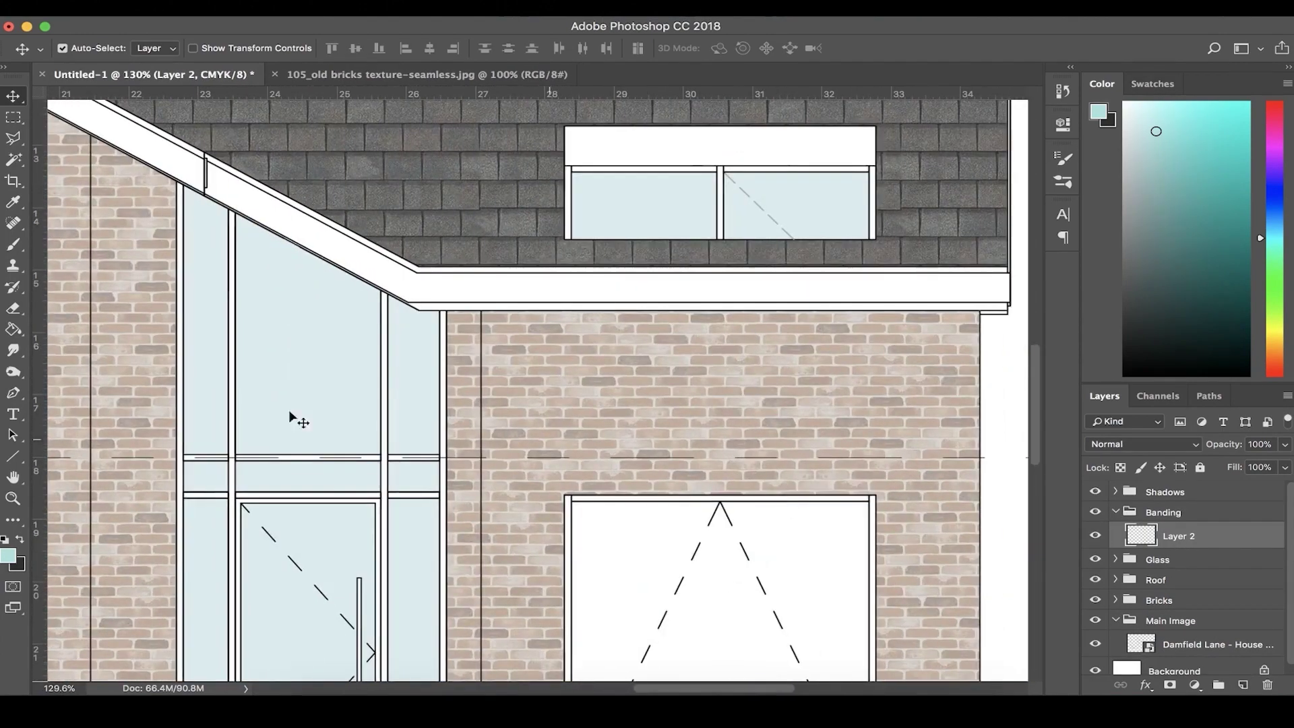
{"action": "left_click", "coordinate": [21, 540]}
{"action": "left_click", "coordinate": [8, 551]}
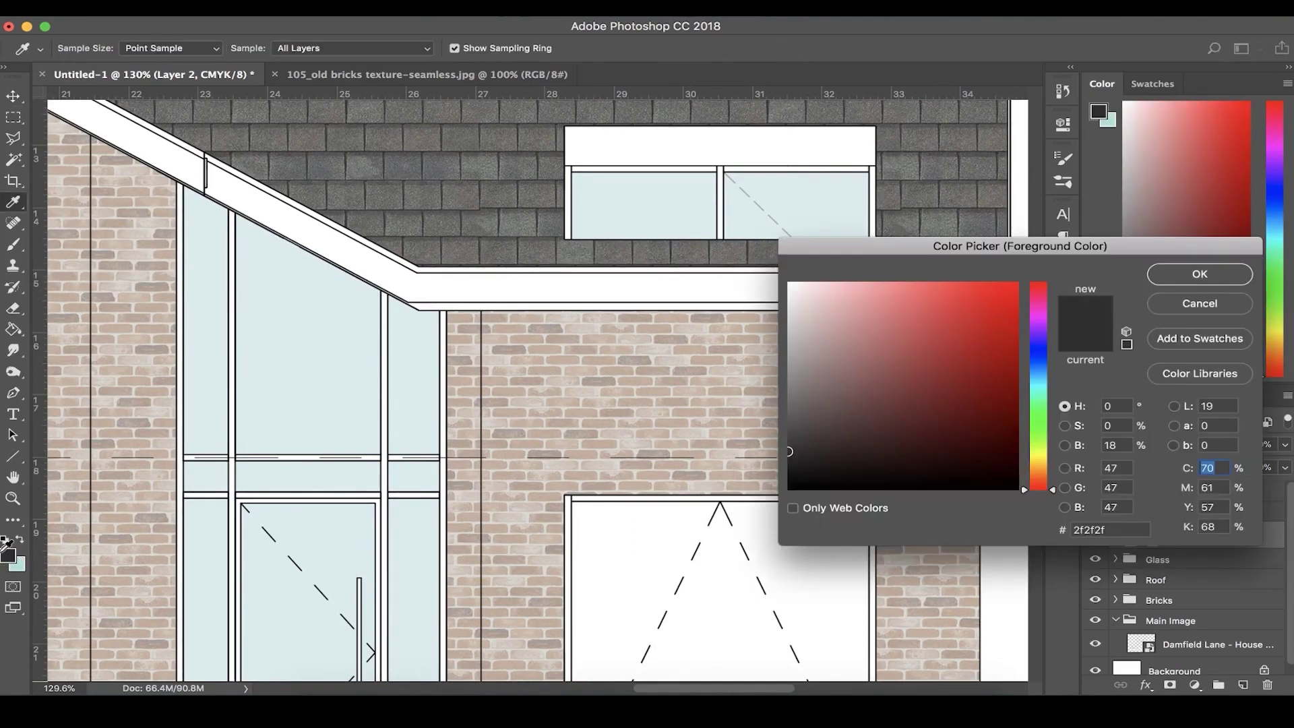
{"action": "mouse_move", "coordinate": [817, 438]}
{"action": "left_mouse_down"}
{"action": "mouse_move", "coordinate": [789, 398]}
{"action": "mouse_move", "coordinate": [775, 405]}
{"action": "mouse_move", "coordinate": [782, 423]}
{"action": "mouse_move", "coordinate": [711, 424]}
{"action": "mouse_move", "coordinate": [696, 410]}
{"action": "left_mouse_up"}
{"action": "key", "text": "Return"}
{"action": "key", "text": "v"}
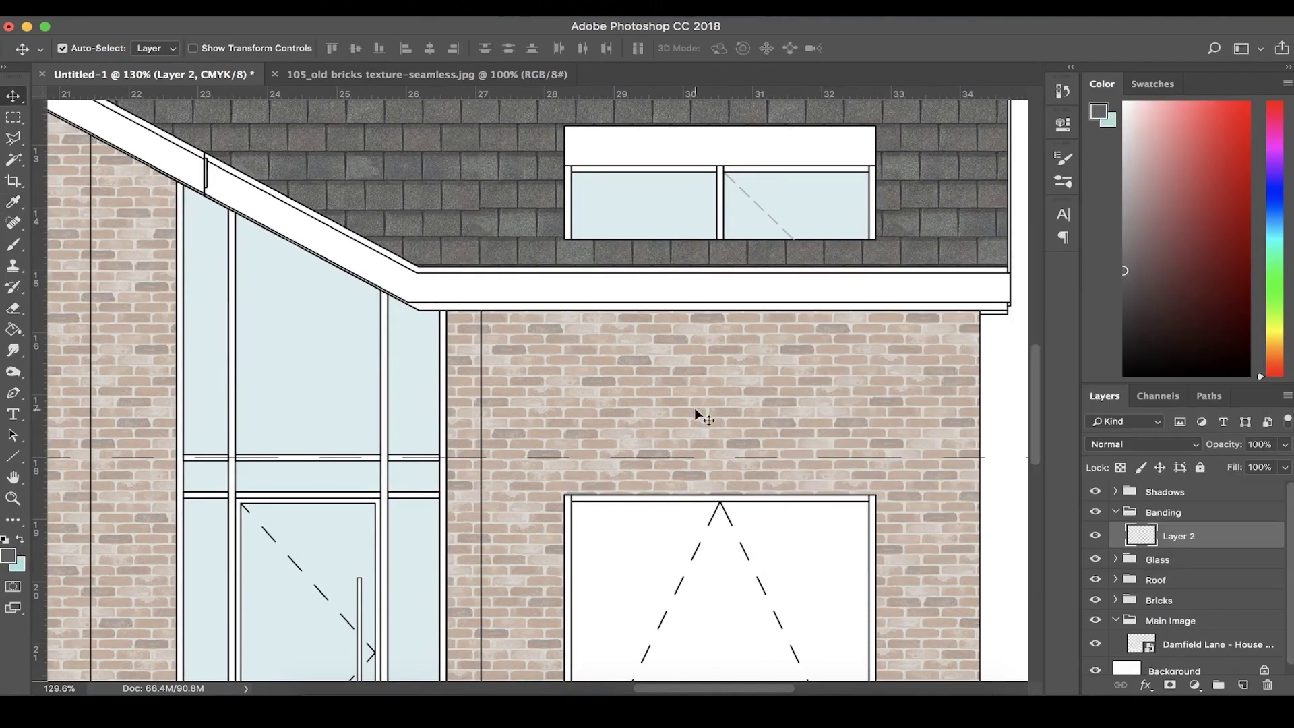
Fill the empty layer in the Banding group with the grey foreground colour and hide the group
{"action": "left_click", "coordinate": [15, 329]}
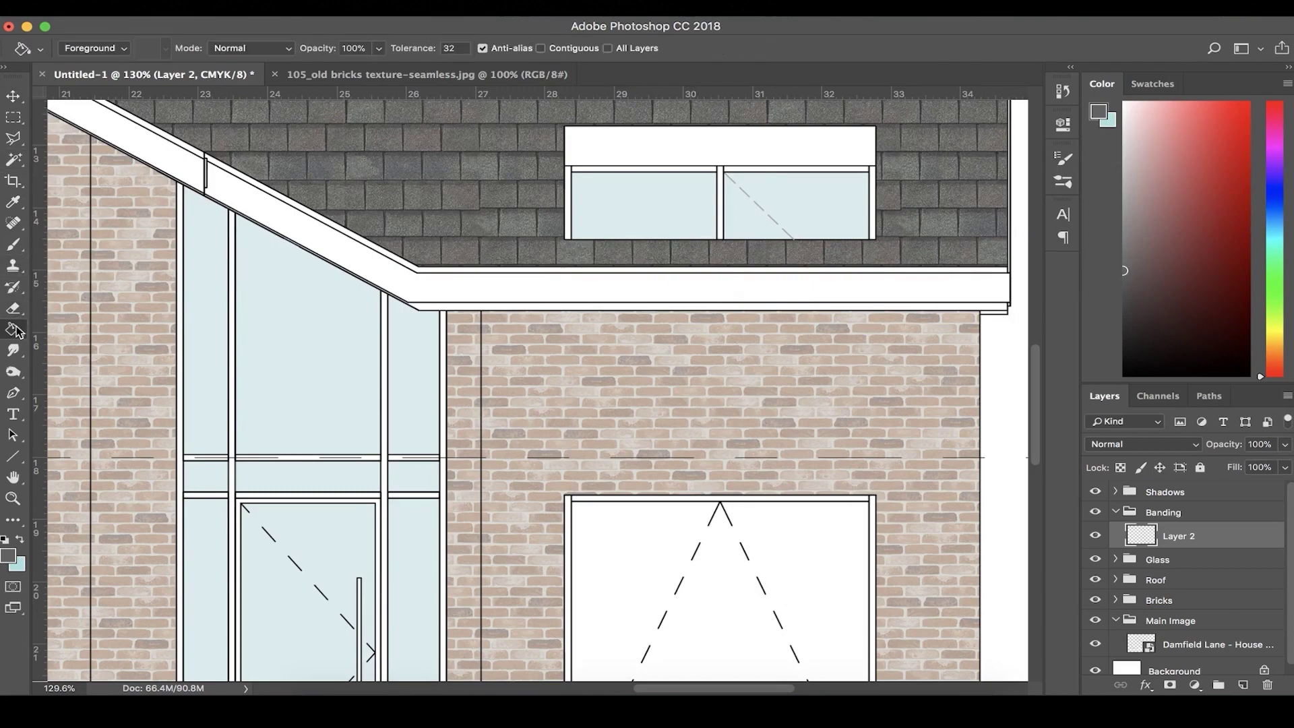
{"action": "scroll", "coordinate": [631, 376], "scroll_direction": "down", "scroll_amount": 5}
{"action": "left_click", "coordinate": [629, 374]}
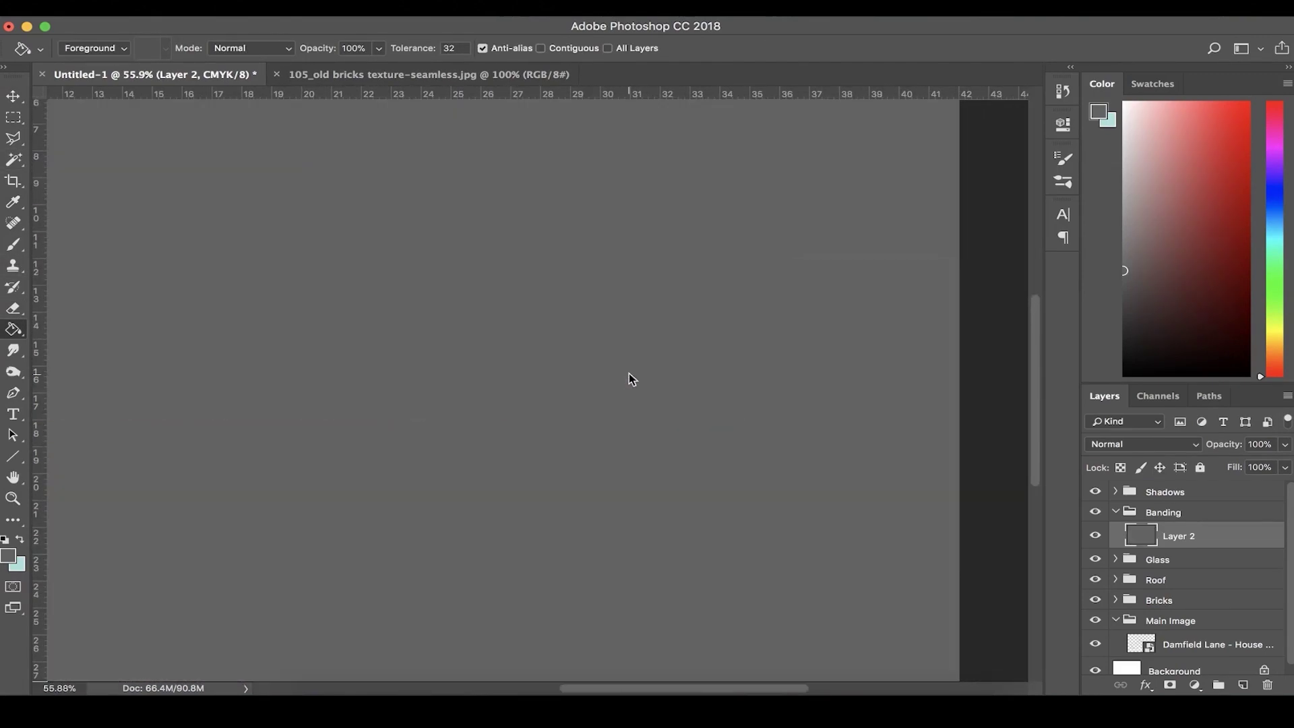
{"action": "left_click", "coordinate": [1097, 534]}
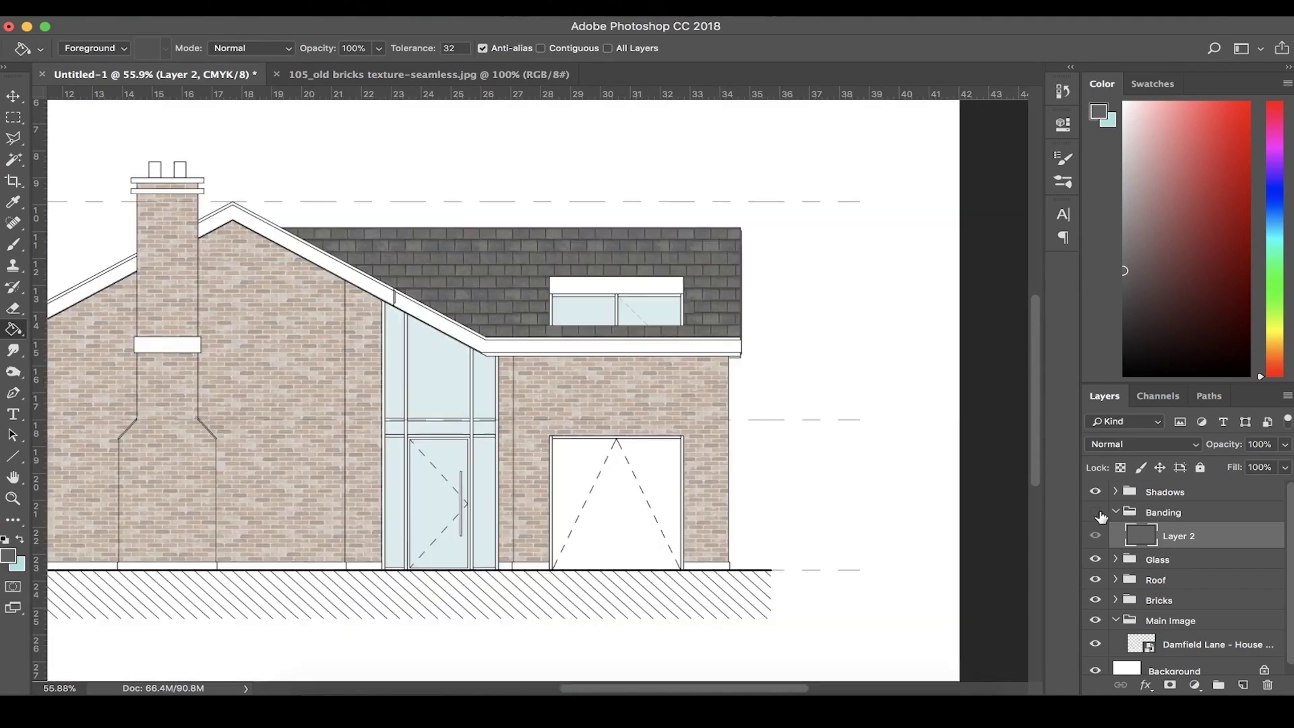
Select the garage door panel on the house drawing layer with the Magic Wand
{"action": "left_click", "coordinate": [1174, 636]}
{"action": "scroll", "coordinate": [578, 491], "scroll_direction": "up", "scroll_amount": 4}
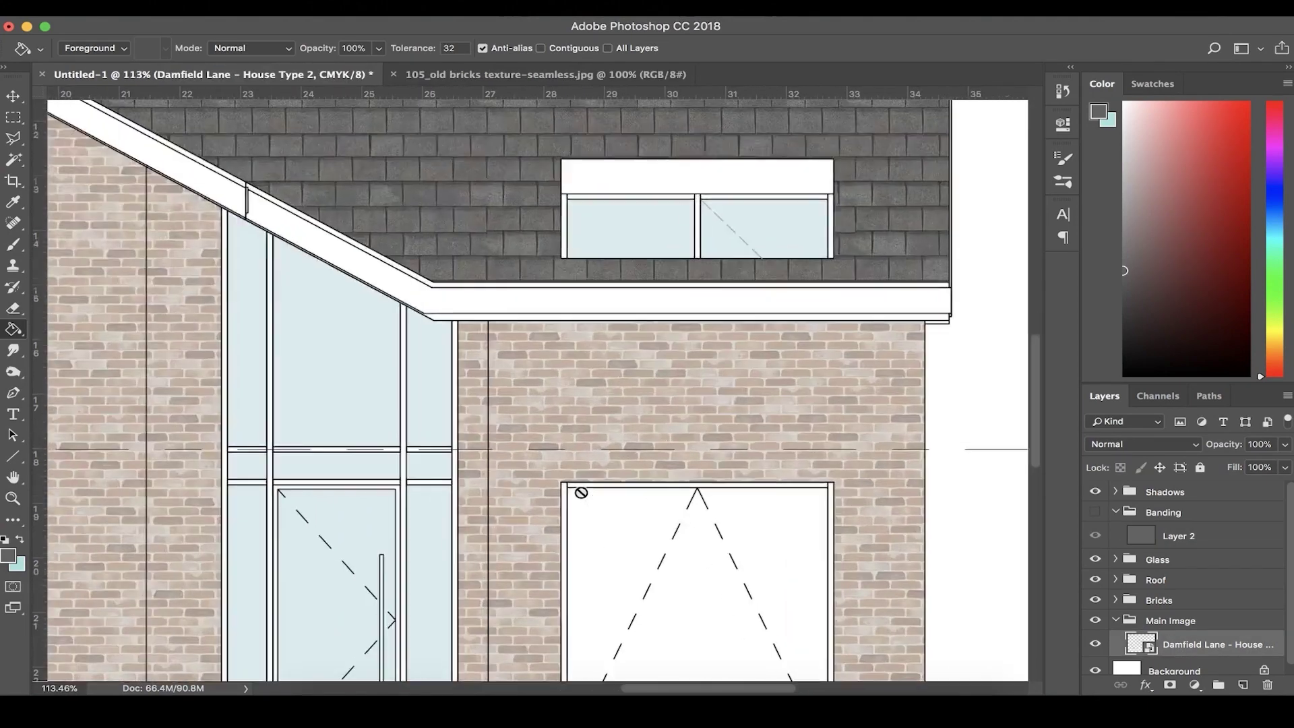
{"action": "key", "text": "w"}
{"action": "left_click", "coordinate": [627, 566]}
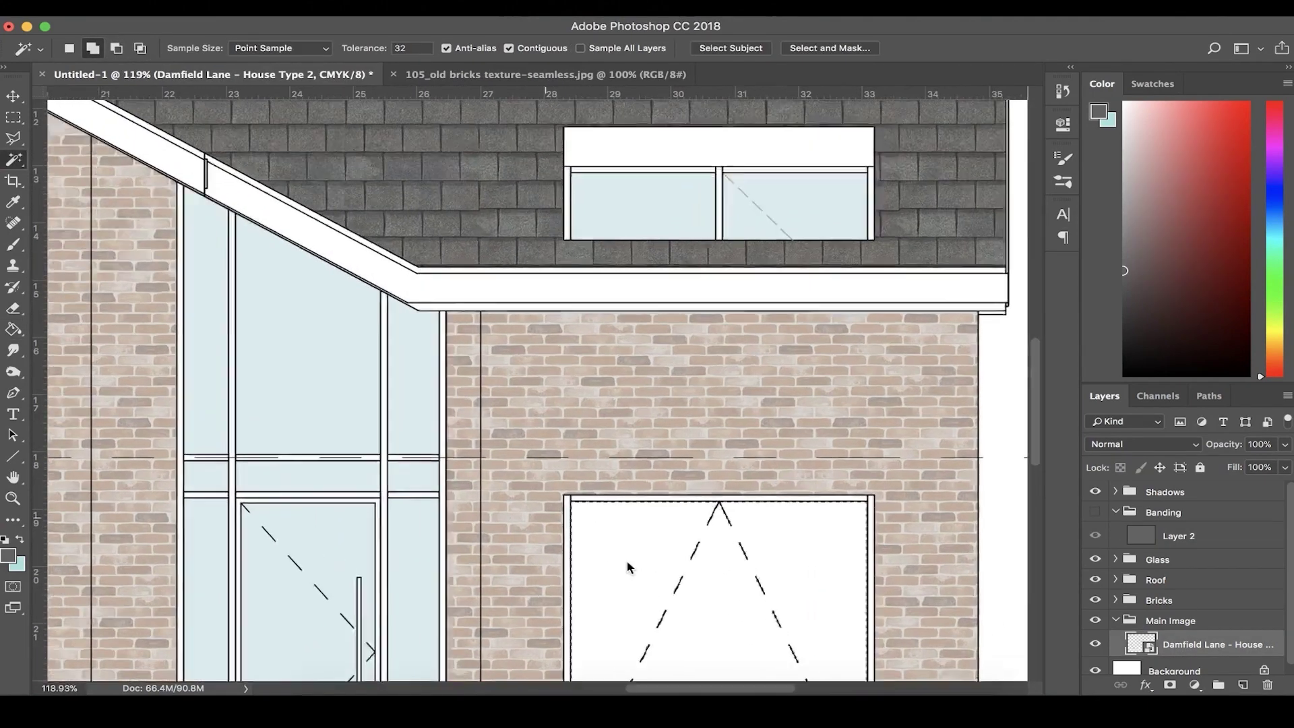
Add the entrance glazing's upright mullions and the horizontal transoms above the door to the selection
{"action": "scroll", "coordinate": [630, 563], "scroll_direction": "up", "scroll_amount": 3}
{"action": "left_click", "coordinate": [276, 311]}
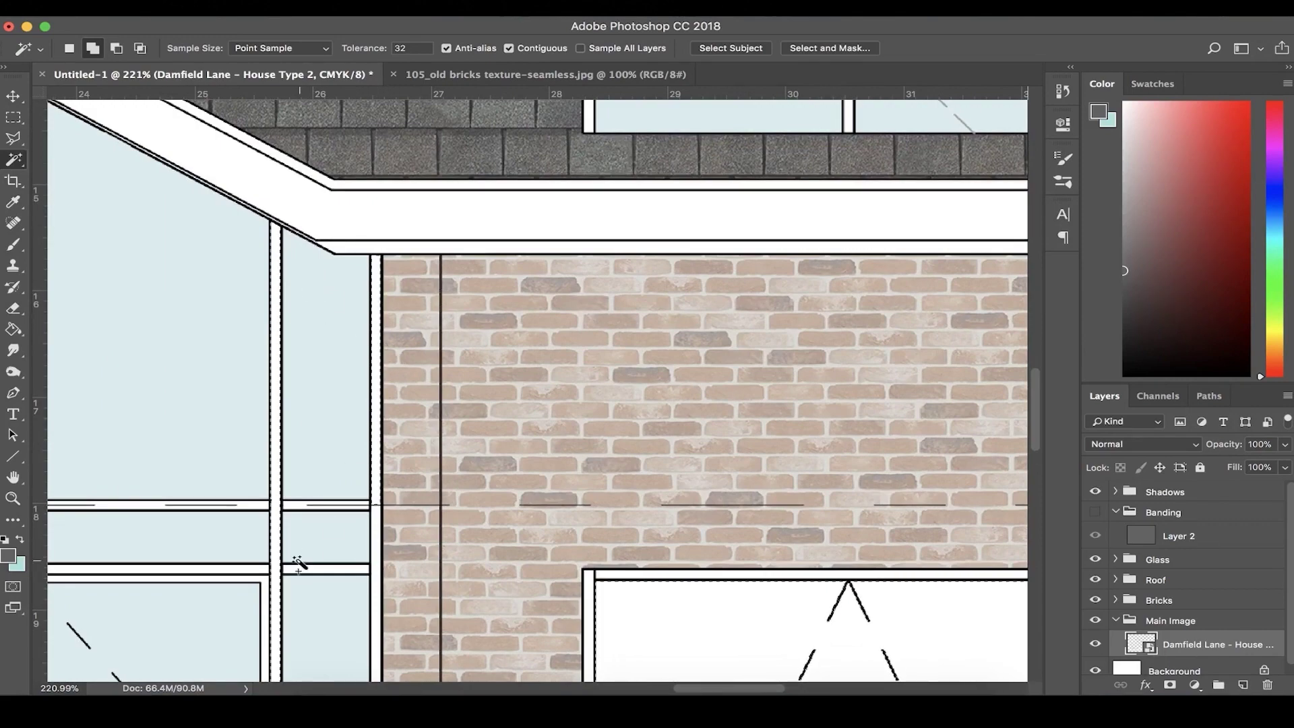
{"action": "scroll", "coordinate": [297, 558], "scroll_direction": "up", "scroll_amount": 3}
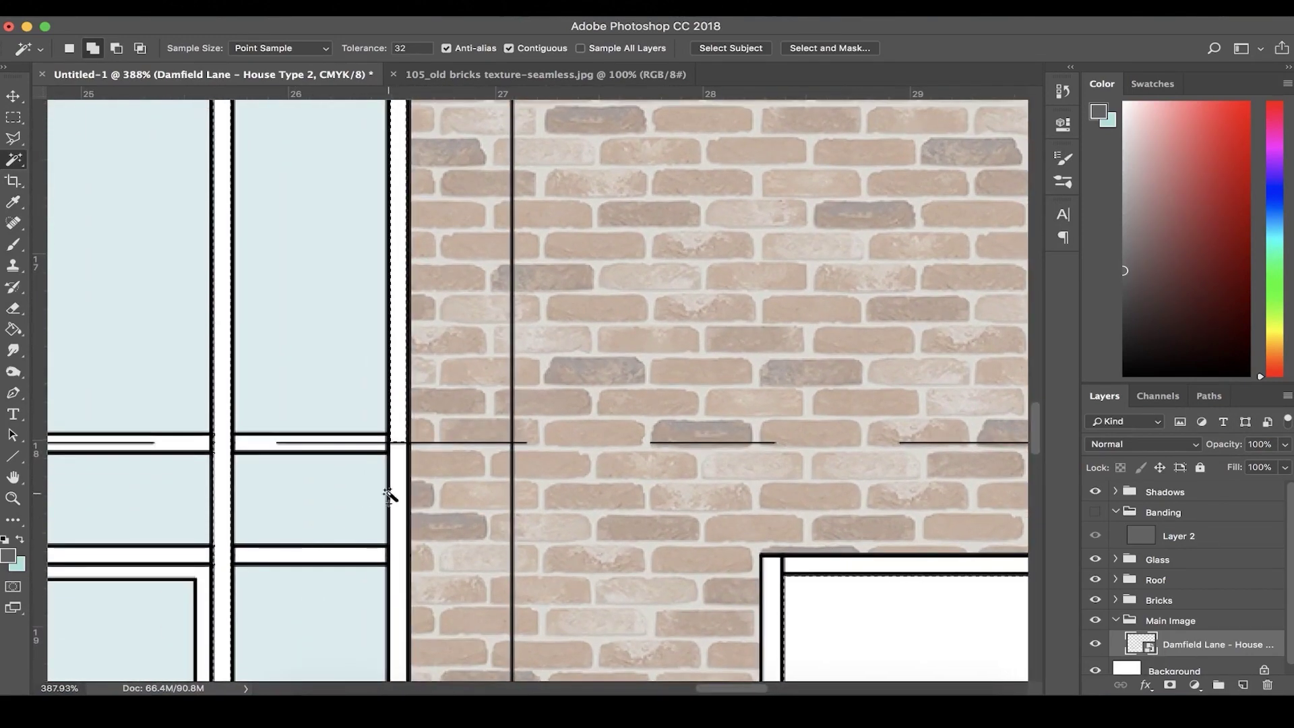
{"action": "left_click", "coordinate": [399, 491]}
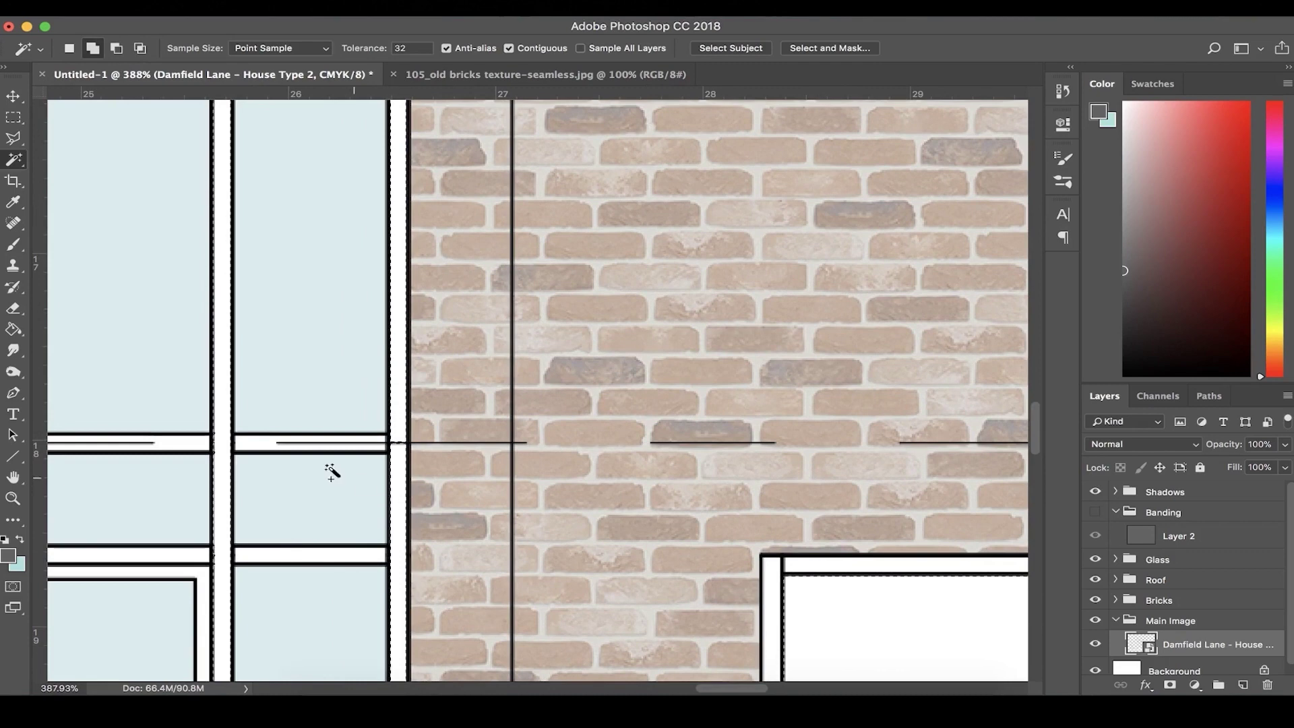
{"action": "left_click", "coordinate": [202, 443]}
{"action": "left_click", "coordinate": [192, 556]}
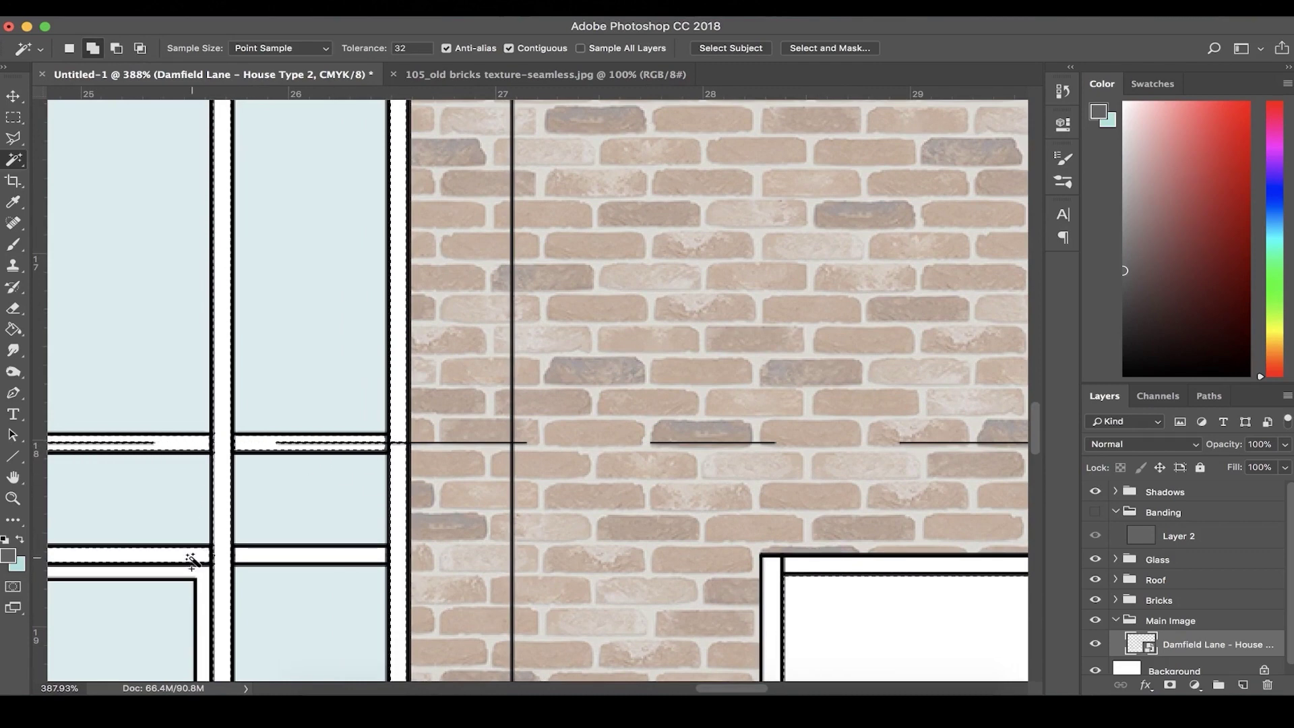
{"action": "scroll", "coordinate": [260, 559], "scroll_direction": "down", "scroll_amount": 3}
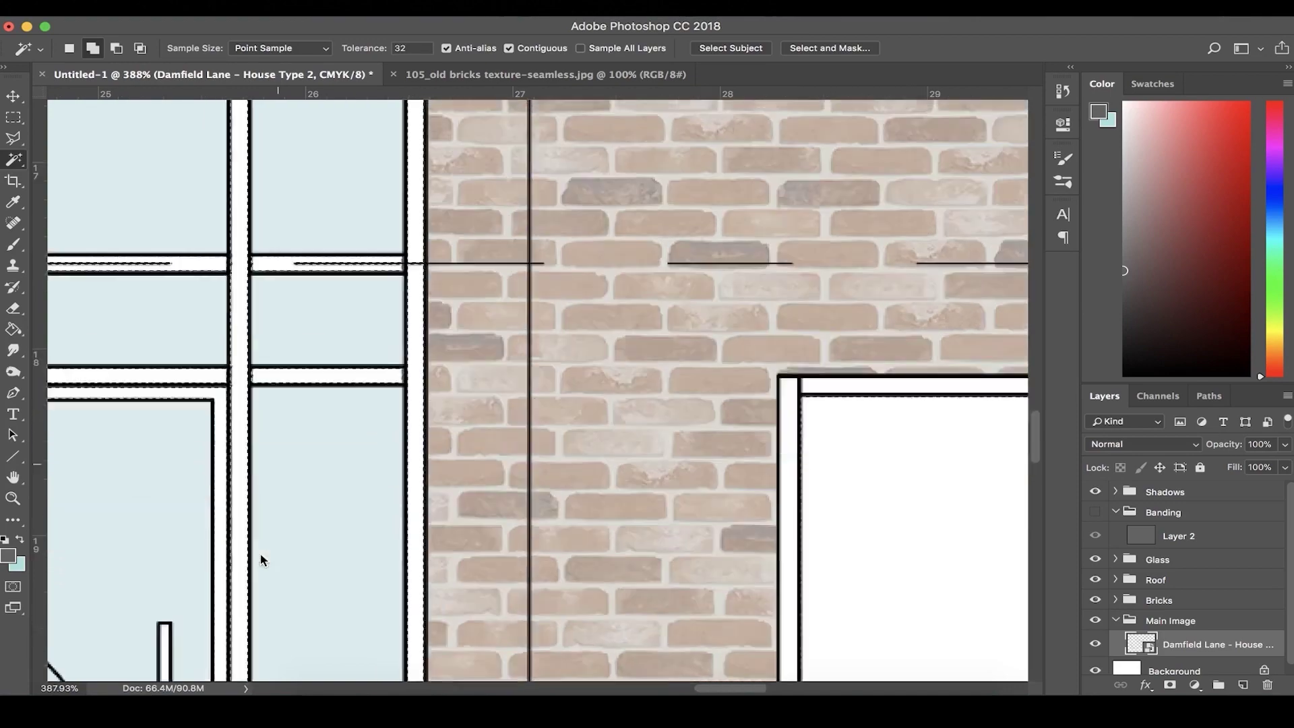
Add the entrance door's handle and frame and the remaining glazing frame members to the selection
{"action": "scroll", "coordinate": [261, 556], "scroll_direction": "down", "scroll_amount": 8}
{"action": "scroll", "coordinate": [260, 557], "scroll_direction": "left", "scroll_amount": 3}
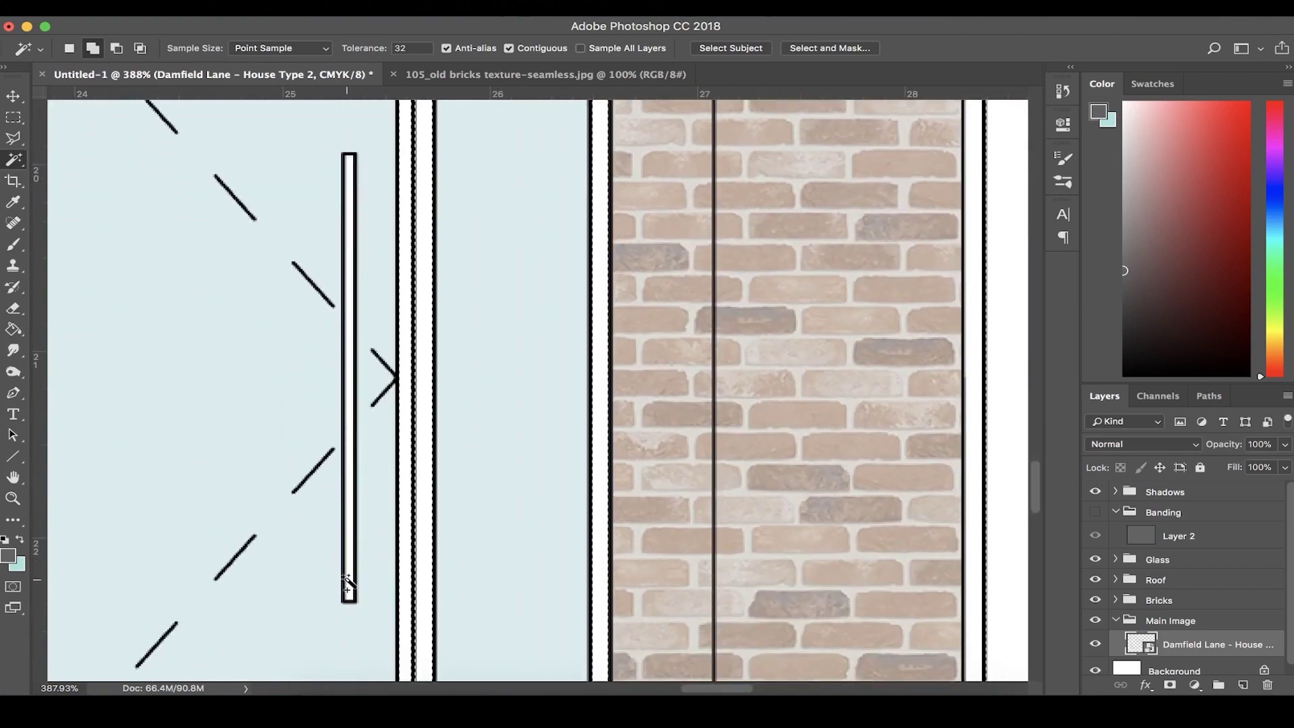
{"action": "scroll", "coordinate": [347, 583], "scroll_direction": "down", "scroll_amount": 8}
{"action": "scroll", "coordinate": [347, 583], "scroll_direction": "left", "scroll_amount": 14}
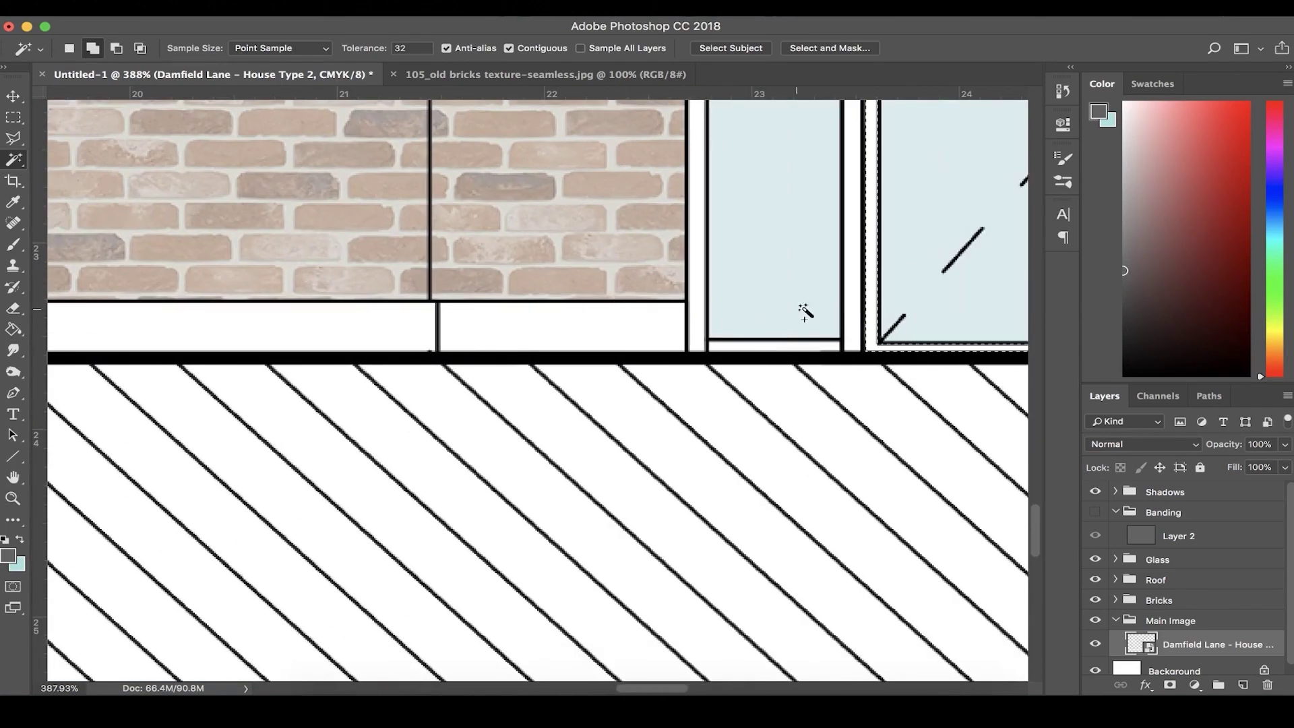
{"action": "scroll", "coordinate": [804, 312], "scroll_direction": "up", "scroll_amount": 15}
{"action": "scroll", "coordinate": [693, 344], "scroll_direction": "right", "scroll_amount": 3}
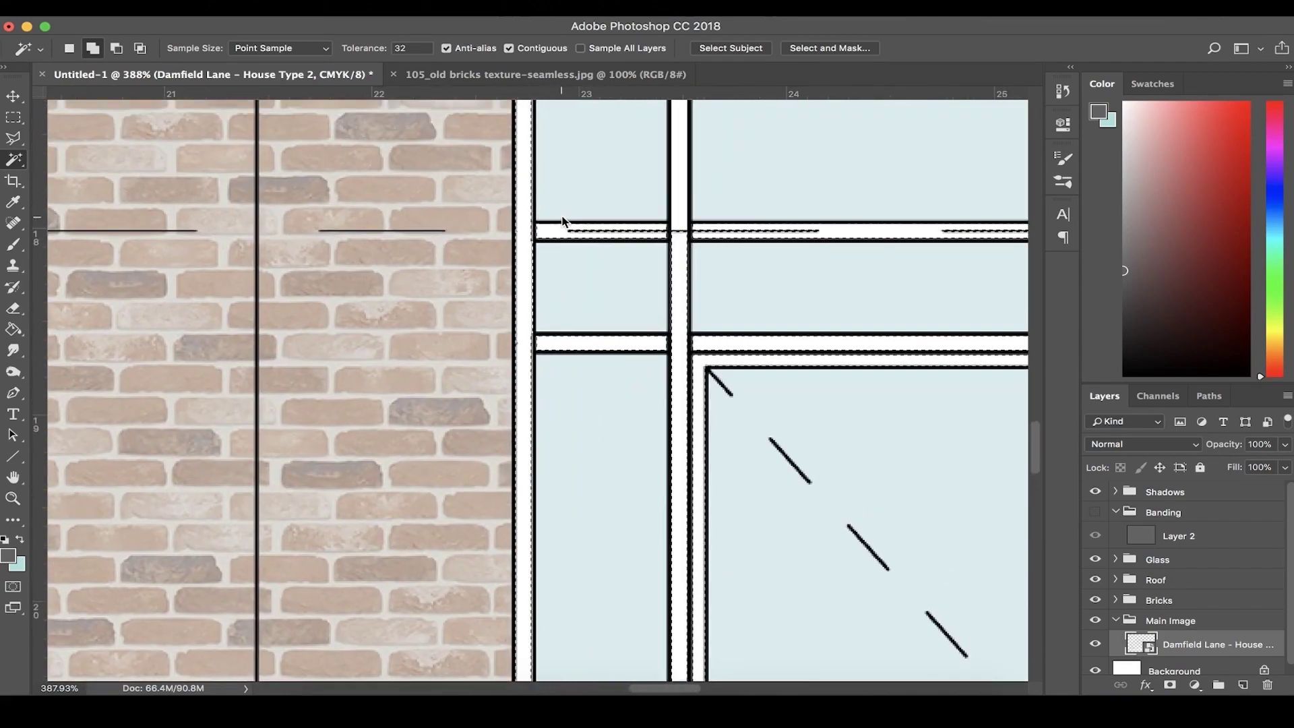
Add the roof fascia and its thin edge strips above the entrance to the selection
{"action": "scroll", "coordinate": [562, 221], "scroll_direction": "up", "scroll_amount": 15}
{"action": "scroll", "coordinate": [607, 324], "scroll_direction": "right", "scroll_amount": 14}
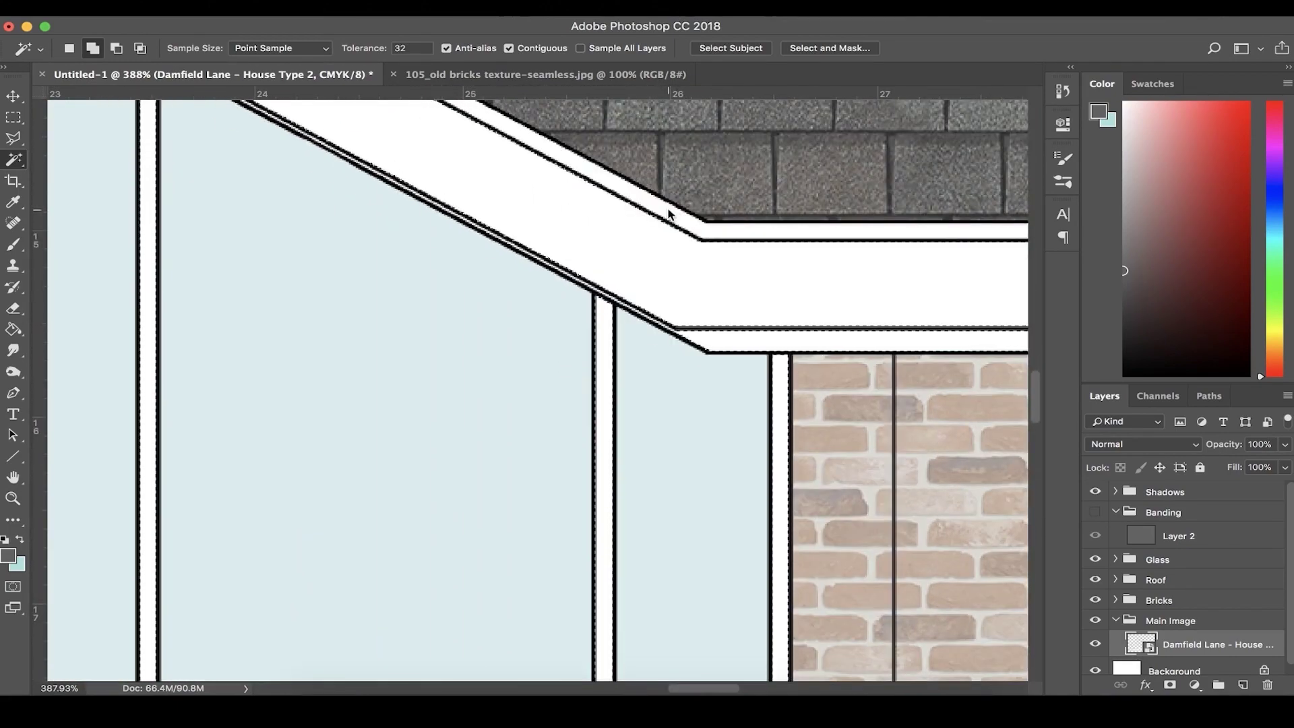
{"action": "scroll", "coordinate": [578, 242], "scroll_direction": "left", "scroll_amount": 12}
{"action": "scroll", "coordinate": [577, 241], "scroll_direction": "up", "scroll_amount": 7}
{"action": "scroll", "coordinate": [824, 310], "scroll_direction": "up", "scroll_amount": 6}
{"action": "scroll", "coordinate": [835, 290], "scroll_direction": "left", "scroll_amount": 8}
{"action": "scroll", "coordinate": [836, 290], "scroll_direction": "up", "scroll_amount": 6}
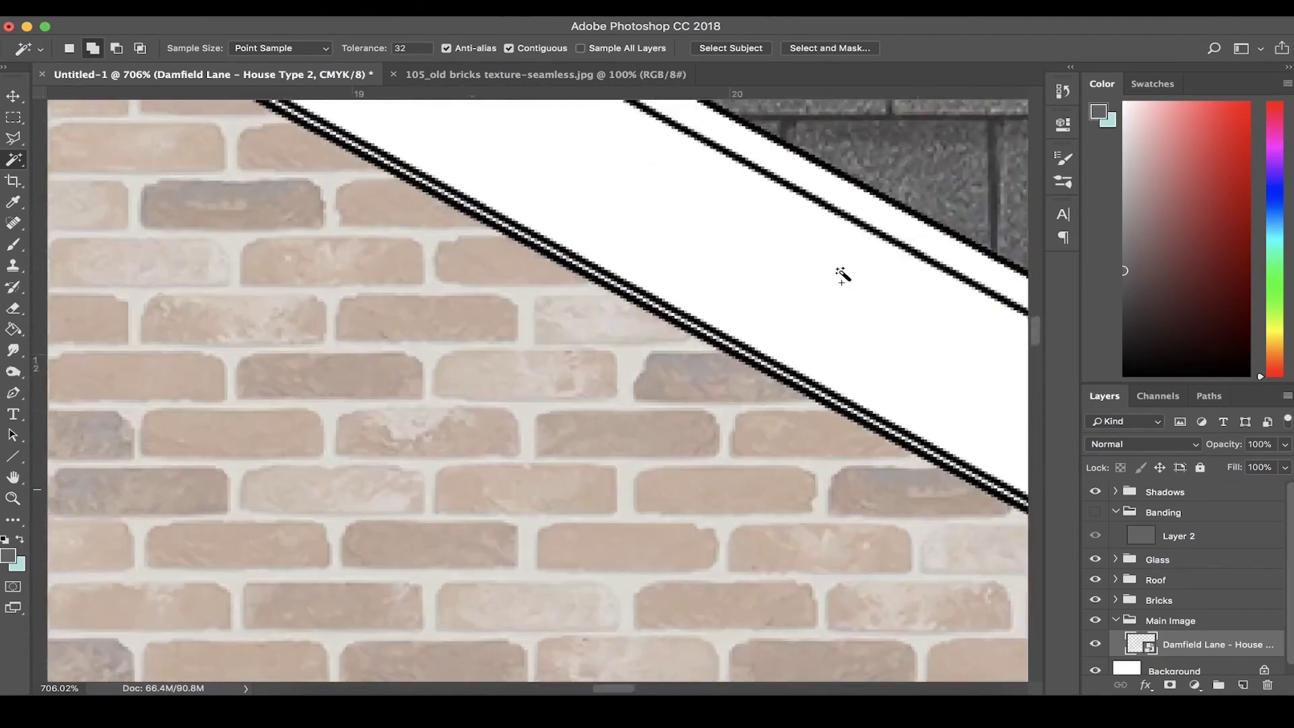
Add the left gable slope's verge bands and the small triangular end piece at the eaves to the selection
{"action": "scroll", "coordinate": [843, 276], "scroll_direction": "down", "scroll_amount": 4}
{"action": "scroll", "coordinate": [270, 242], "scroll_direction": "up", "scroll_amount": 6}
{"action": "scroll", "coordinate": [270, 243], "scroll_direction": "left", "scroll_amount": 18}
{"action": "scroll", "coordinate": [337, 404], "scroll_direction": "down", "scroll_amount": 5}
{"action": "left_click", "coordinate": [341, 467]}
{"action": "scroll", "coordinate": [341, 467], "scroll_direction": "left", "scroll_amount": 12}
{"action": "scroll", "coordinate": [341, 466], "scroll_direction": "down", "scroll_amount": 8}
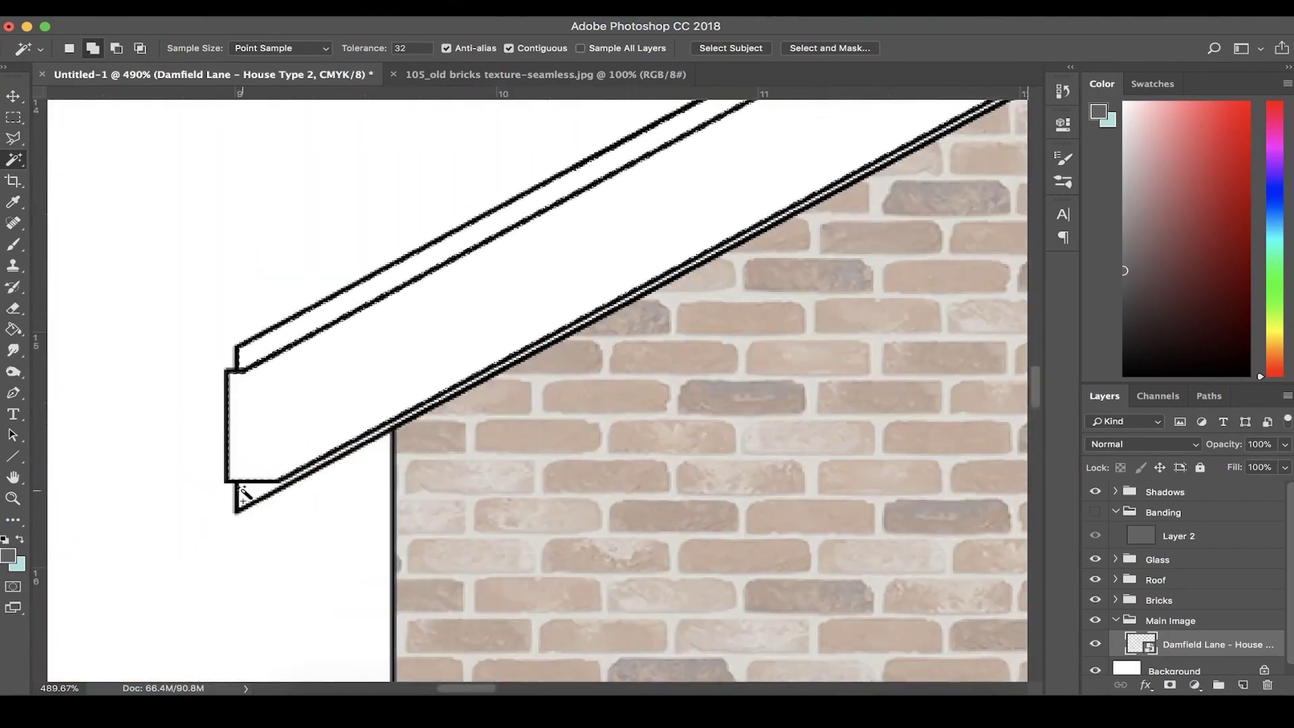
{"action": "left_click", "coordinate": [242, 492]}
Add the chimney pots and the chimney's capping bands to the selection
{"action": "scroll", "coordinate": [250, 491], "scroll_direction": "down", "scroll_amount": 6}
{"action": "scroll", "coordinate": [304, 458], "scroll_direction": "right", "scroll_amount": 12}
{"action": "scroll", "coordinate": [373, 402], "scroll_direction": "up", "scroll_amount": 12}
{"action": "left_click", "coordinate": [404, 544]}
{"action": "left_click", "coordinate": [422, 617]}
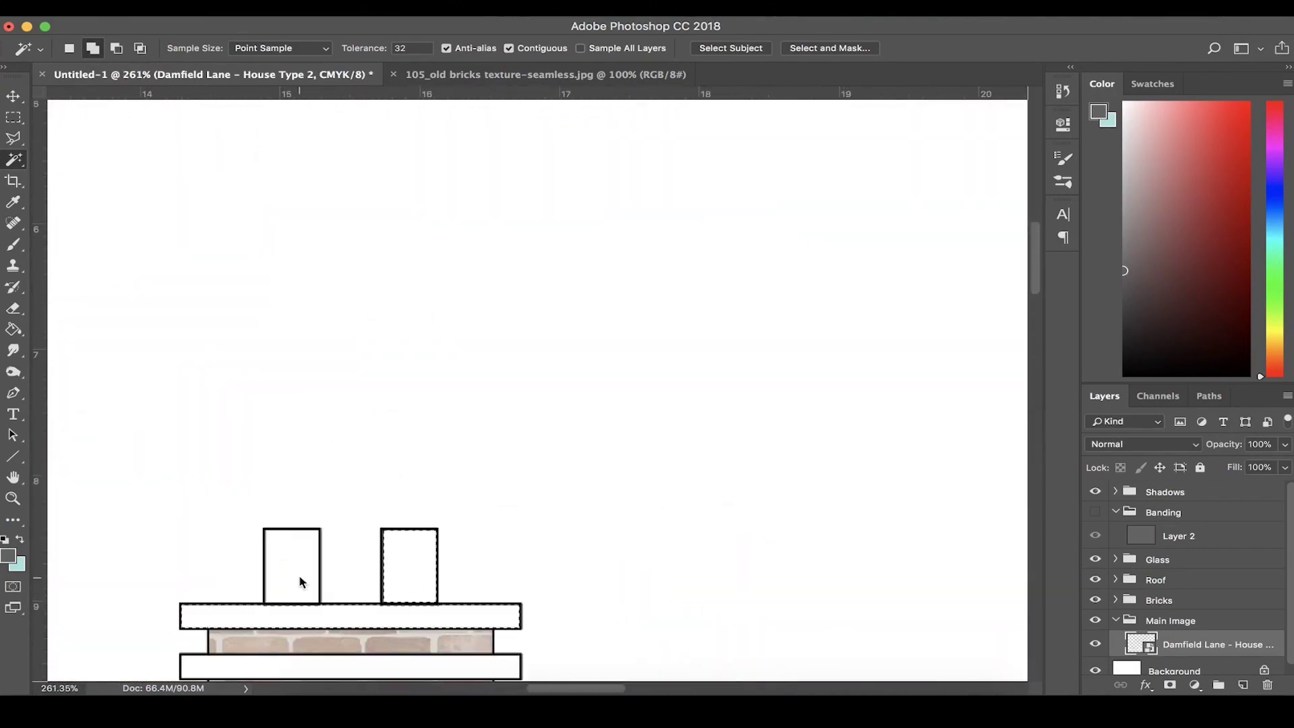
Add the plinth strips at the base of the brick walls to the selection
{"action": "scroll", "coordinate": [337, 674], "scroll_direction": "down", "scroll_amount": 15}
{"action": "scroll", "coordinate": [499, 409], "scroll_direction": "right", "scroll_amount": 12}
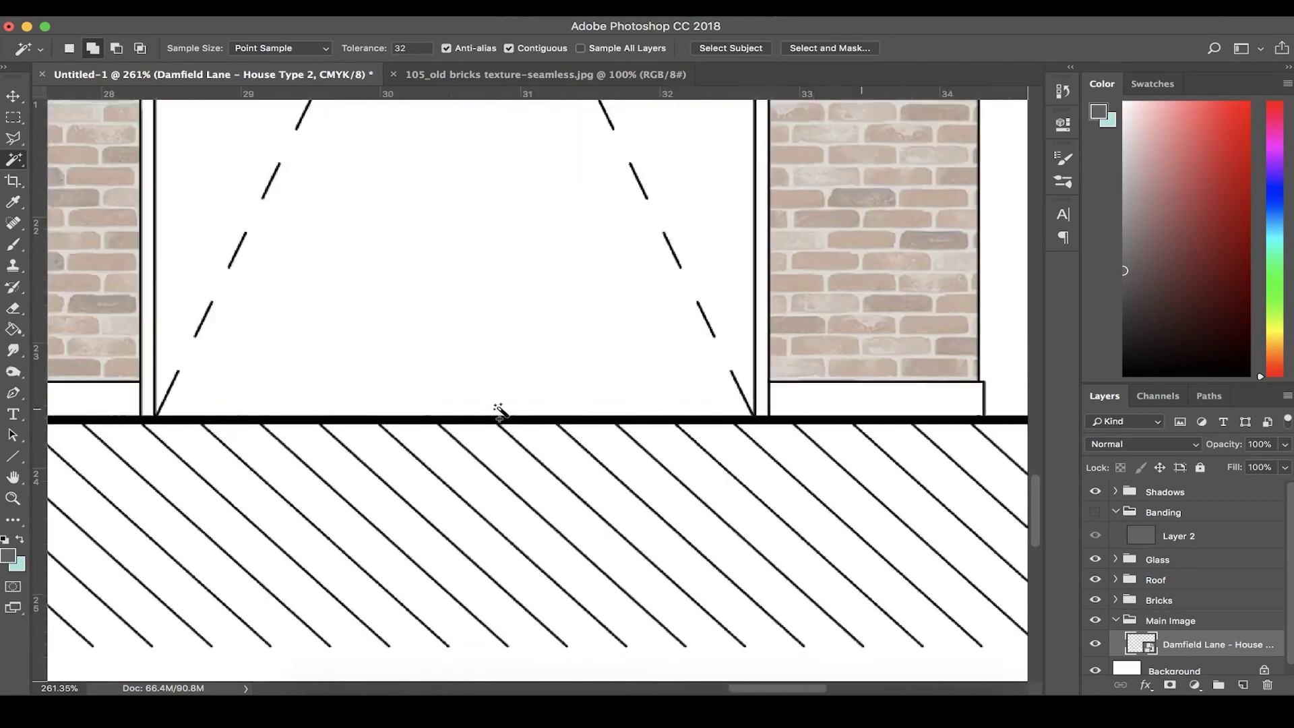
{"action": "scroll", "coordinate": [499, 412], "scroll_direction": "left", "scroll_amount": 12}
{"action": "left_click", "coordinate": [162, 416]}
{"action": "left_click", "coordinate": [899, 413]}
{"action": "scroll", "coordinate": [898, 413], "scroll_direction": "right", "scroll_amount": 15}
{"action": "left_click", "coordinate": [324, 410]}
Add the garage door's side frames and head strip to the selection
{"action": "scroll", "coordinate": [238, 426], "scroll_direction": "up", "scroll_amount": 5}
{"action": "scroll", "coordinate": [237, 427], "scroll_direction": "left", "scroll_amount": 4}
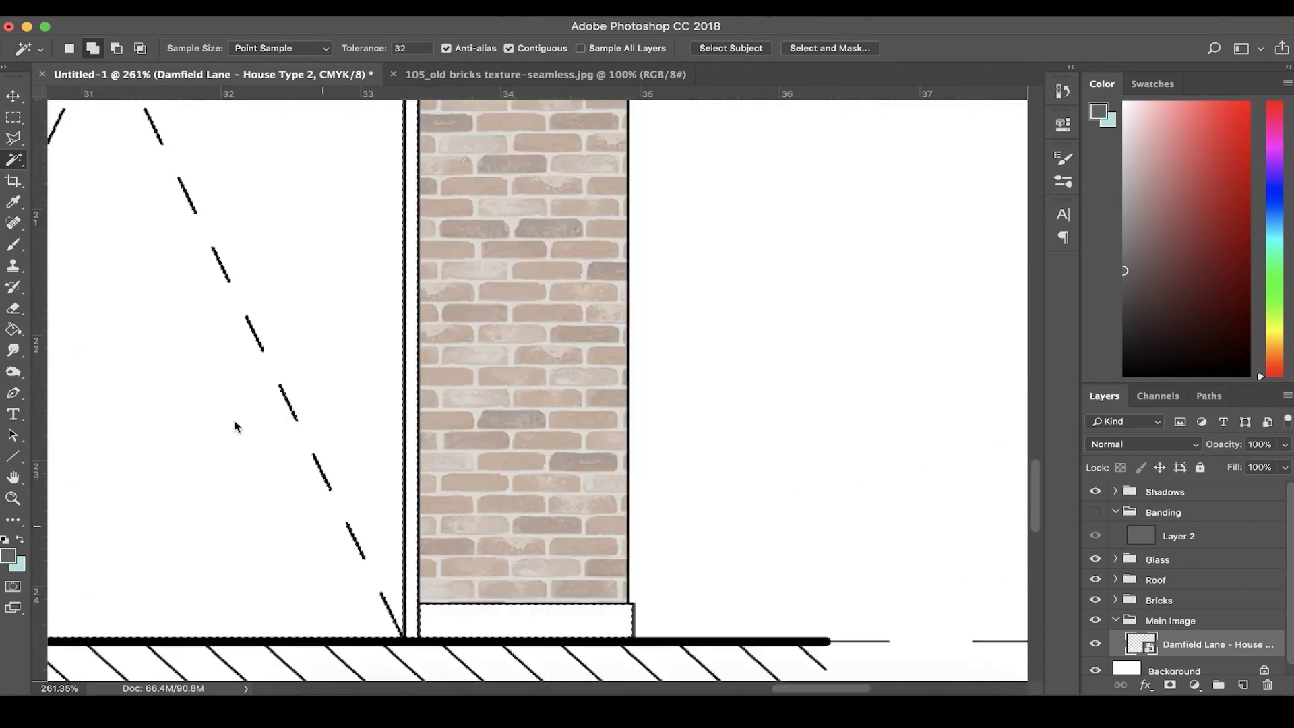
{"action": "scroll", "coordinate": [239, 434], "scroll_direction": "up", "scroll_amount": 10}
{"action": "scroll", "coordinate": [243, 442], "scroll_direction": "left", "scroll_amount": 5}
{"action": "scroll", "coordinate": [251, 455], "scroll_direction": "left", "scroll_amount": 2}
{"action": "scroll", "coordinate": [270, 463], "scroll_direction": "left", "scroll_amount": 2}
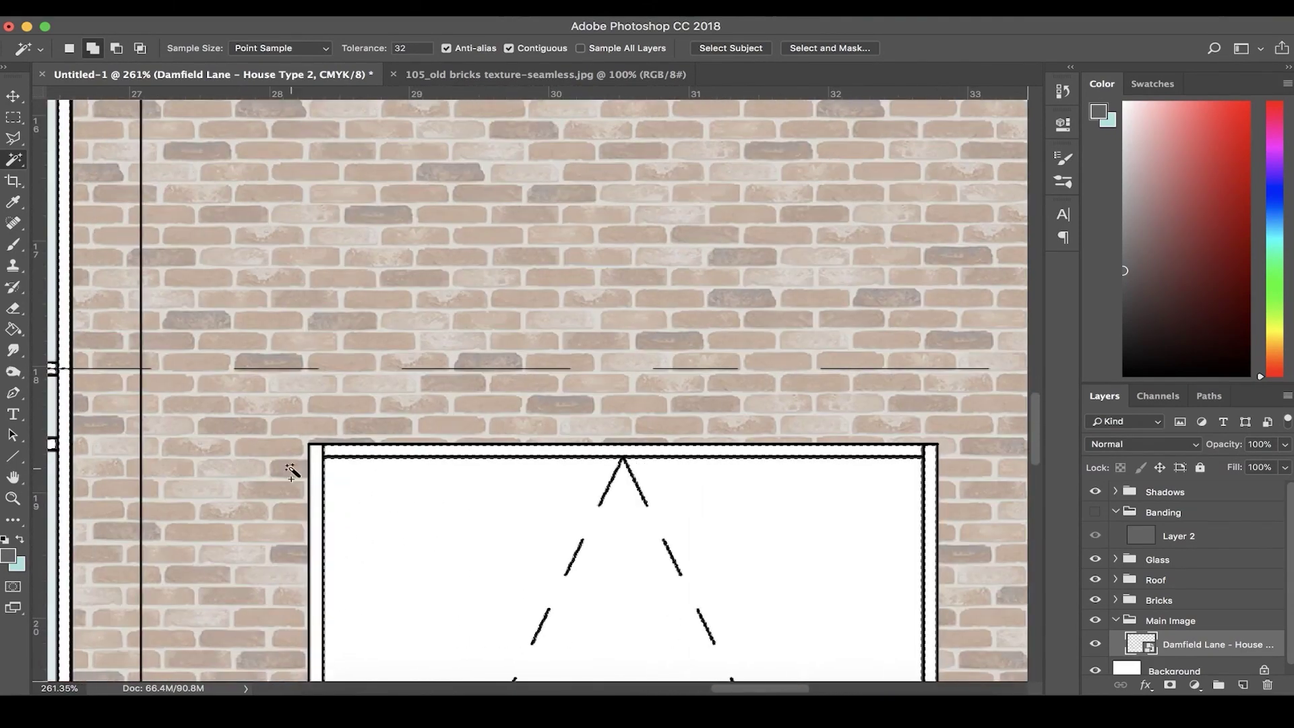
Add the dormer's fascia panel and all its window frame members to the selection
{"action": "scroll", "coordinate": [313, 459], "scroll_direction": "up", "scroll_amount": 8}
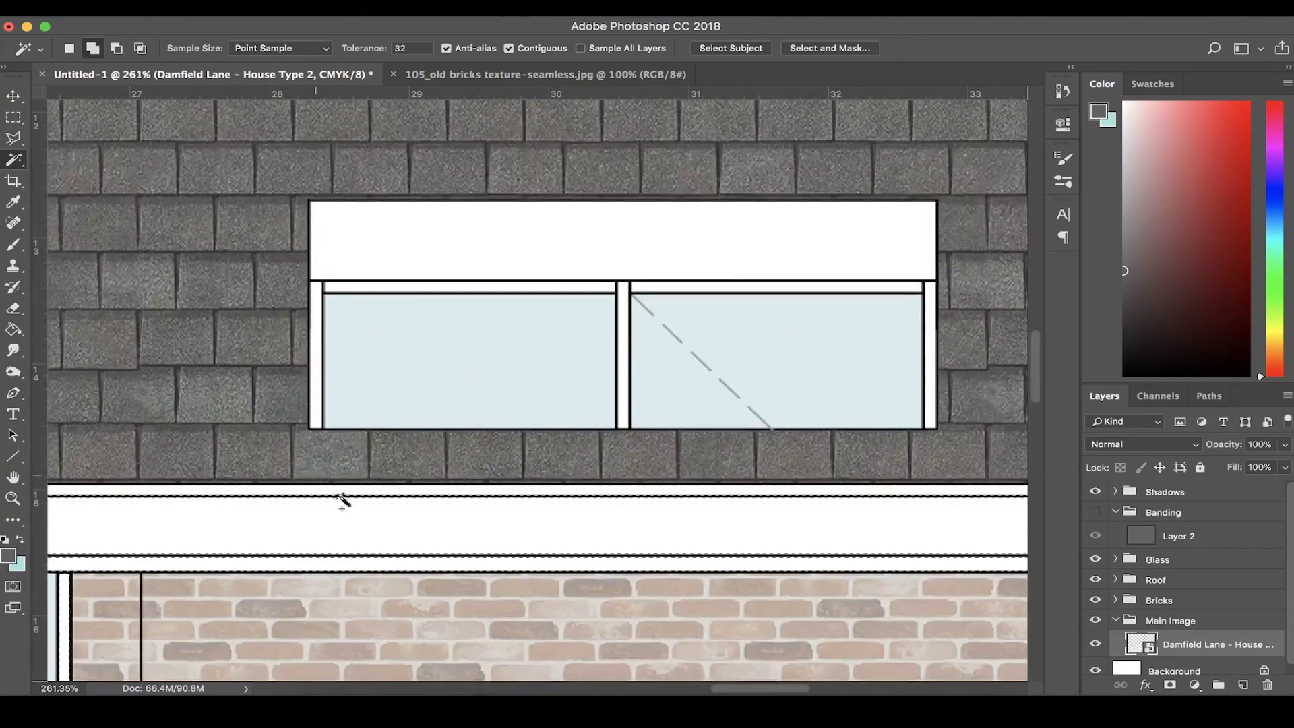
{"action": "left_click", "coordinate": [323, 283], "text": "shift"}
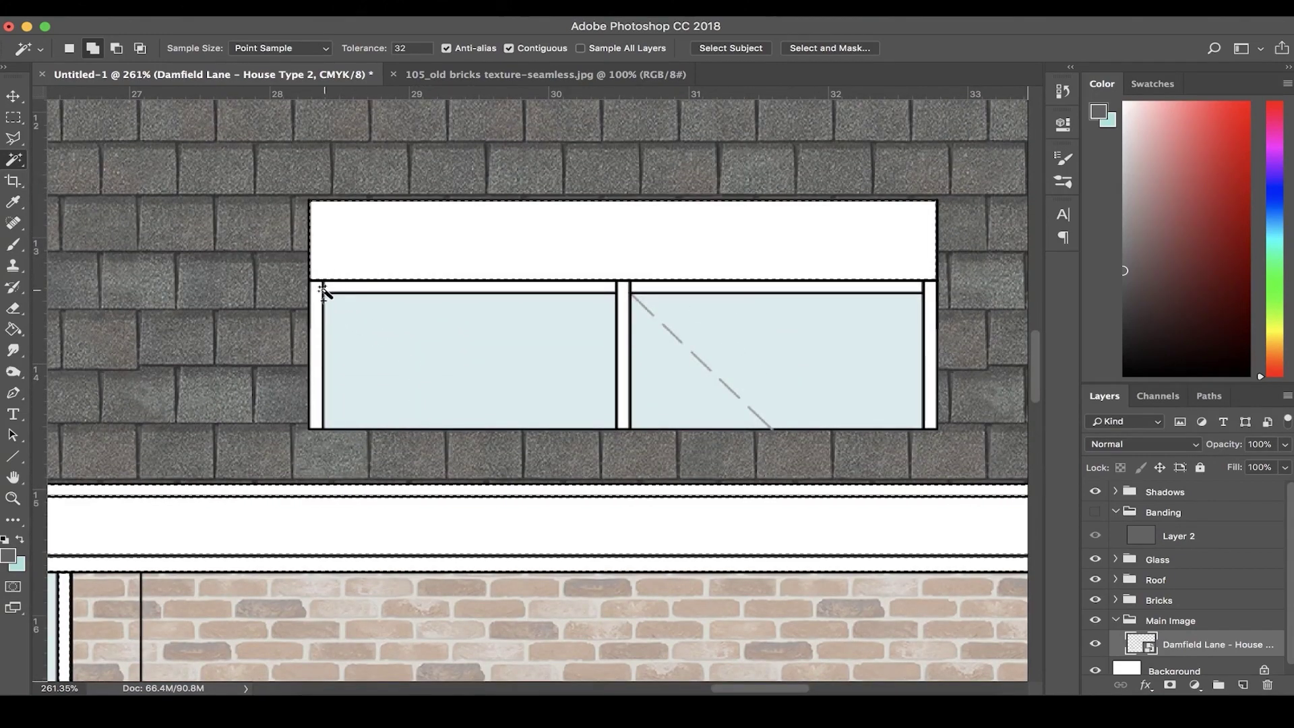
{"action": "left_click", "coordinate": [318, 293]}
{"action": "left_click", "coordinate": [337, 288]}
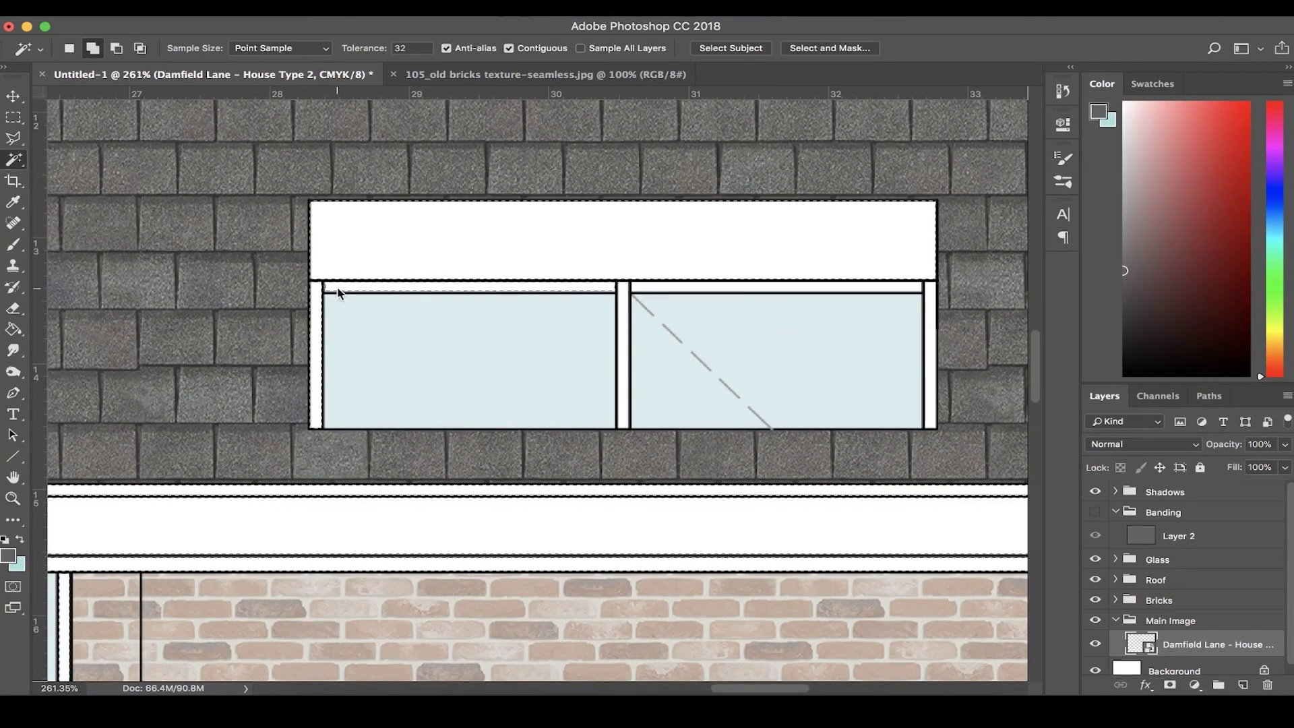
{"action": "left_click", "coordinate": [620, 317]}
{"action": "left_click", "coordinate": [658, 288]}
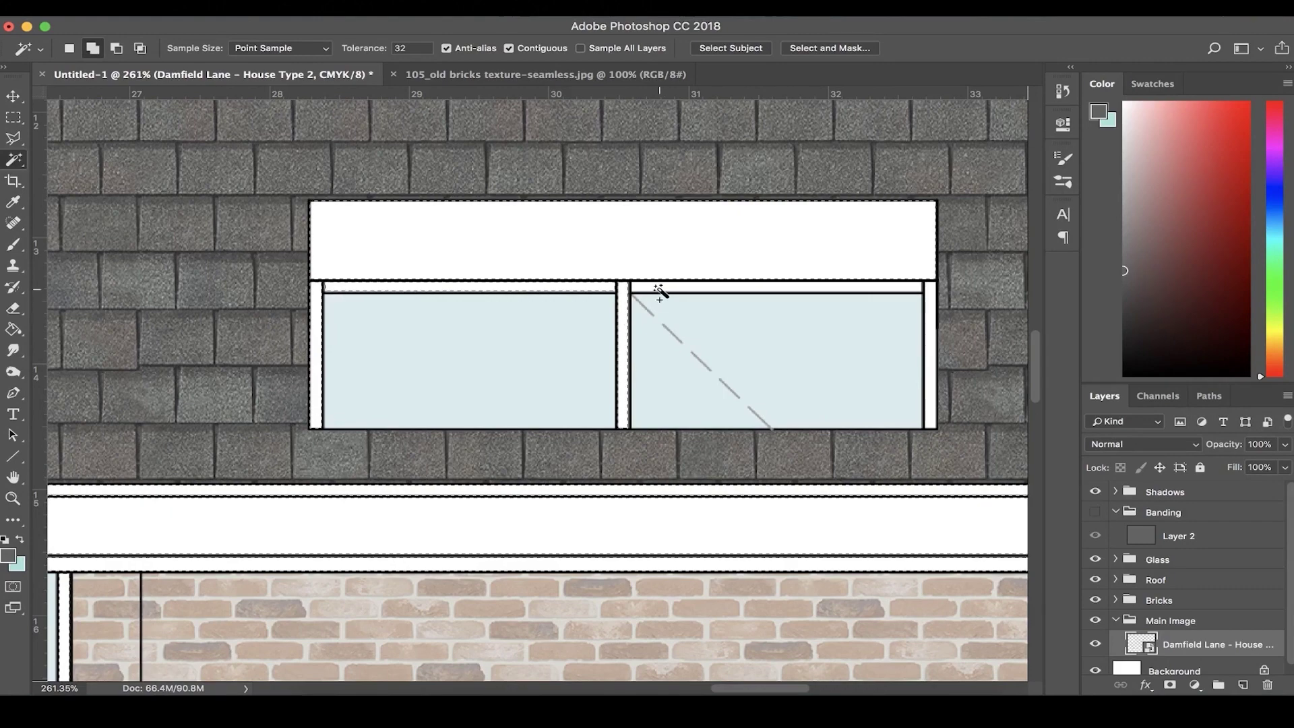
{"action": "left_click", "coordinate": [930, 314]}
Add the narrow roof edge strip and the small eaves pieces at the slate roof's right end to the selection
{"action": "scroll", "coordinate": [931, 319], "scroll_direction": "down", "scroll_amount": 5}
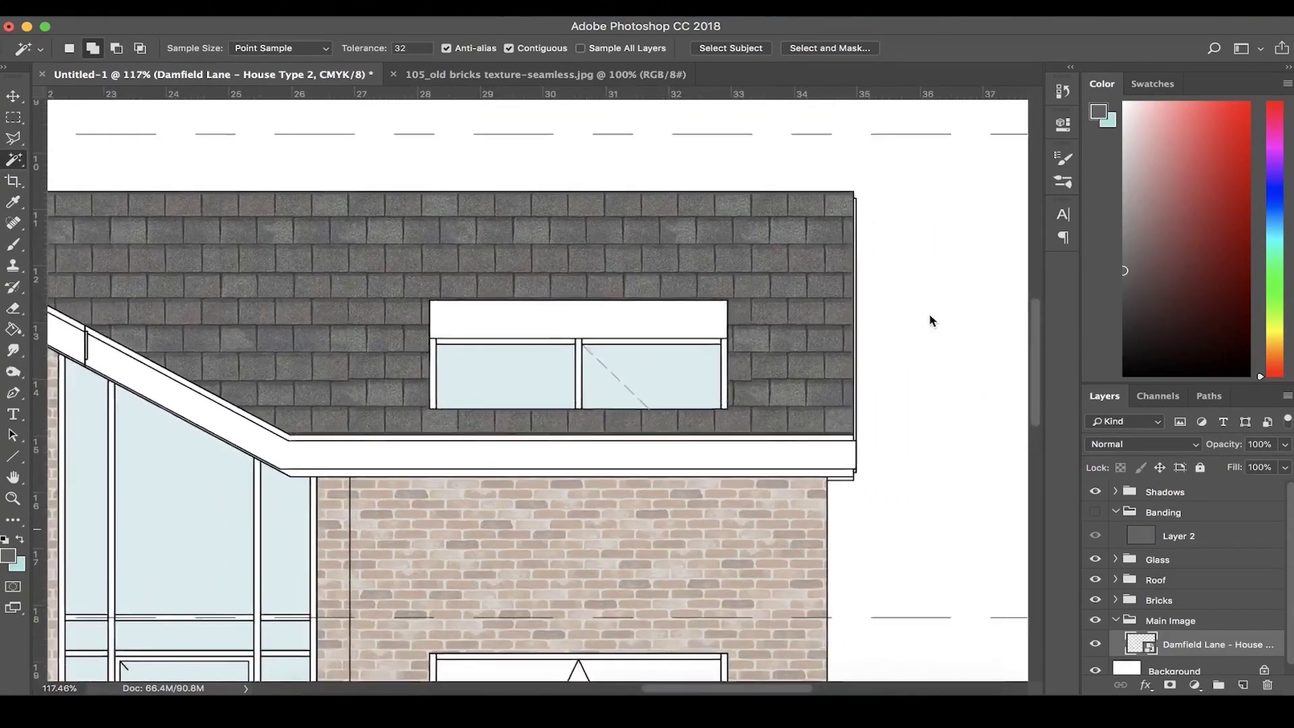
{"action": "scroll", "coordinate": [910, 497], "scroll_direction": "up", "scroll_amount": 8}
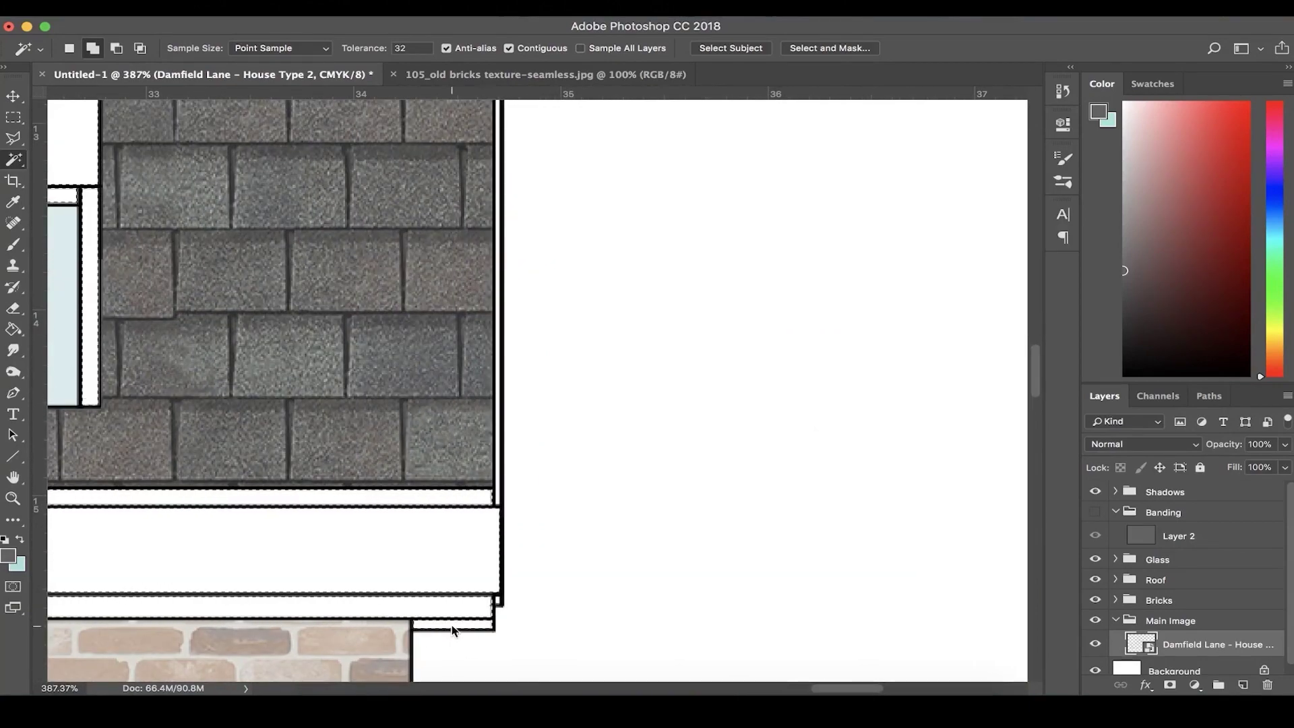
{"action": "scroll", "coordinate": [482, 447], "scroll_direction": "up", "scroll_amount": 4}
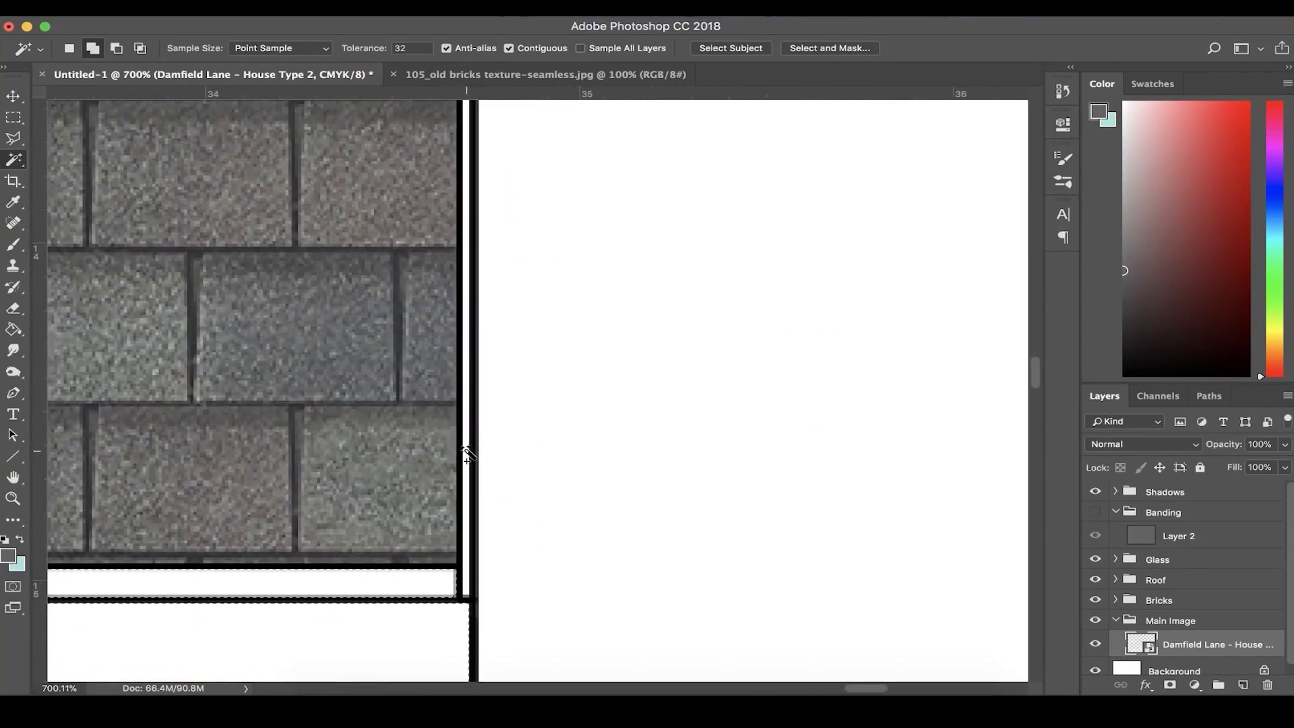
{"action": "scroll", "coordinate": [469, 456], "scroll_direction": "down", "scroll_amount": 12}
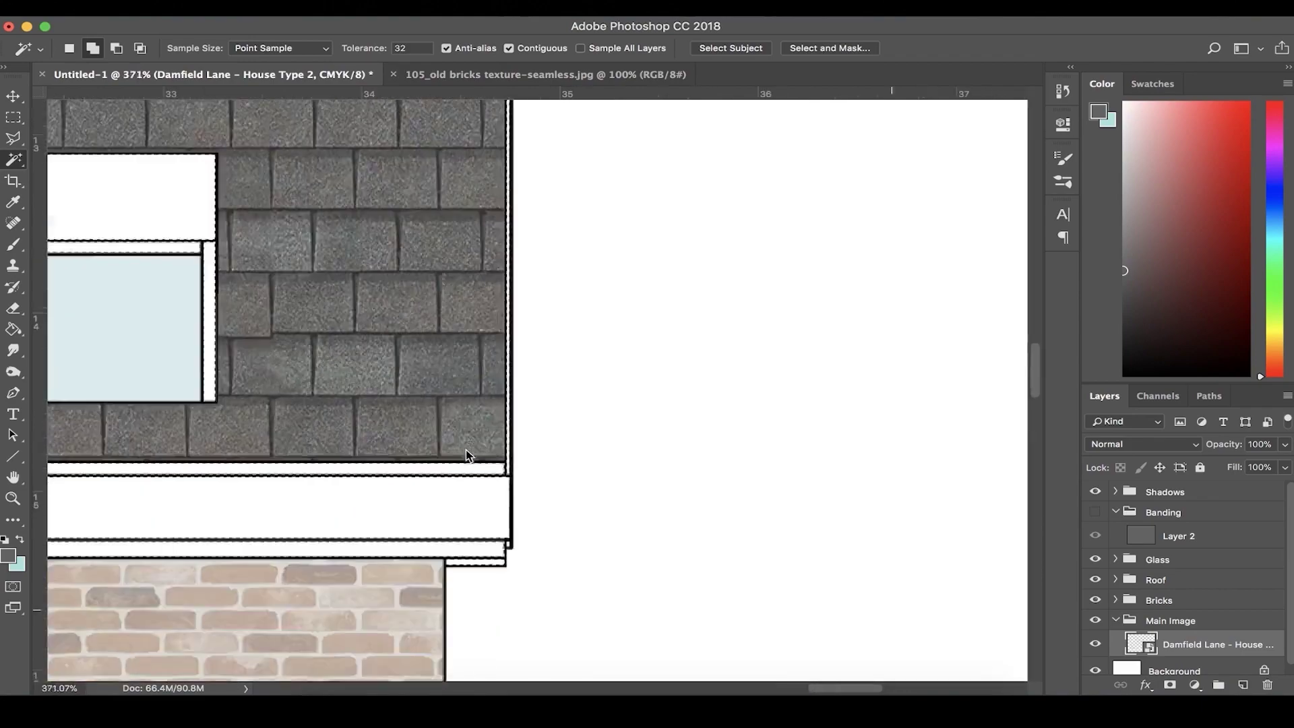
Make the Banding group visible again and mask its grey layer with the selected trim areas
{"action": "scroll", "coordinate": [466, 449], "scroll_direction": "down", "scroll_amount": 3}
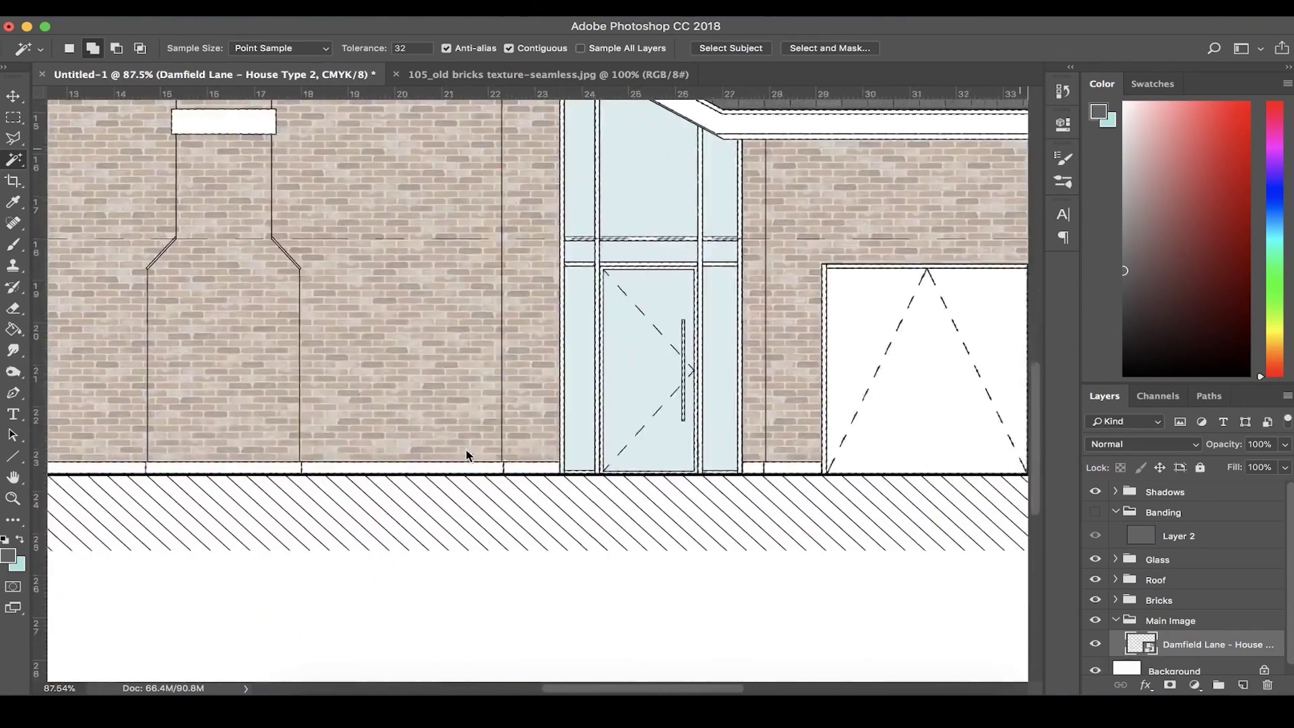
{"action": "scroll", "coordinate": [471, 458], "scroll_direction": "down", "scroll_amount": 2}
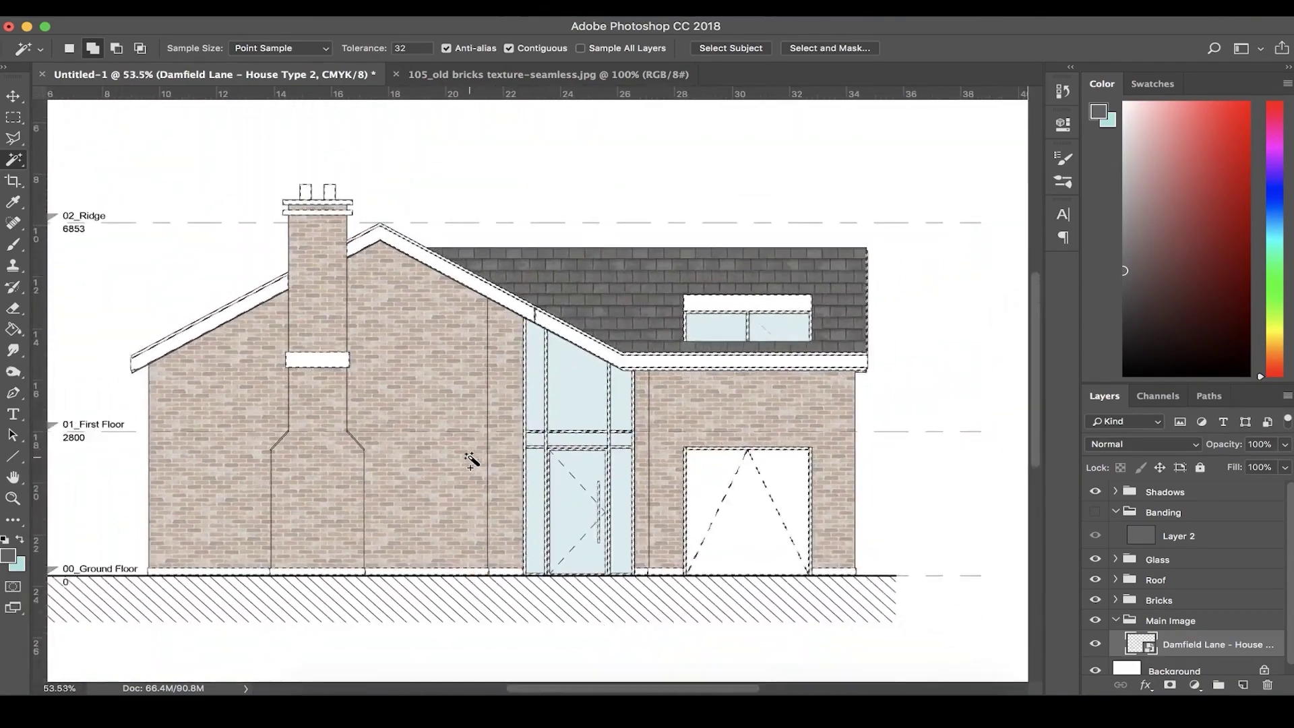
{"action": "left_click", "coordinate": [1167, 536]}
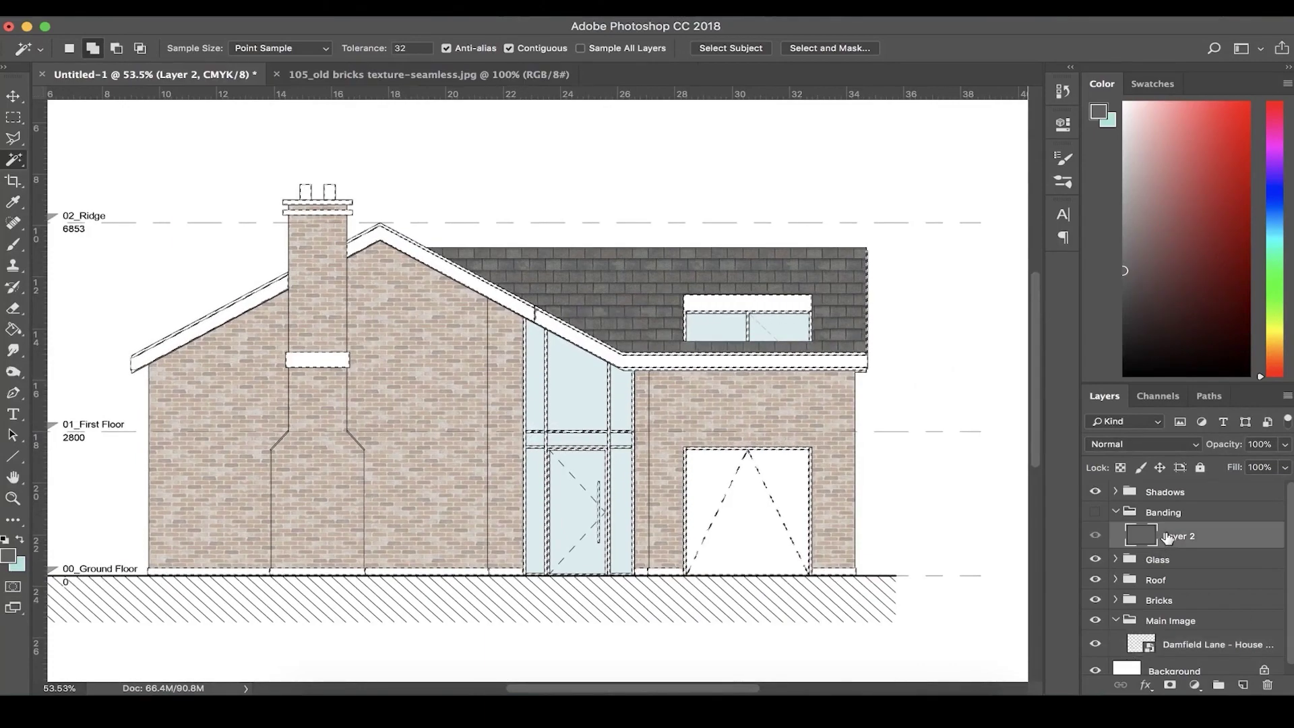
{"action": "left_click", "coordinate": [1096, 512]}
{"action": "left_click", "coordinate": [1170, 687]}
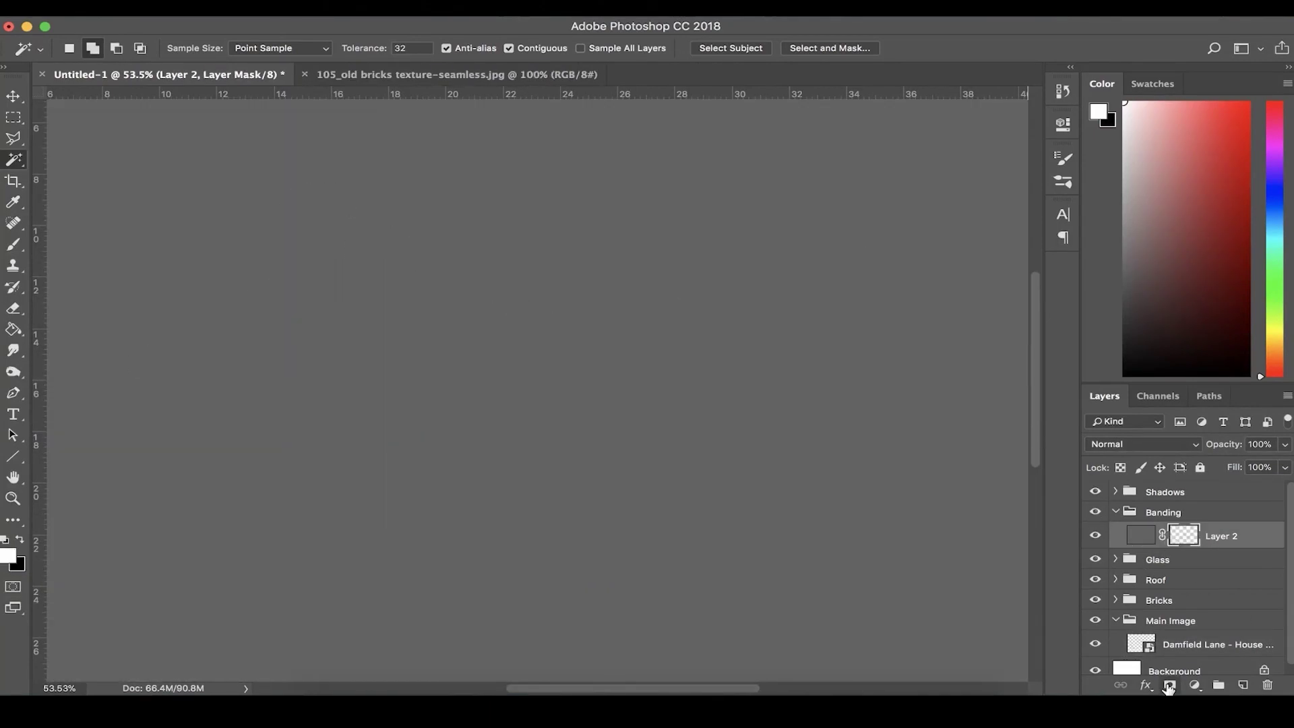
Set the masked banding layer's opacity to 50%
{"action": "left_click", "coordinate": [1284, 445]}
{"action": "left_click", "coordinate": [1266, 445]}
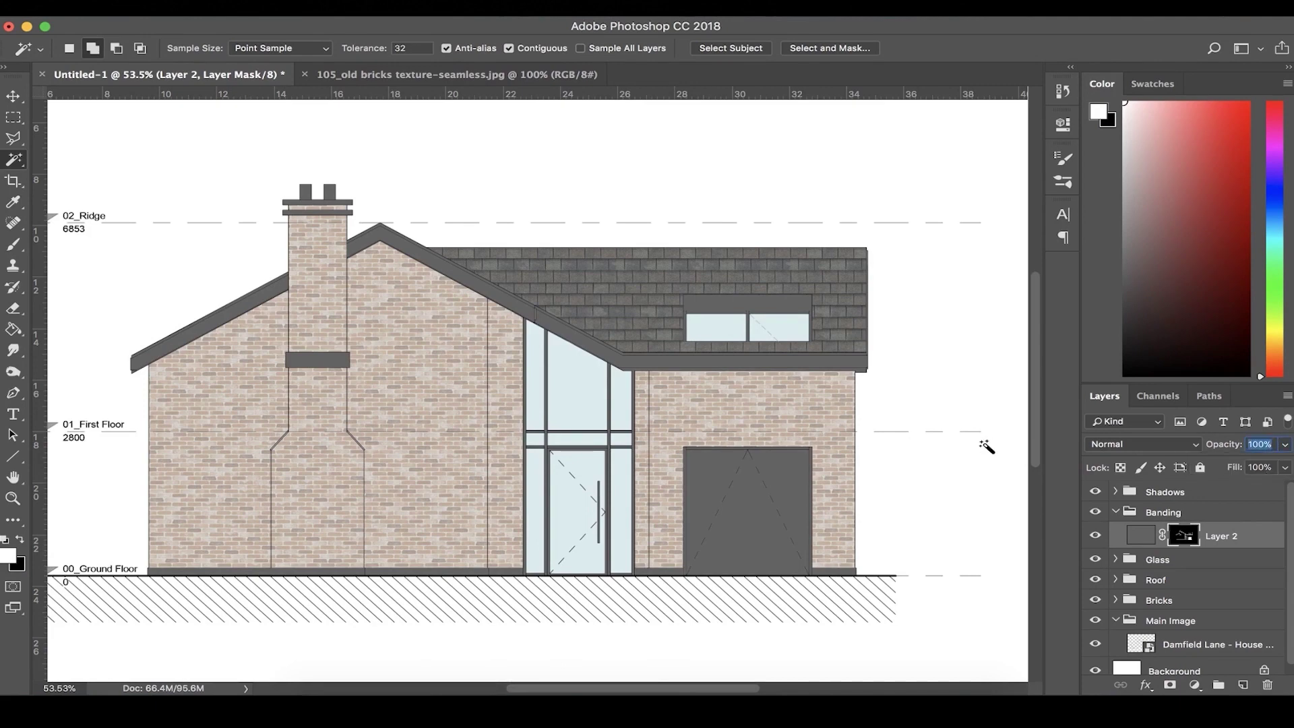
{"action": "type", "text": "50"}
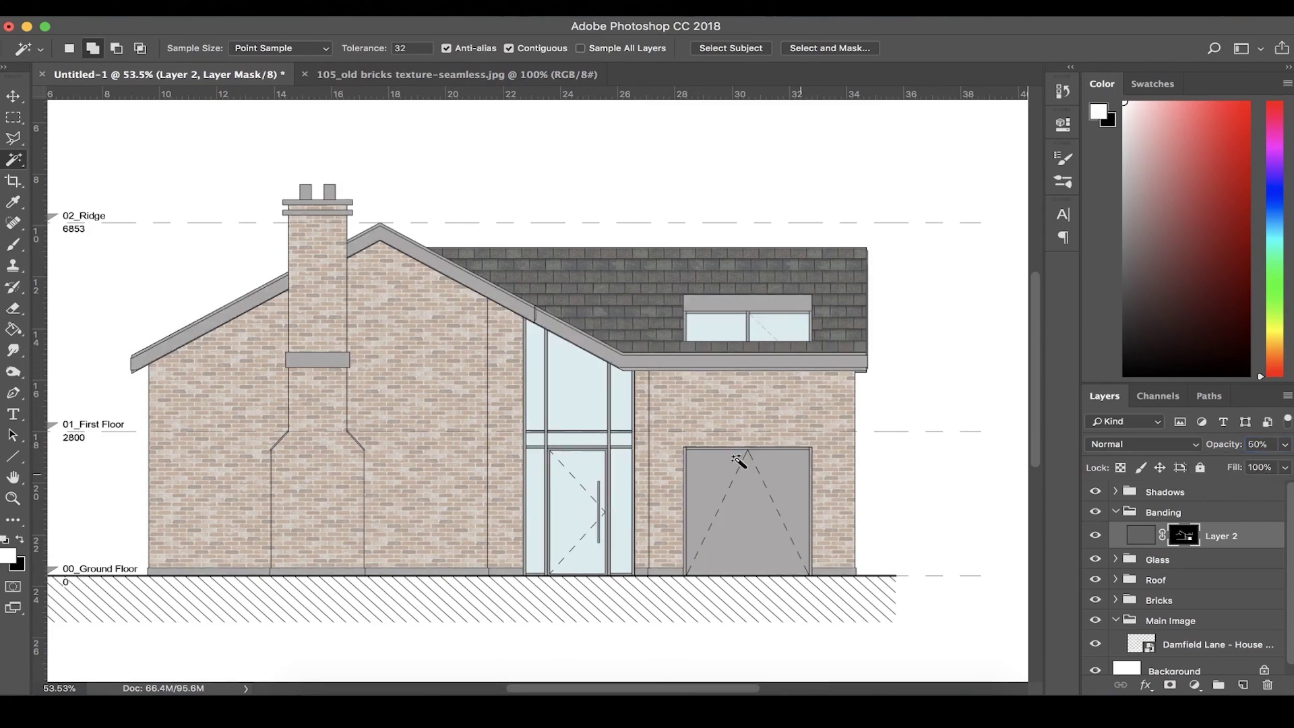
Collapse the Banding group and make the Shadows group active
{"action": "left_click", "coordinate": [1115, 513]}
{"action": "left_click", "coordinate": [1146, 496]}
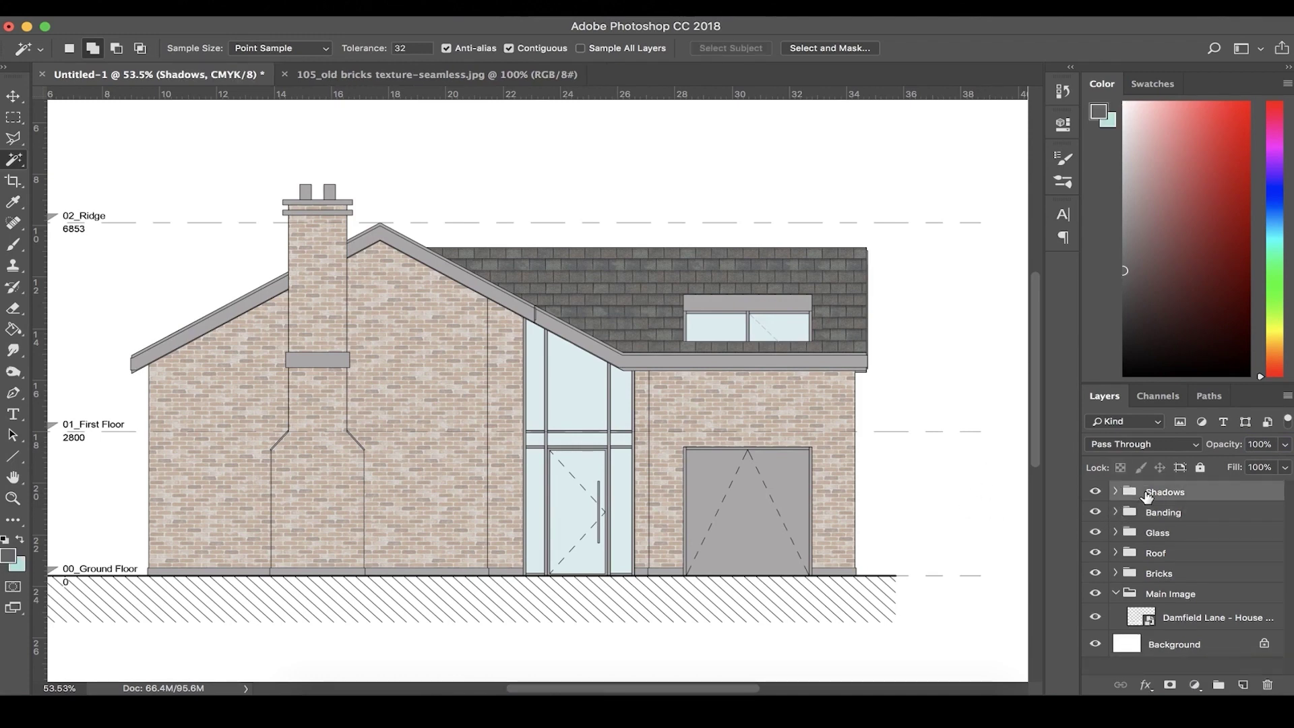
Add a new empty layer inside the Shadows group, collapse the Main Image group and make the new layer active
{"action": "left_click", "coordinate": [1243, 685]}
{"action": "left_click_drag", "start_coordinate": [1154, 498], "coordinate": [1155, 525]}
{"action": "left_click", "coordinate": [1116, 493]}
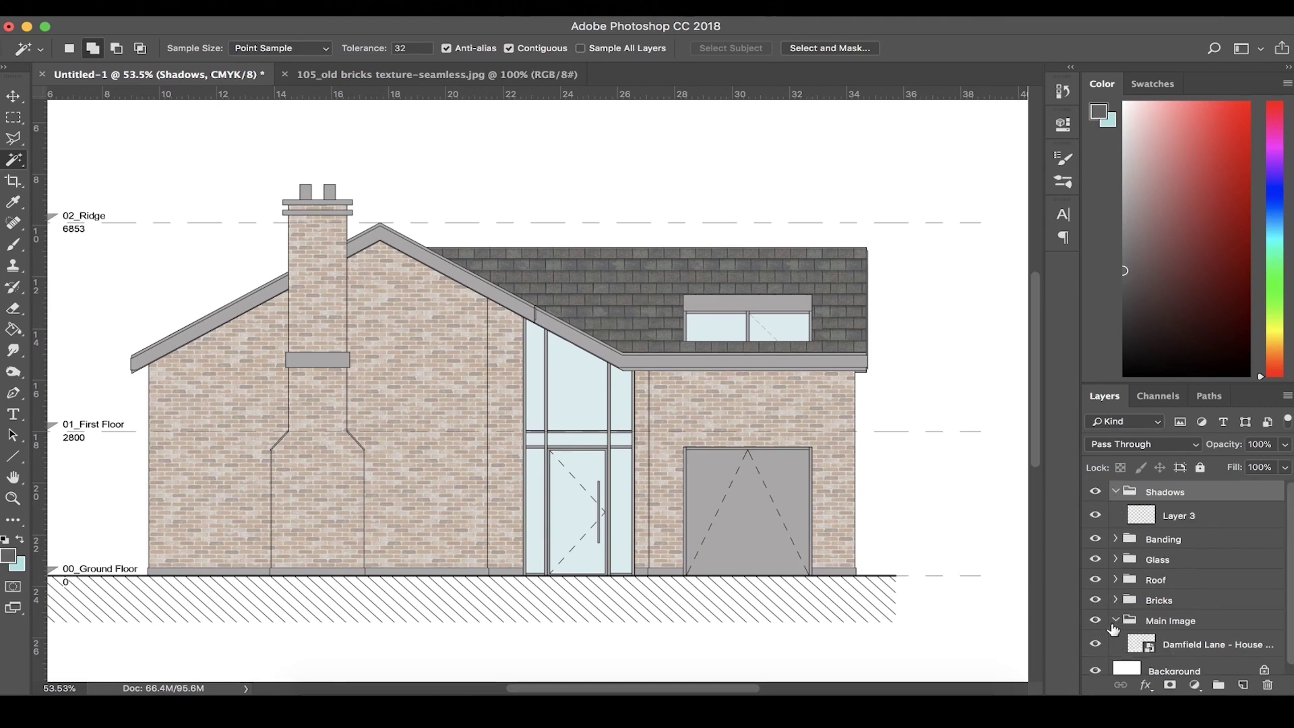
{"action": "left_click", "coordinate": [1117, 621]}
{"action": "left_click", "coordinate": [1140, 518]}
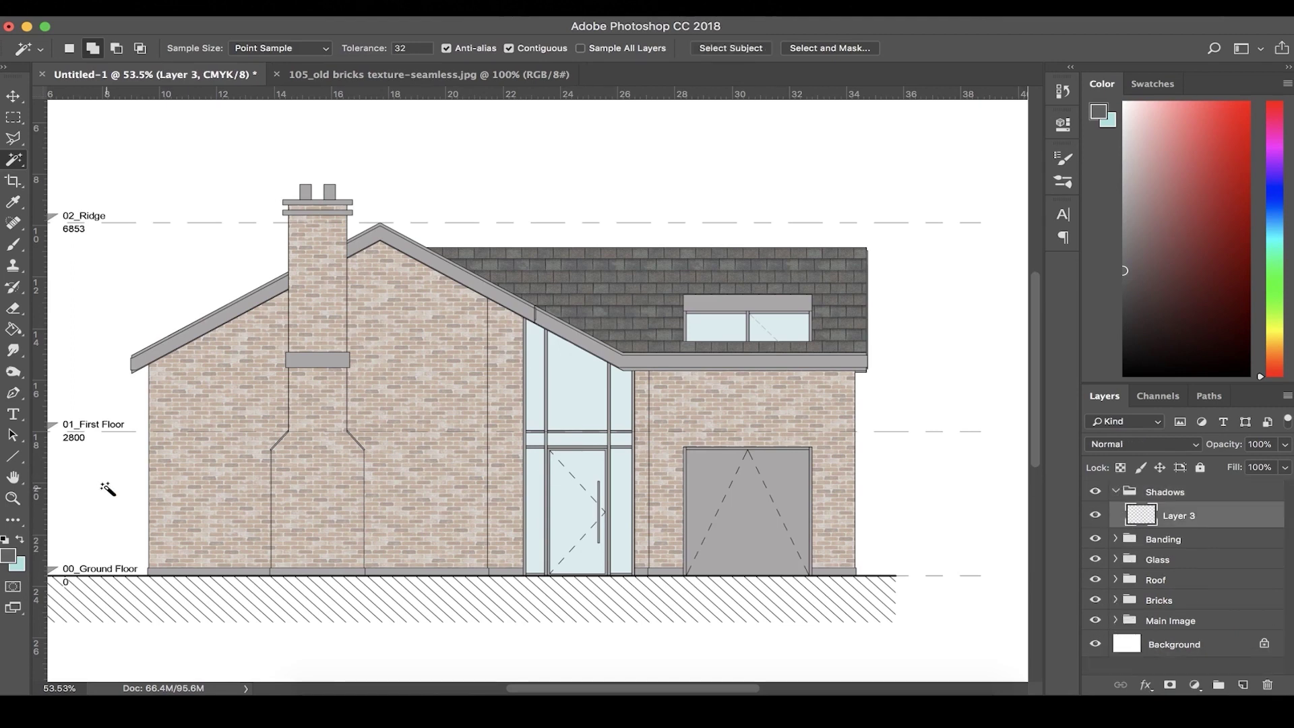
{"action": "left_click", "coordinate": [12, 330]}
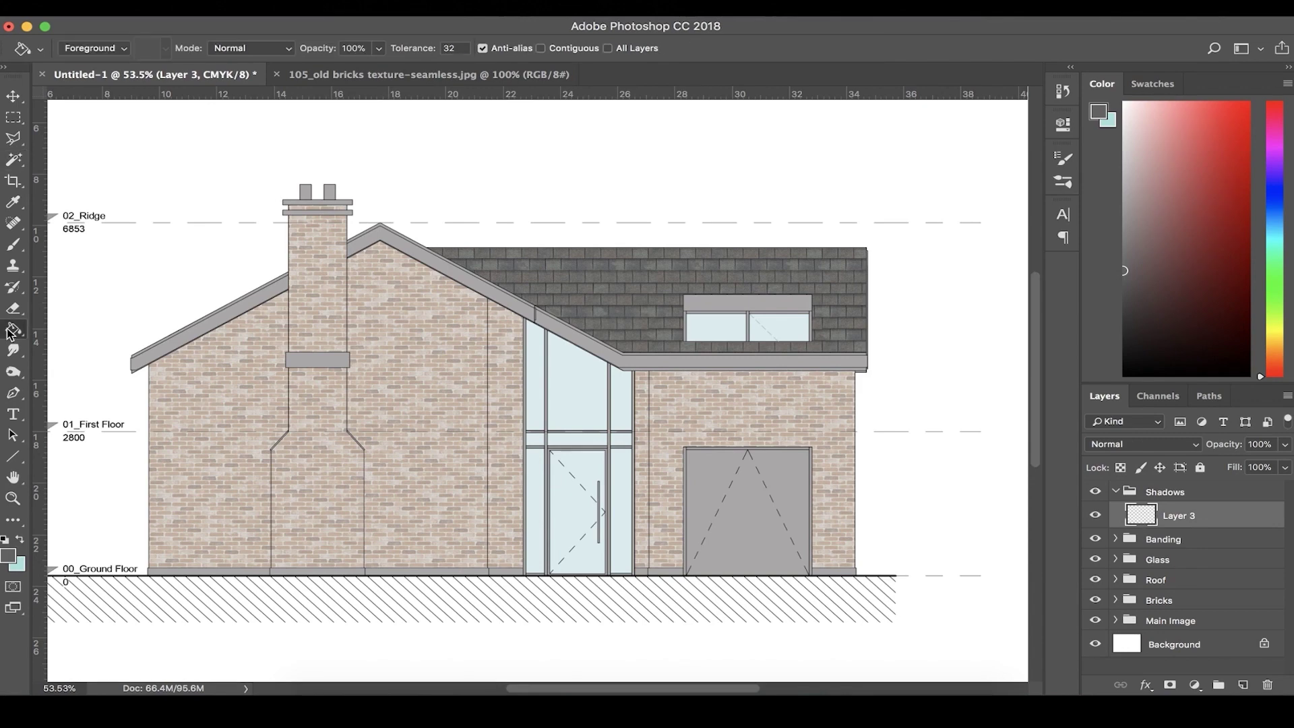
{"action": "left_click", "coordinate": [612, 444]}
{"action": "left_click", "coordinate": [1283, 445]}
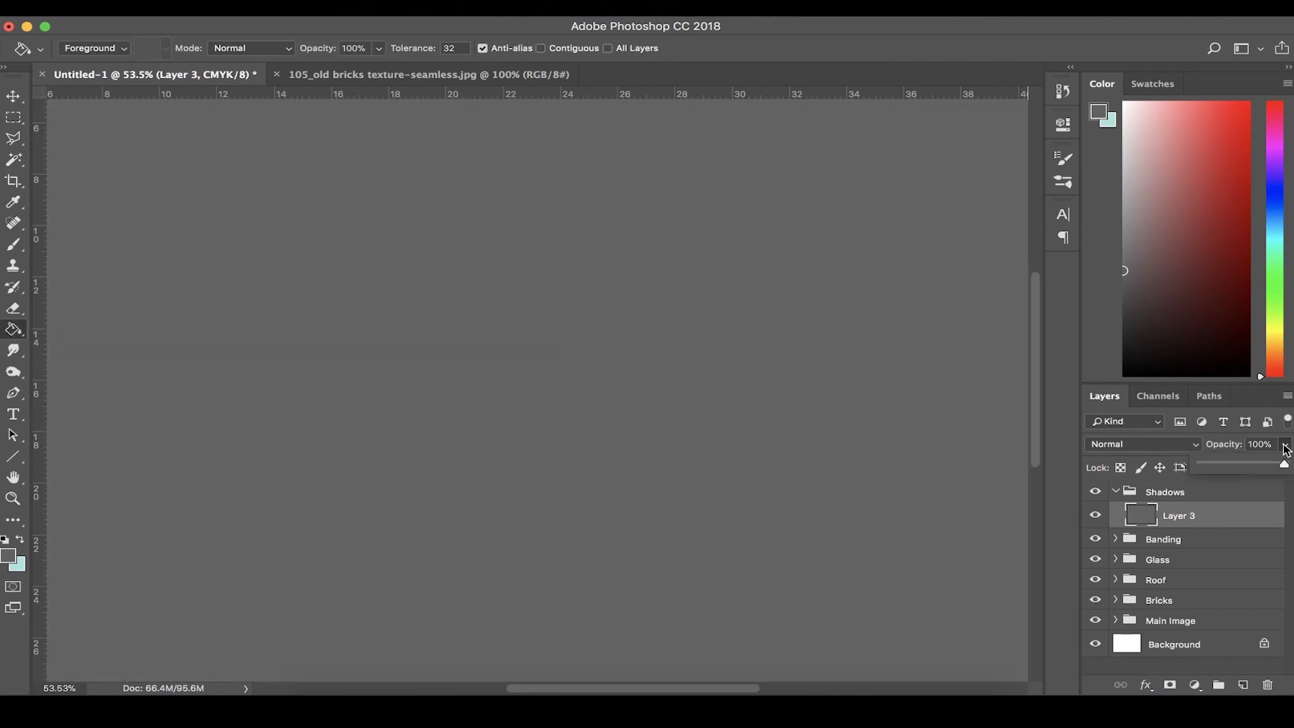
{"action": "key", "text": "super+z"}
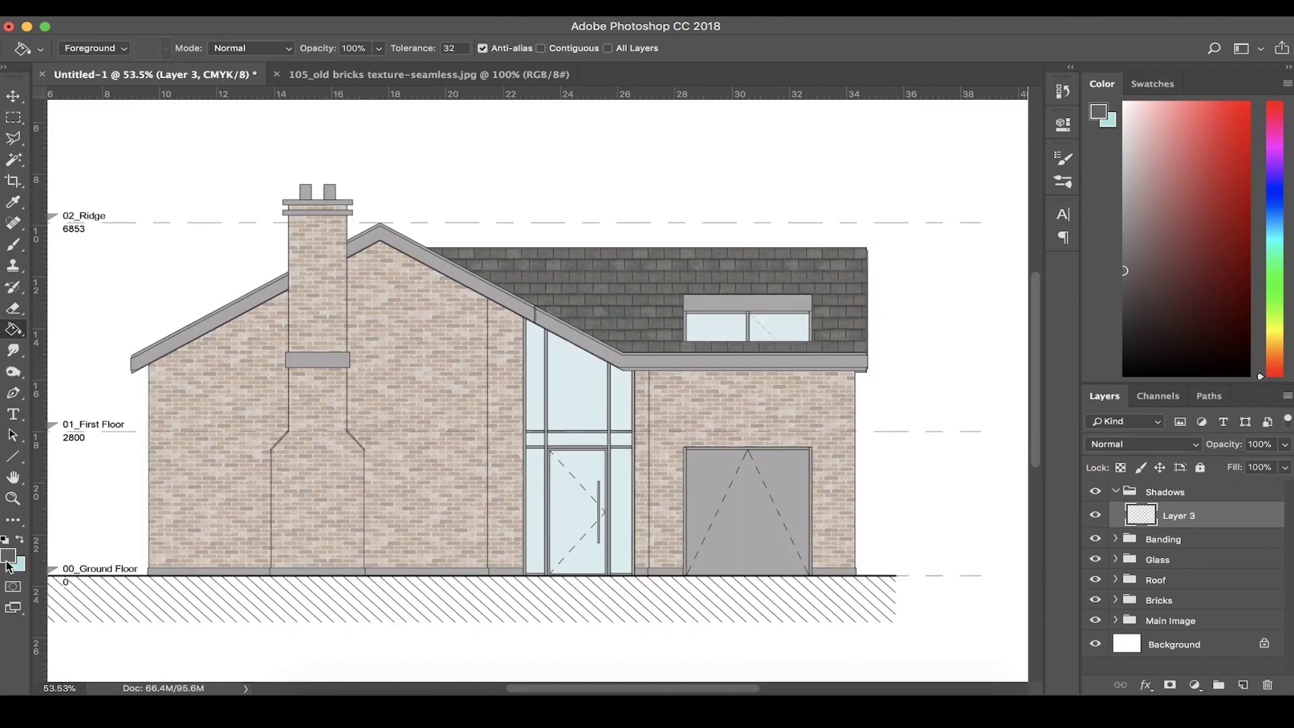
Set the foreground colour to black and fill the new Shadows layer with it
{"action": "left_click", "coordinate": [8, 559]}
{"action": "left_click_drag", "start_coordinate": [871, 424], "coordinate": [789, 489]}
{"action": "key", "text": "Return"}
{"action": "left_click", "coordinate": [515, 548]}
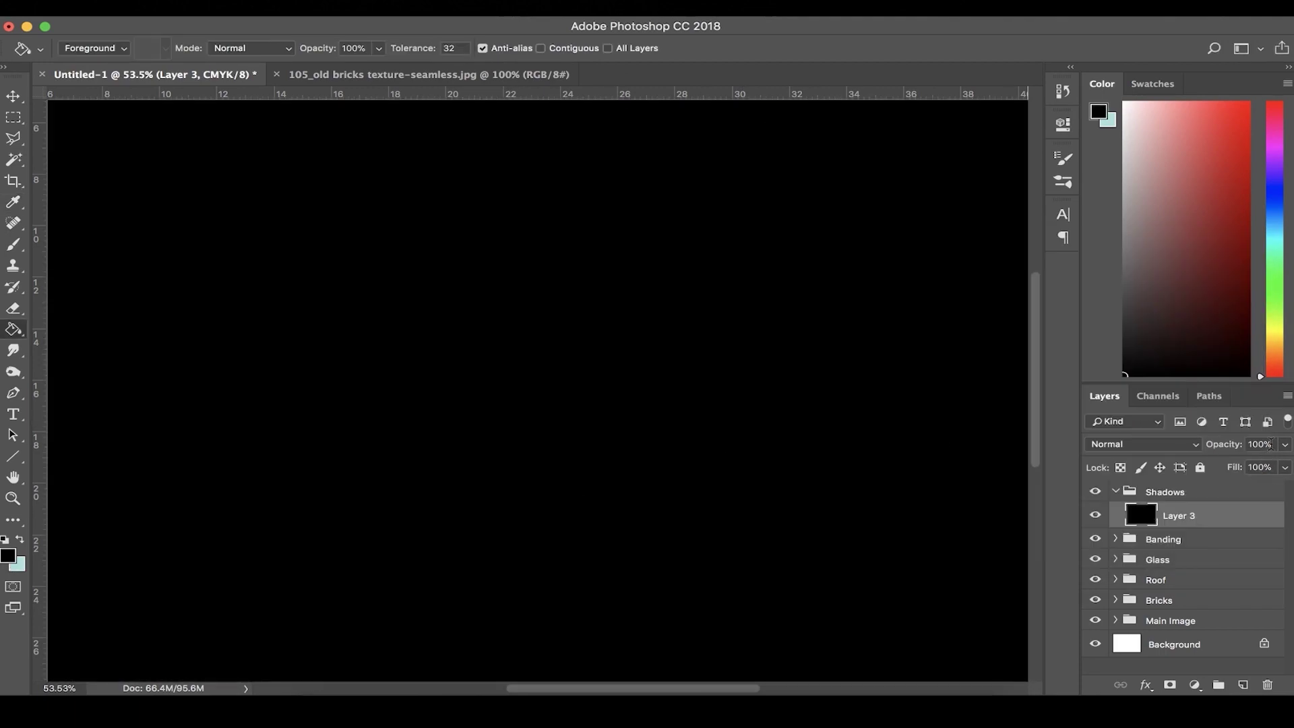
Set the black shadow layer's opacity to 10%
{"action": "left_click_drag", "start_coordinate": [1272, 445], "coordinate": [728, 443]}
{"action": "type", "text": "10"}
{"action": "key", "text": "Return"}
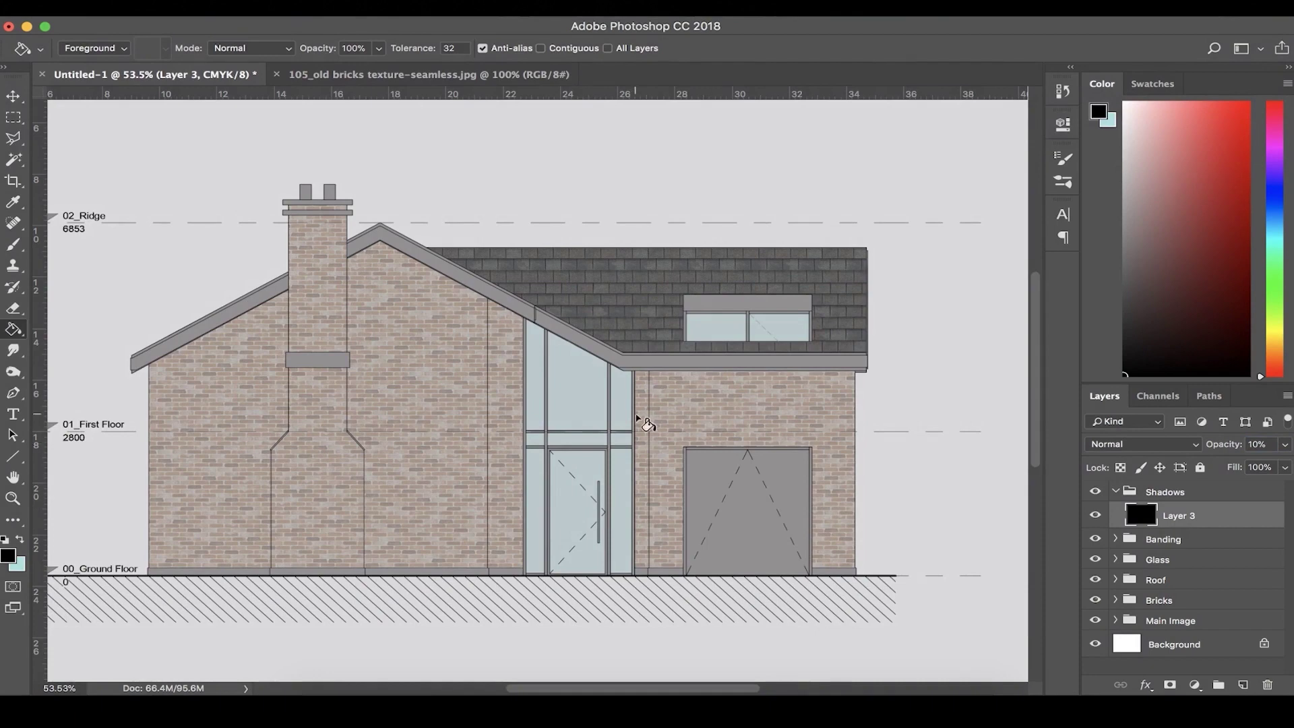
Add a layer mask to the shadow layer and fill the mask with black to hide the shading
{"action": "left_click", "coordinate": [1170, 685]}
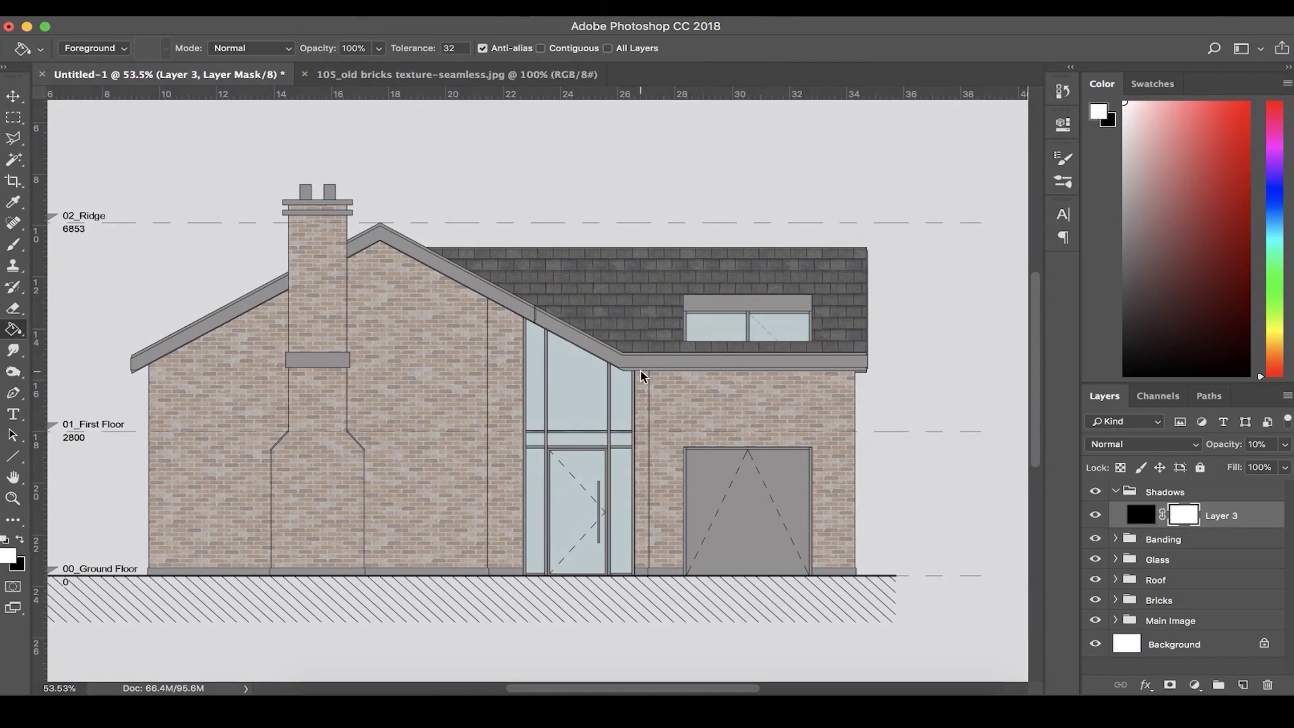
{"action": "left_click", "coordinate": [22, 539]}
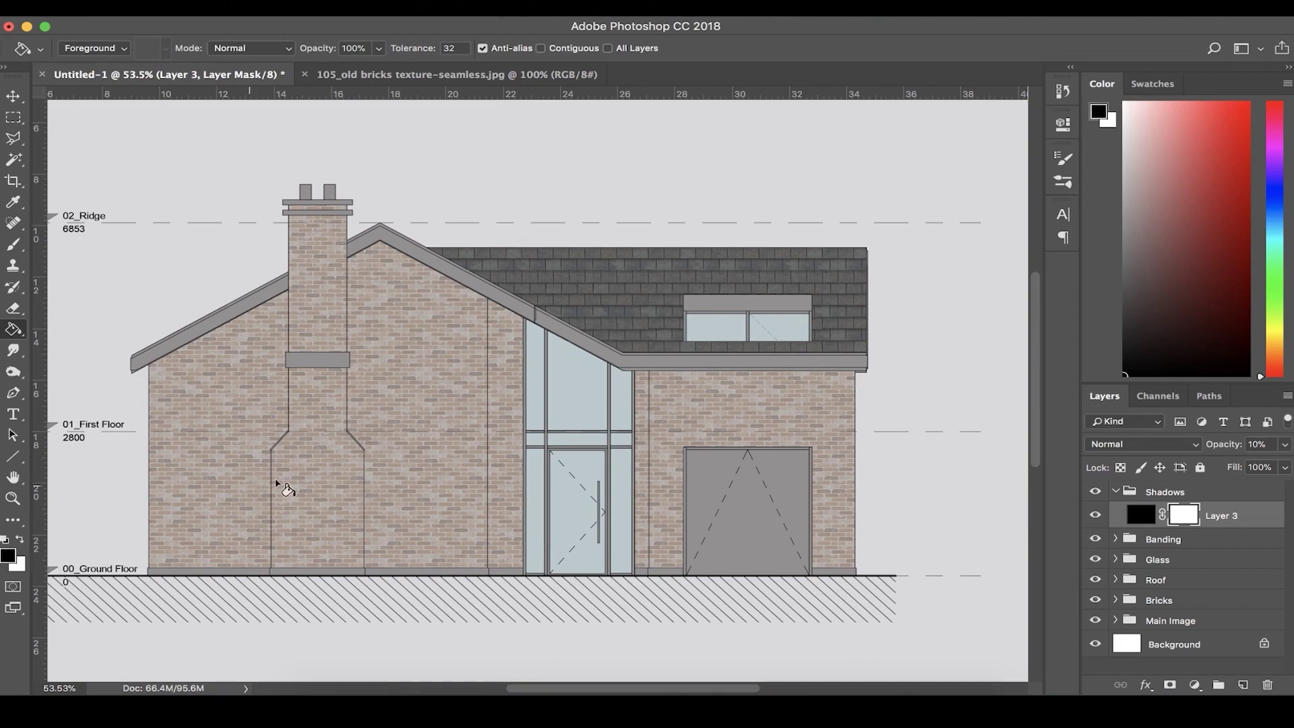
{"action": "left_click", "coordinate": [297, 477]}
Start a polygonal lasso outline at the top of the brick line beside the glazing, following the sloping eaves' underside to its lower corner
{"action": "scroll", "coordinate": [745, 381], "scroll_direction": "up", "scroll_amount": 8}
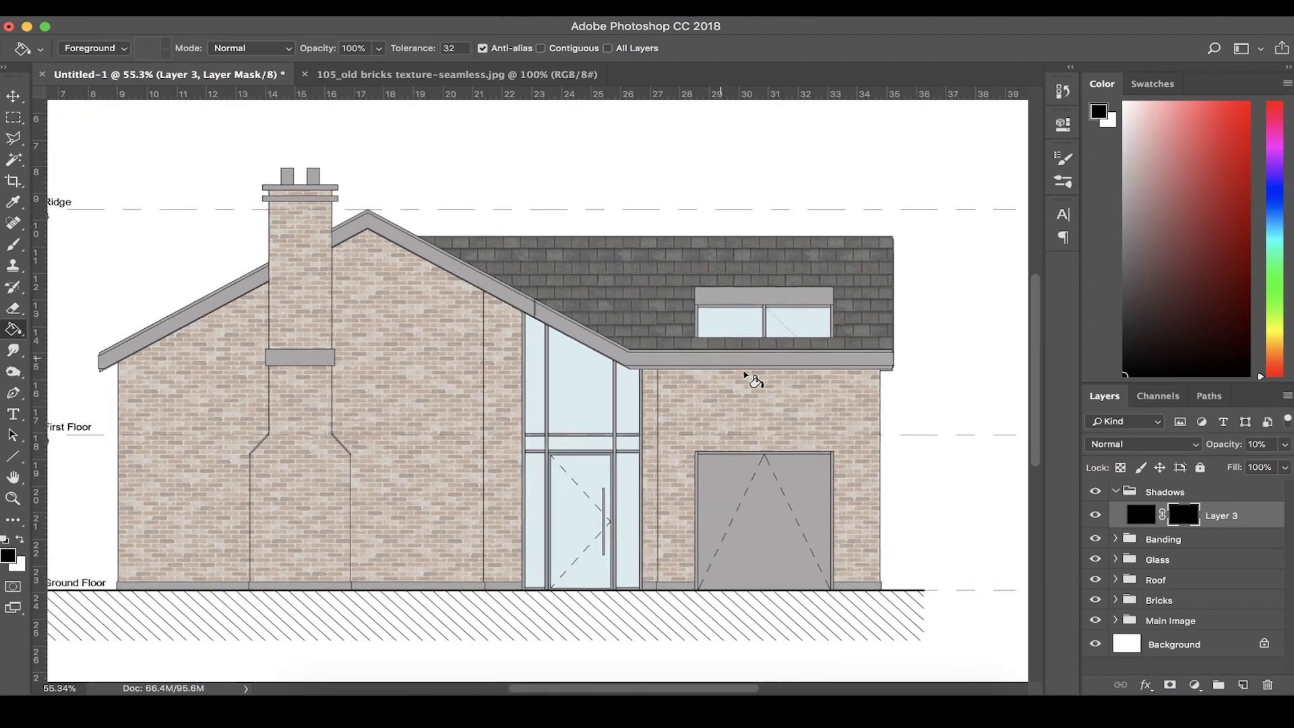
{"action": "scroll", "coordinate": [745, 381], "scroll_direction": "up", "scroll_amount": 5}
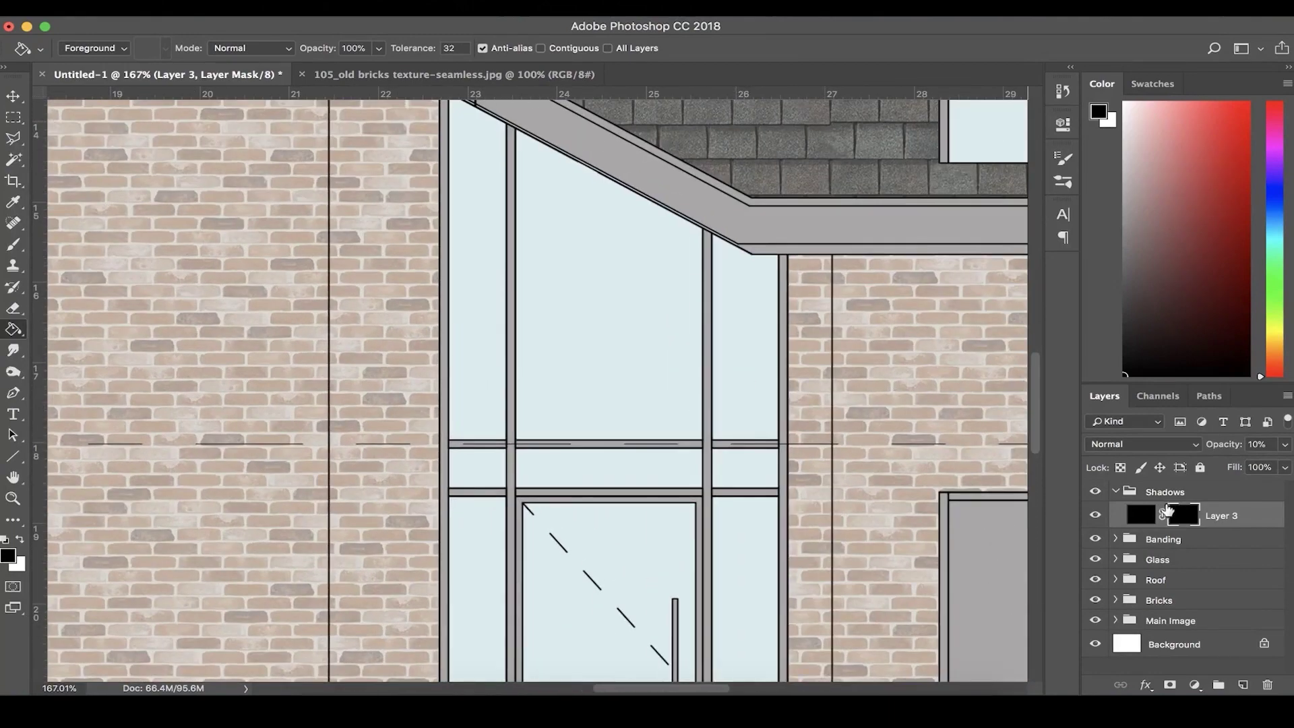
{"action": "scroll", "coordinate": [419, 266], "scroll_direction": "up", "scroll_amount": 4}
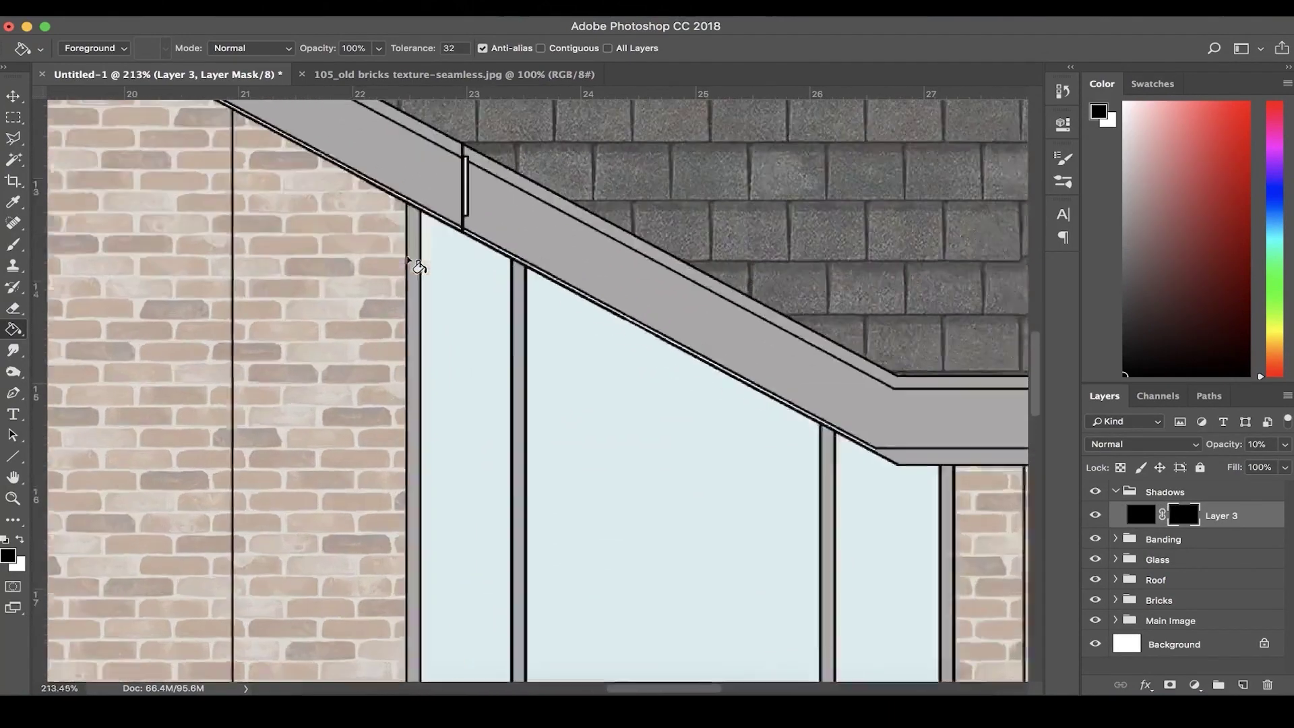
{"action": "scroll", "coordinate": [340, 297], "scroll_direction": "up", "scroll_amount": 3}
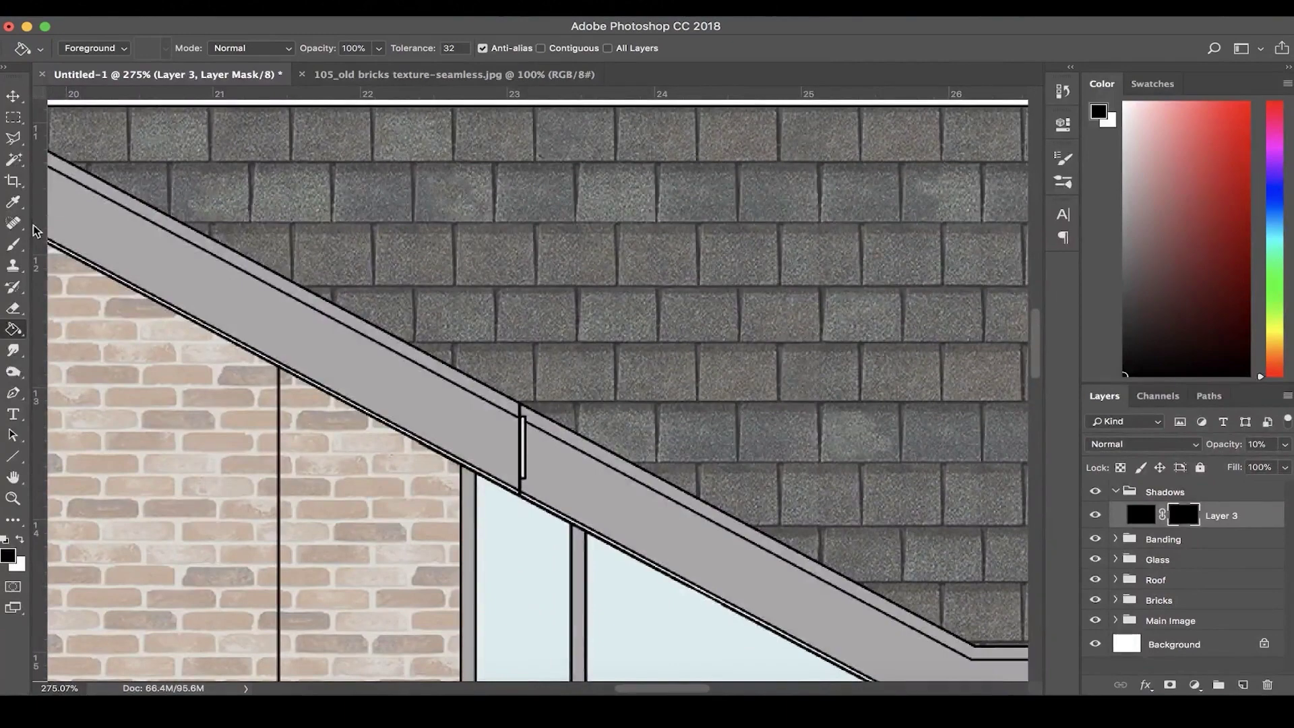
{"action": "left_click", "coordinate": [12, 139]}
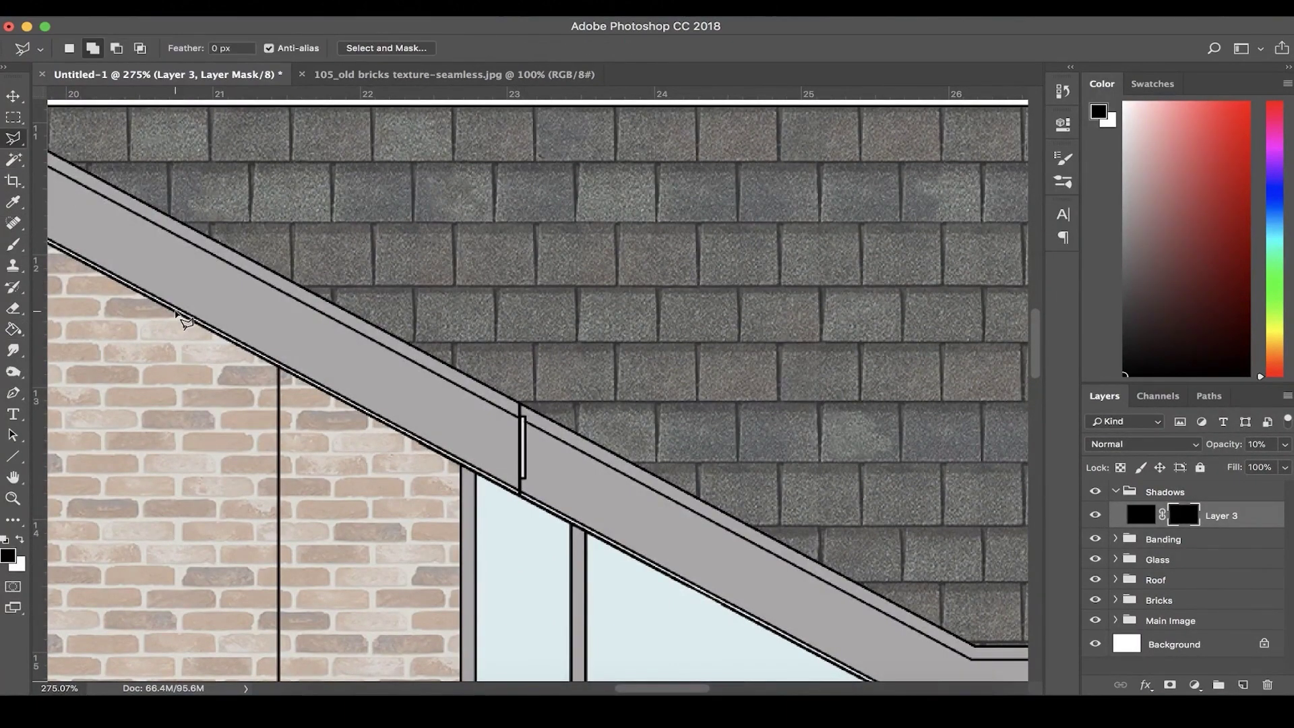
{"action": "scroll", "coordinate": [179, 315], "scroll_direction": "up", "scroll_amount": 1}
{"action": "left_click", "coordinate": [238, 365]}
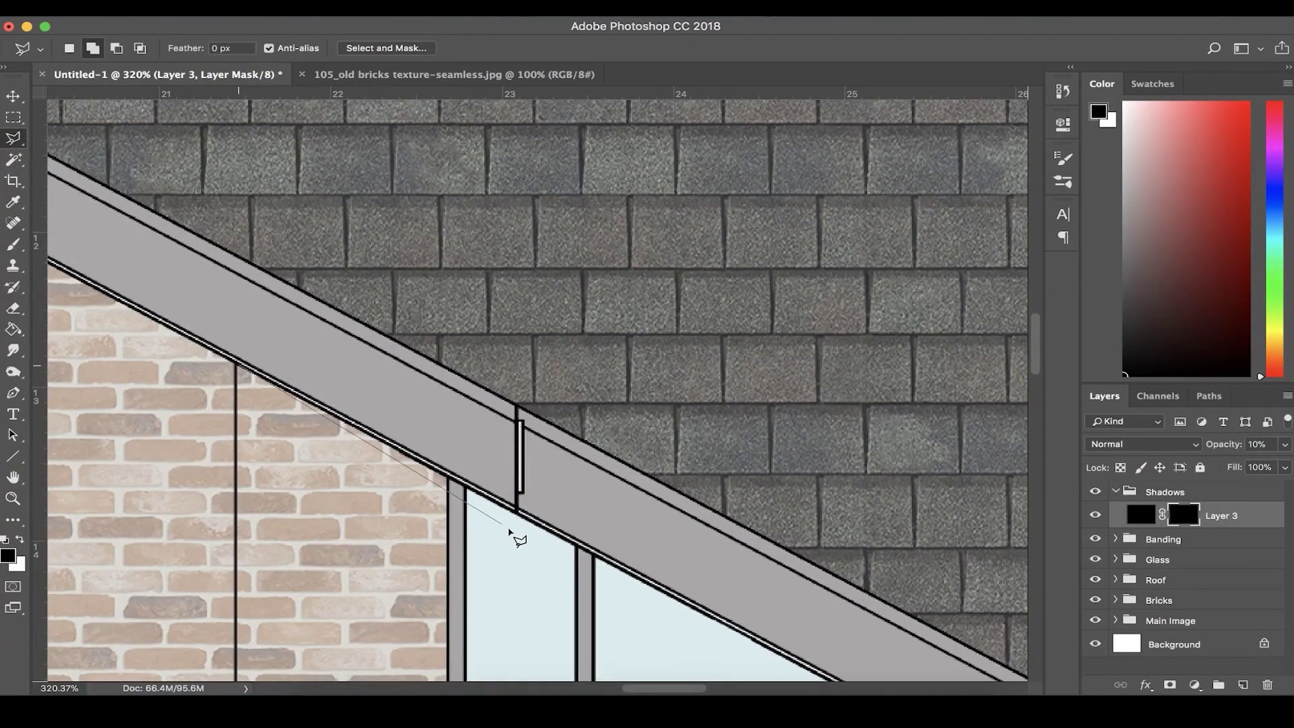
{"action": "left_click", "coordinate": [517, 513]}
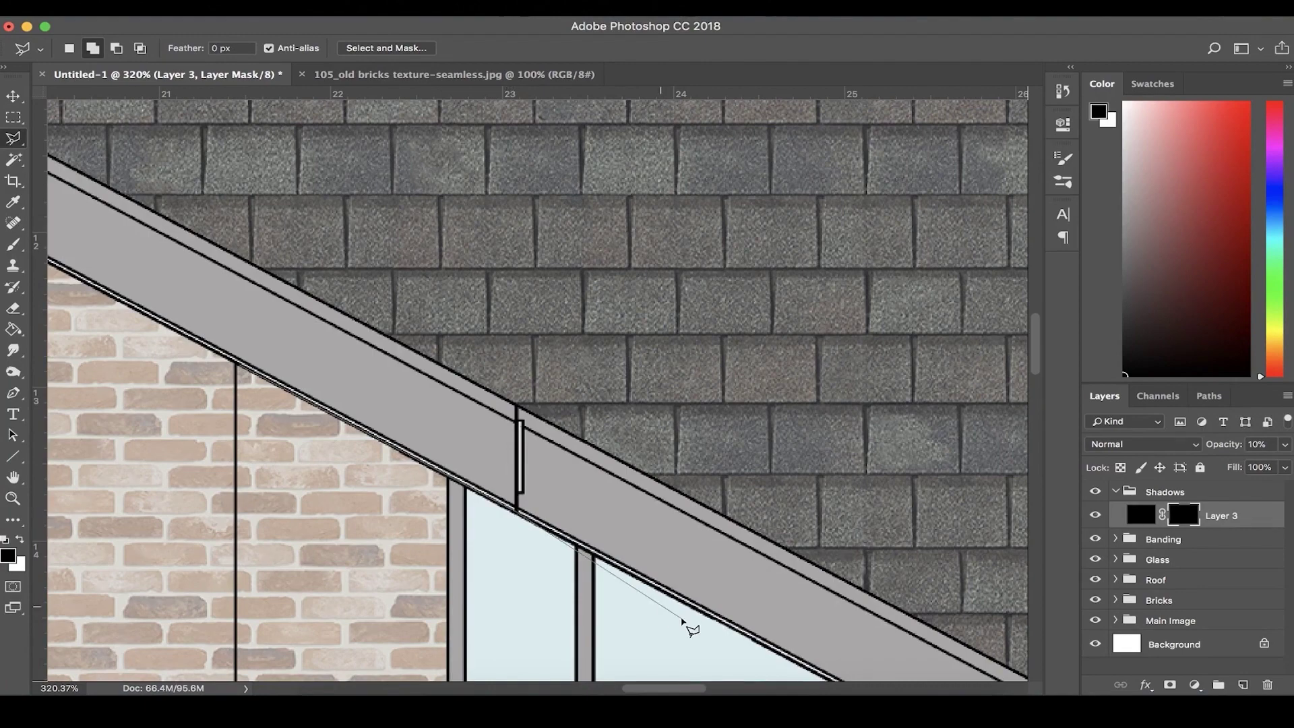
{"action": "scroll", "coordinate": [687, 624], "scroll_direction": "down", "scroll_amount": 6}
{"action": "scroll", "coordinate": [688, 623], "scroll_direction": "right", "scroll_amount": 5}
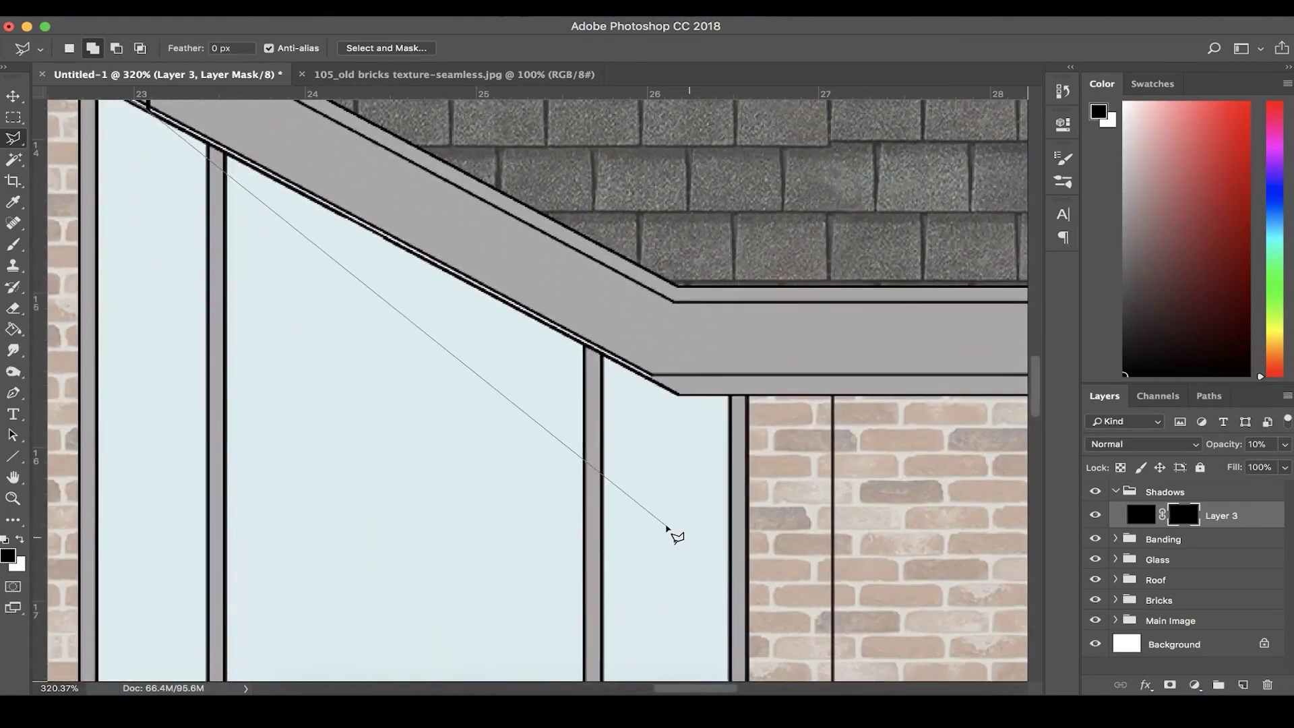
{"action": "scroll", "coordinate": [668, 530], "scroll_direction": "down", "scroll_amount": 3}
{"action": "scroll", "coordinate": [622, 413], "scroll_direction": "up", "scroll_amount": 5}
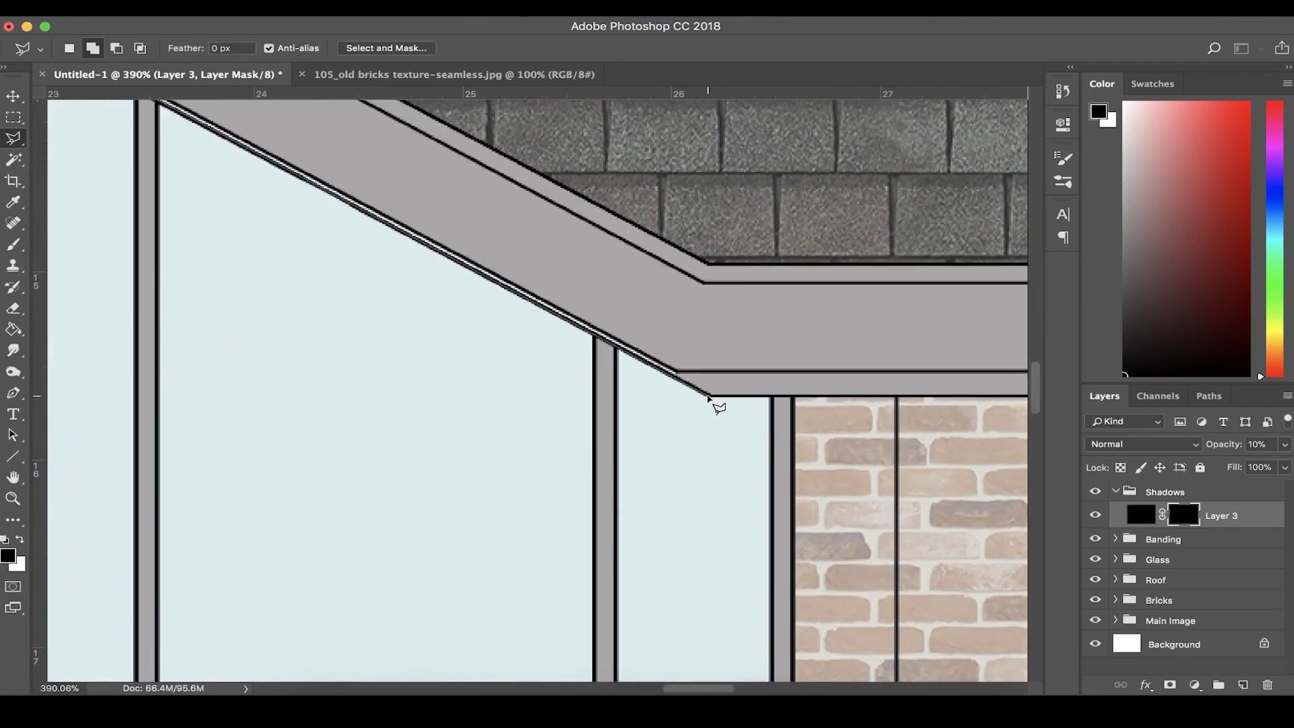
{"action": "left_click", "coordinate": [710, 397]}
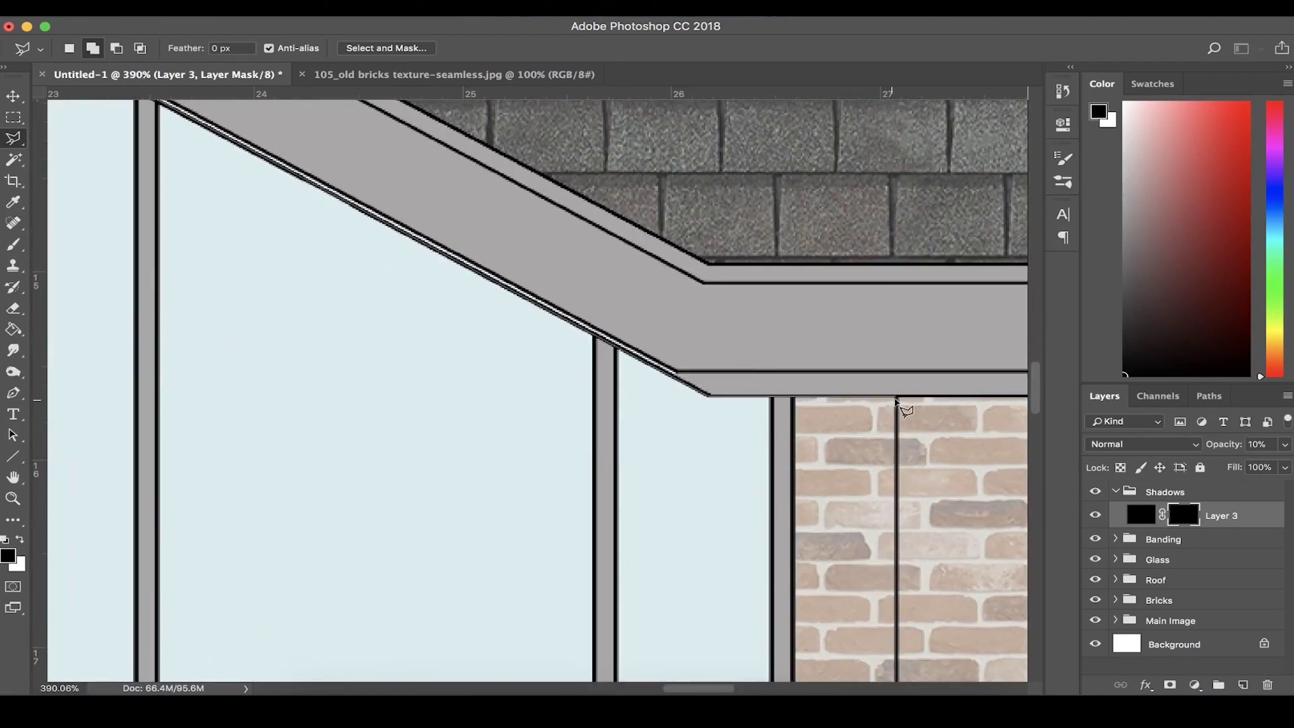
Continue the shadow outline along the level eaves, back parallel to the slope across the glazing, and straight down through the door to the ground line
{"action": "scroll", "coordinate": [914, 505], "scroll_direction": "down", "scroll_amount": 3}
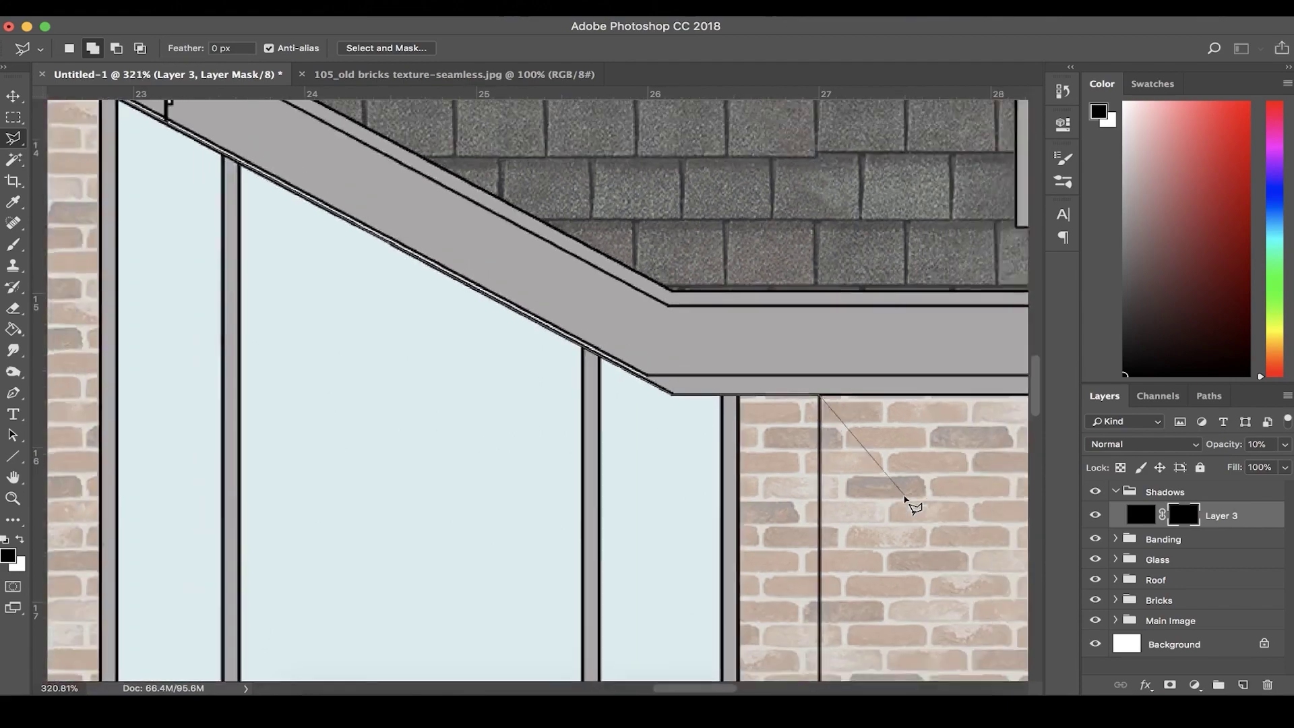
{"action": "scroll", "coordinate": [741, 513], "scroll_direction": "down", "scroll_amount": 3}
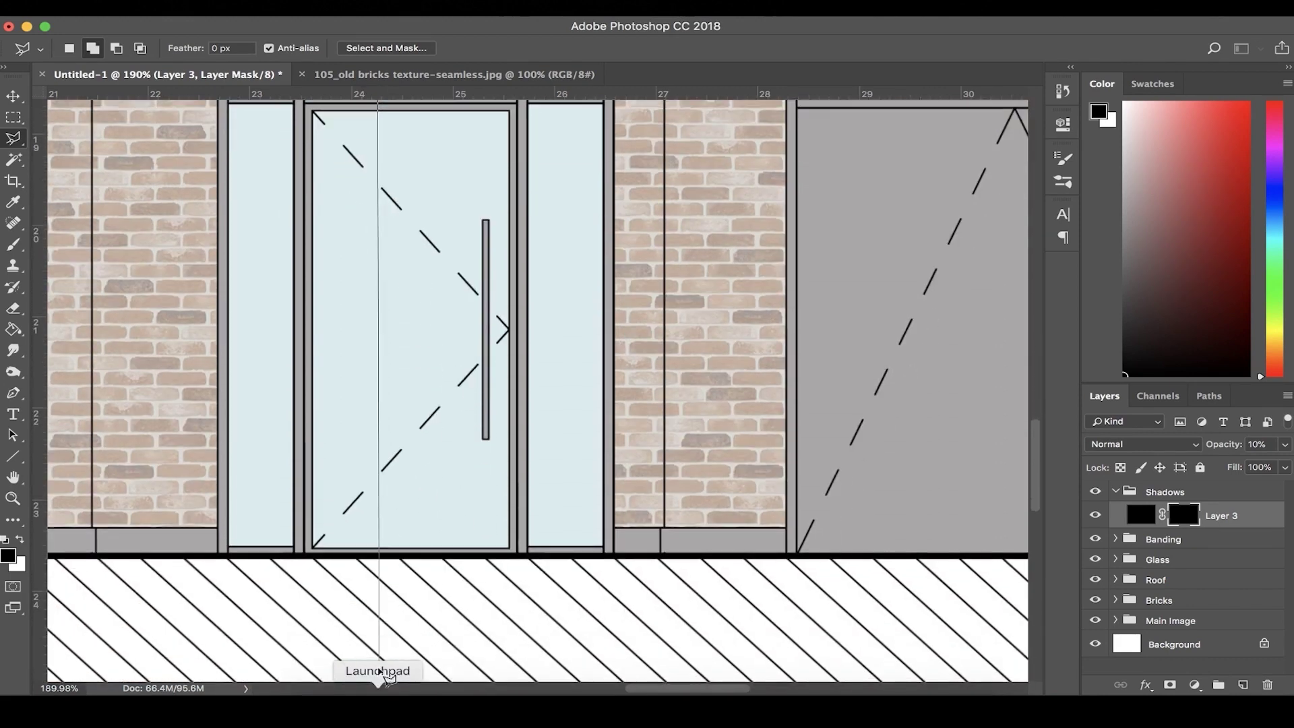
{"action": "left_click", "coordinate": [387, 559]}
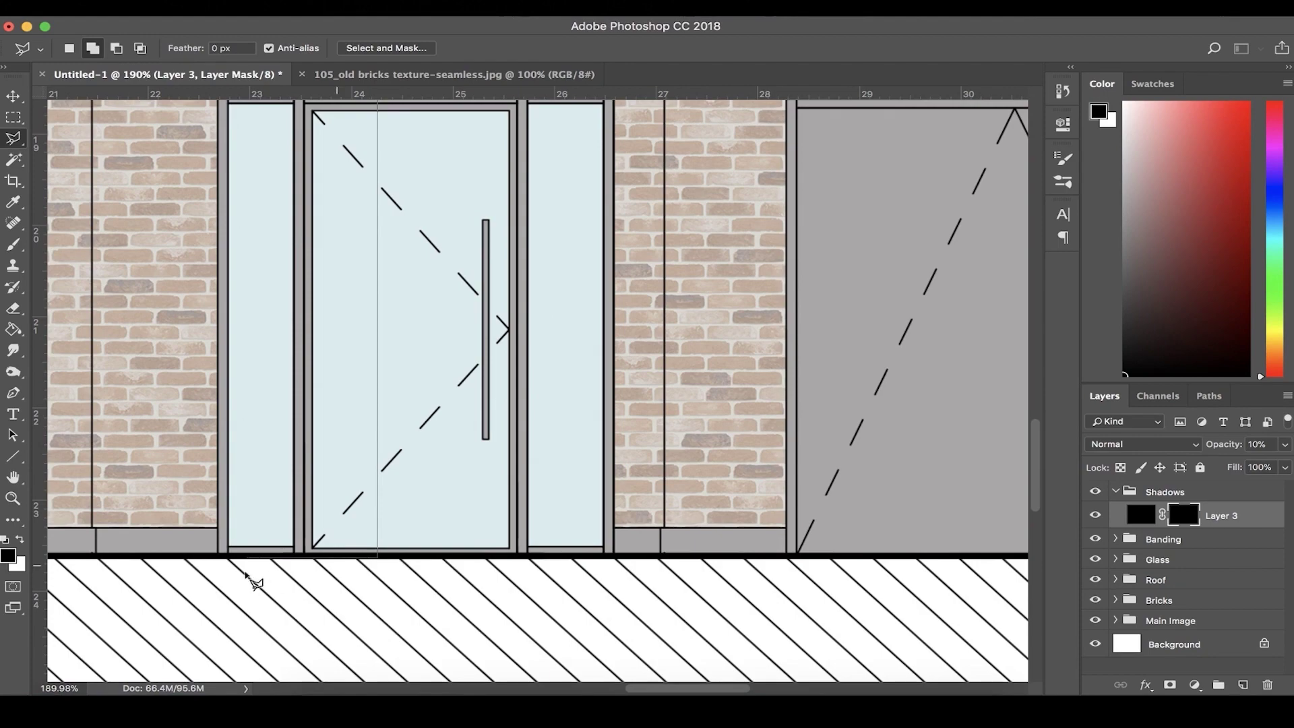
Extend the shadow outline along the ground line past the glazing frame to the vertical joint in the grey plinth
{"action": "scroll", "coordinate": [229, 566], "scroll_direction": "up", "scroll_amount": 5}
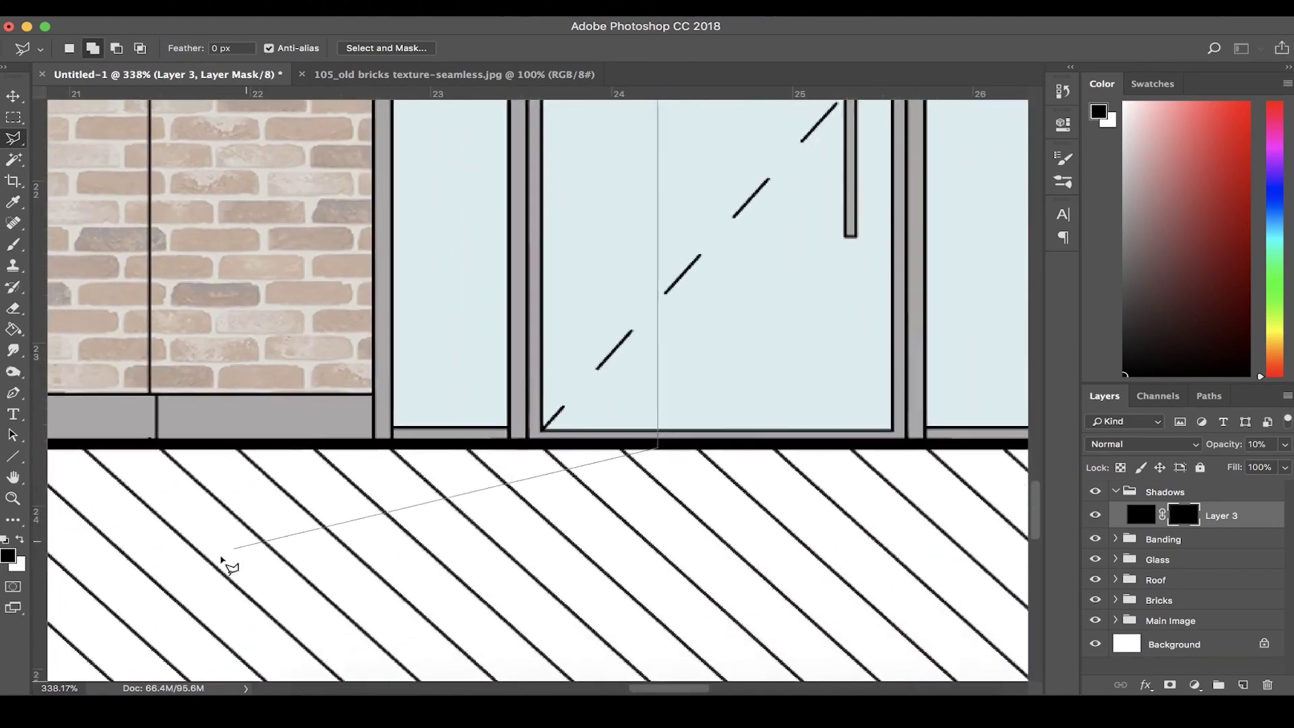
{"action": "scroll", "coordinate": [413, 428], "scroll_direction": "up", "scroll_amount": 1}
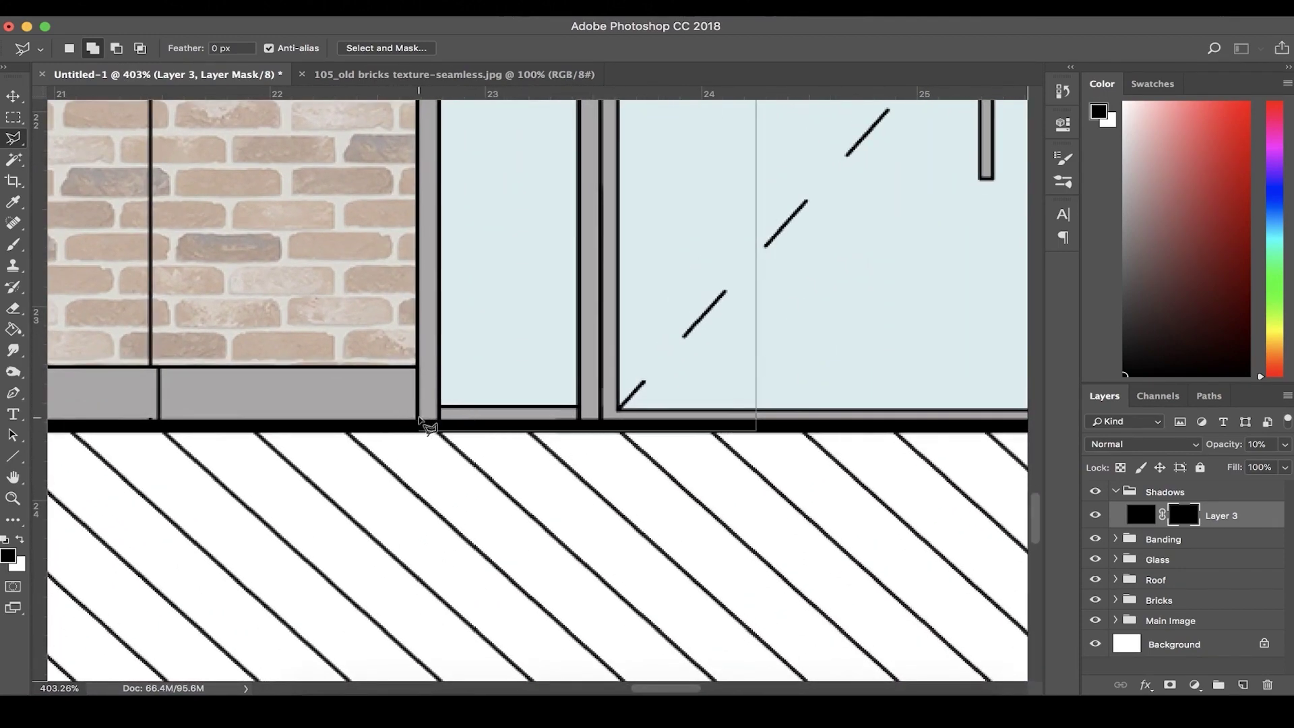
{"action": "scroll", "coordinate": [410, 271], "scroll_direction": "up", "scroll_amount": 10}
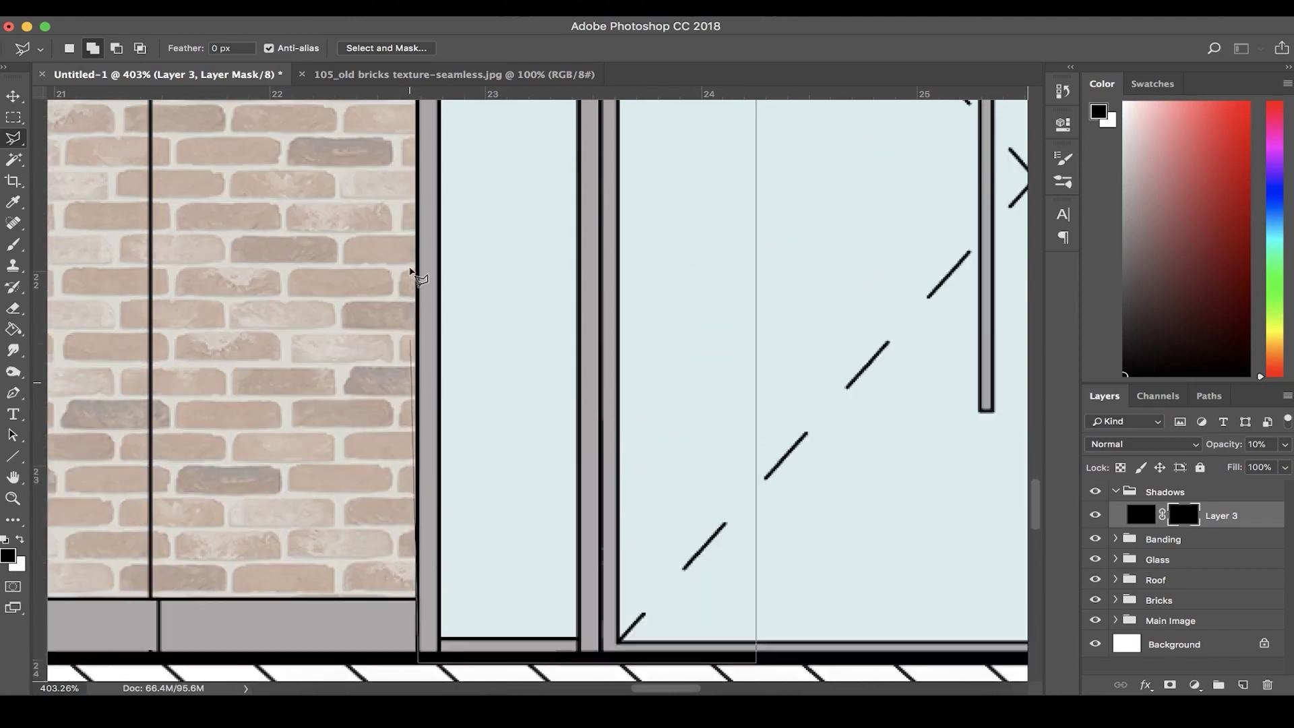
{"action": "scroll", "coordinate": [410, 271], "scroll_direction": "up", "scroll_amount": 15}
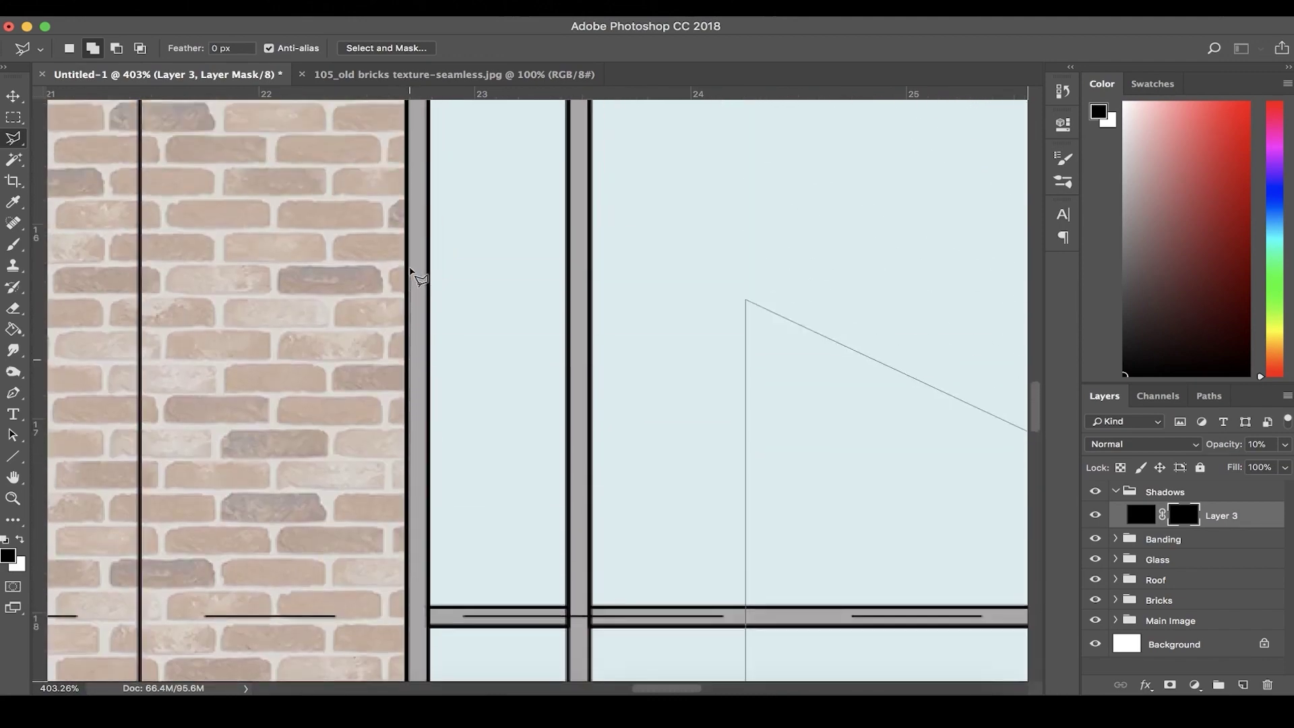
{"action": "scroll", "coordinate": [424, 240], "scroll_direction": "up", "scroll_amount": 12}
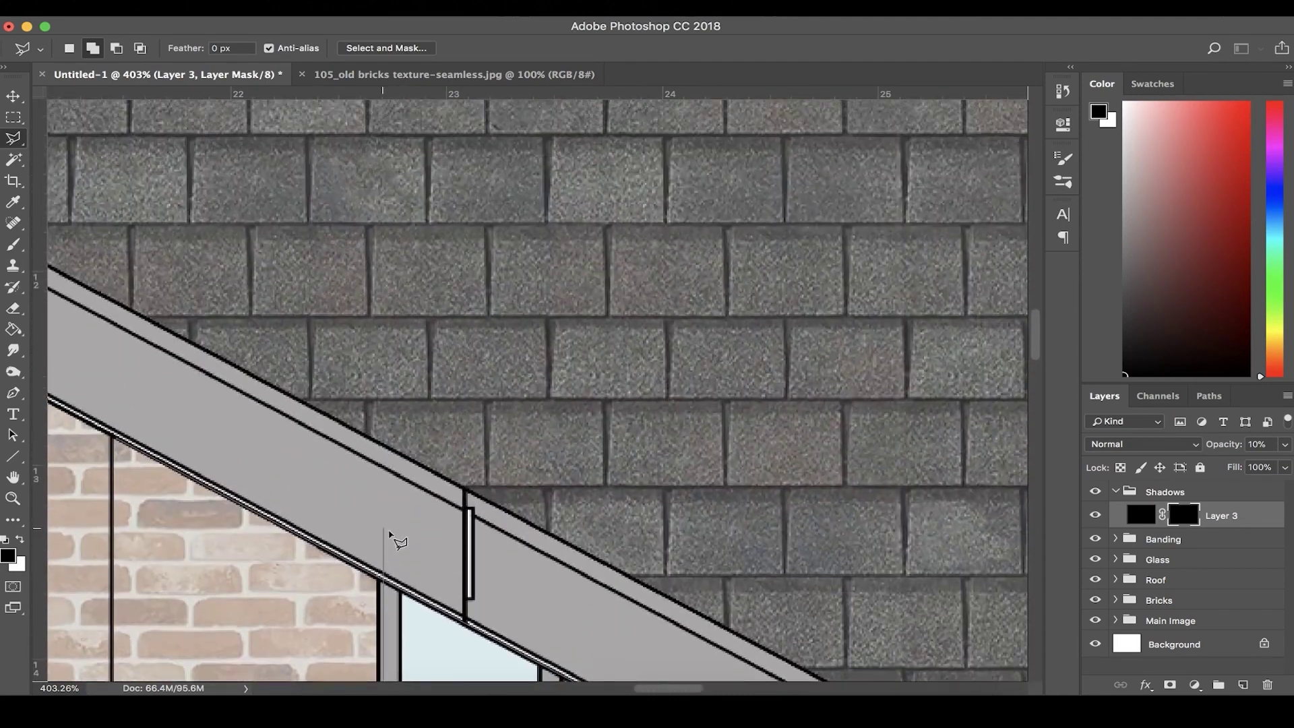
{"action": "scroll", "coordinate": [408, 628], "scroll_direction": "down", "scroll_amount": 6}
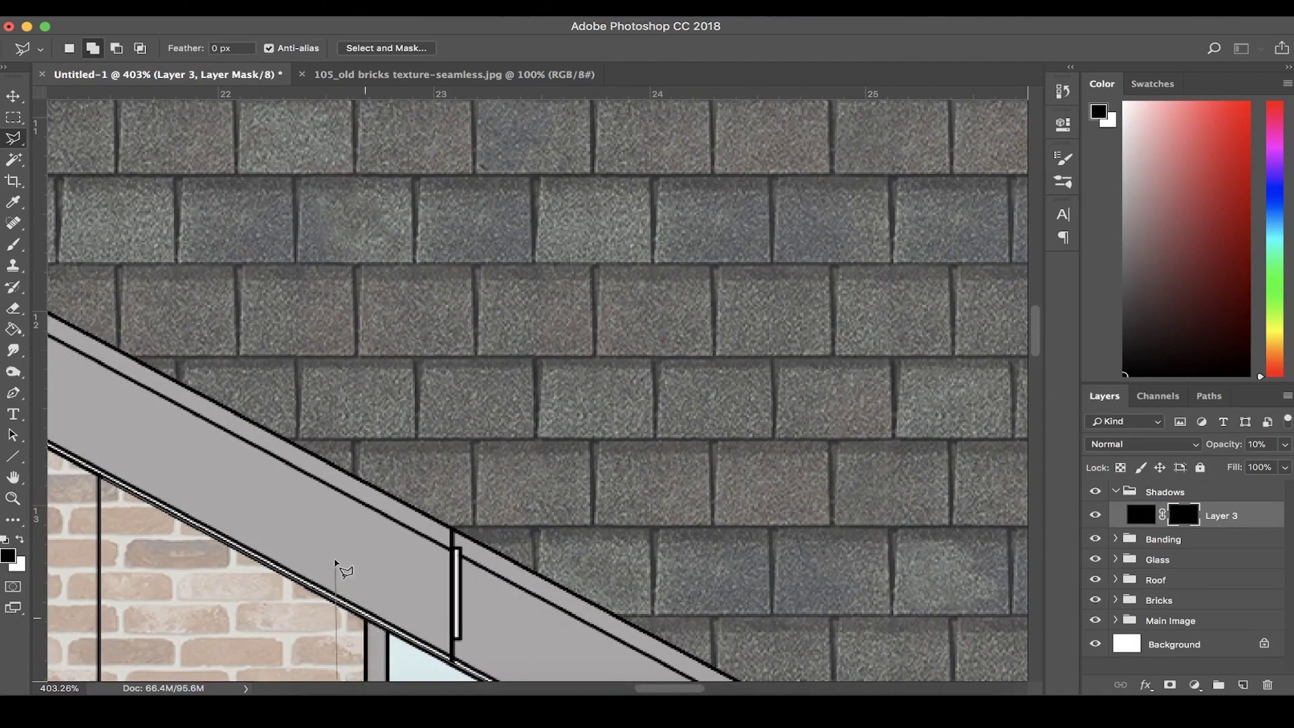
{"action": "scroll", "coordinate": [335, 563], "scroll_direction": "down", "scroll_amount": 20}
{"action": "scroll", "coordinate": [335, 563], "scroll_direction": "left", "scroll_amount": 5}
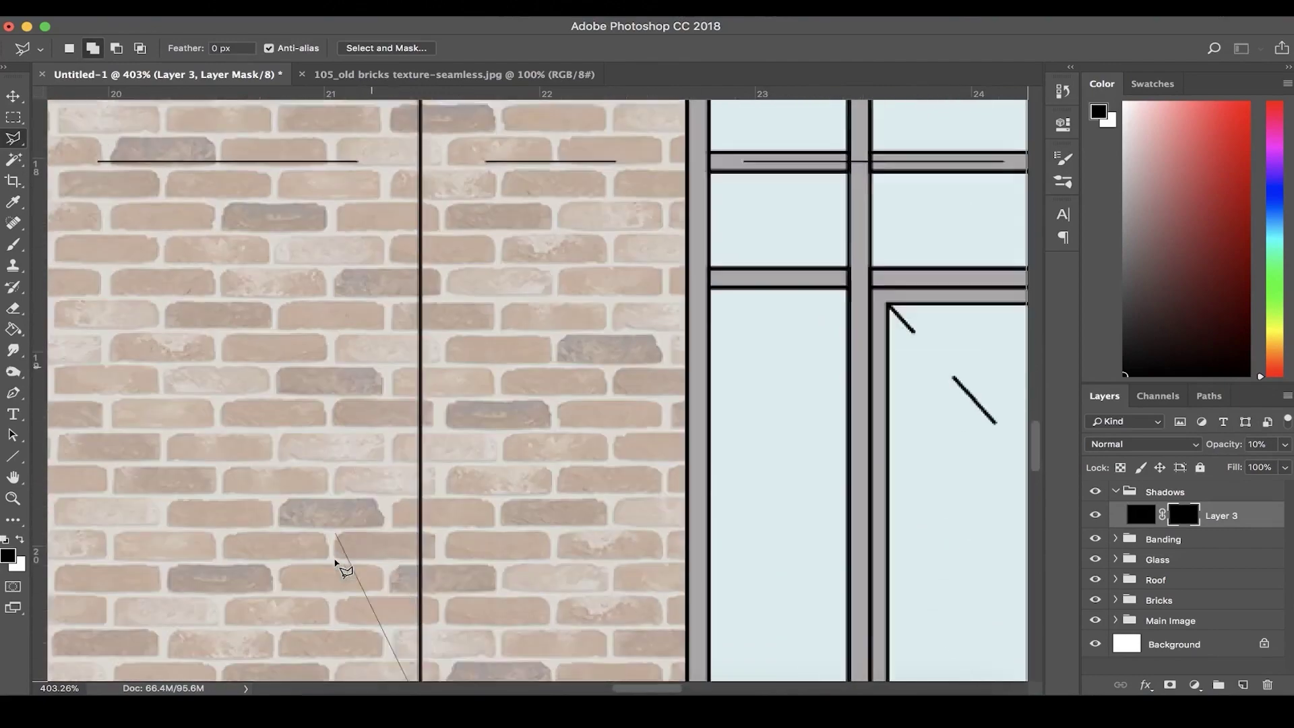
{"action": "scroll", "coordinate": [335, 563], "scroll_direction": "down", "scroll_amount": 12}
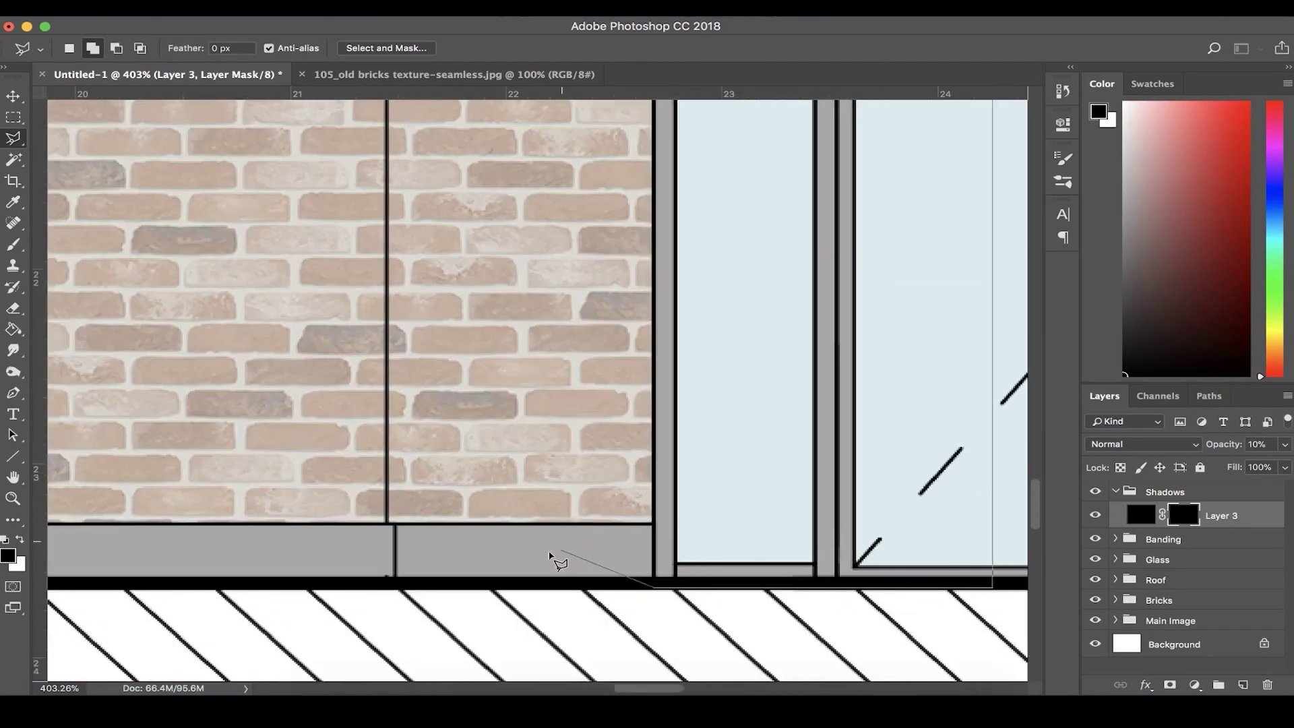
{"action": "scroll", "coordinate": [550, 556], "scroll_direction": "down", "scroll_amount": 2}
{"action": "scroll", "coordinate": [549, 556], "scroll_direction": "right", "scroll_amount": 1}
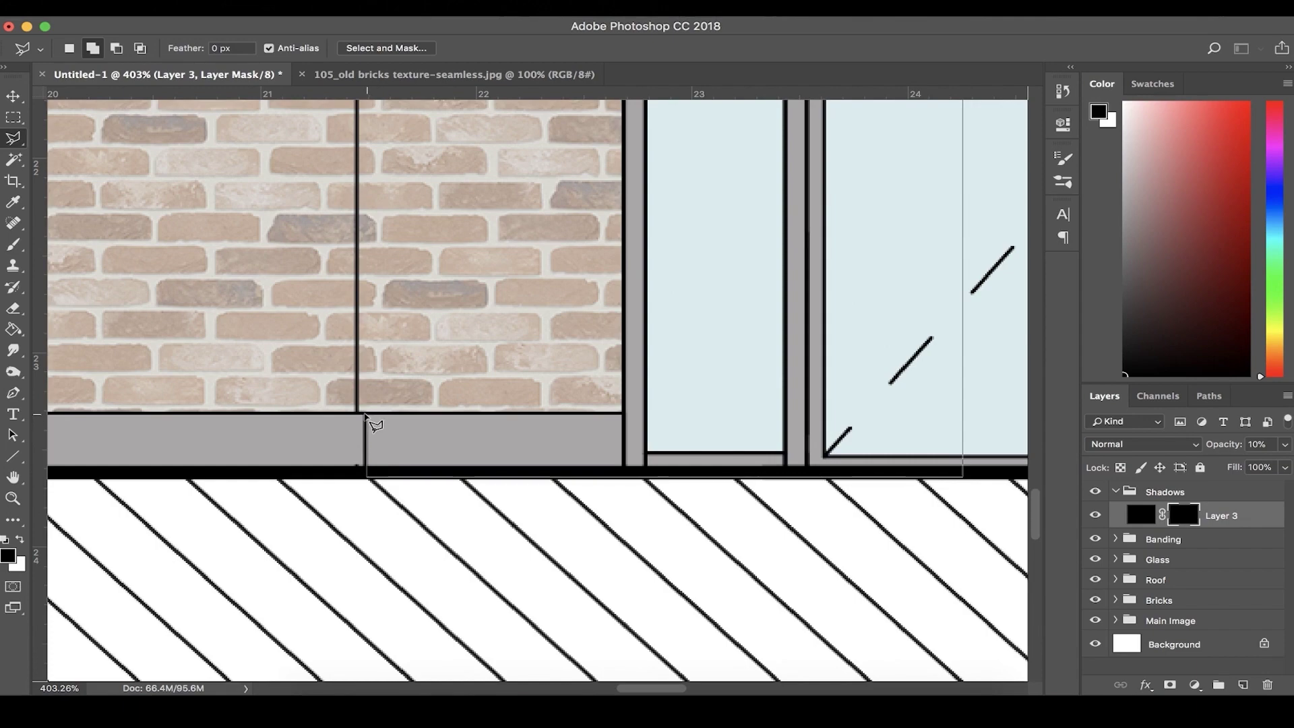
Close the shadow outline up the plinth joint and the vertical brick line to its starting point under the sloping eaves
{"action": "scroll", "coordinate": [356, 297], "scroll_direction": "up", "scroll_amount": 18}
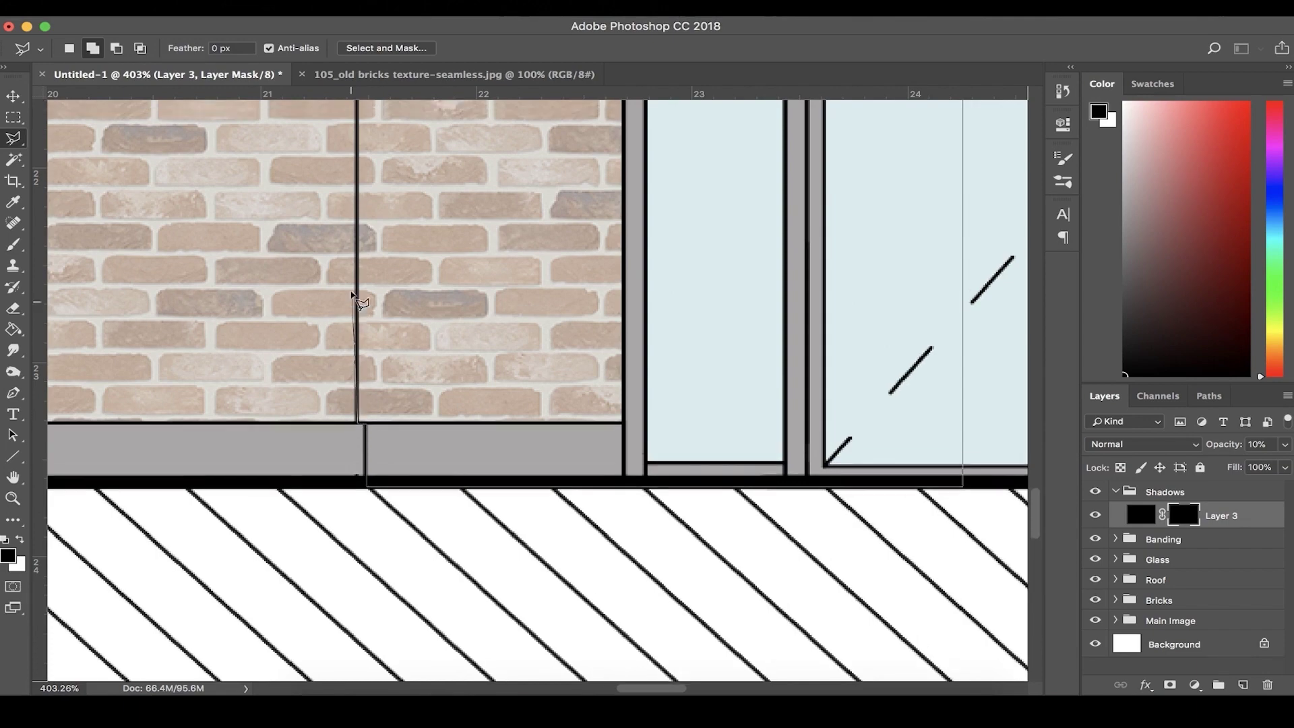
{"action": "scroll", "coordinate": [353, 297], "scroll_direction": "up", "scroll_amount": 9}
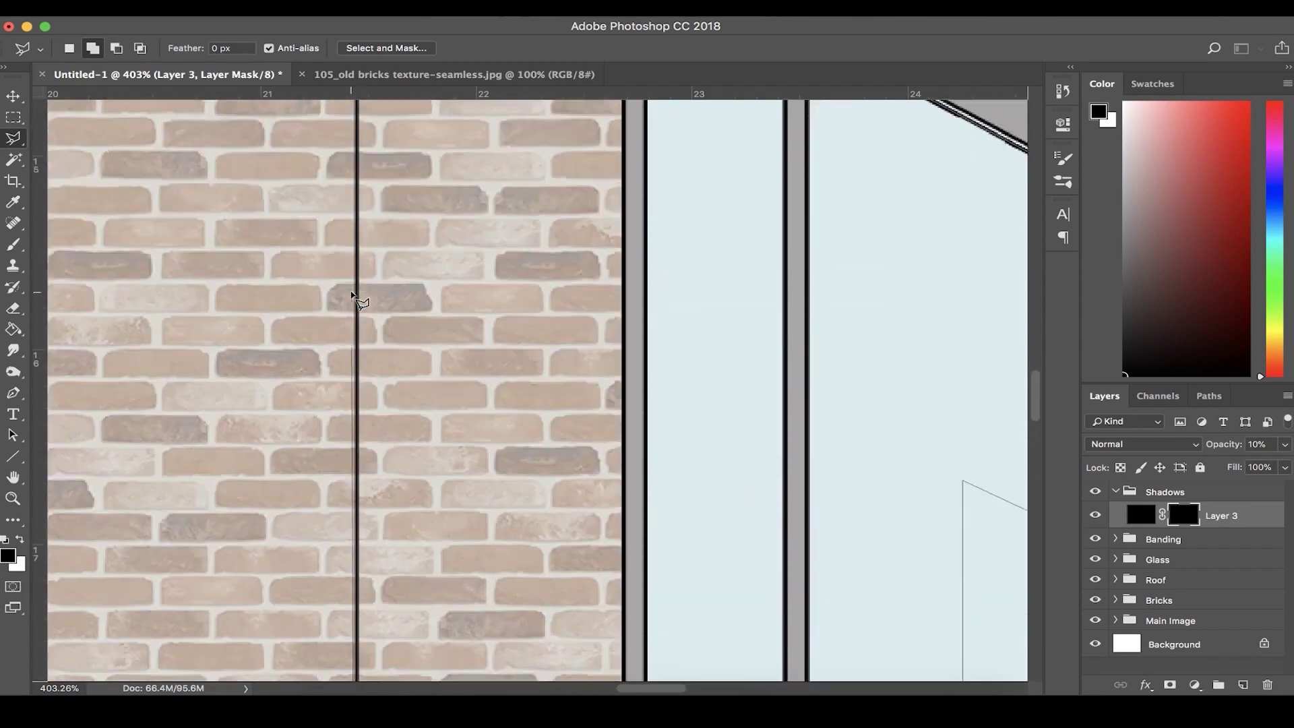
{"action": "scroll", "coordinate": [351, 283], "scroll_direction": "right", "scroll_amount": 1}
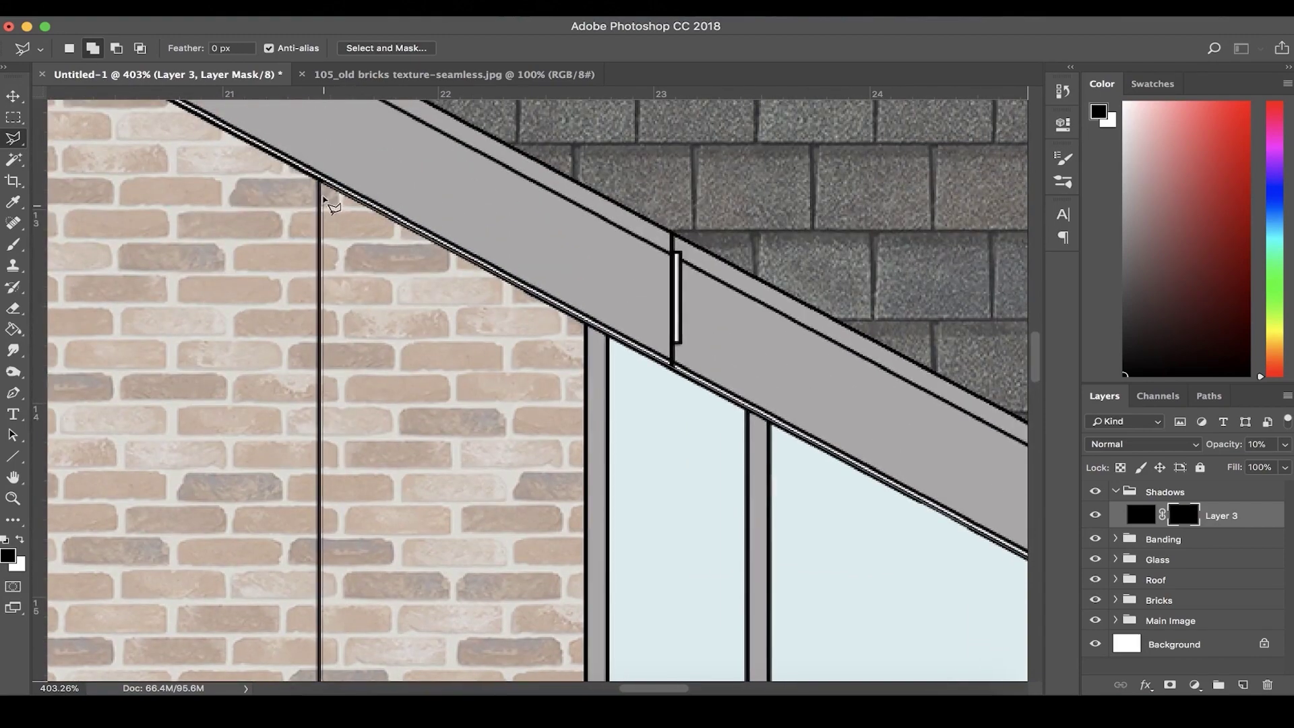
{"action": "left_click", "coordinate": [321, 184]}
{"action": "scroll", "coordinate": [438, 288], "scroll_direction": "down", "scroll_amount": 10}
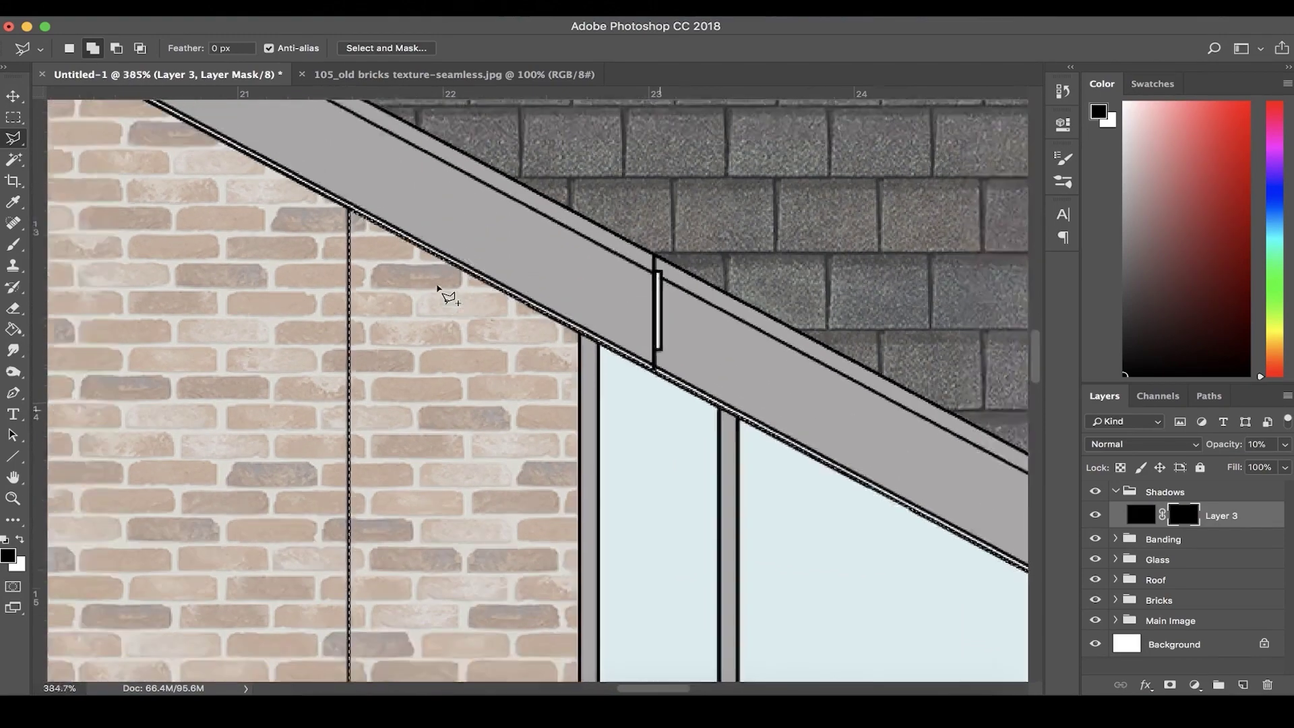
Fill the selected shadow area across the recessed brickwork and glazing with white on the Layer 3 mask, then deselect
{"action": "scroll", "coordinate": [513, 371], "scroll_direction": "down", "scroll_amount": 3}
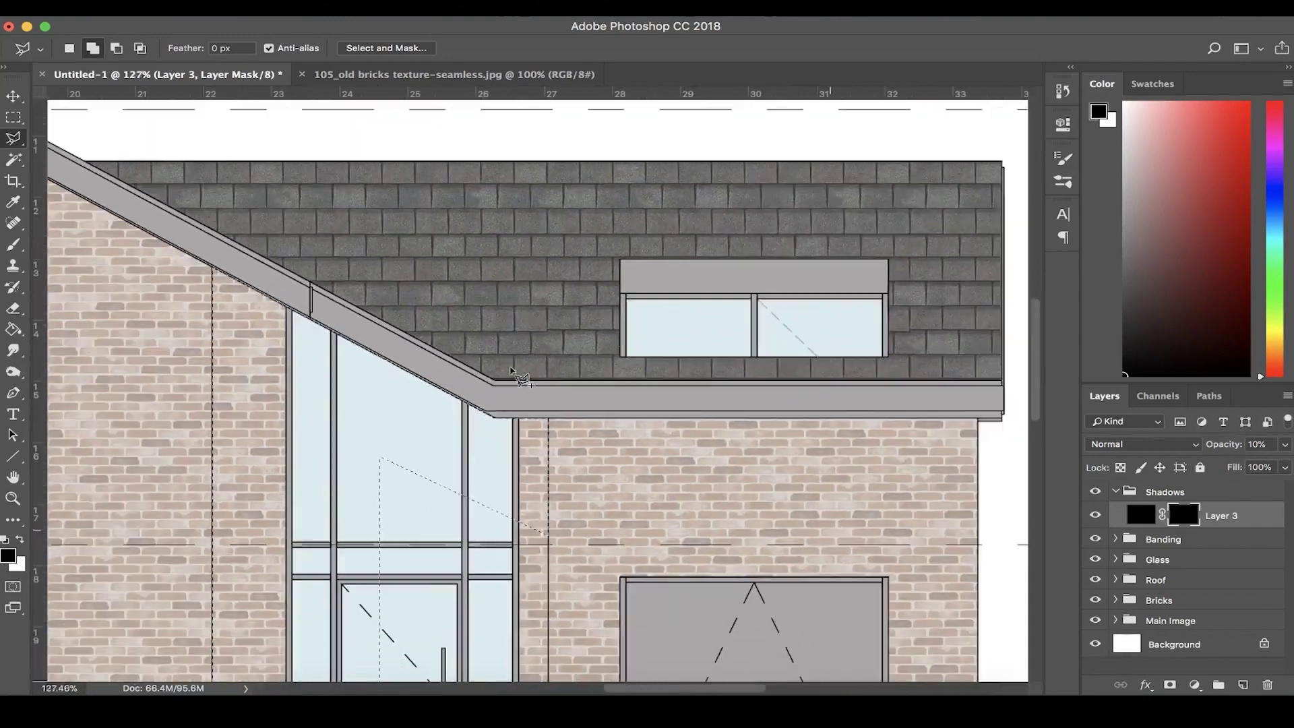
{"action": "left_click", "coordinate": [13, 329]}
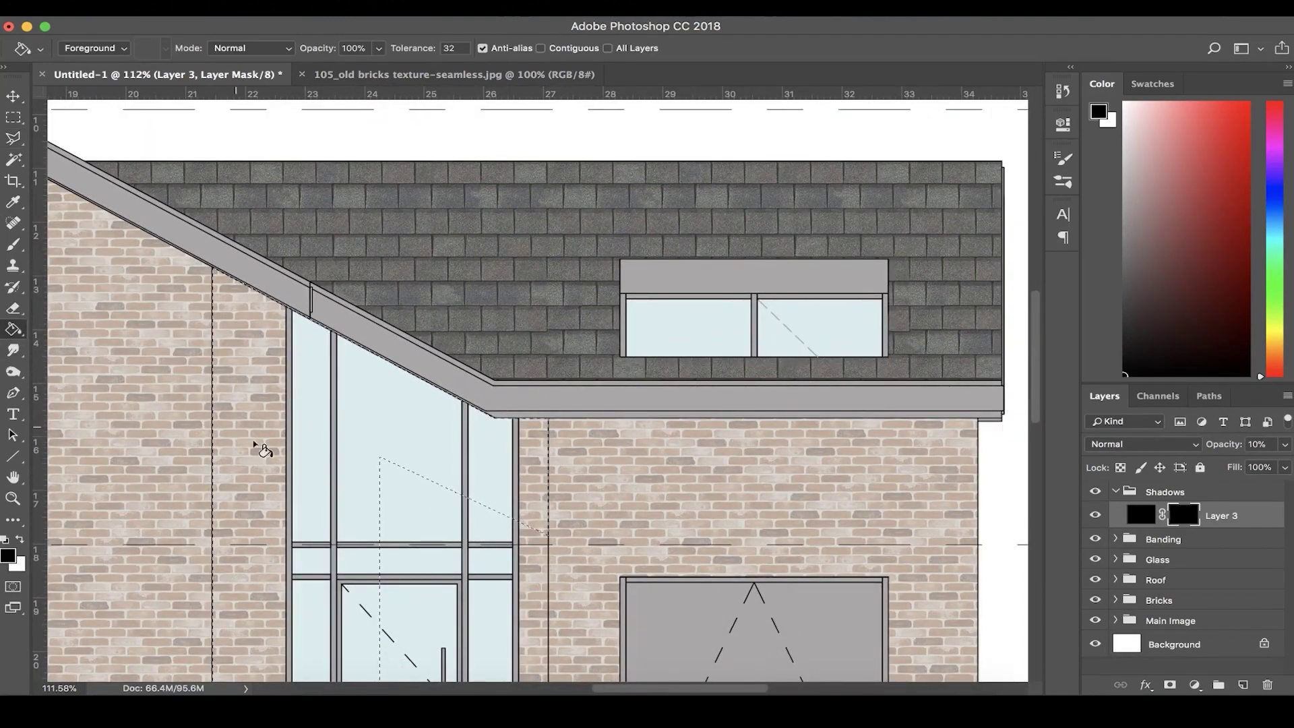
{"action": "left_click", "coordinate": [22, 538]}
{"action": "left_click", "coordinate": [334, 455]}
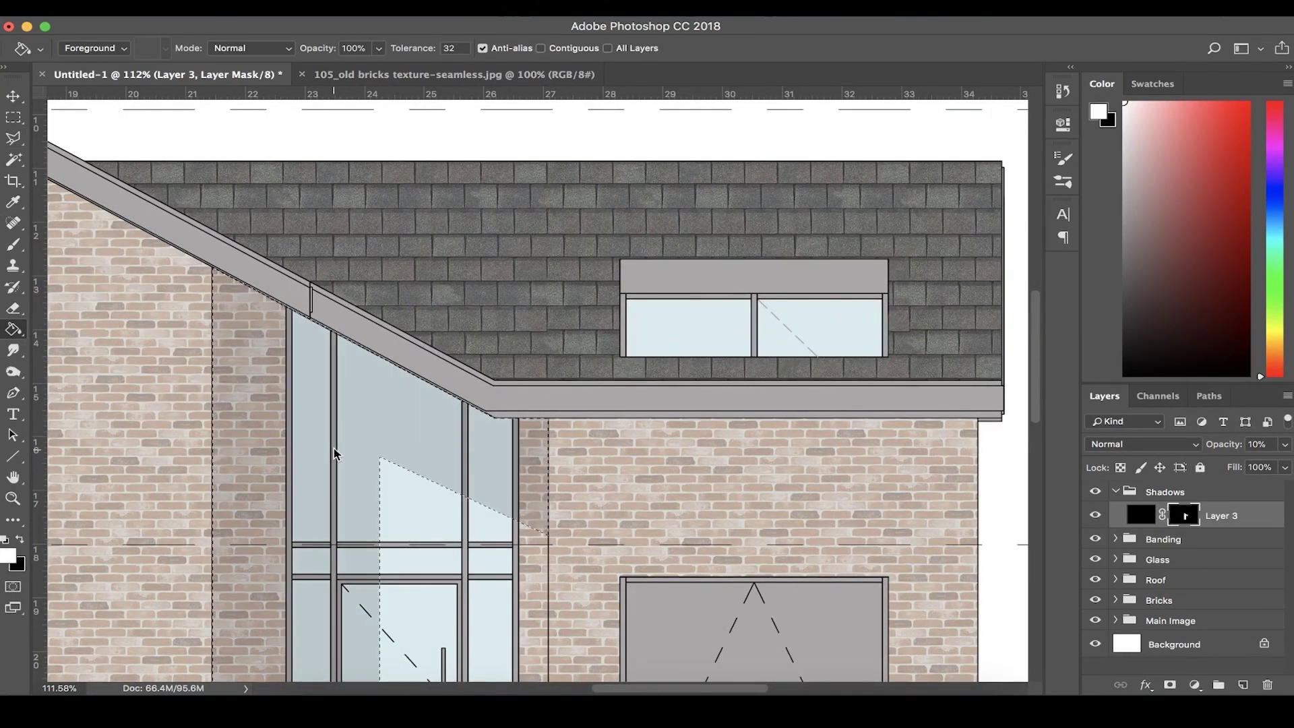
{"action": "scroll", "coordinate": [334, 454], "scroll_direction": "down", "scroll_amount": 5}
{"action": "scroll", "coordinate": [340, 456], "scroll_direction": "down", "scroll_amount": 6}
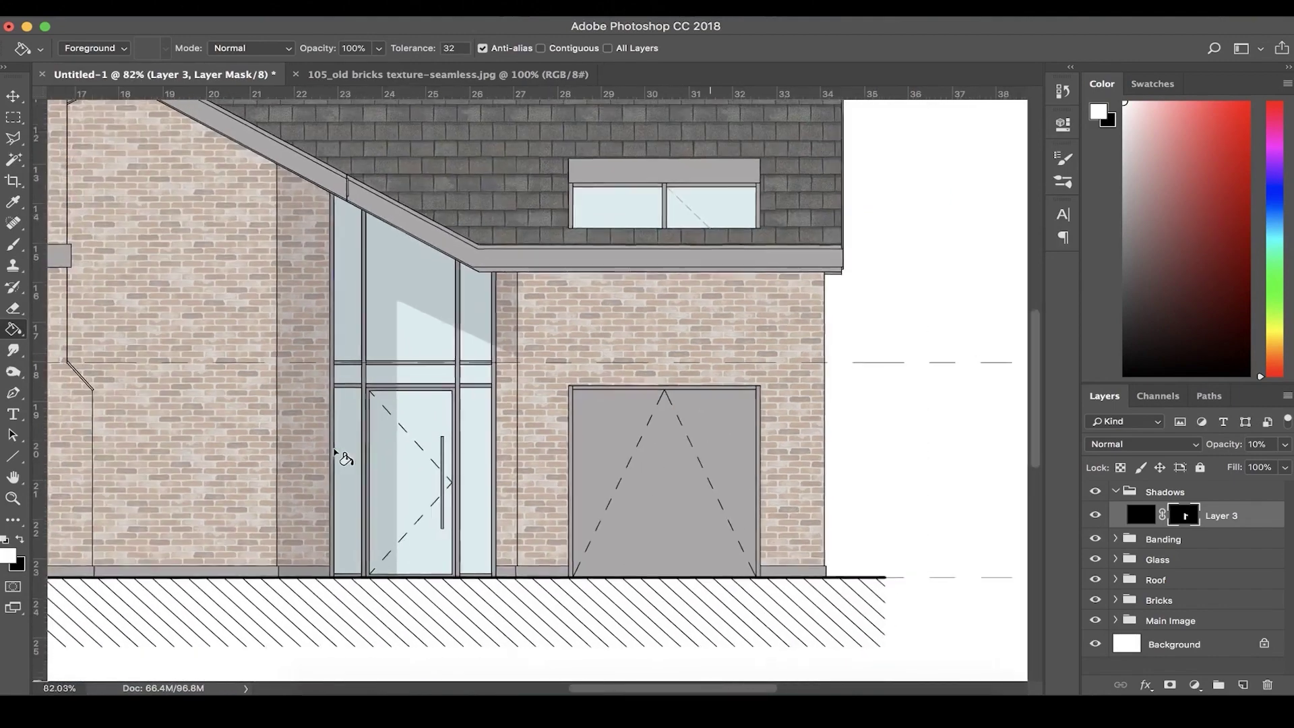
{"action": "scroll", "coordinate": [341, 456], "scroll_direction": "up", "scroll_amount": 2}
{"action": "scroll", "coordinate": [344, 458], "scroll_direction": "up", "scroll_amount": 4}
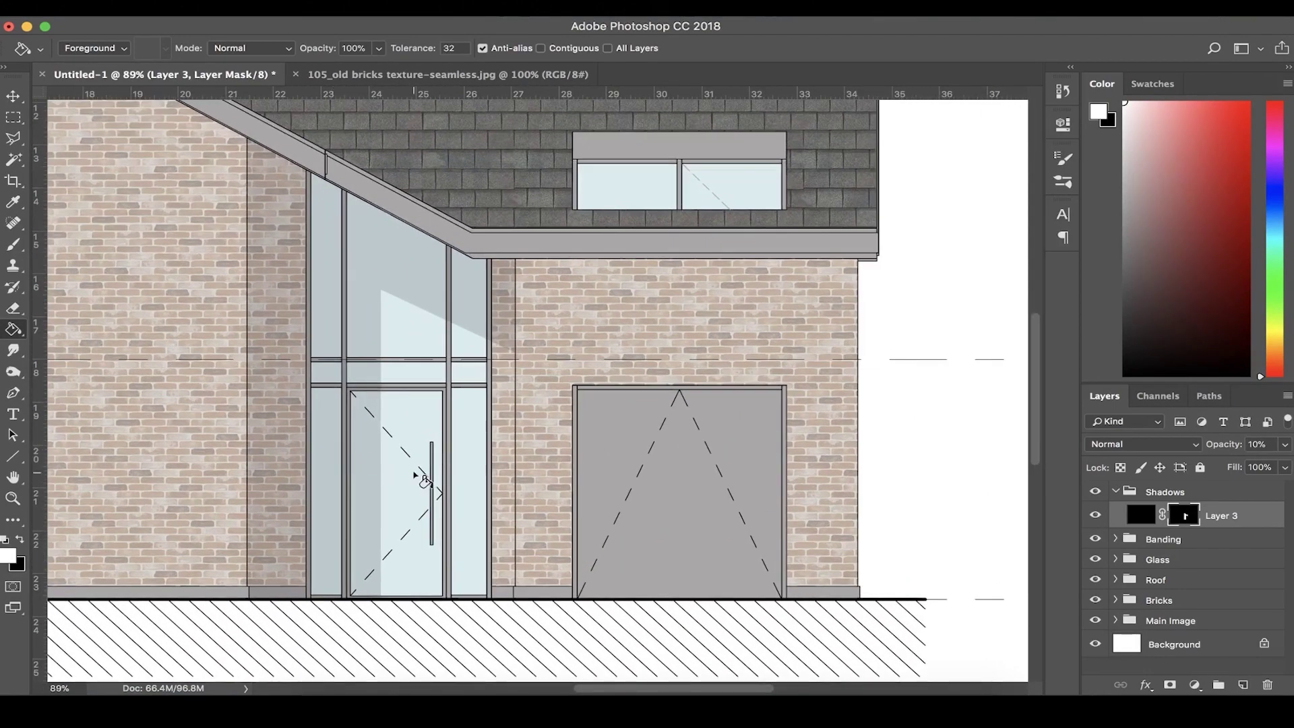
Start a polygonal lasso outline at the dormer's top edge, running down inside its left side and along just above the sill
{"action": "scroll", "coordinate": [423, 480], "scroll_direction": "up", "scroll_amount": 3}
{"action": "scroll", "coordinate": [423, 480], "scroll_direction": "up", "scroll_amount": 5}
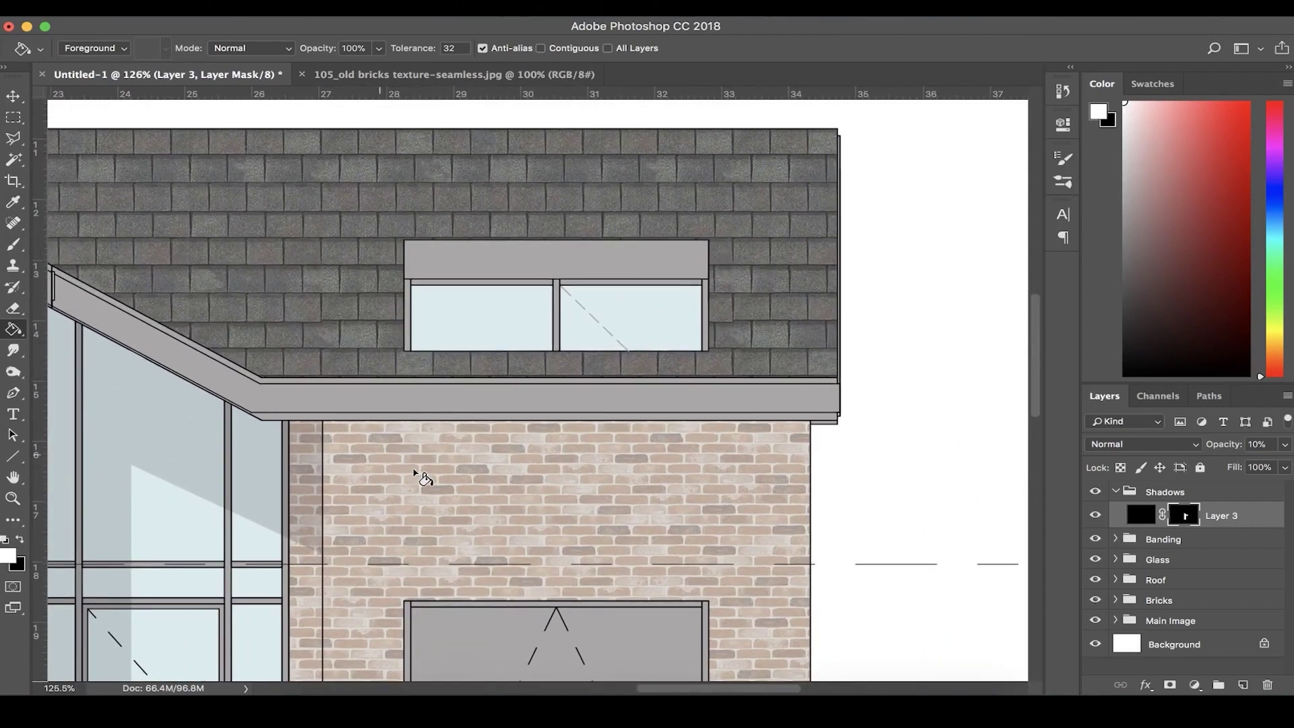
{"action": "scroll", "coordinate": [437, 369], "scroll_direction": "up", "scroll_amount": 5}
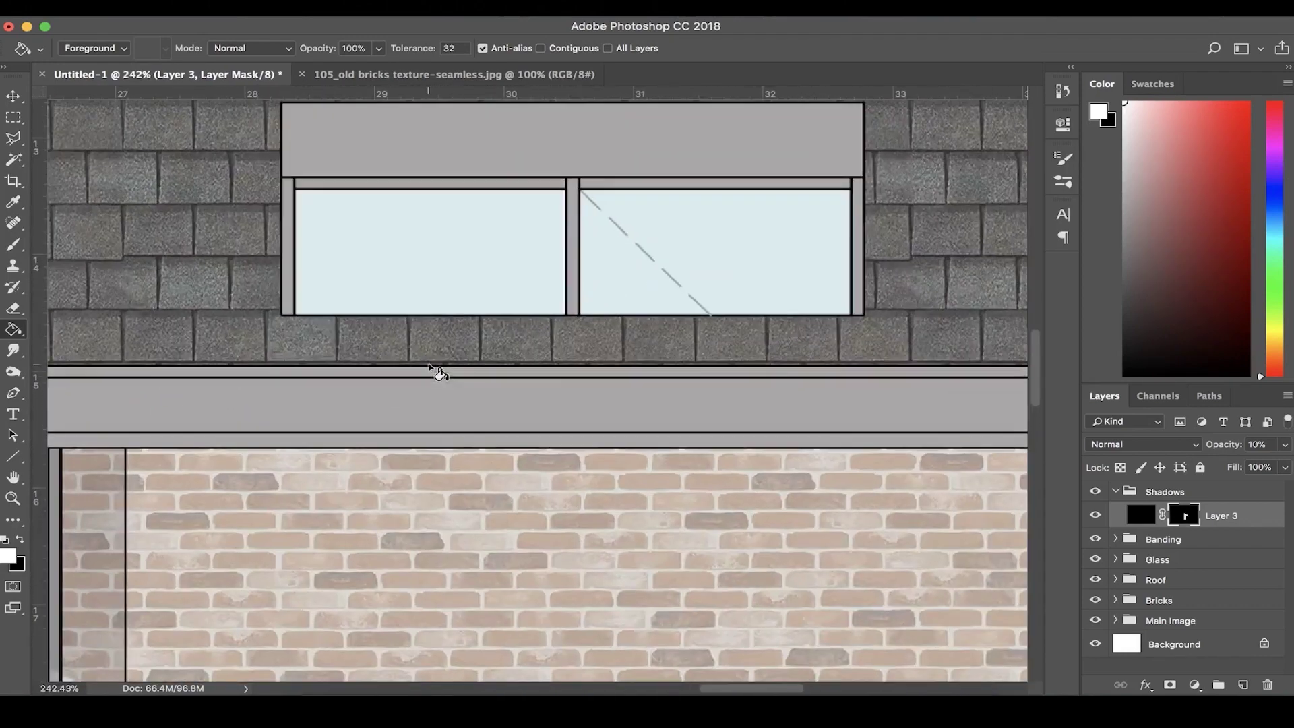
{"action": "left_click", "coordinate": [14, 140]}
{"action": "scroll", "coordinate": [418, 344], "scroll_direction": "down", "scroll_amount": 1}
{"action": "scroll", "coordinate": [418, 344], "scroll_direction": "left", "scroll_amount": 3}
{"action": "scroll", "coordinate": [418, 343], "scroll_direction": "up", "scroll_amount": 4}
{"action": "scroll", "coordinate": [418, 342], "scroll_direction": "up", "scroll_amount": 2}
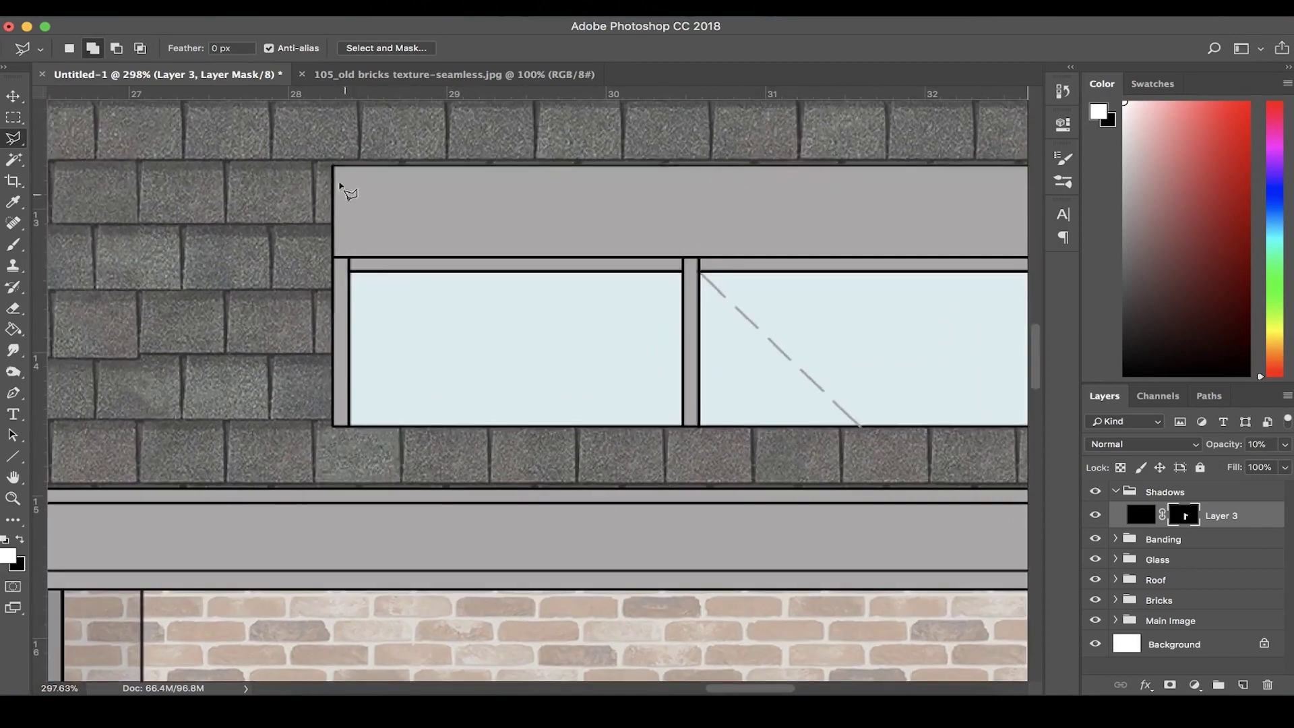
{"action": "left_click", "coordinate": [401, 170]}
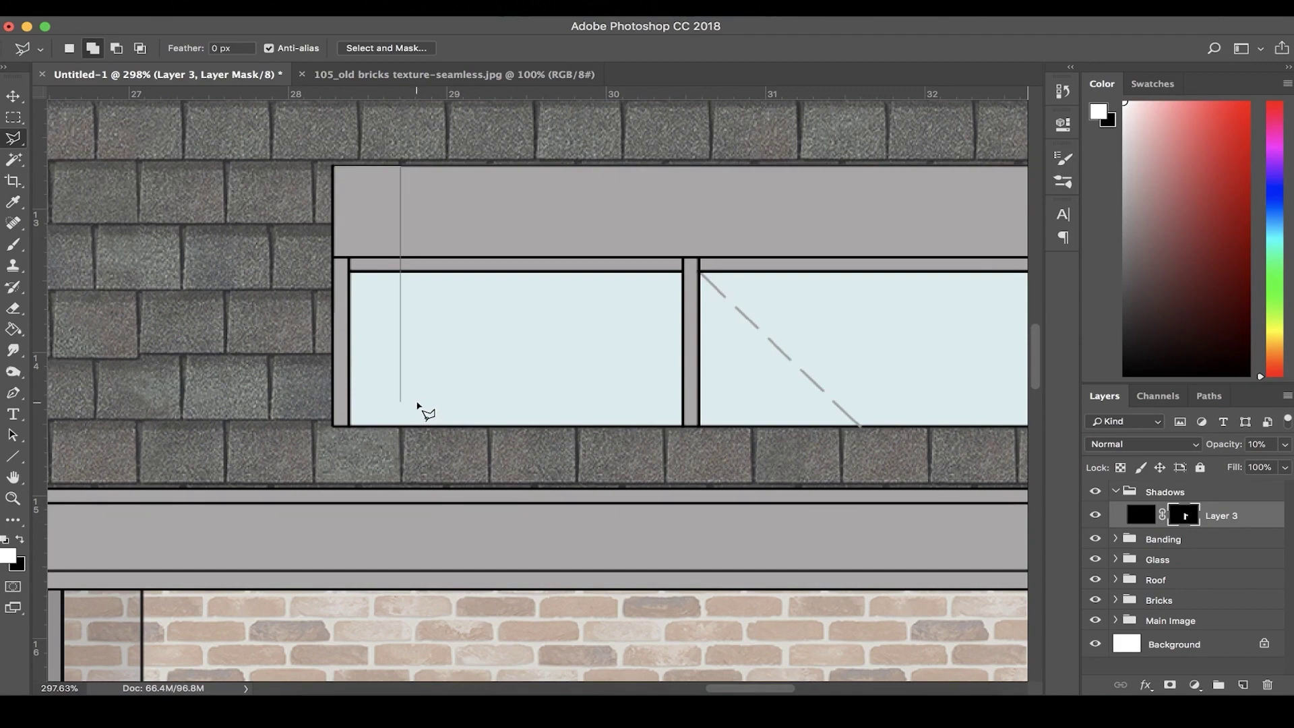
{"action": "scroll", "coordinate": [881, 412], "scroll_direction": "right", "scroll_amount": 5}
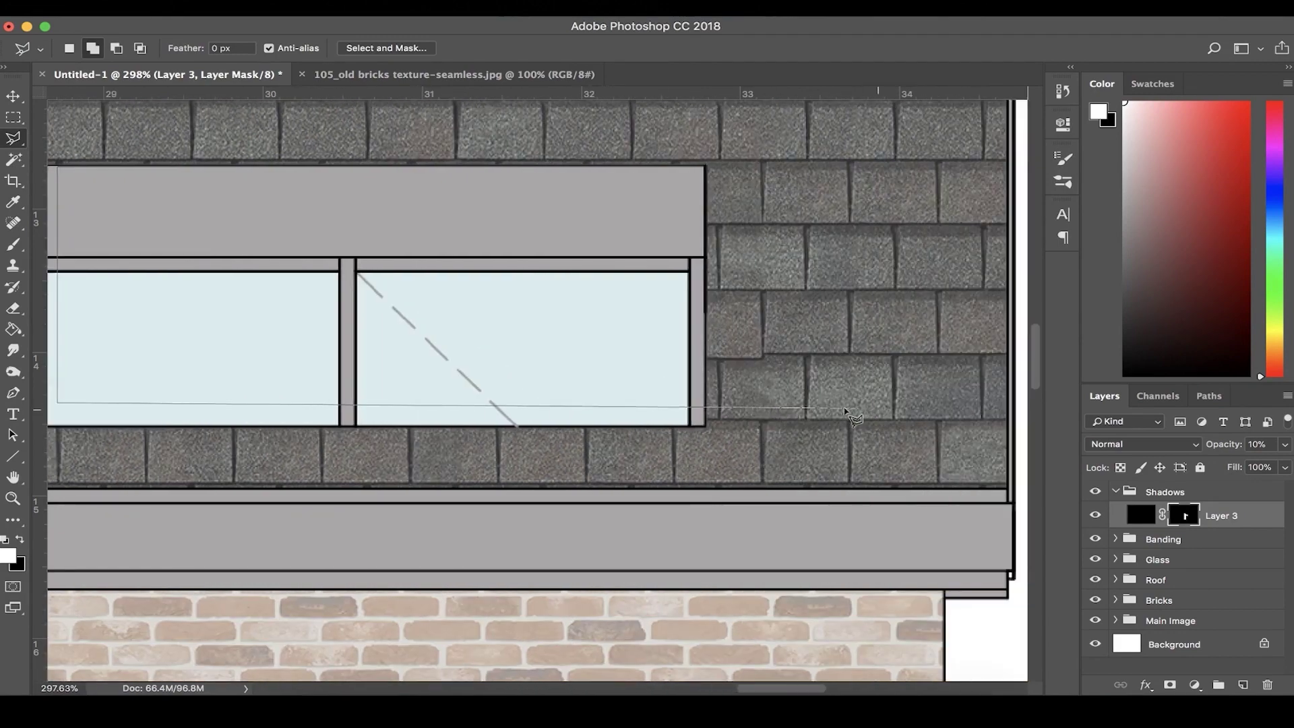
Close the dormer shadow outline along the sill and up its left edge, and fill it with white on the mask
{"action": "left_click", "coordinate": [703, 426]}
{"action": "scroll", "coordinate": [337, 439], "scroll_direction": "left", "scroll_amount": 5}
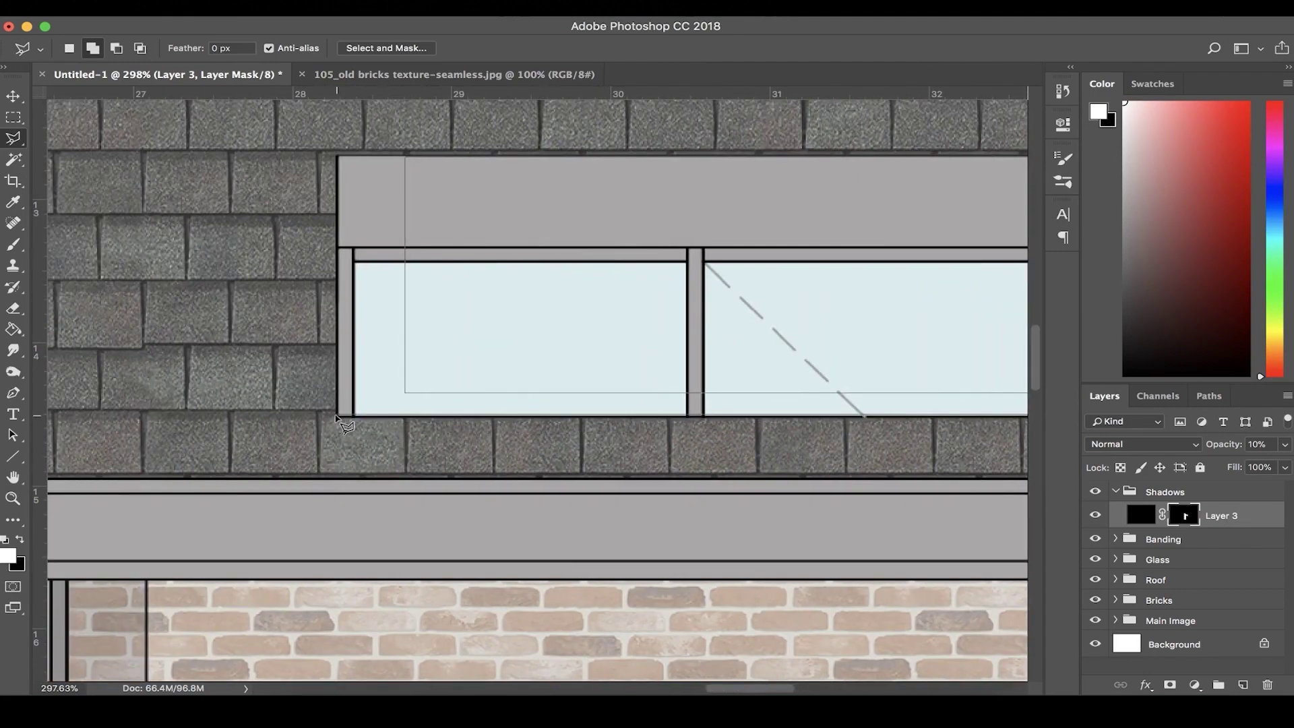
{"action": "left_click", "coordinate": [337, 418]}
{"action": "left_click", "coordinate": [343, 157]}
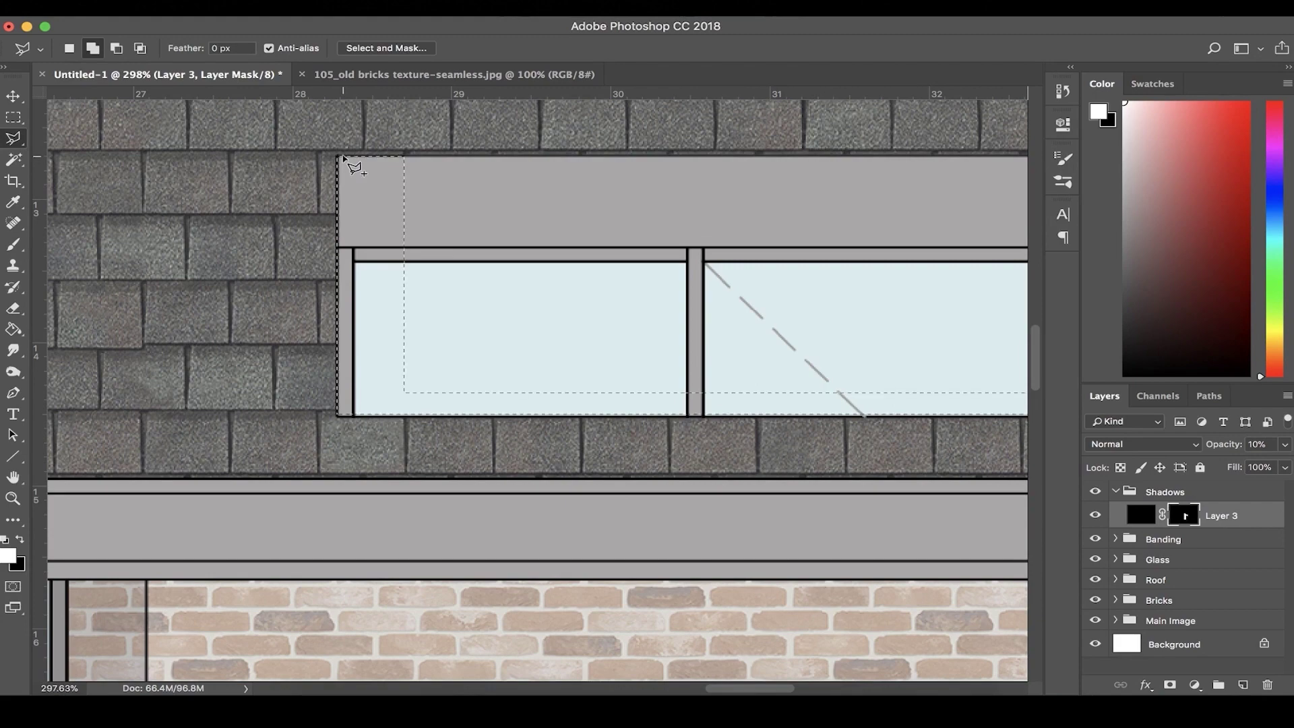
{"action": "left_click", "coordinate": [15, 332]}
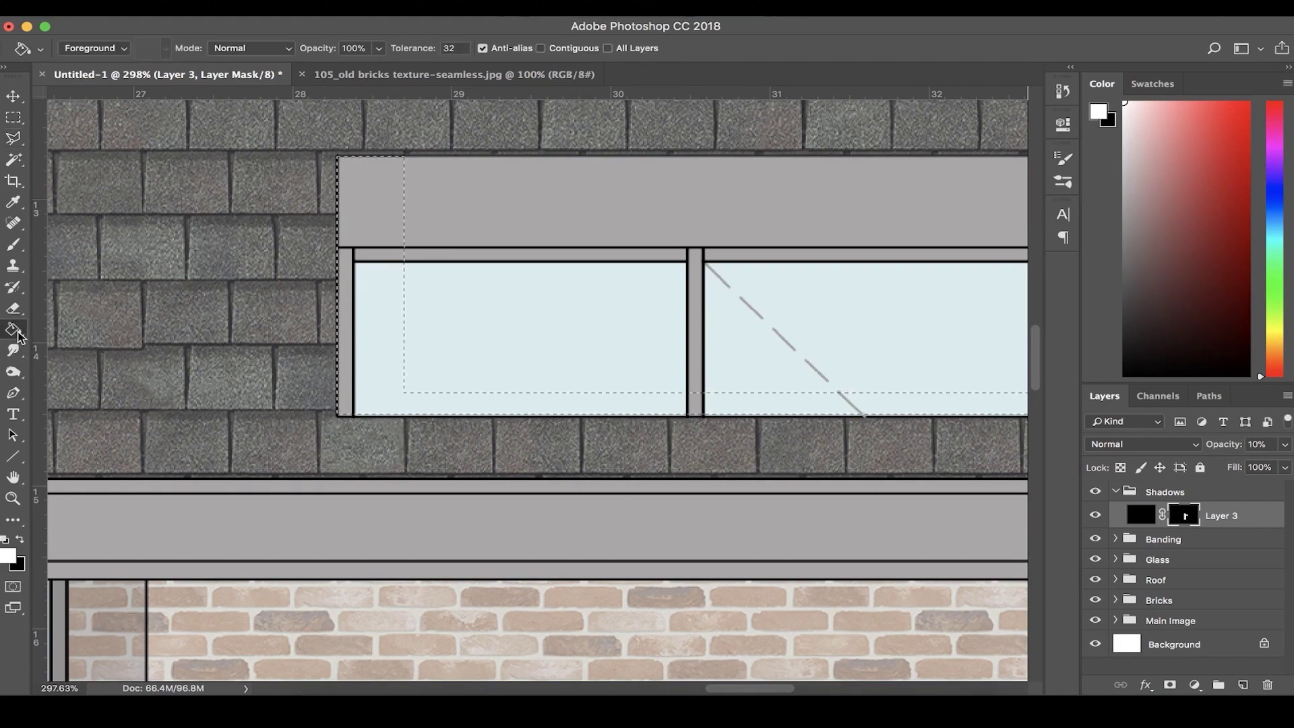
{"action": "left_click", "coordinate": [387, 361]}
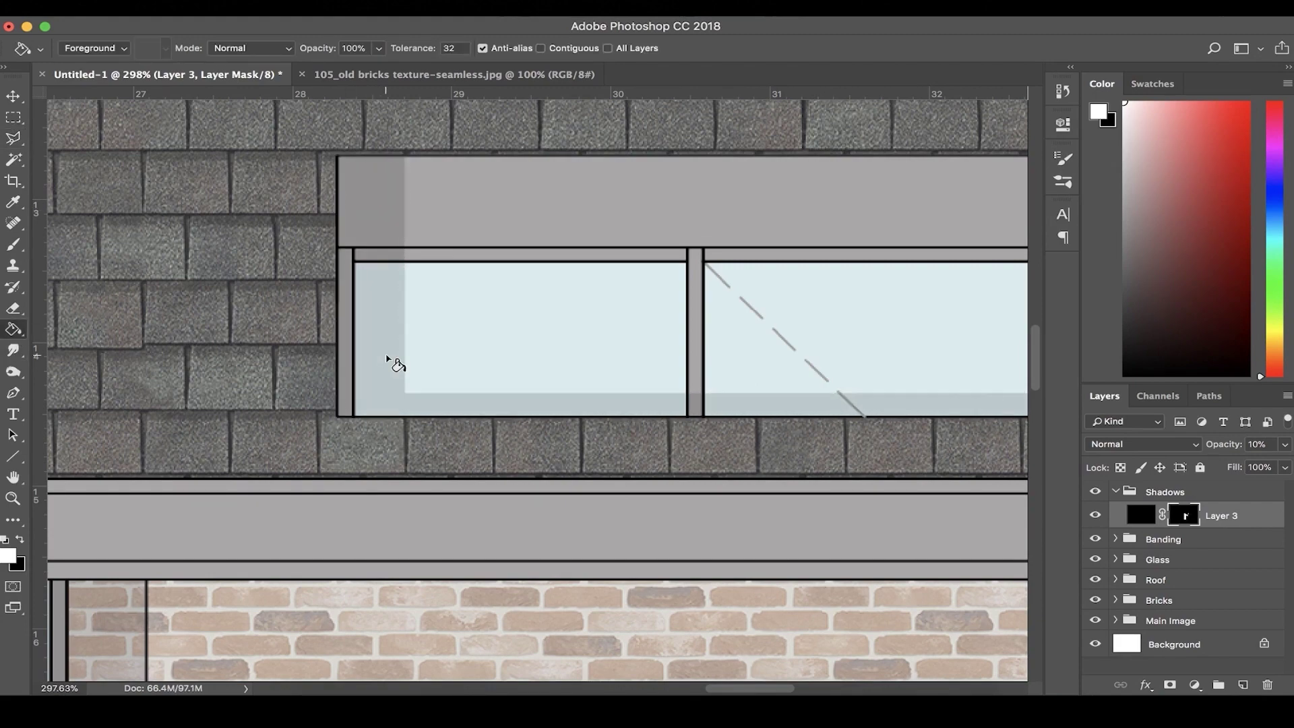
{"action": "scroll", "coordinate": [388, 361], "scroll_direction": "down", "scroll_amount": 6}
{"action": "scroll", "coordinate": [393, 362], "scroll_direction": "down", "scroll_amount": 2}
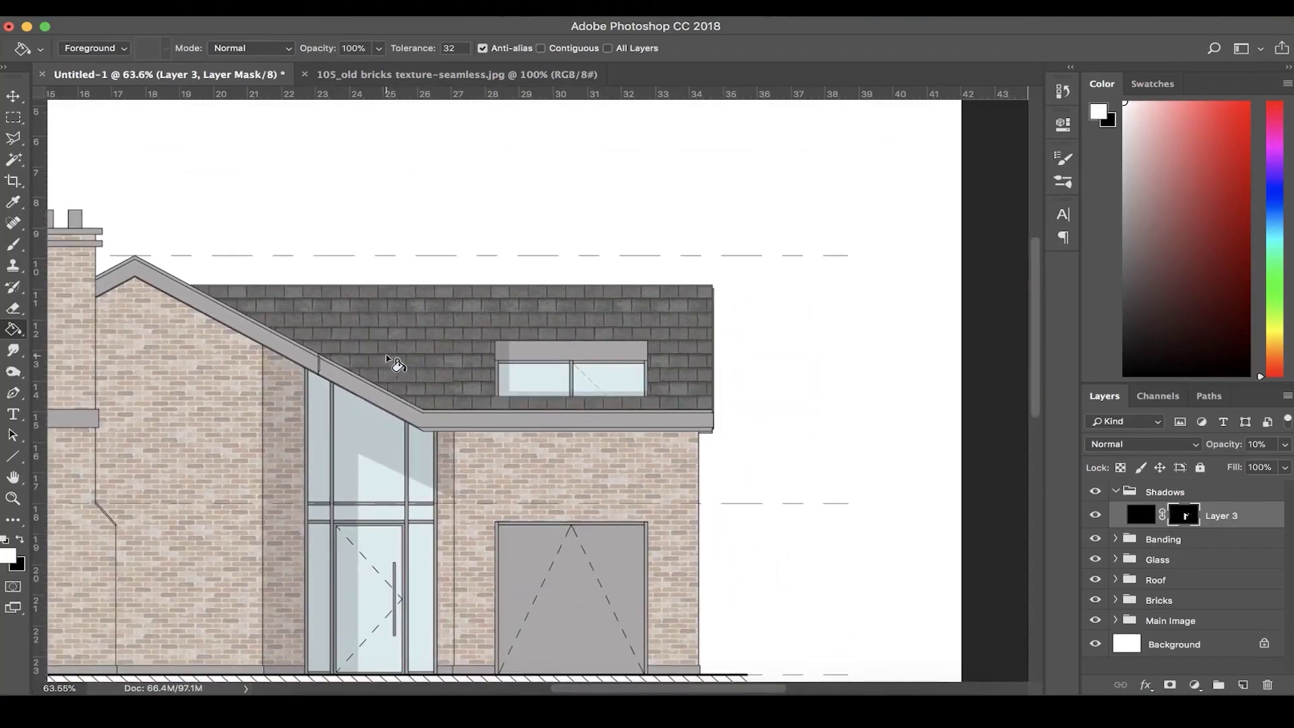
Start a lasso outline at the vertical brick line, following the gable eaves' underside over the apex and down to the chimney
{"action": "scroll", "coordinate": [393, 362], "scroll_direction": "up", "scroll_amount": 5}
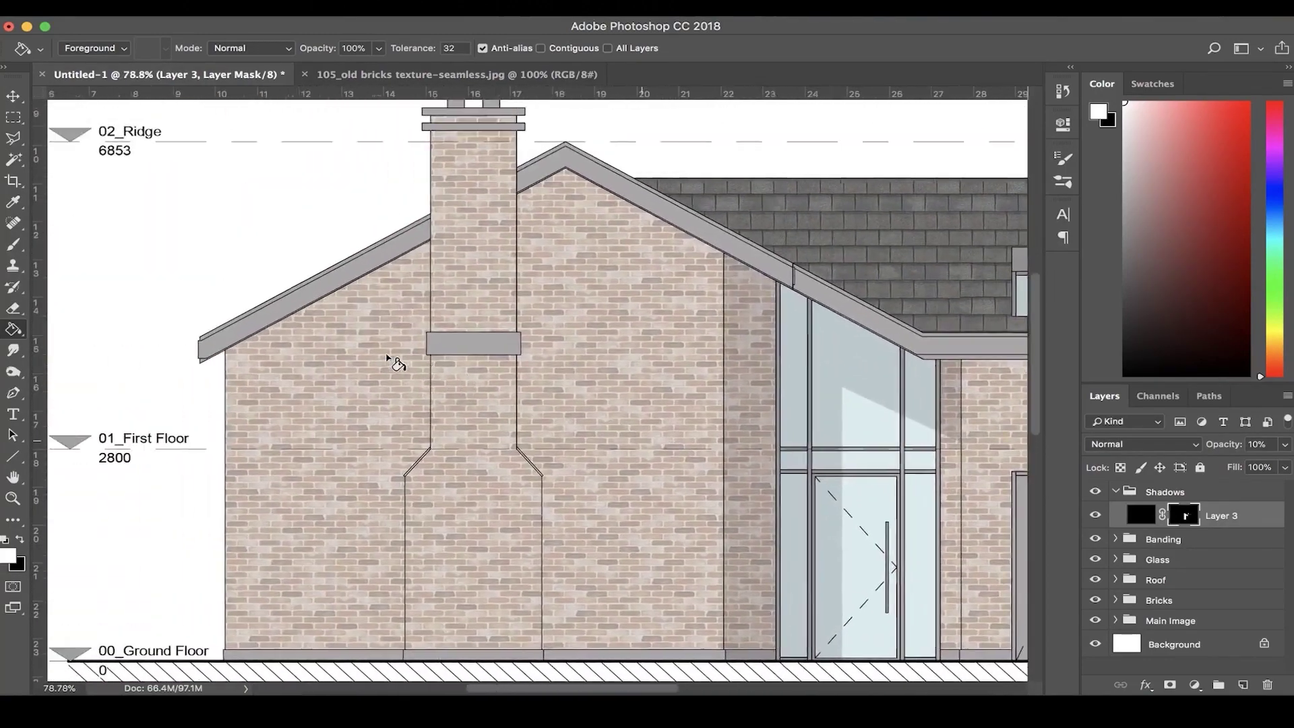
{"action": "scroll", "coordinate": [396, 362], "scroll_direction": "down", "scroll_amount": 4}
{"action": "scroll", "coordinate": [404, 378], "scroll_direction": "up", "scroll_amount": 8}
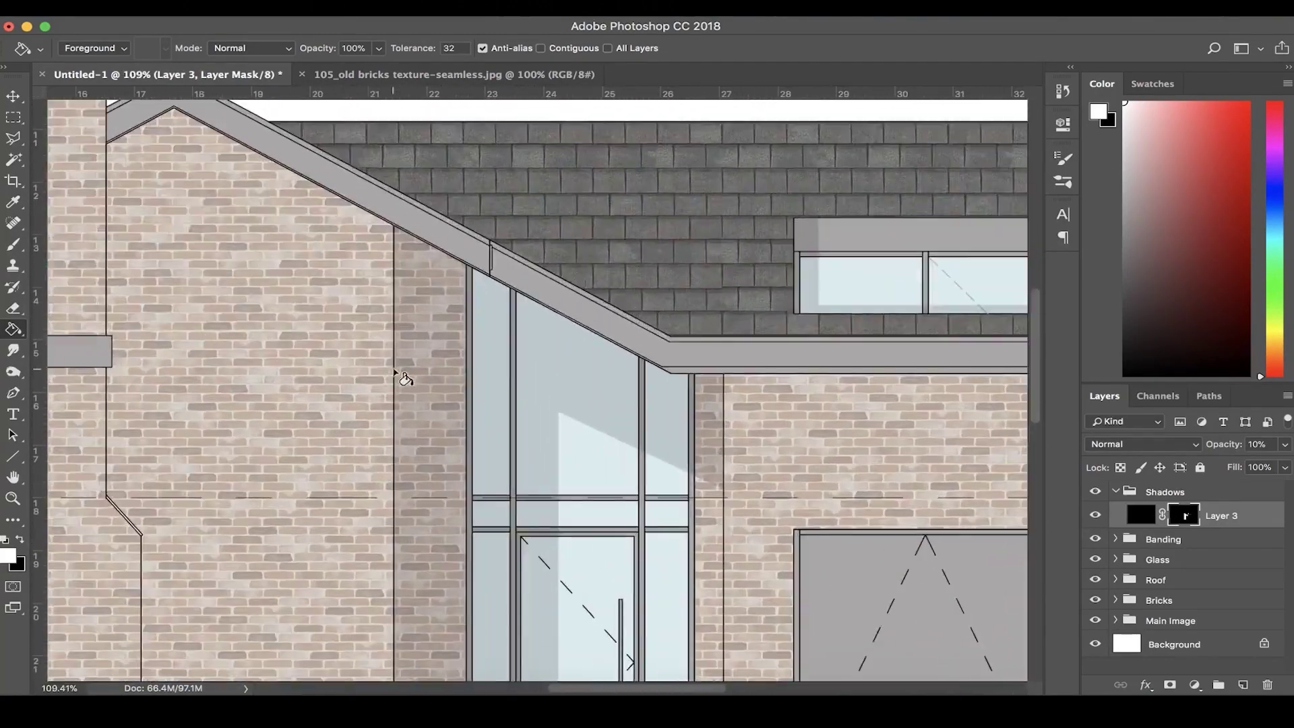
{"action": "key", "text": "l"}
{"action": "left_click", "coordinate": [600, 280]}
{"action": "scroll", "coordinate": [399, 232], "scroll_direction": "down", "scroll_amount": 5}
{"action": "scroll", "coordinate": [725, 462], "scroll_direction": "up", "scroll_amount": 7}
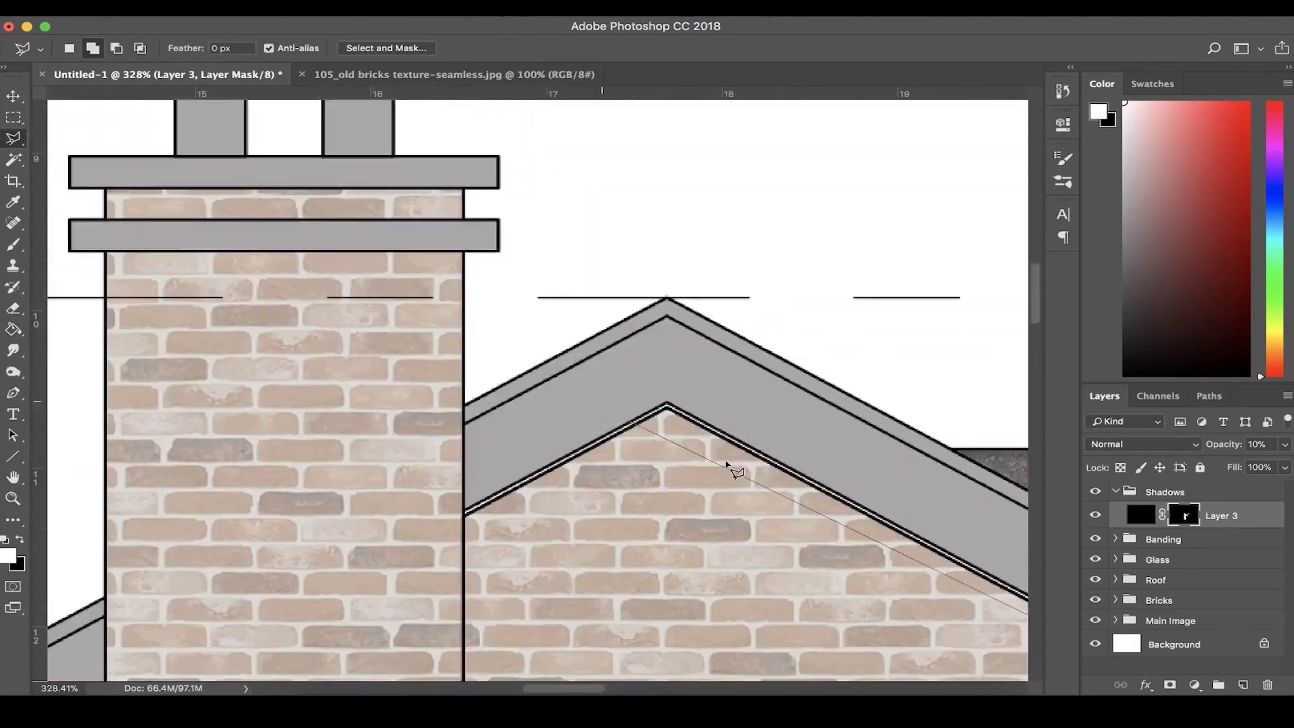
{"action": "left_click", "coordinate": [686, 382]}
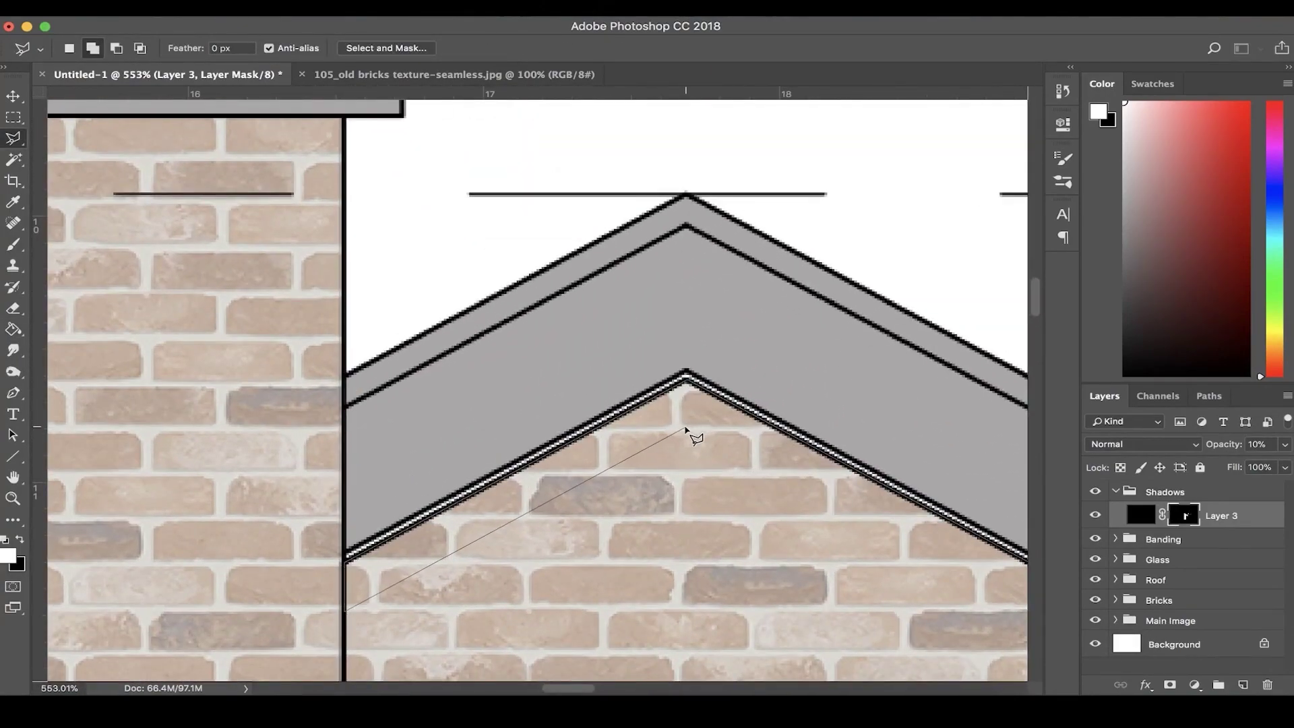
Close the gable shadow band parallel below the eaves at the vertical brick line, and fill it with white on the mask
{"action": "scroll", "coordinate": [687, 431], "scroll_direction": "right", "scroll_amount": 10}
{"action": "scroll", "coordinate": [775, 438], "scroll_direction": "down", "scroll_amount": 8}
{"action": "scroll", "coordinate": [898, 451], "scroll_direction": "down", "scroll_amount": 5}
{"action": "left_click", "coordinate": [705, 359]}
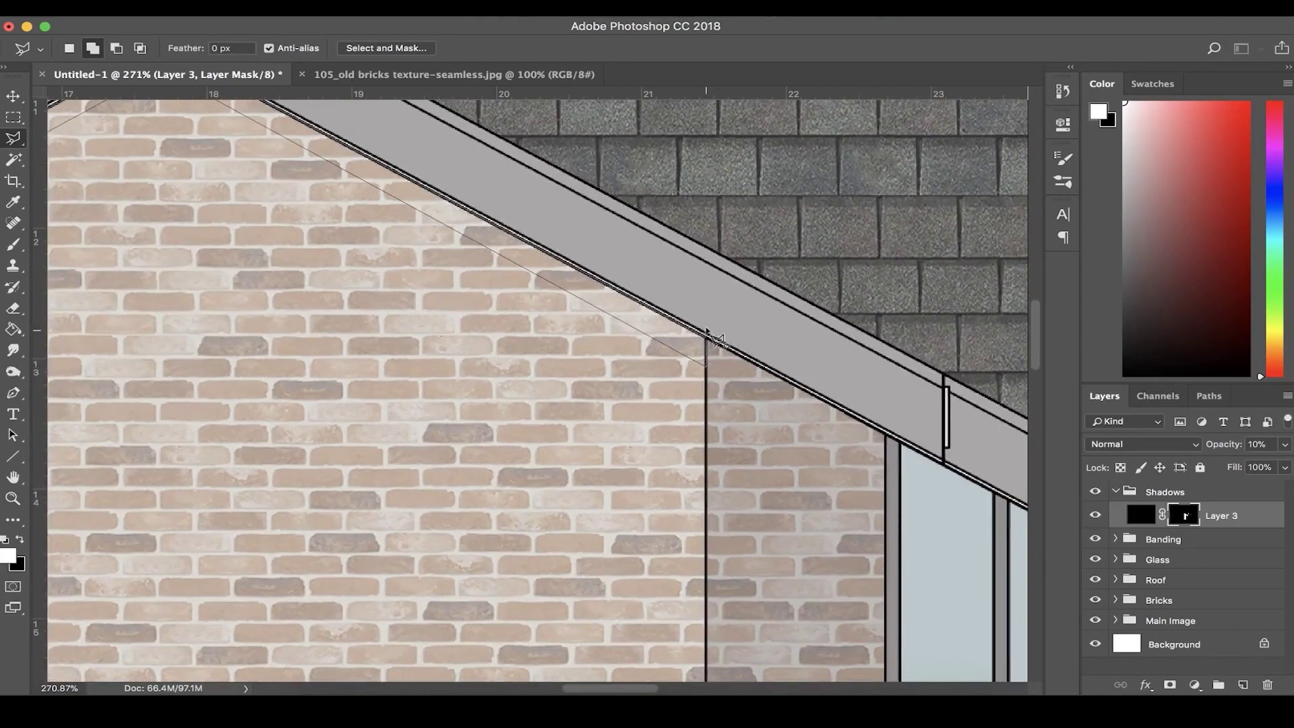
{"action": "left_click", "coordinate": [706, 341]}
{"action": "key", "text": "g"}
{"action": "left_click", "coordinate": [686, 343]}
{"action": "key", "text": "super+d"}
Start a lasso outline down the chimney's right edge, past the grey band and sloped shoulder to the ground line
{"action": "scroll", "coordinate": [686, 342], "scroll_direction": "down", "scroll_amount": 4}
{"action": "scroll", "coordinate": [686, 343], "scroll_direction": "up", "scroll_amount": 3}
{"action": "scroll", "coordinate": [686, 342], "scroll_direction": "left", "scroll_amount": 10}
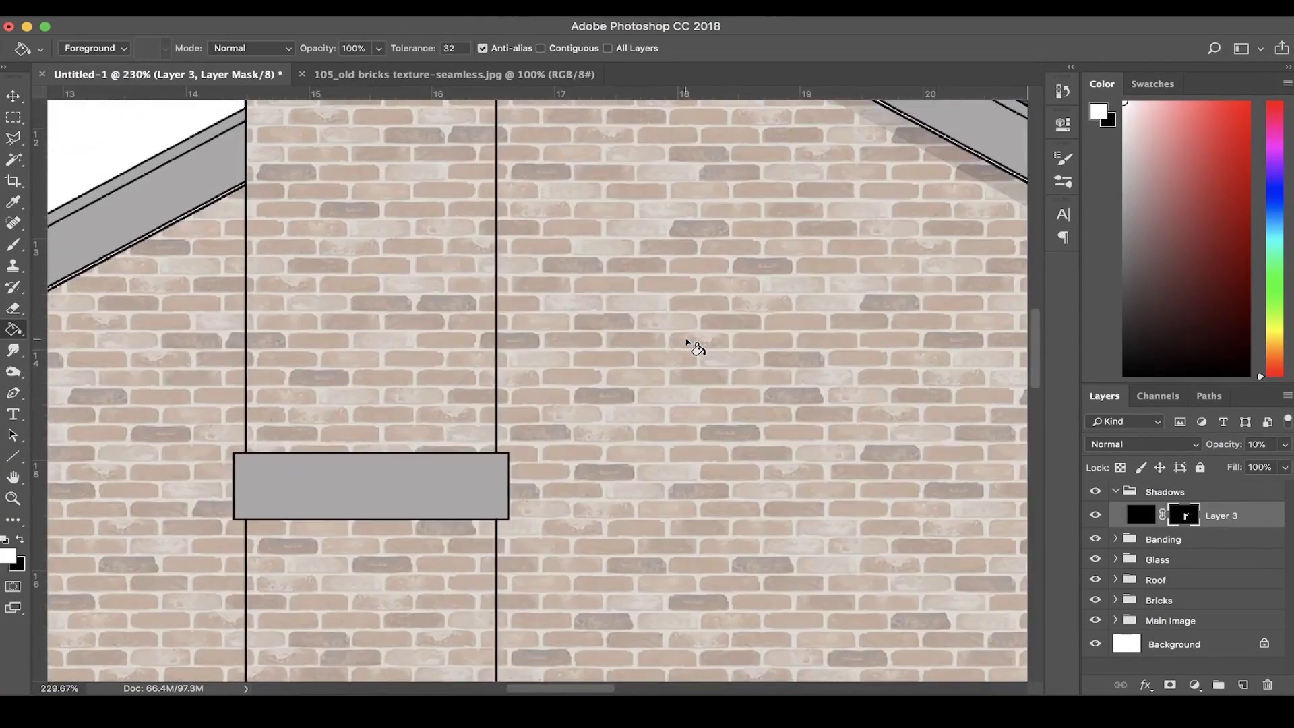
{"action": "left_click", "coordinate": [10, 165]}
{"action": "scroll", "coordinate": [389, 274], "scroll_direction": "up", "scroll_amount": 4}
{"action": "key", "text": "l"}
{"action": "scroll", "coordinate": [389, 273], "scroll_direction": "up", "scroll_amount": 4}
{"action": "scroll", "coordinate": [432, 350], "scroll_direction": "down", "scroll_amount": 5}
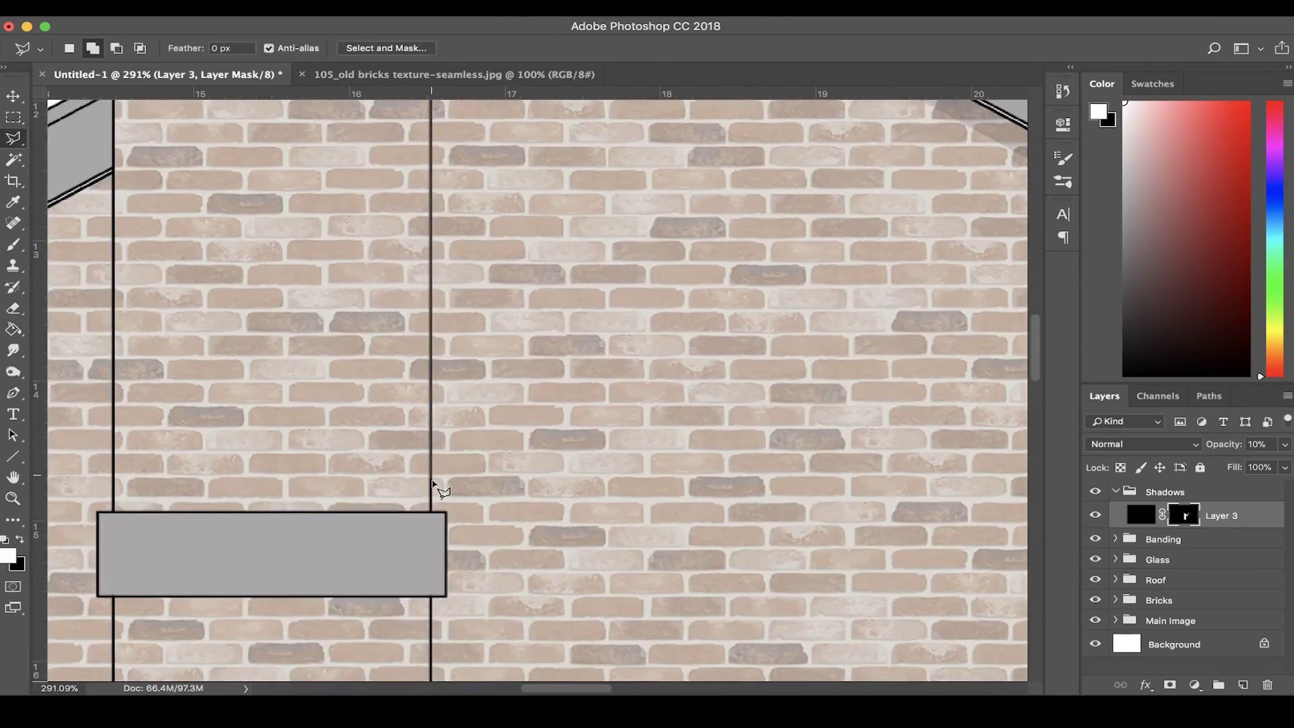
{"action": "scroll", "coordinate": [460, 609], "scroll_direction": "down", "scroll_amount": 9}
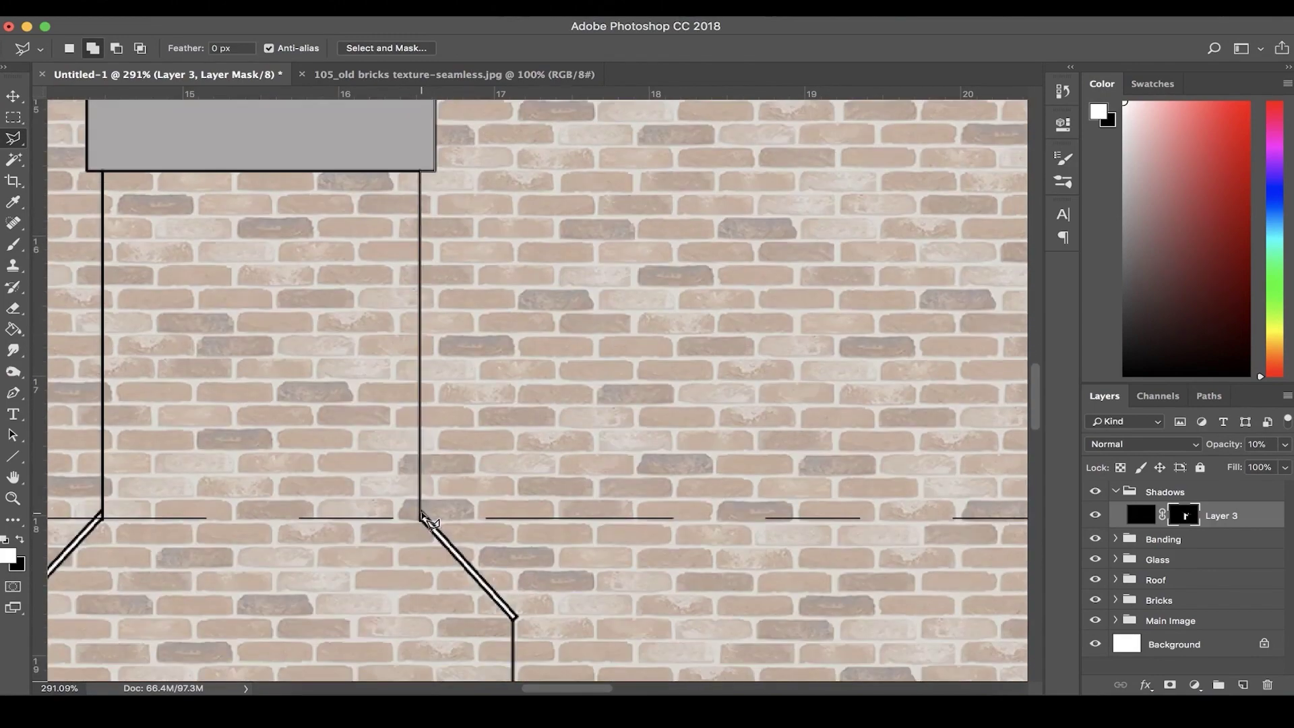
{"action": "scroll", "coordinate": [523, 632], "scroll_direction": "down", "scroll_amount": 15}
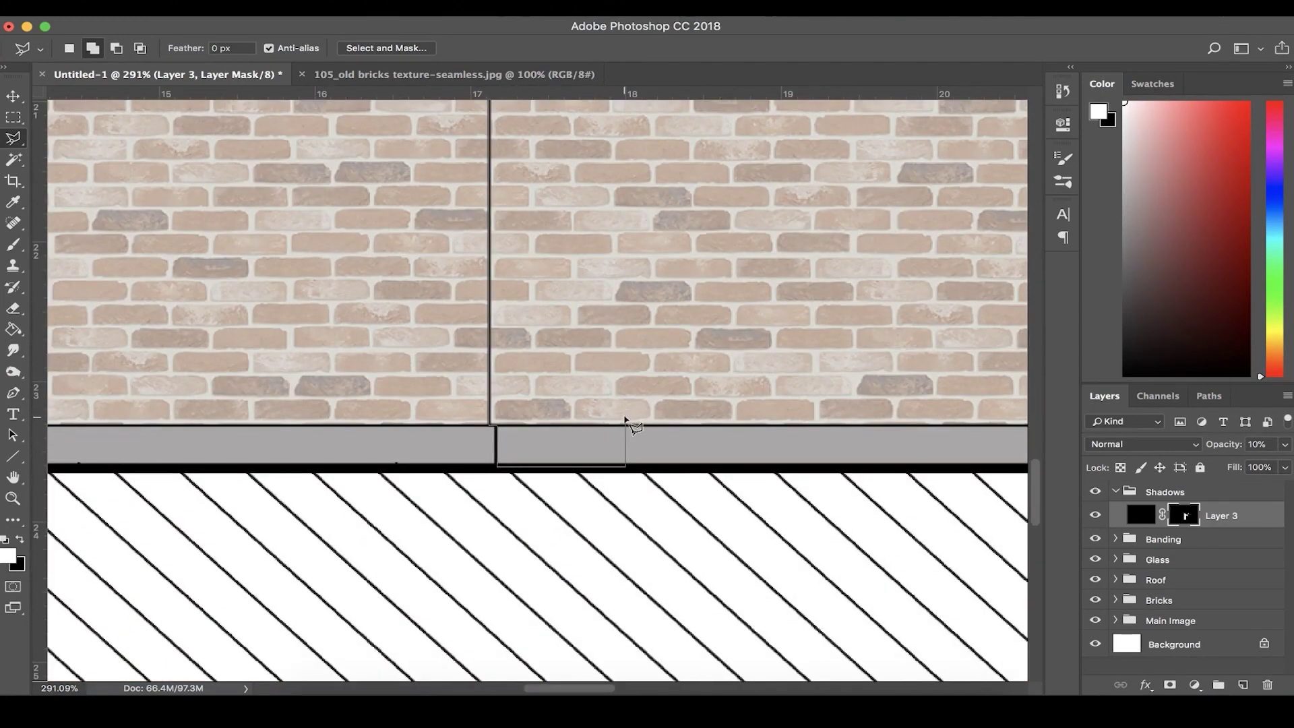
Continue the chimney shadow outline from the plinth up the brickwork, parallel to the chimney base and its sloped shoulder
{"action": "left_click", "coordinate": [618, 417]}
{"action": "scroll", "coordinate": [616, 327], "scroll_direction": "up", "scroll_amount": 6}
{"action": "scroll", "coordinate": [616, 327], "scroll_direction": "down", "scroll_amount": 4}
{"action": "left_click", "coordinate": [573, 212]}
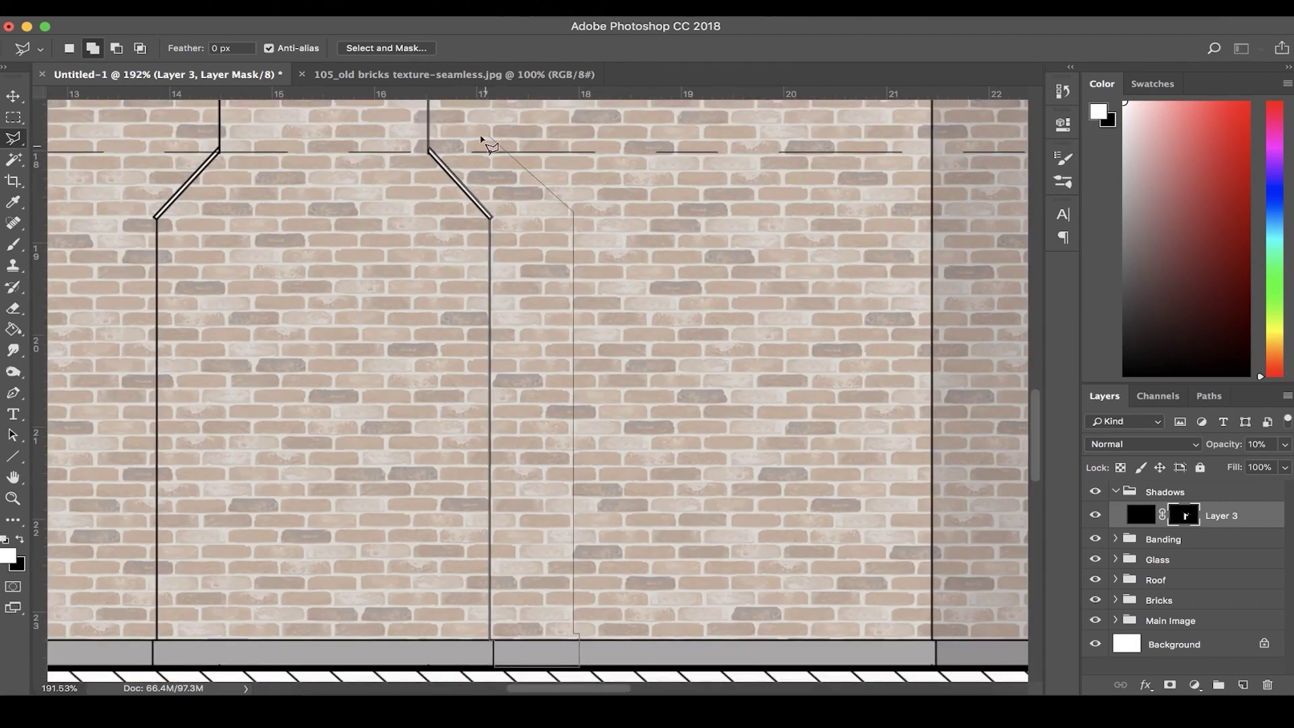
{"action": "left_click", "coordinate": [496, 127]}
Close the chimney shadow outline up to the gable eaves, stepping out beside the grey band, and fill it with white on the mask
{"action": "scroll", "coordinate": [445, 234], "scroll_direction": "up", "scroll_amount": 5}
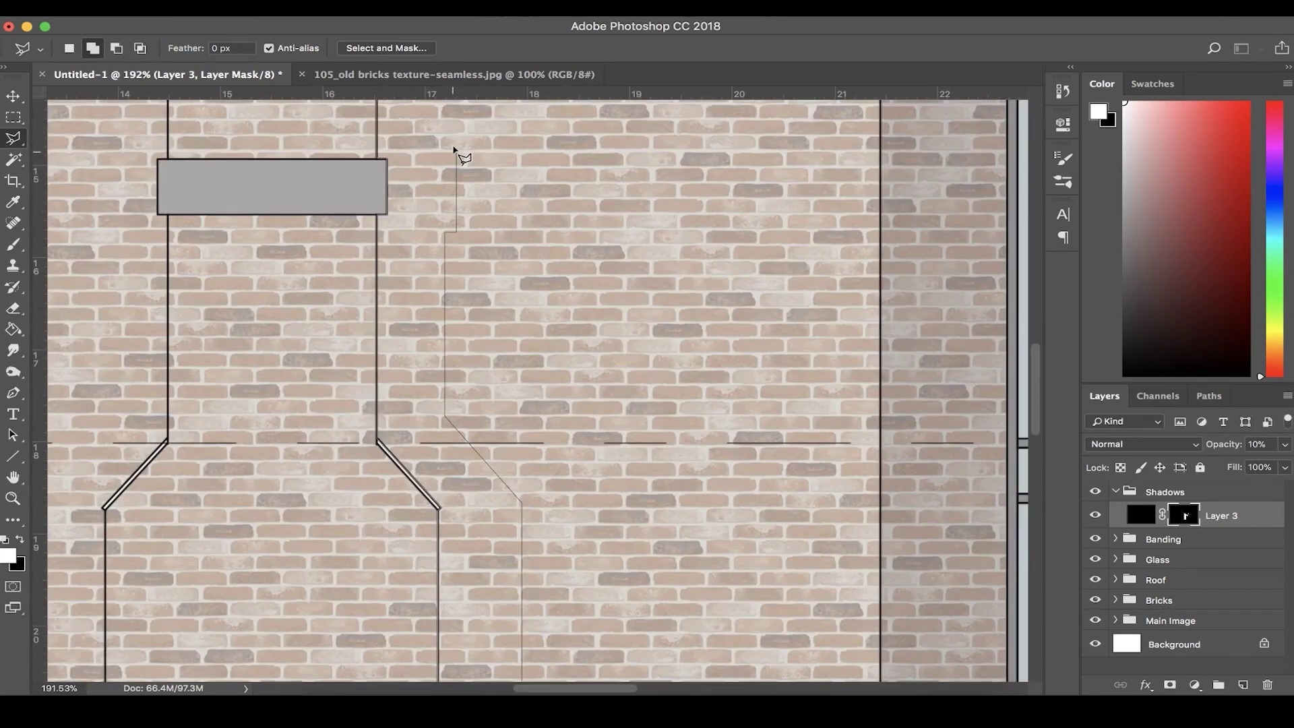
{"action": "scroll", "coordinate": [448, 114], "scroll_direction": "up", "scroll_amount": 5}
{"action": "left_click", "coordinate": [450, 118]}
{"action": "double_click", "coordinate": [377, 155]}
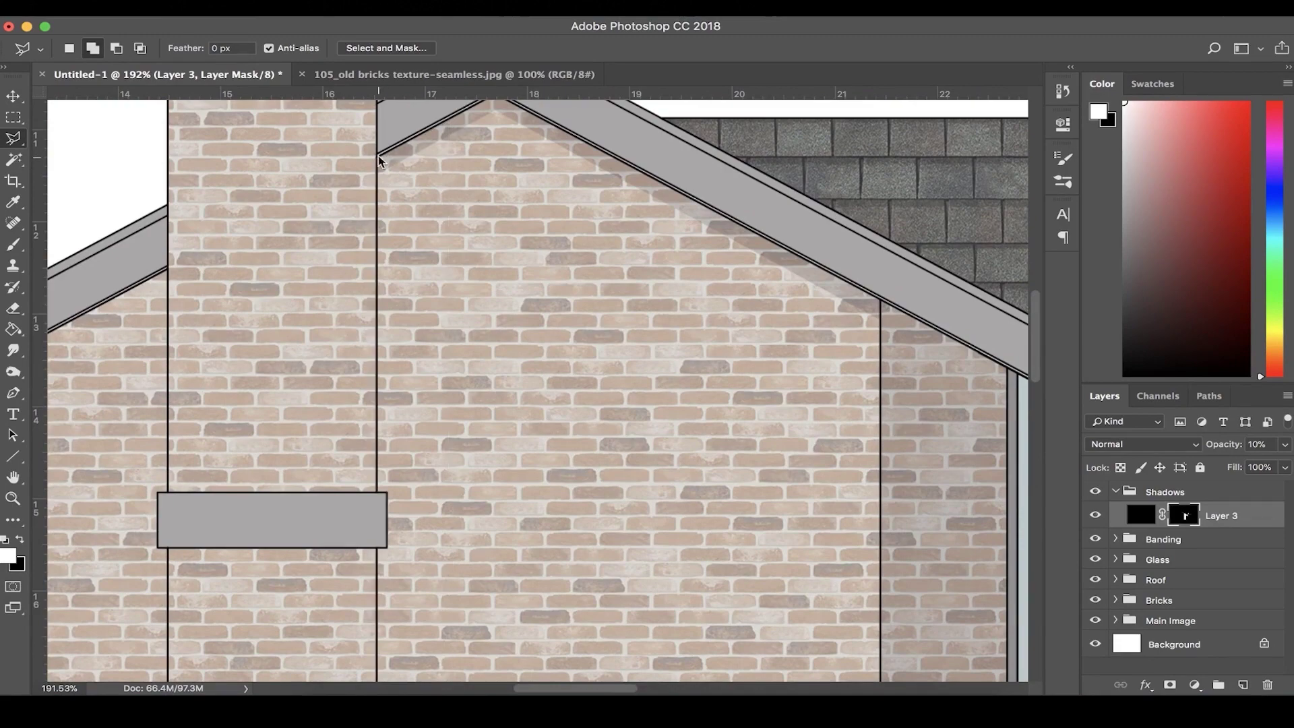
{"action": "key", "text": "g"}
{"action": "left_click", "coordinate": [408, 221]}
{"action": "key", "text": "super+d"}
Start a narrow lasso strip beside the vertical brick line between glazing and garage door, running from the ground line up across to that line
{"action": "scroll", "coordinate": [408, 221], "scroll_direction": "down", "scroll_amount": 5}
{"action": "scroll", "coordinate": [408, 221], "scroll_direction": "right", "scroll_amount": 5}
{"action": "scroll", "coordinate": [408, 221], "scroll_direction": "up", "scroll_amount": 5}
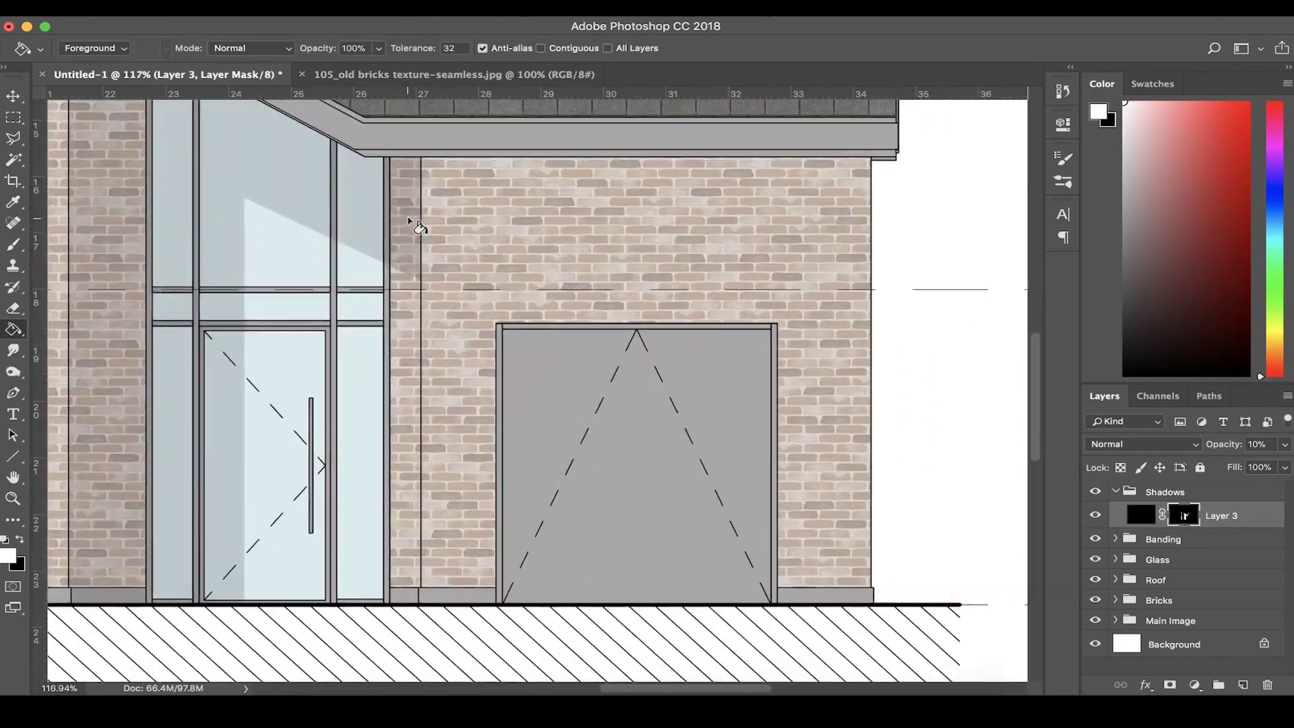
{"action": "left_click", "coordinate": [13, 135]}
{"action": "scroll", "coordinate": [489, 539], "scroll_direction": "up", "scroll_amount": 4}
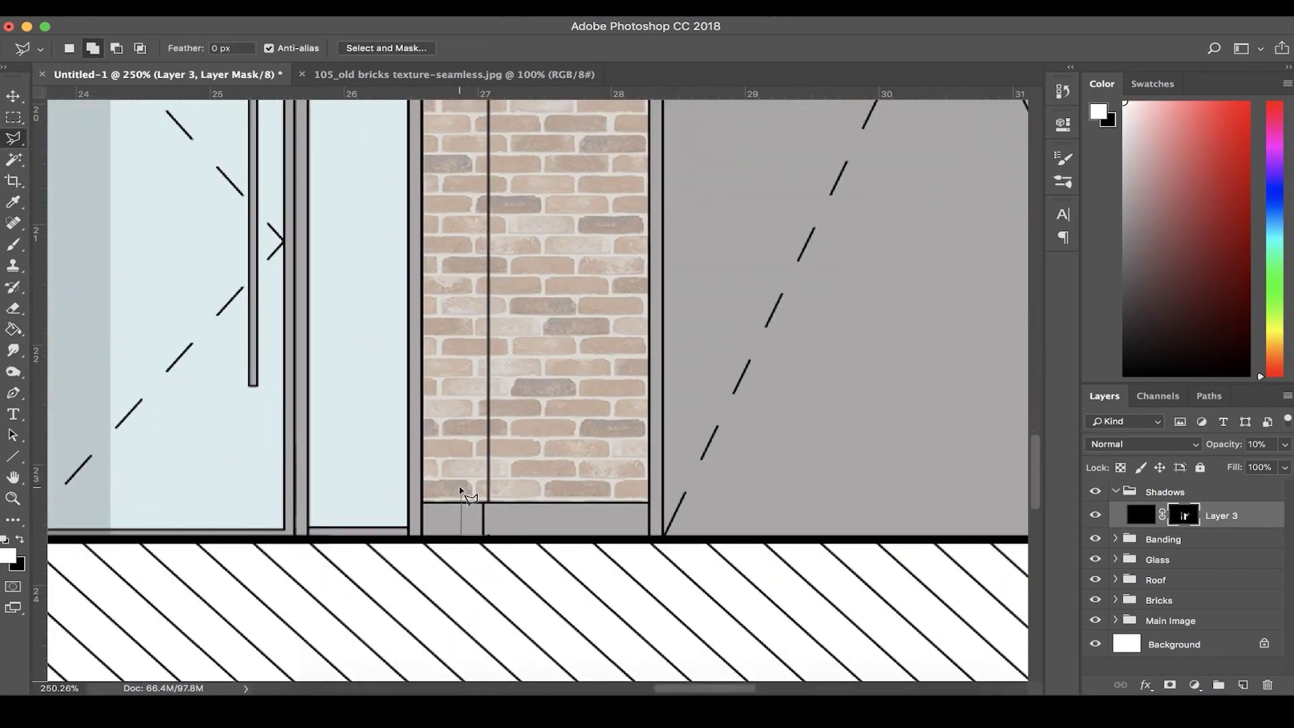
{"action": "left_click", "coordinate": [461, 487]}
{"action": "left_click", "coordinate": [468, 487]}
{"action": "scroll", "coordinate": [459, 404], "scroll_direction": "up", "scroll_amount": 10}
{"action": "left_click", "coordinate": [472, 189]}
{"action": "left_click", "coordinate": [488, 192]}
Close the narrow strip down the brick line and plinth joint, fill it with white on the mask, and deselect
{"action": "scroll", "coordinate": [475, 445], "scroll_direction": "down", "scroll_amount": 10}
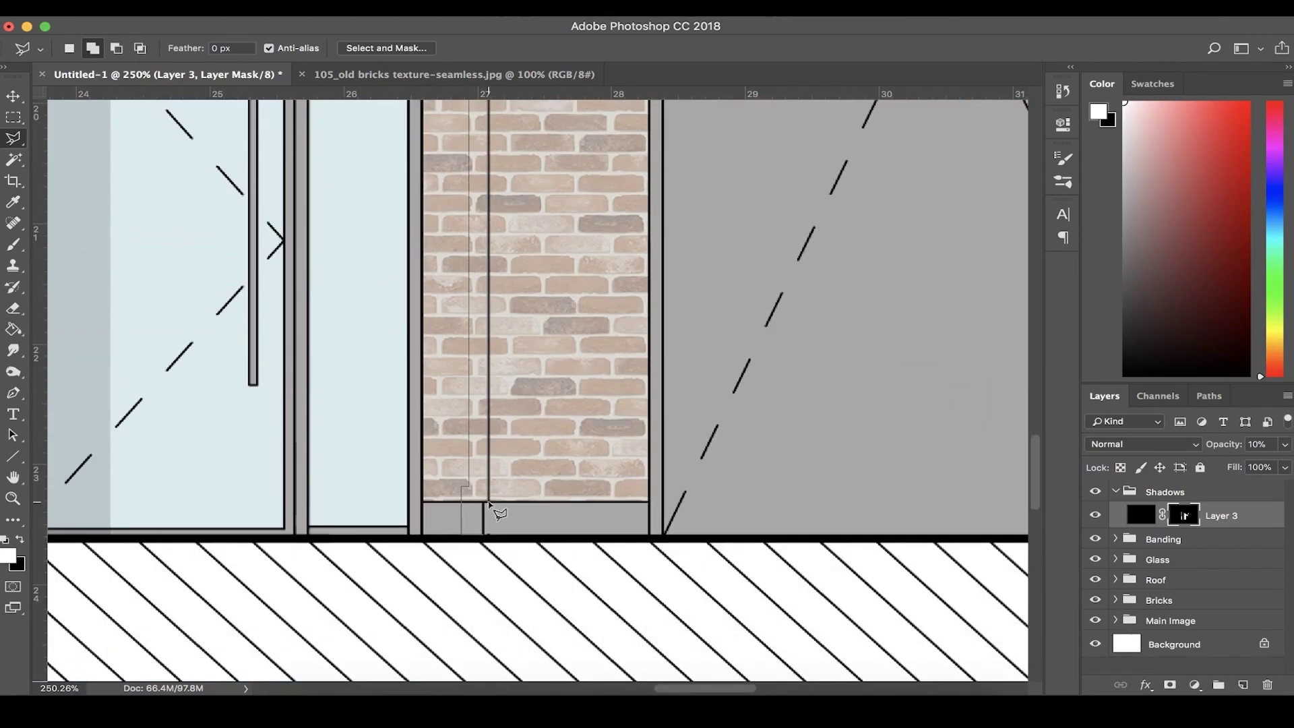
{"action": "left_click", "coordinate": [489, 502]}
{"action": "left_click", "coordinate": [486, 536]}
{"action": "key", "text": "g"}
{"action": "left_click", "coordinate": [477, 522]}
{"action": "key", "text": "ctrl+d"}
{"action": "scroll", "coordinate": [474, 523], "scroll_direction": "down", "scroll_amount": 8}
Start a lasso outline on the left wall's outer edge just below the eaves, running parallel to the slope up to the chimney
{"action": "key", "text": "v"}
{"action": "scroll", "coordinate": [448, 347], "scroll_direction": "left", "scroll_amount": 5}
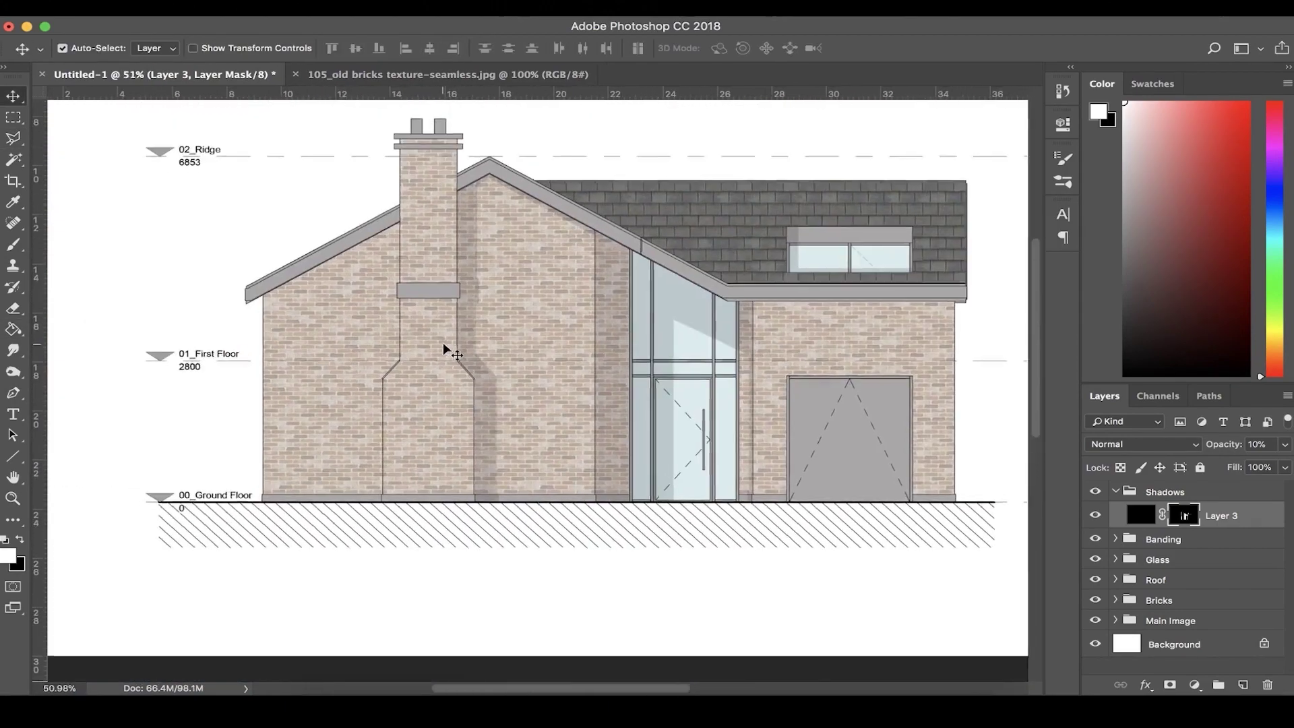
{"action": "scroll", "coordinate": [445, 349], "scroll_direction": "up", "scroll_amount": 10}
{"action": "key", "text": "l"}
{"action": "scroll", "coordinate": [149, 295], "scroll_direction": "up", "scroll_amount": 4}
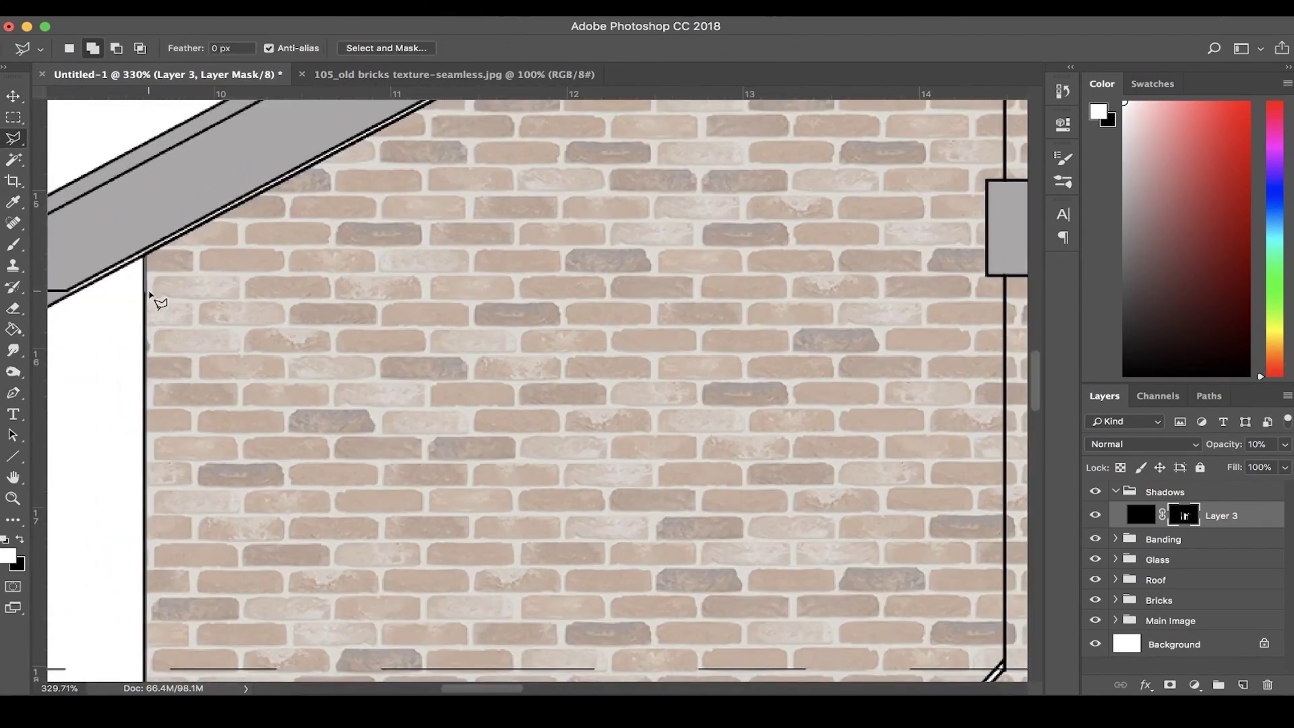
{"action": "left_click", "coordinate": [147, 293]}
{"action": "scroll", "coordinate": [514, 118], "scroll_direction": "up", "scroll_amount": 5}
{"action": "scroll", "coordinate": [674, 125], "scroll_direction": "down", "scroll_amount": 2}
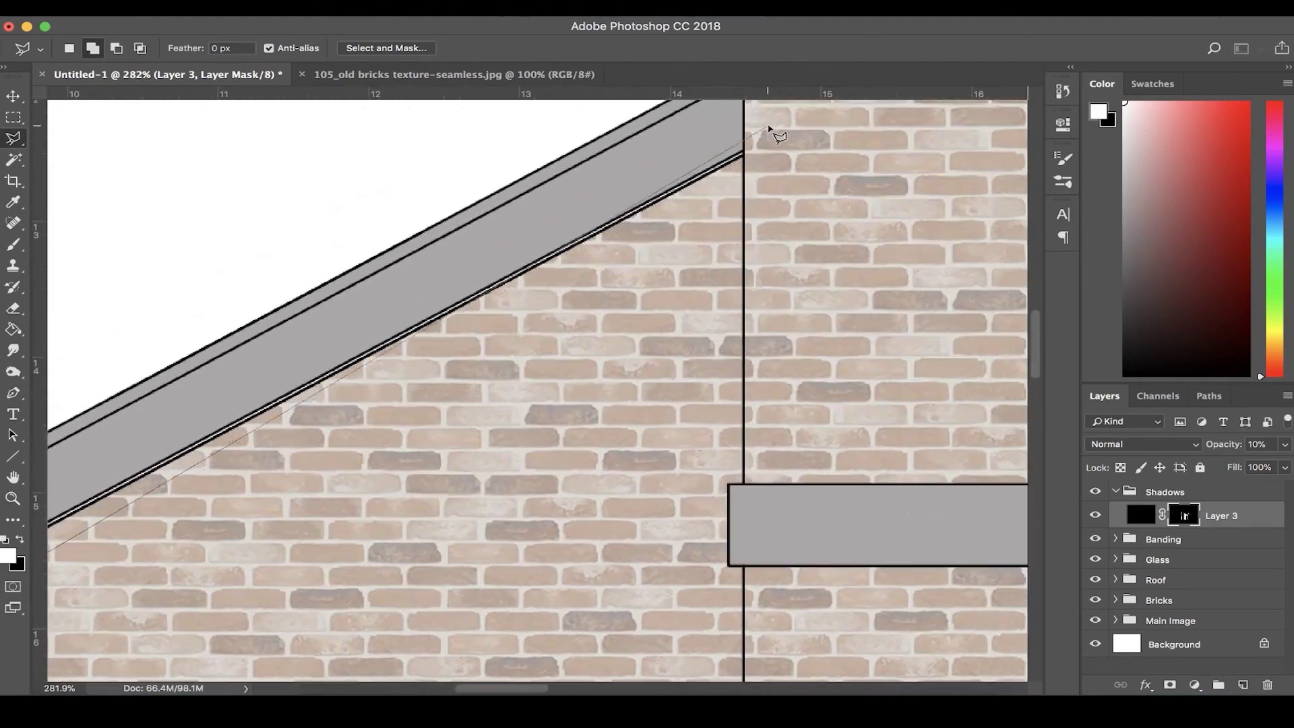
{"action": "left_click", "coordinate": [746, 156]}
Close the left eaves shadow band at the wall's outer corner and fill it with white on the mask
{"action": "scroll", "coordinate": [745, 156], "scroll_direction": "left", "scroll_amount": 6}
{"action": "left_click", "coordinate": [236, 312]}
{"action": "left_click", "coordinate": [236, 341]}
{"action": "key", "text": "g"}
{"action": "left_click", "coordinate": [251, 320]}
{"action": "key", "text": "super+d"}
{"action": "scroll", "coordinate": [252, 320], "scroll_direction": "down", "scroll_amount": 8}
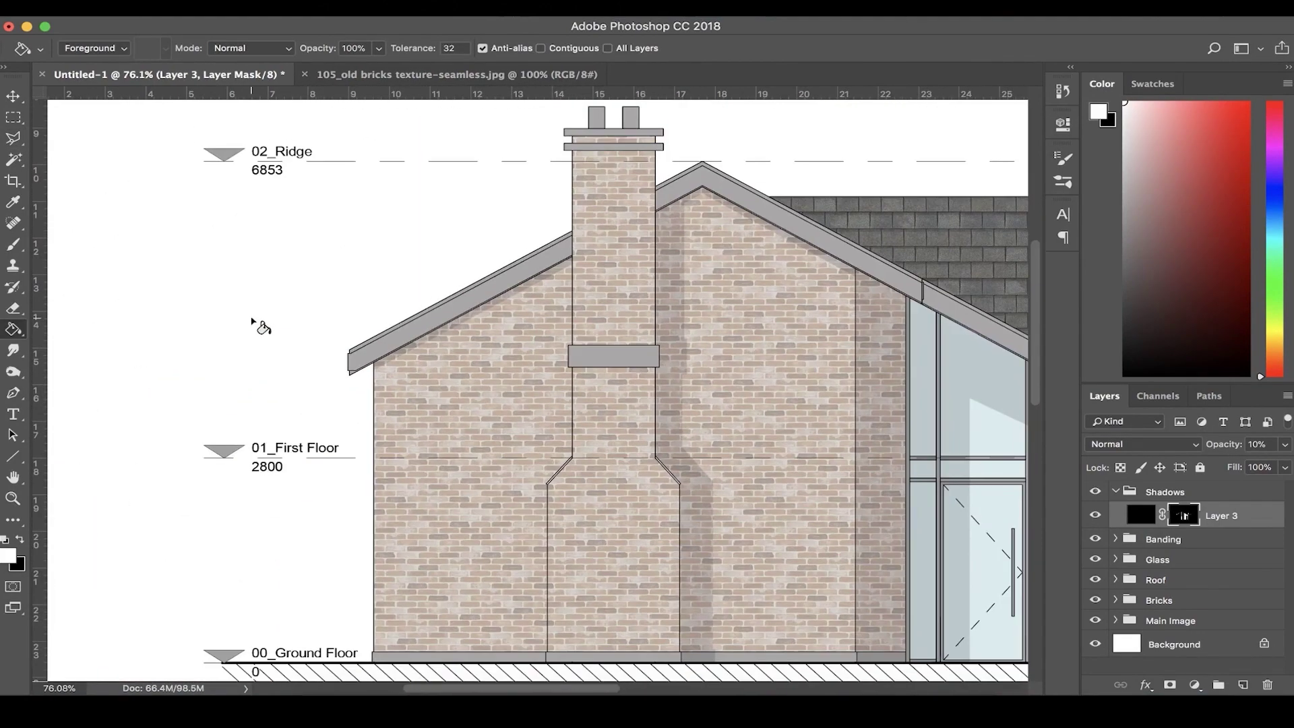
{"action": "scroll", "coordinate": [263, 326], "scroll_direction": "down", "scroll_amount": 3}
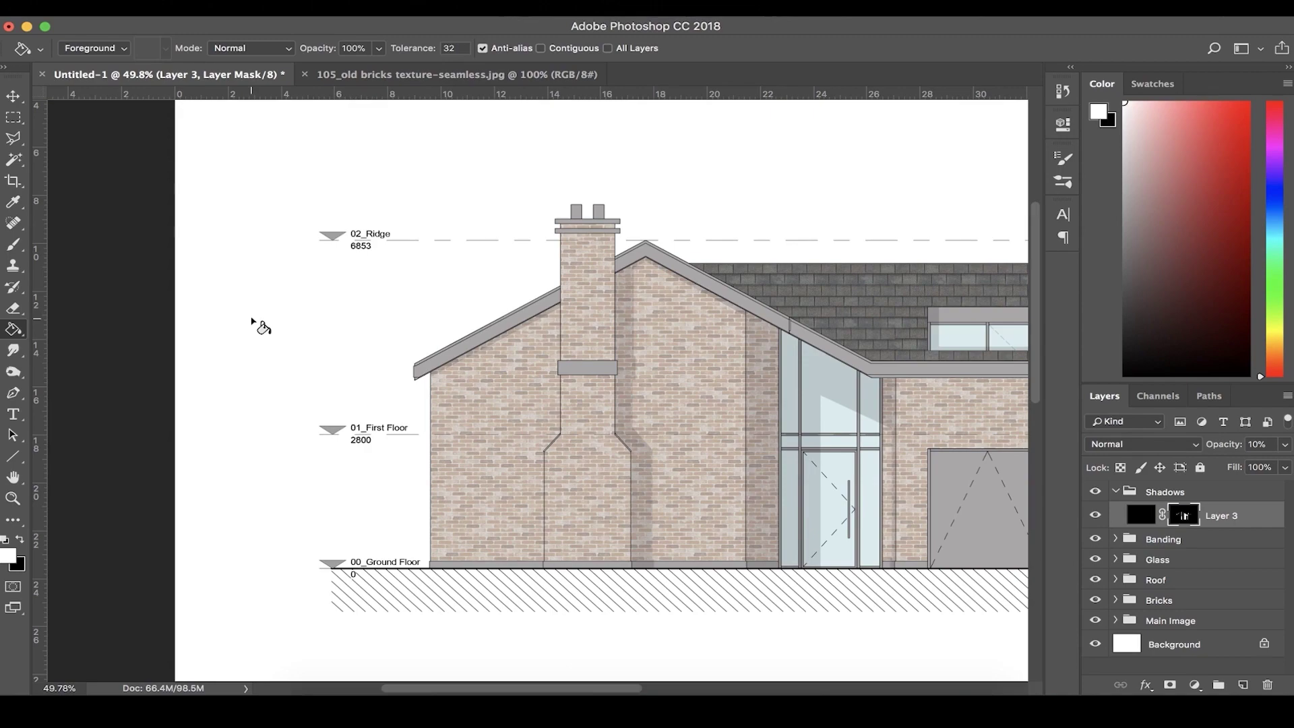
Lasso a thin strip under the eaves above the garage, from the wall's outer edge to the vertical brick line, fill it white on the mask, and deselect
{"action": "scroll", "coordinate": [604, 413], "scroll_direction": "up", "scroll_amount": 8}
{"action": "scroll", "coordinate": [604, 414], "scroll_direction": "right", "scroll_amount": 4}
{"action": "key", "text": "l"}
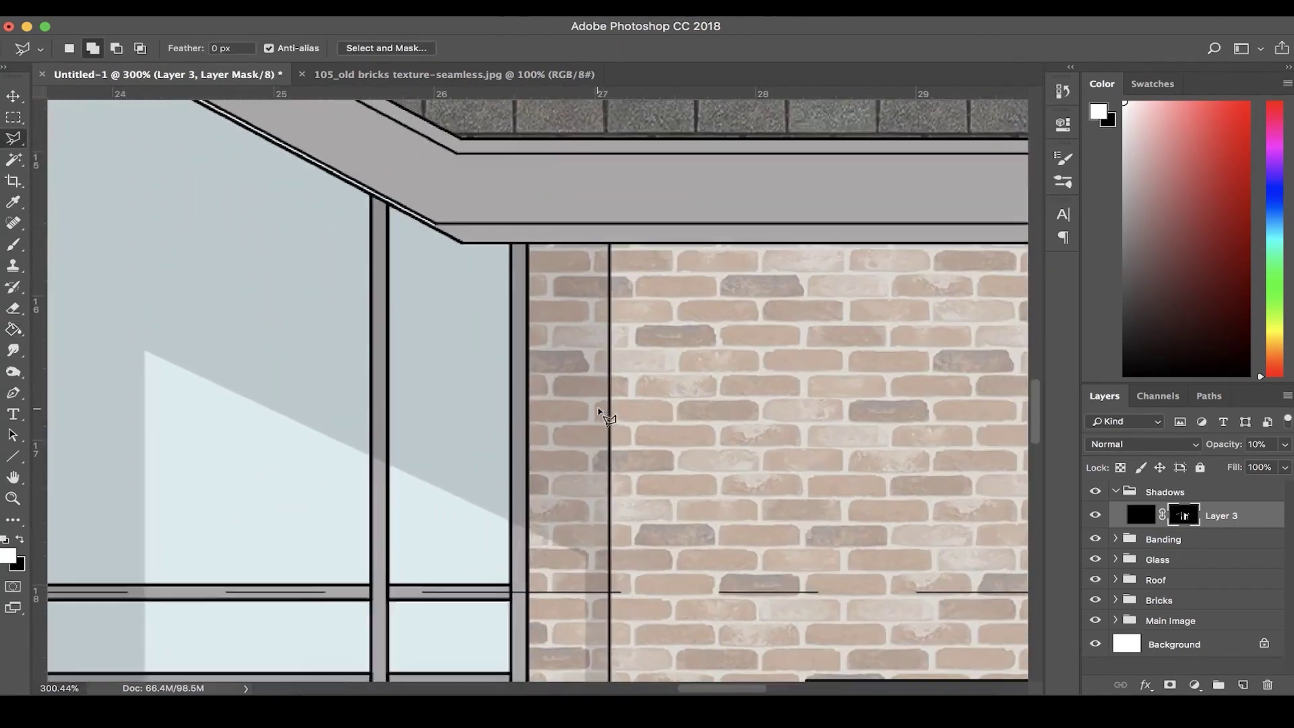
{"action": "scroll", "coordinate": [598, 409], "scroll_direction": "up", "scroll_amount": 2}
{"action": "scroll", "coordinate": [800, 281], "scroll_direction": "right", "scroll_amount": 10}
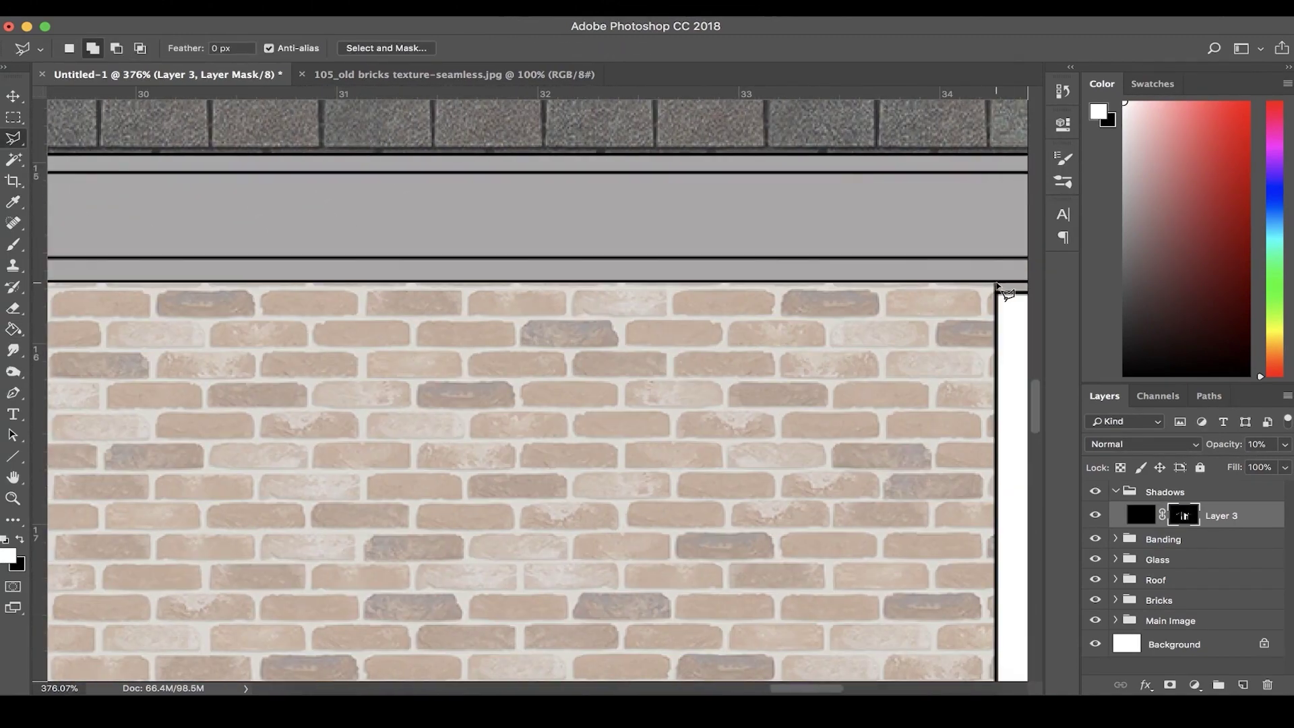
{"action": "left_click", "coordinate": [998, 327]}
{"action": "scroll", "coordinate": [450, 336], "scroll_direction": "left", "scroll_amount": 10}
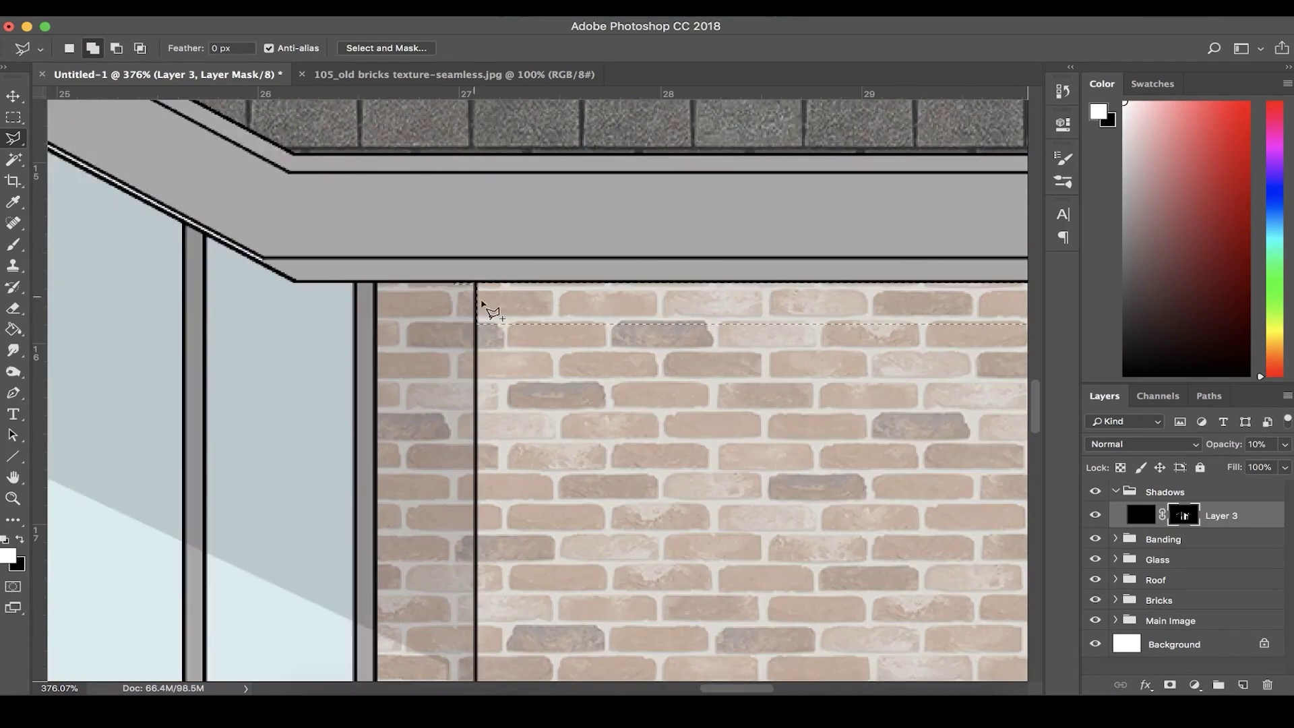
{"action": "key", "text": "g"}
{"action": "left_click", "coordinate": [564, 303]}
{"action": "key", "text": "super+d"}
Start a lasso outline at the garage door's lower outer corner on the glazing side, running up its frame and across the door head
{"action": "key", "text": "v"}
{"action": "scroll", "coordinate": [457, 263], "scroll_direction": "down", "scroll_amount": 6}
{"action": "scroll", "coordinate": [456, 263], "scroll_direction": "right", "scroll_amount": 4}
{"action": "scroll", "coordinate": [457, 261], "scroll_direction": "down", "scroll_amount": 8}
{"action": "key", "text": "l"}
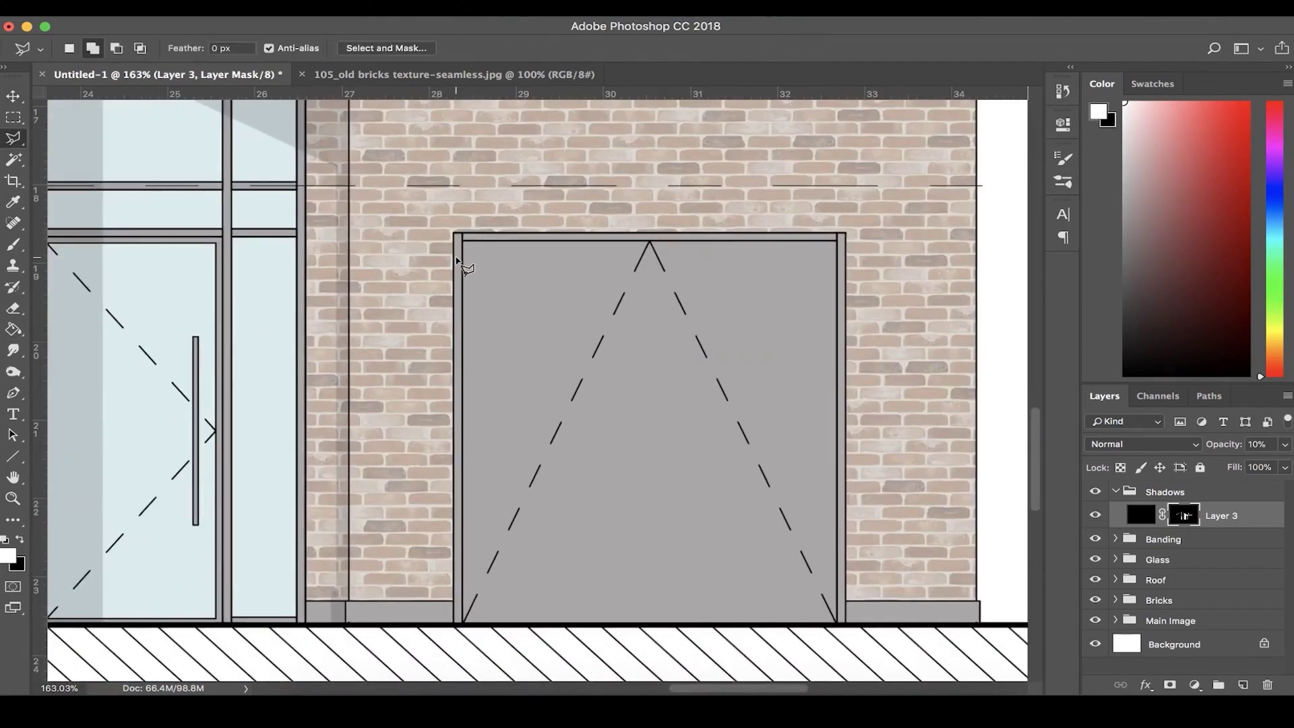
{"action": "scroll", "coordinate": [514, 604], "scroll_direction": "up", "scroll_amount": 6}
{"action": "left_click", "coordinate": [412, 636]}
{"action": "scroll", "coordinate": [399, 372], "scroll_direction": "up", "scroll_amount": 10}
{"action": "left_click", "coordinate": [412, 315]}
{"action": "scroll", "coordinate": [483, 326], "scroll_direction": "right", "scroll_amount": 6}
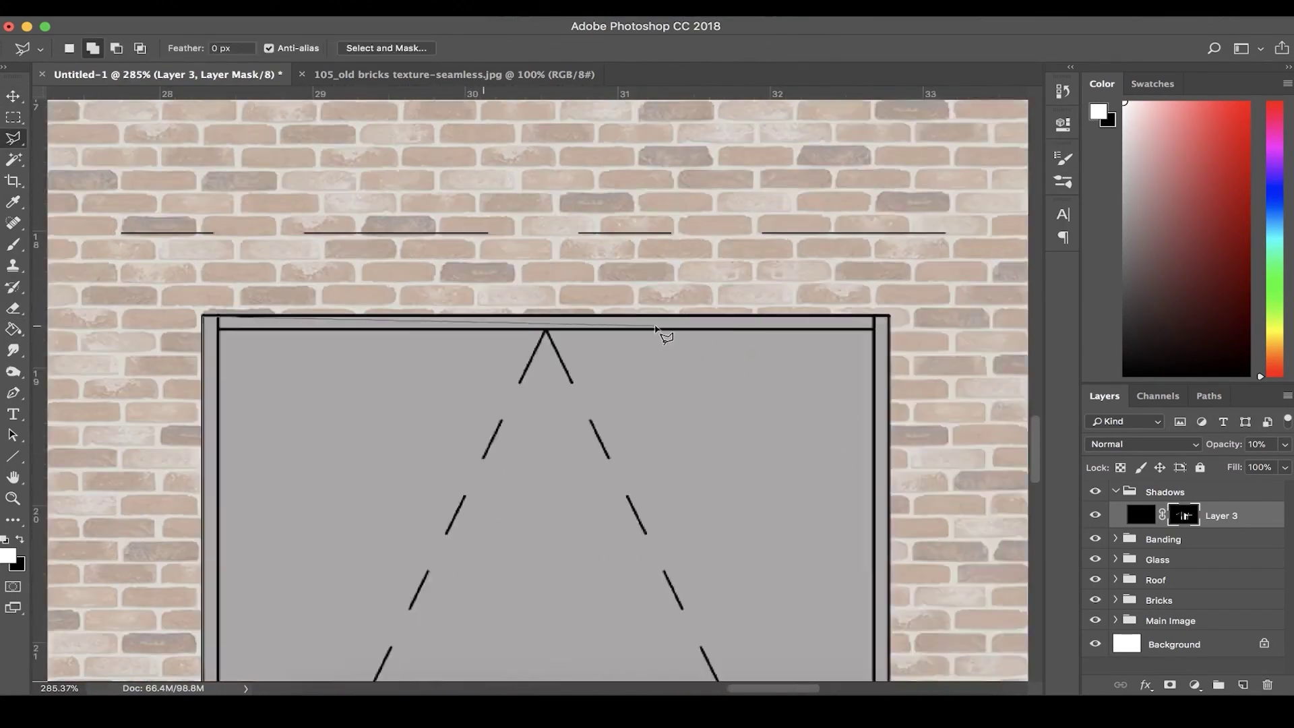
{"action": "scroll", "coordinate": [655, 328], "scroll_direction": "right", "scroll_amount": 5}
{"action": "left_click", "coordinate": [539, 337]}
Close the L-shaped garage door outline back along the inner offset to the ground line, fill it with white on the mask, and deselect
{"action": "scroll", "coordinate": [540, 350], "scroll_direction": "down", "scroll_amount": 4}
{"action": "scroll", "coordinate": [541, 355], "scroll_direction": "left", "scroll_amount": 5}
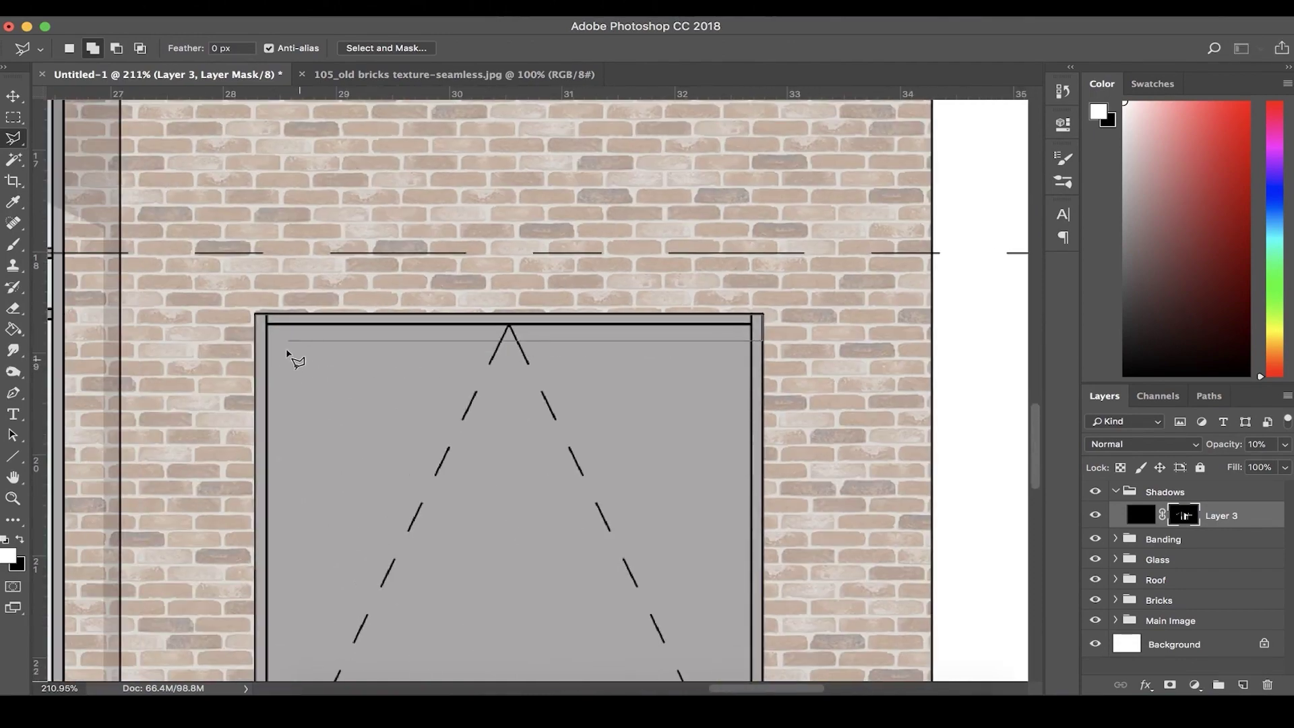
{"action": "left_click", "coordinate": [286, 348], "text": "shift"}
{"action": "scroll", "coordinate": [297, 498], "scroll_direction": "down", "scroll_amount": 6}
{"action": "left_click", "coordinate": [276, 590], "text": "shift"}
{"action": "left_click", "coordinate": [265, 593]}
{"action": "key", "text": "g"}
{"action": "left_click", "coordinate": [280, 569]}
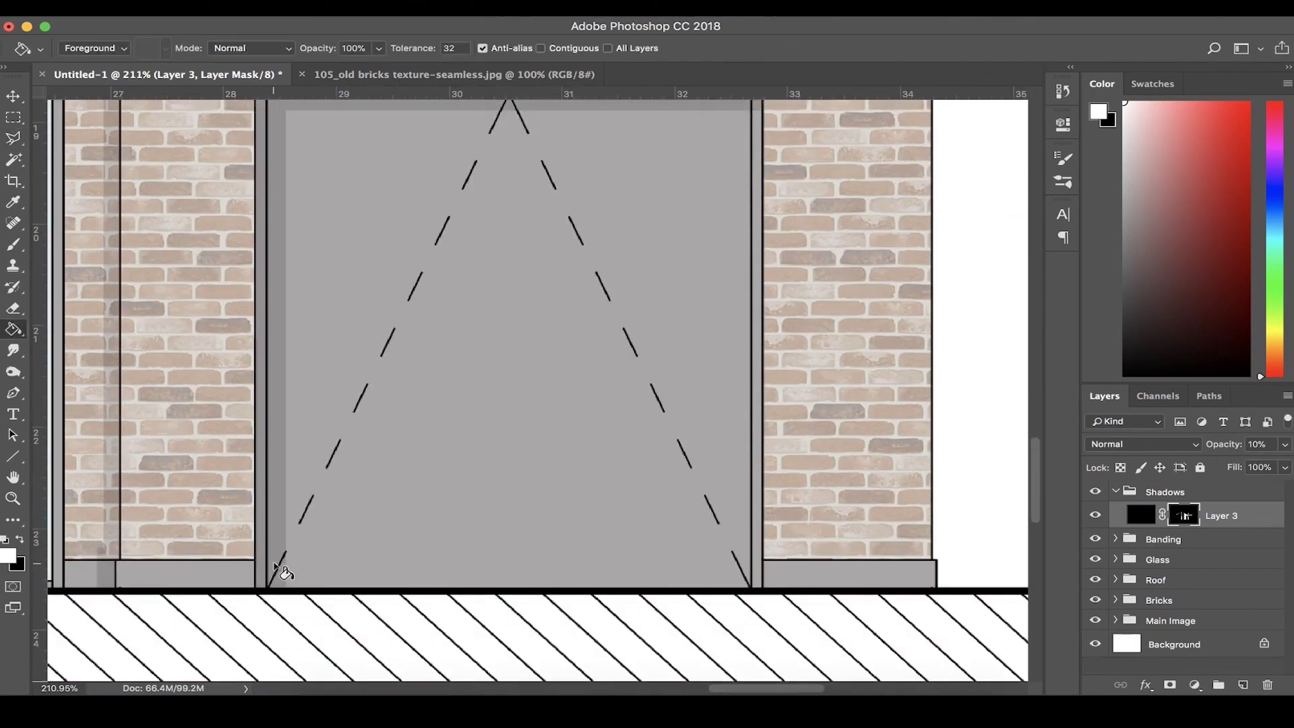
{"action": "key", "text": "super+d"}
Lasso a thin strip across the chimney just beneath its grey middle band, fill it with white on the mask, and deselect
{"action": "key", "text": "l"}
{"action": "scroll", "coordinate": [278, 567], "scroll_direction": "down", "scroll_amount": 10}
{"action": "scroll", "coordinate": [324, 444], "scroll_direction": "left", "scroll_amount": 8}
{"action": "scroll", "coordinate": [372, 337], "scroll_direction": "up", "scroll_amount": 10}
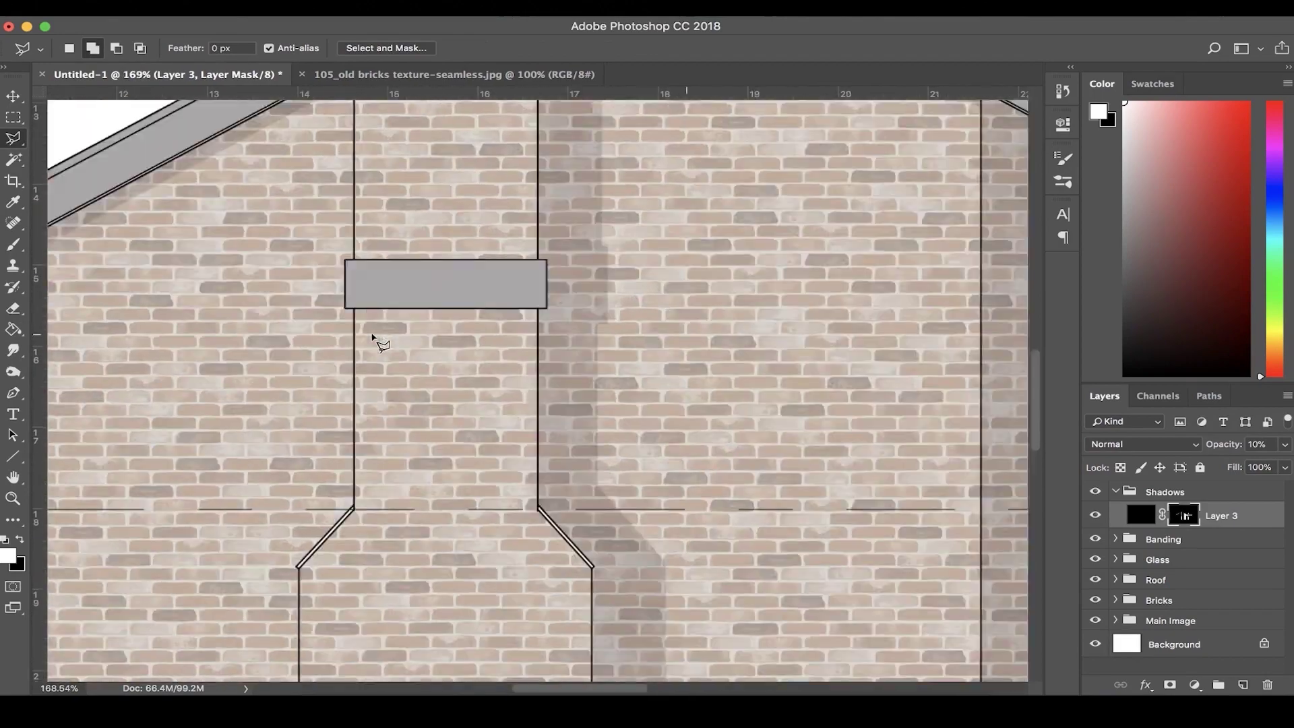
{"action": "left_click", "coordinate": [763, 207]}
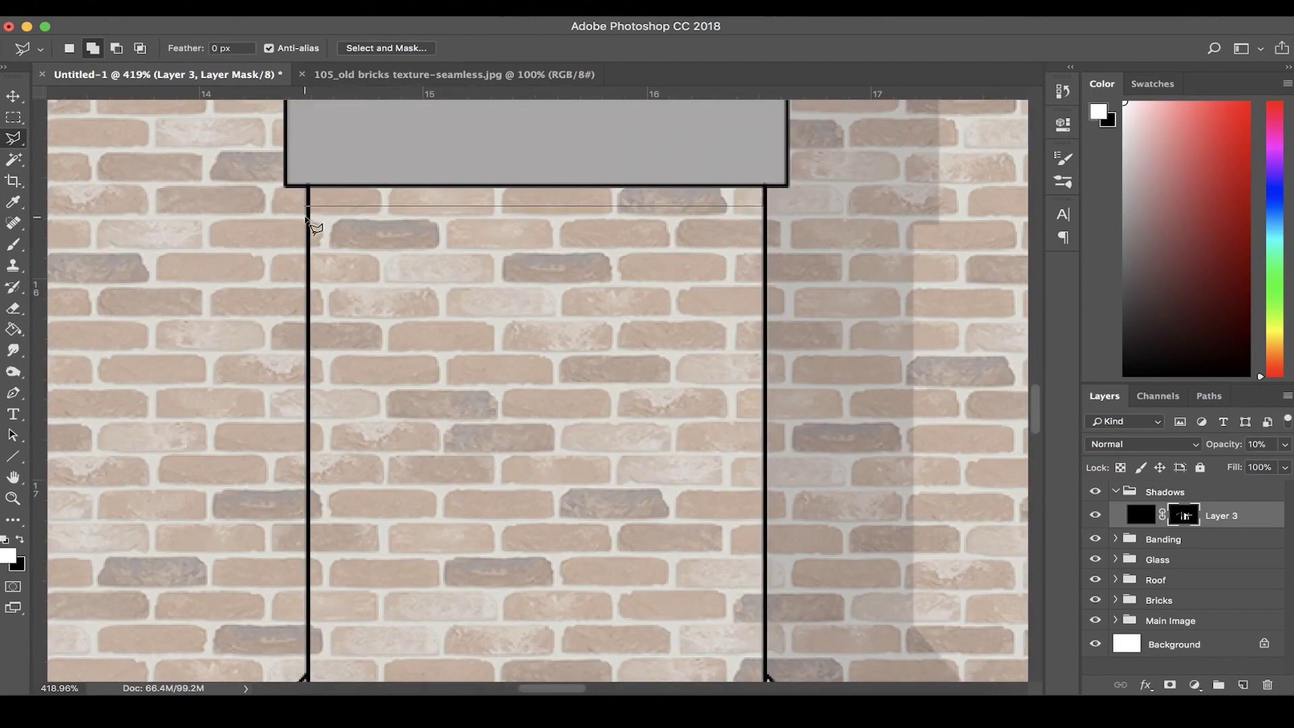
{"action": "left_click", "coordinate": [309, 190]}
{"action": "key", "text": "g"}
{"action": "left_click", "coordinate": [337, 195]}
{"action": "key", "text": "super+d"}
Lasso a thin strip across the chimney brickwork just below the lower cap slab, fill it with white on the mask, and deselect
{"action": "scroll", "coordinate": [442, 266], "scroll_direction": "down", "scroll_amount": 10}
{"action": "scroll", "coordinate": [442, 265], "scroll_direction": "up", "scroll_amount": 3}
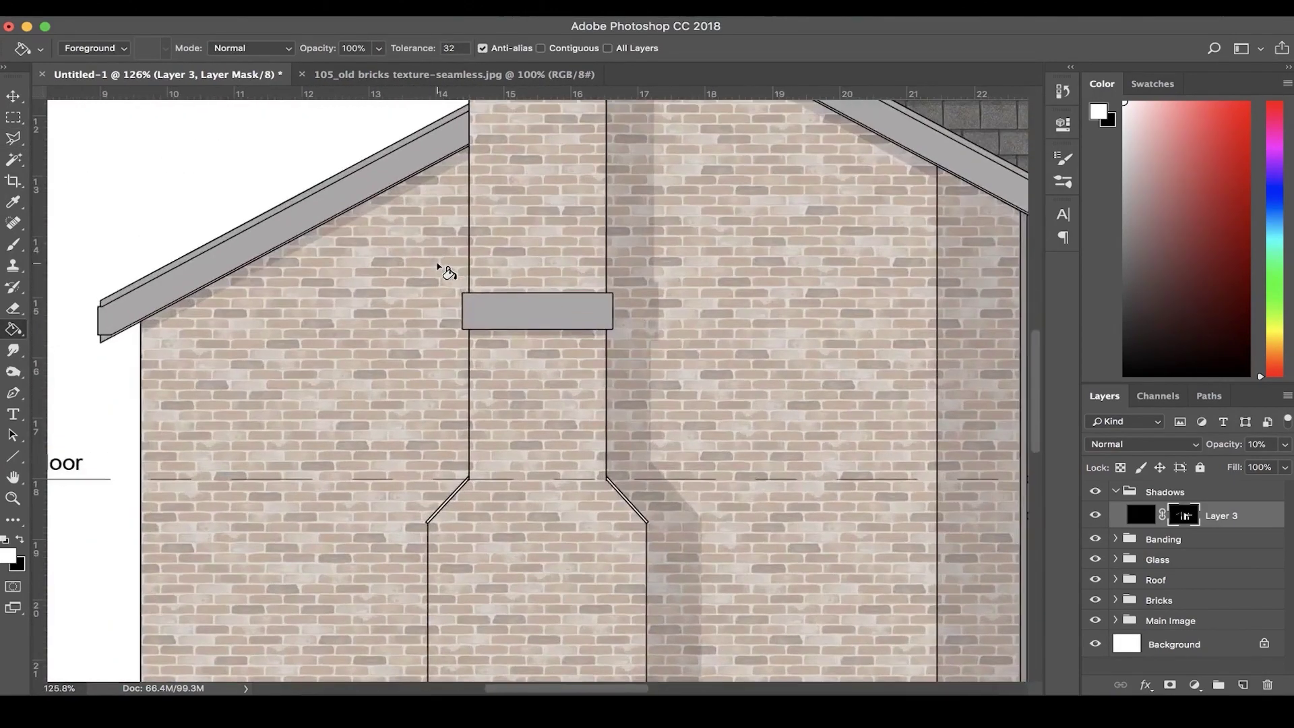
{"action": "key", "text": "l"}
{"action": "scroll", "coordinate": [553, 537], "scroll_direction": "down", "scroll_amount": 8}
{"action": "scroll", "coordinate": [553, 537], "scroll_direction": "up", "scroll_amount": 10}
{"action": "scroll", "coordinate": [365, 378], "scroll_direction": "up", "scroll_amount": 10}
{"action": "left_click", "coordinate": [318, 475]}
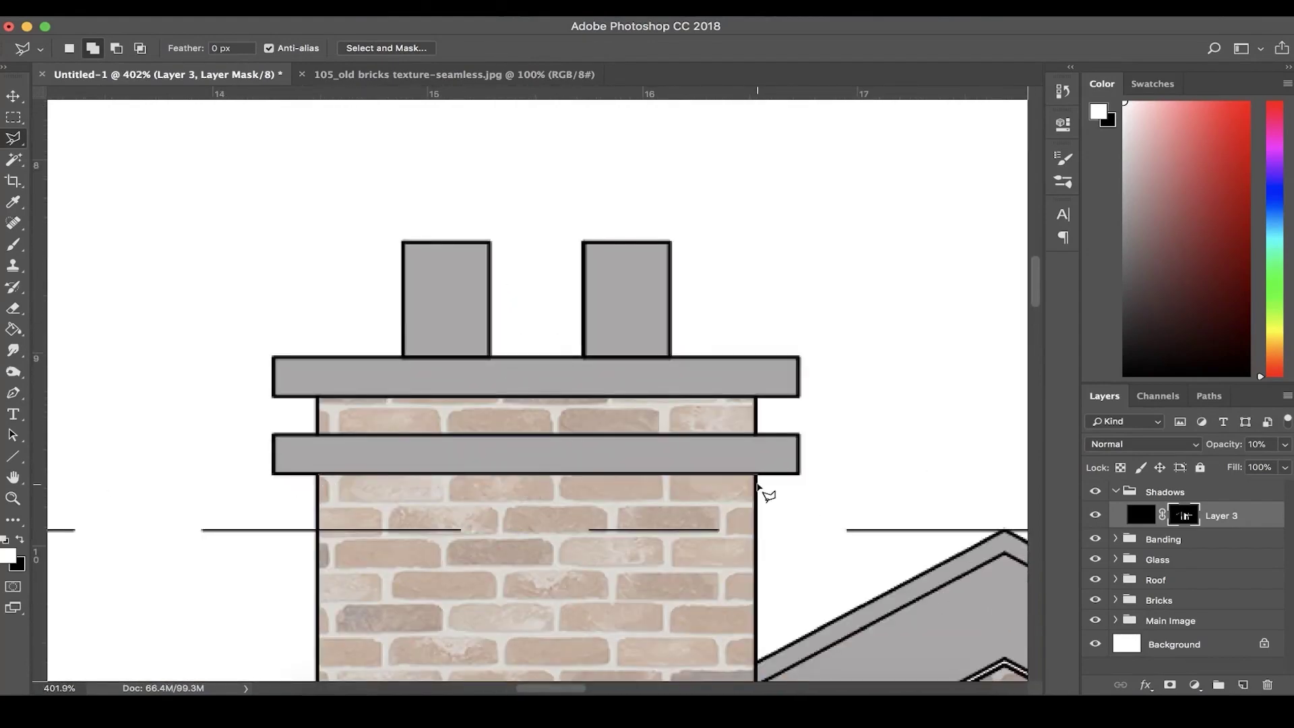
{"action": "left_click", "coordinate": [756, 477]}
{"action": "left_click", "coordinate": [756, 490]}
{"action": "left_click", "coordinate": [318, 476]}
{"action": "key", "text": "g"}
{"action": "left_click", "coordinate": [352, 483]}
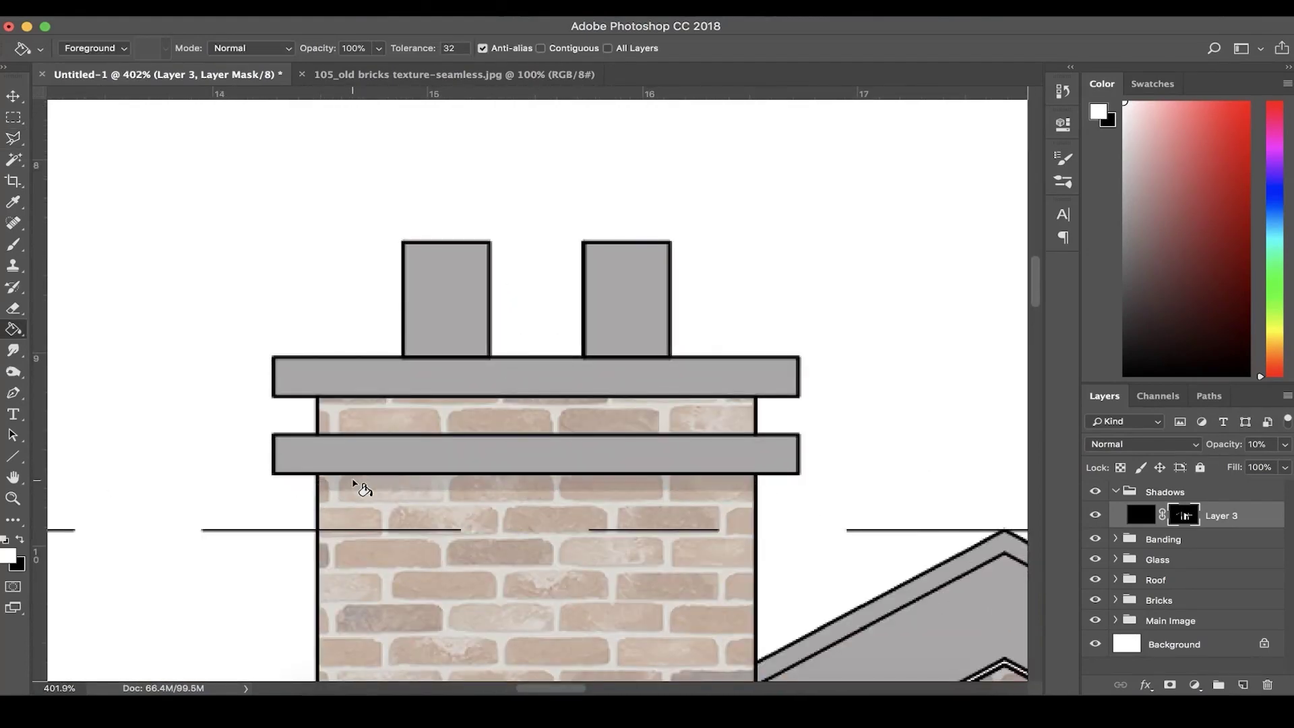
{"action": "key", "text": "super+d"}
Lasso a thin strip across the chimney brickwork between the two cap slabs, directly under the upper one, and fill it with white on the mask
{"action": "key", "text": "l"}
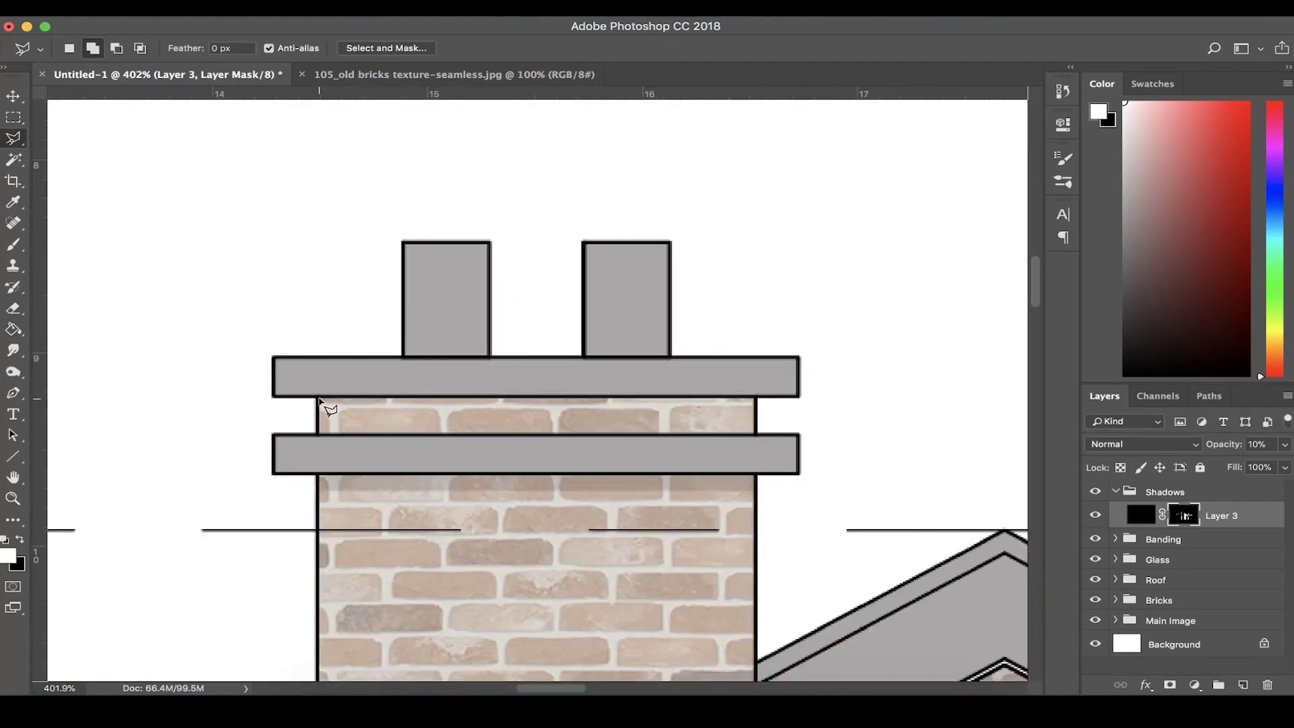
{"action": "left_click", "coordinate": [318, 397]}
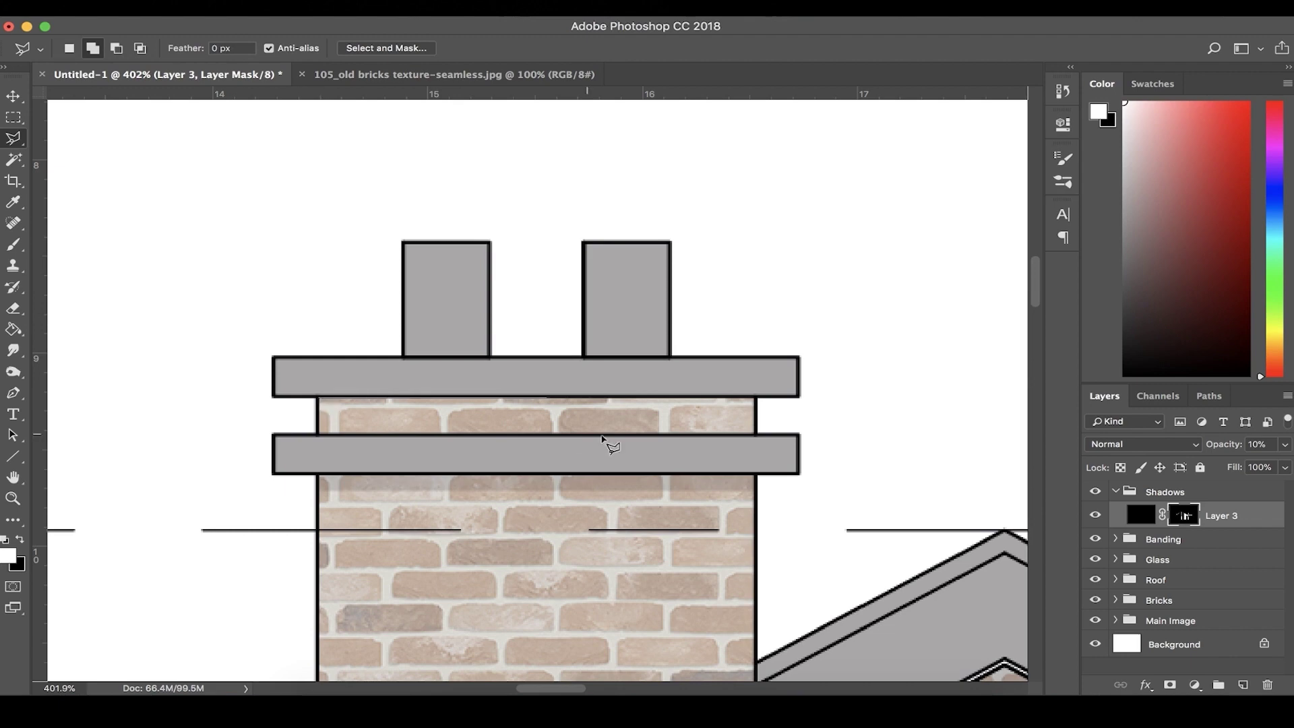
{"action": "left_click", "coordinate": [756, 415]}
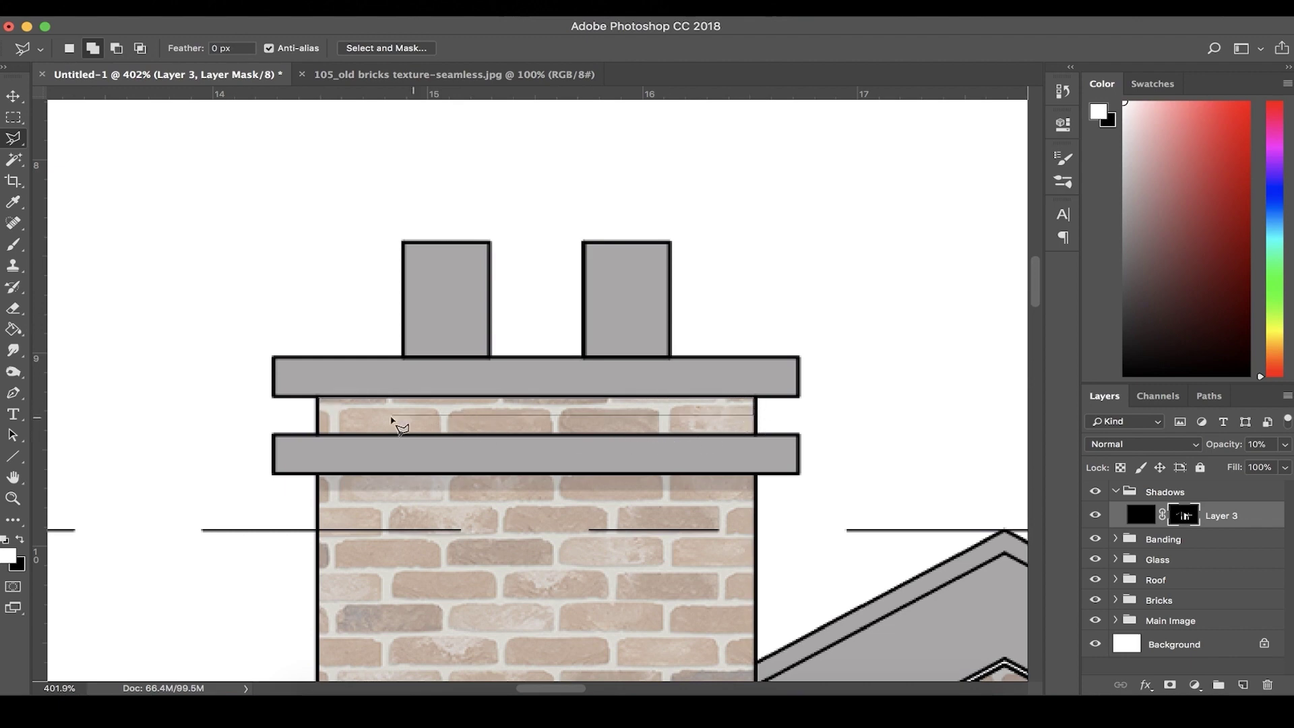
{"action": "left_click", "coordinate": [319, 399]}
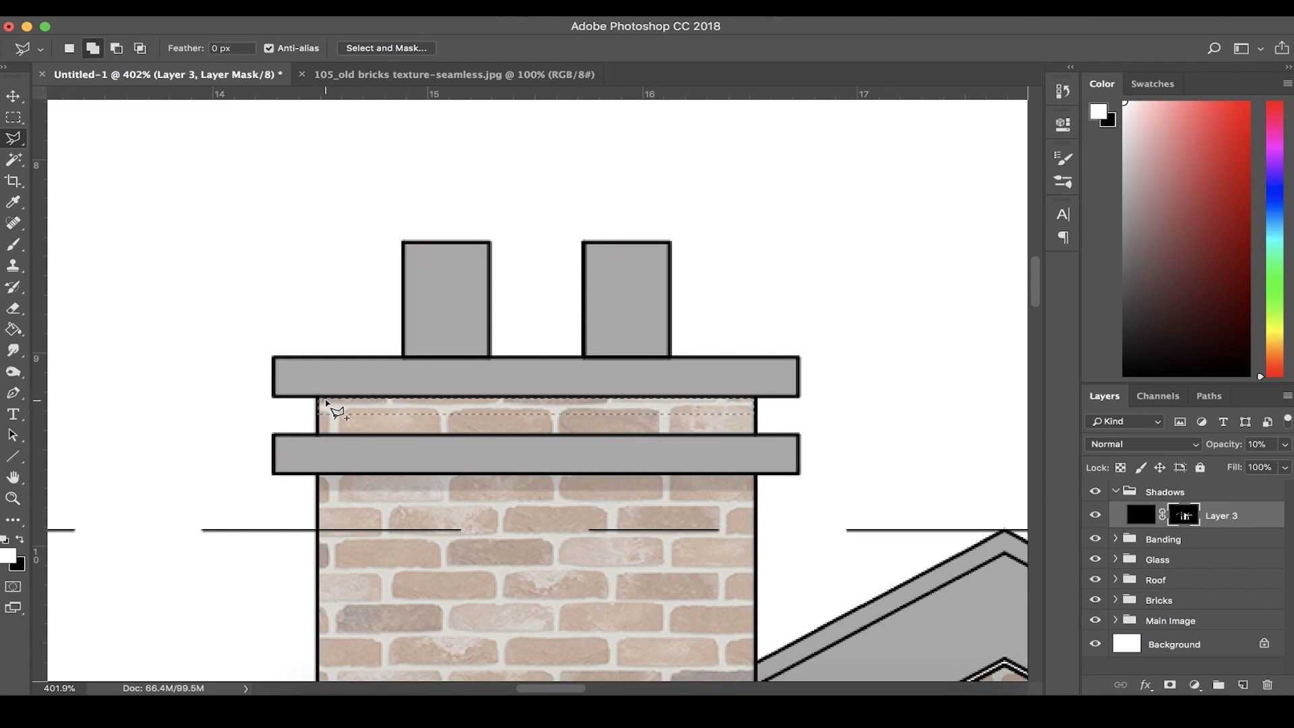
{"action": "key", "text": "g"}
{"action": "left_click", "coordinate": [349, 406]}
{"action": "scroll", "coordinate": [355, 406], "scroll_direction": "down", "scroll_amount": 15}
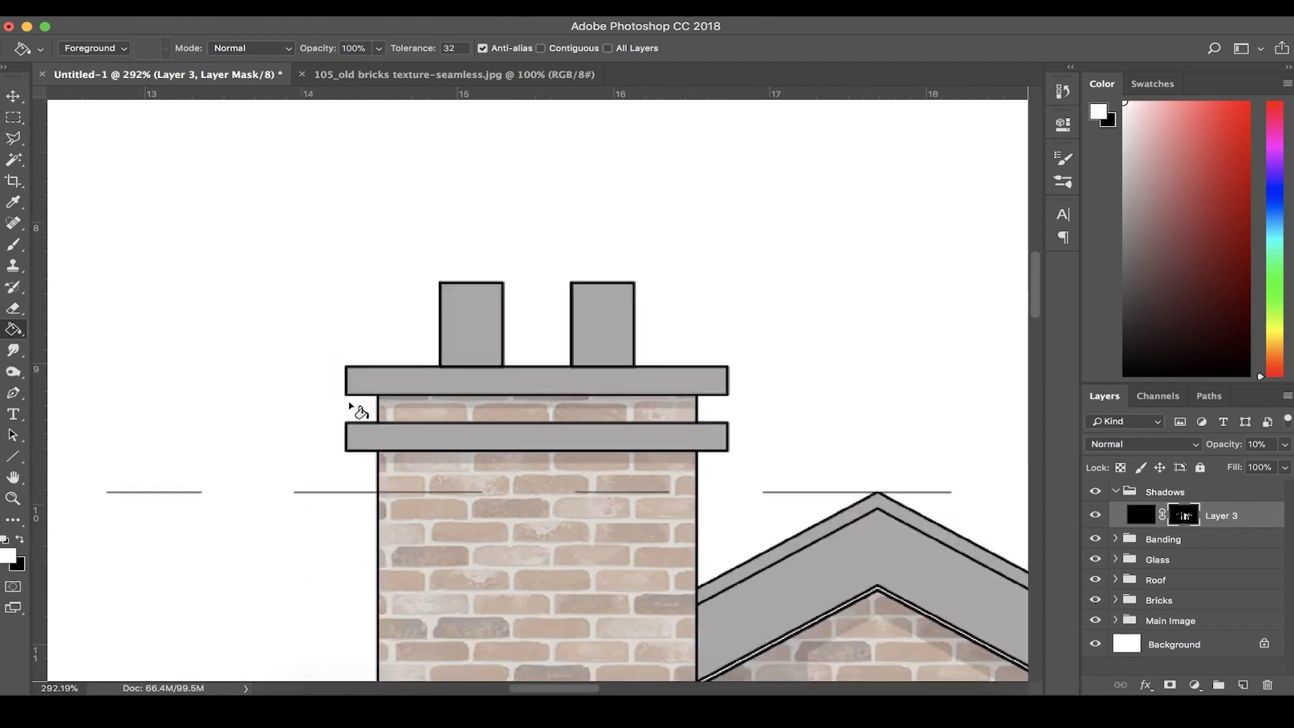
{"action": "scroll", "coordinate": [339, 413], "scroll_direction": "down", "scroll_amount": 5}
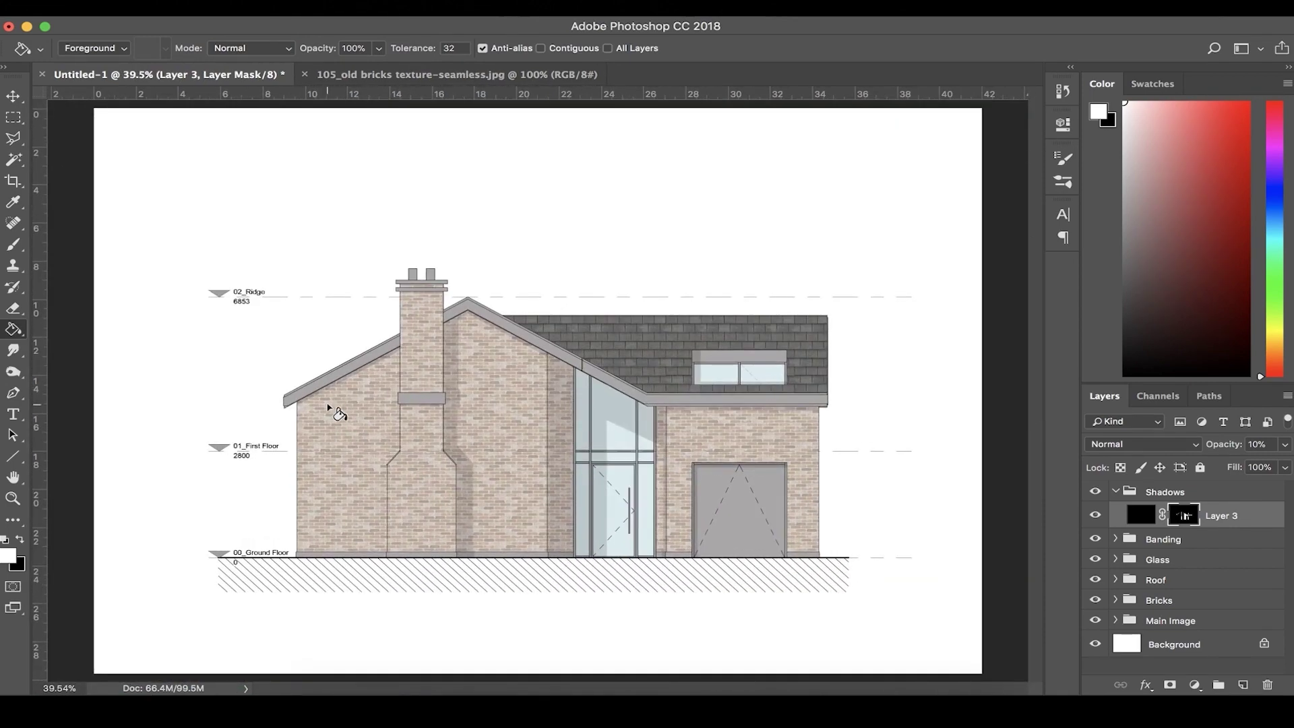
Collapse the Shadows group, hide all groups above Main Image, and show Shadows, Bricks, Roof, Glass and Banding again one by one to review the layers
{"action": "left_click", "coordinate": [1116, 493]}
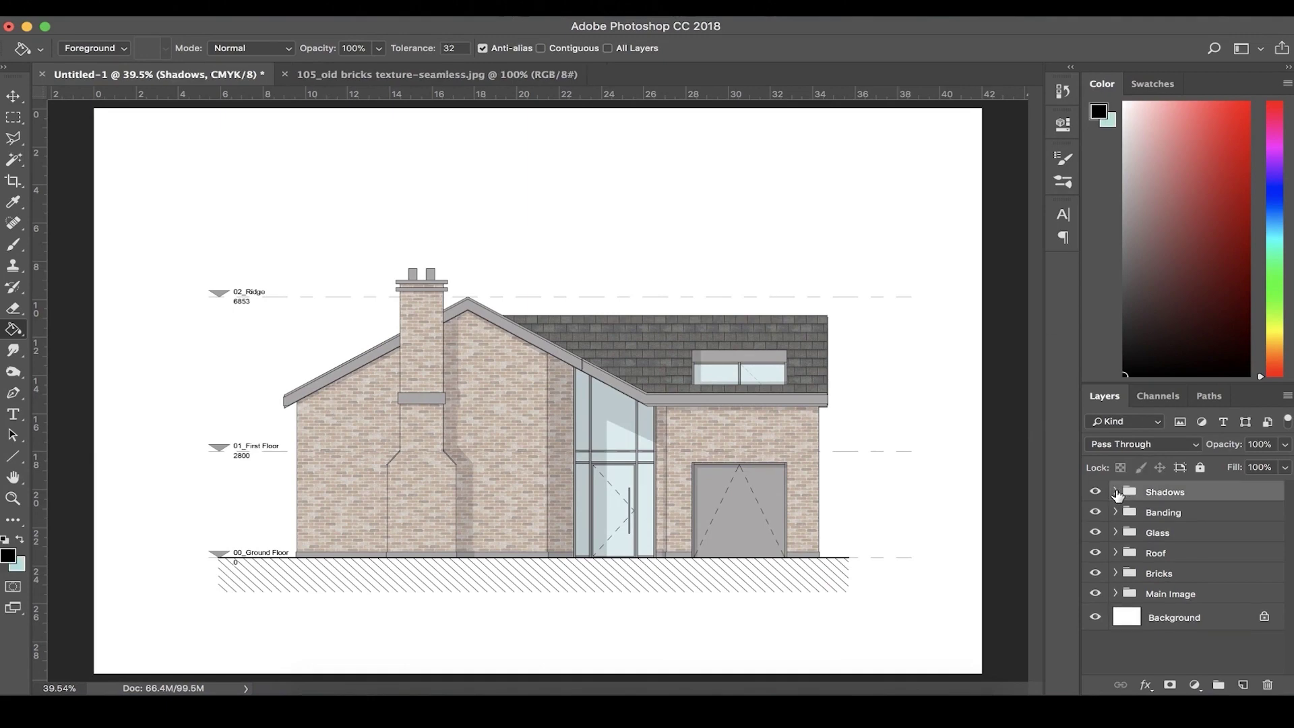
{"action": "left_click_drag", "start_coordinate": [1096, 575], "coordinate": [1096, 499]}
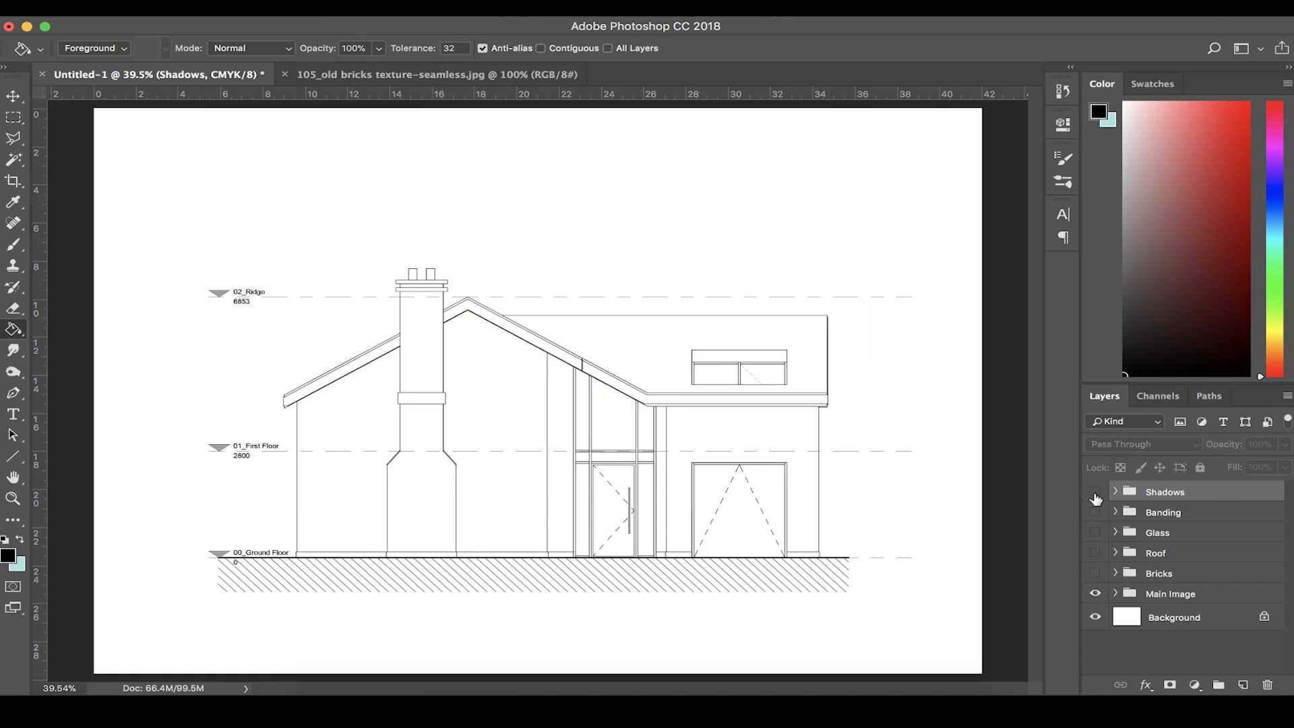
{"action": "left_click", "coordinate": [1096, 495]}
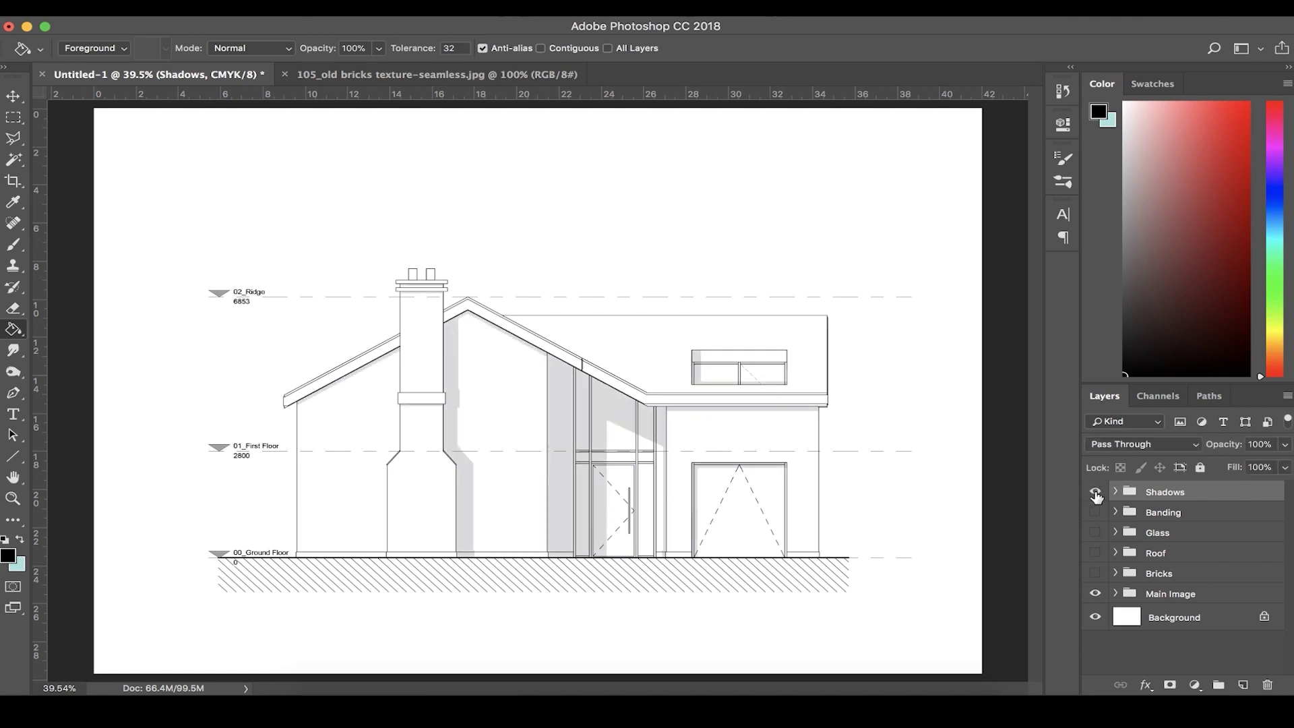
{"action": "left_click", "coordinate": [1096, 573]}
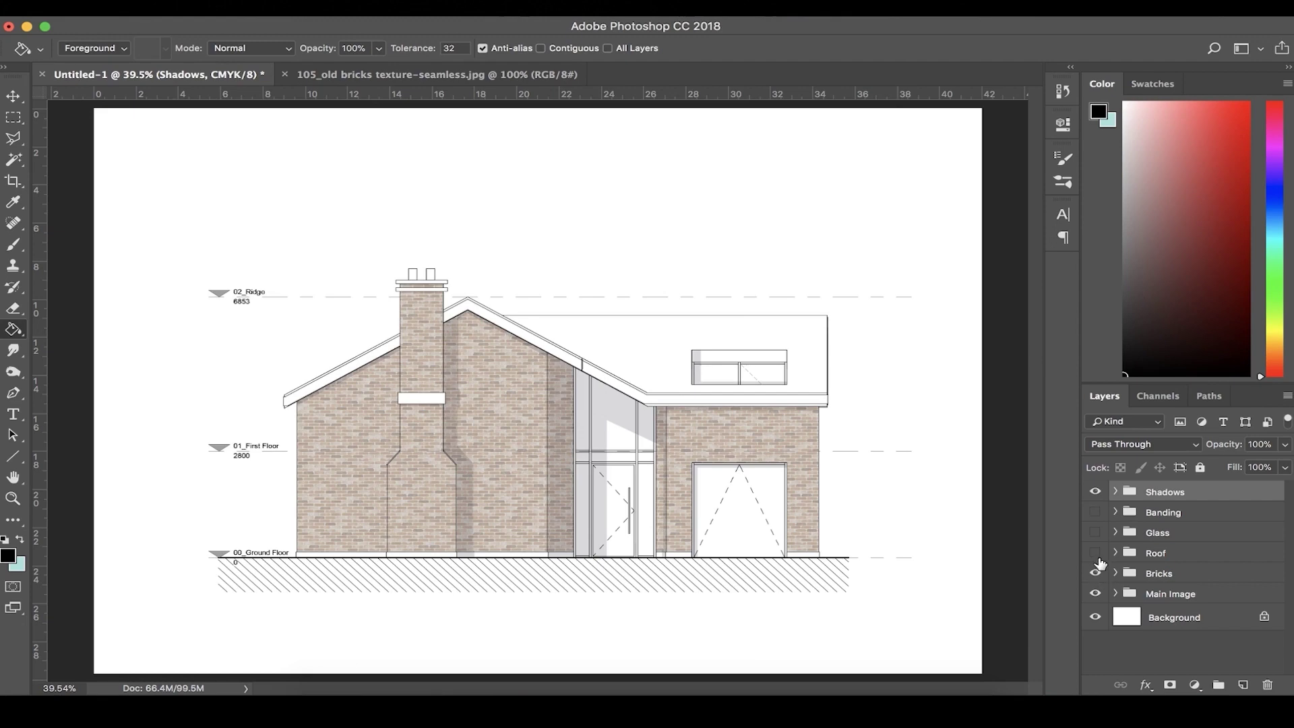
{"action": "left_click", "coordinate": [1096, 554]}
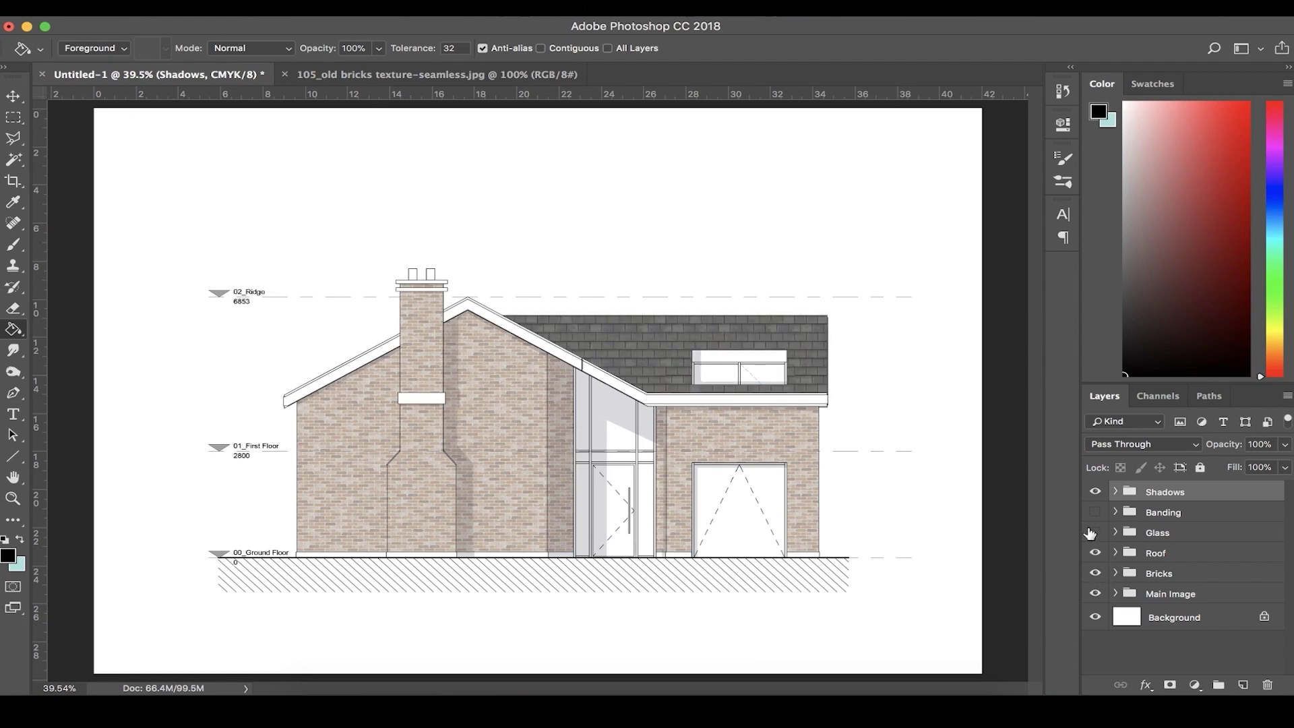
{"action": "left_click", "coordinate": [1094, 533]}
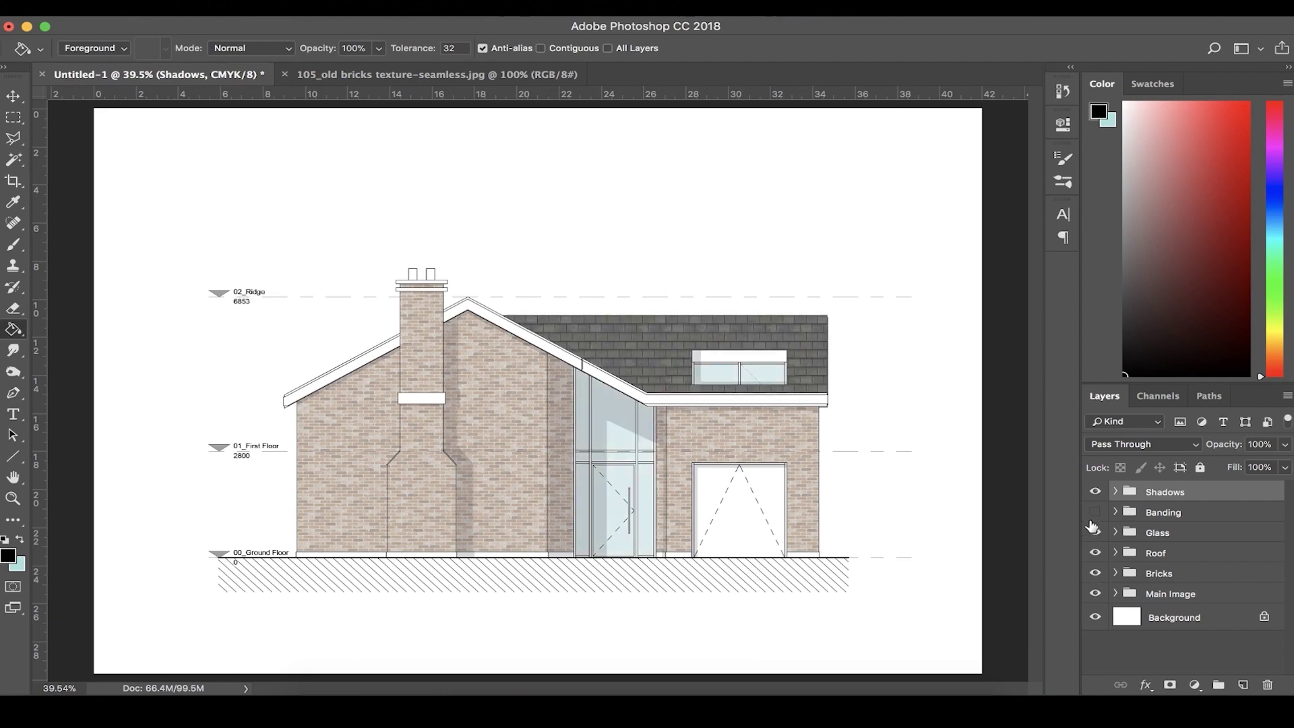
{"action": "left_click", "coordinate": [1094, 514]}
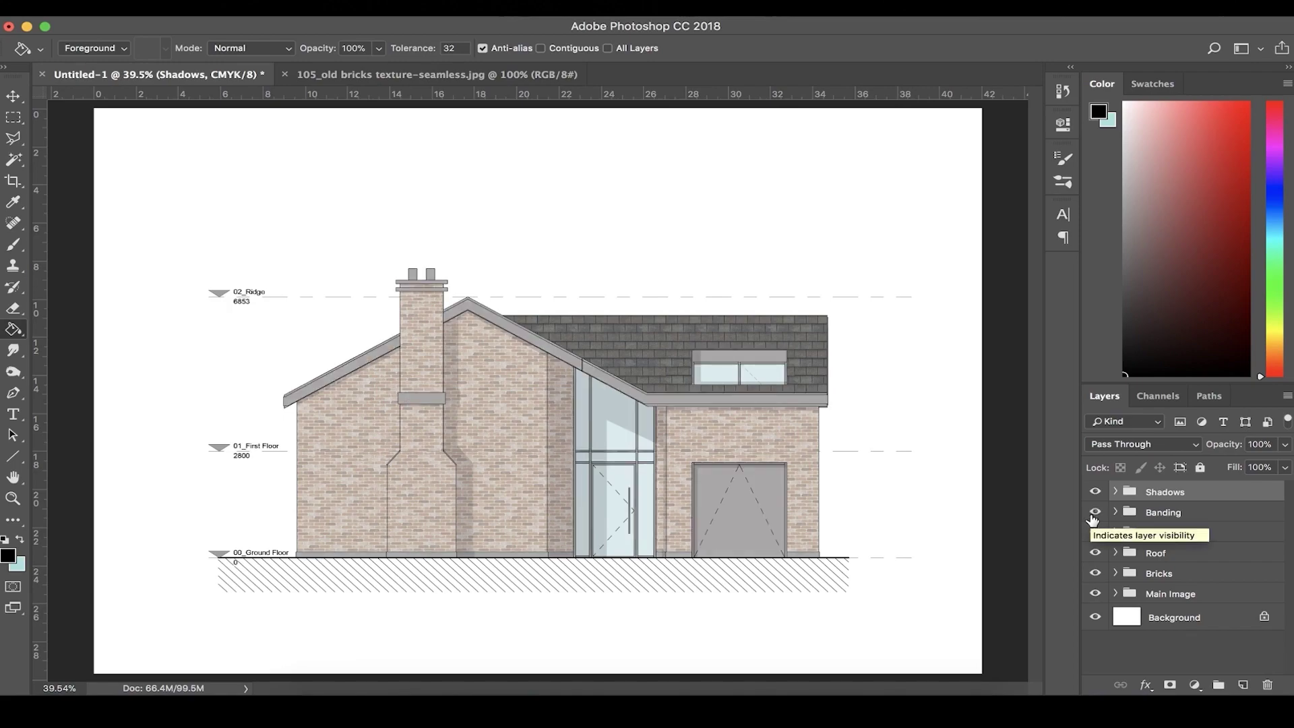